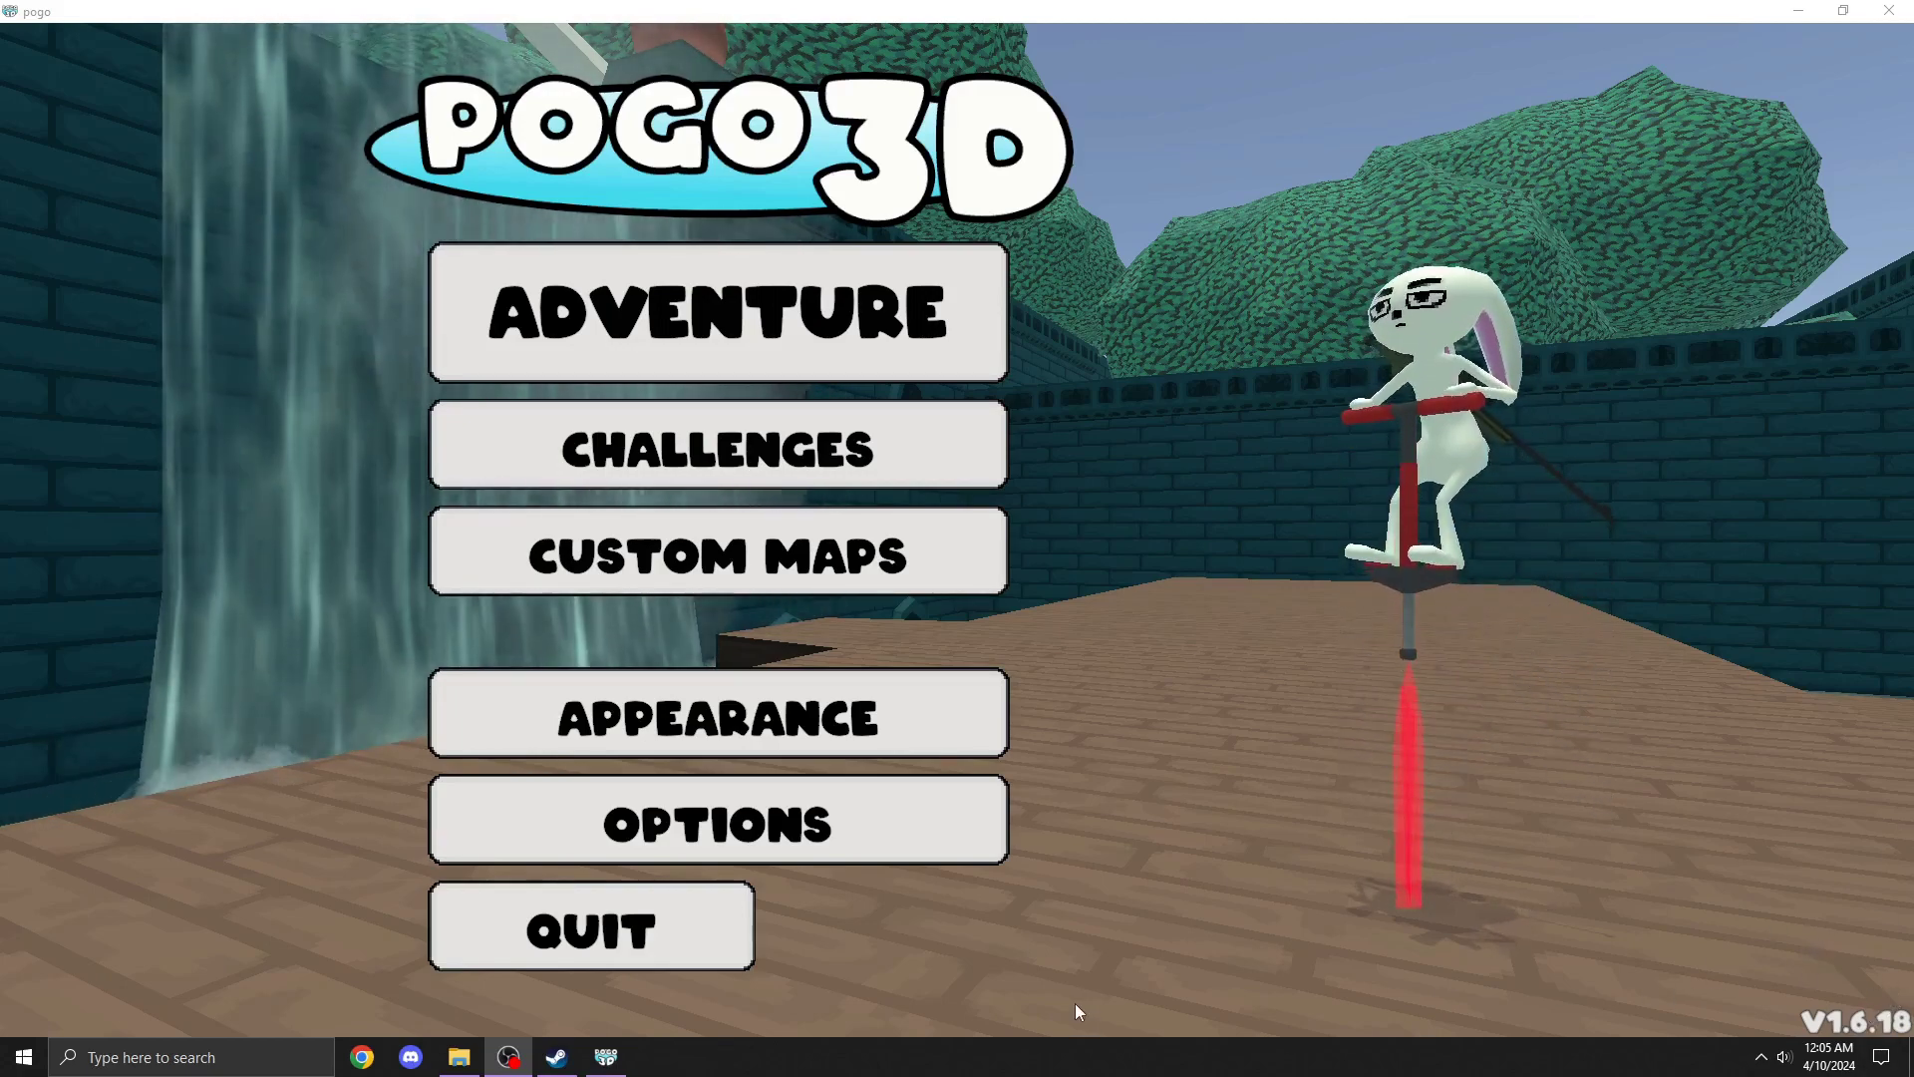
Close the Pogo3D game and open the Pogo Mapping Shortcuts folder from the desktop
left_click(1888, 11)
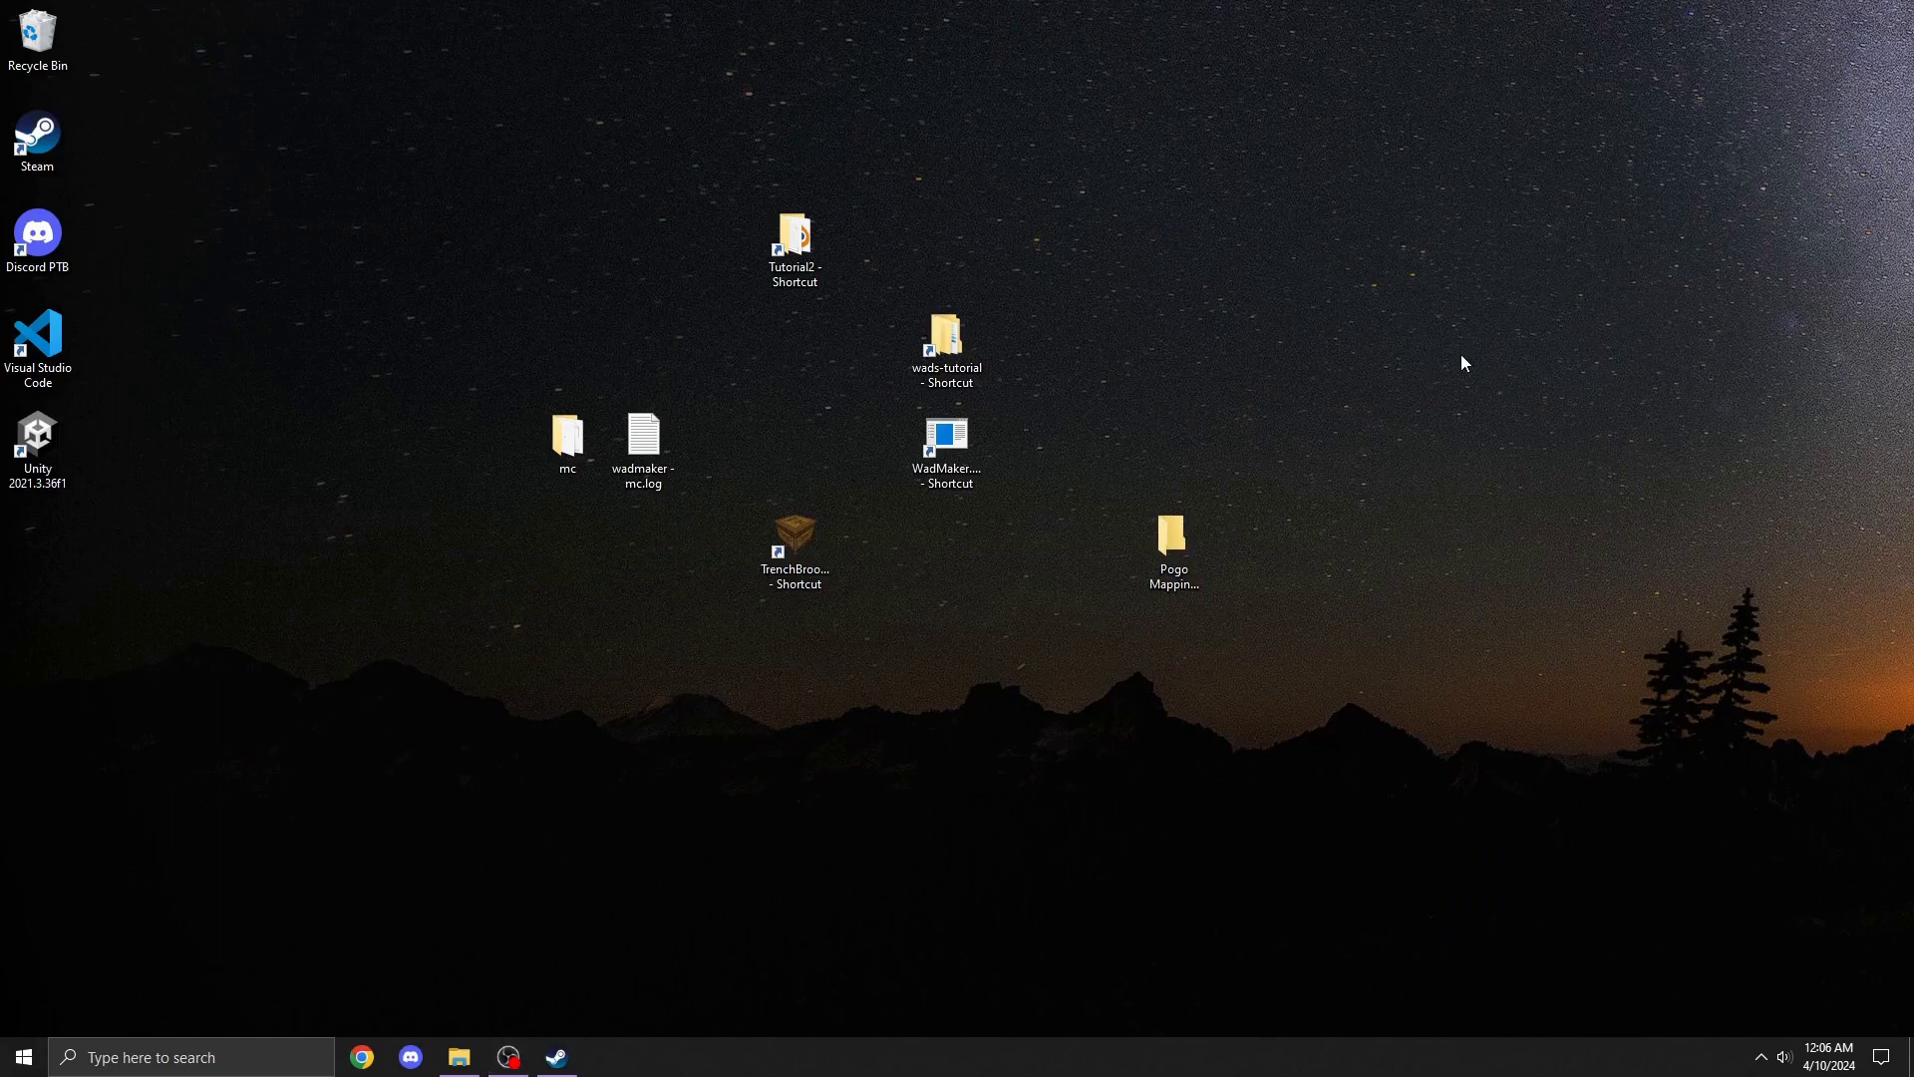
key("super+e")
left_click(1735, 321)
double_click(1191, 547)
left_click_drag(1117, 355, 780, 212)
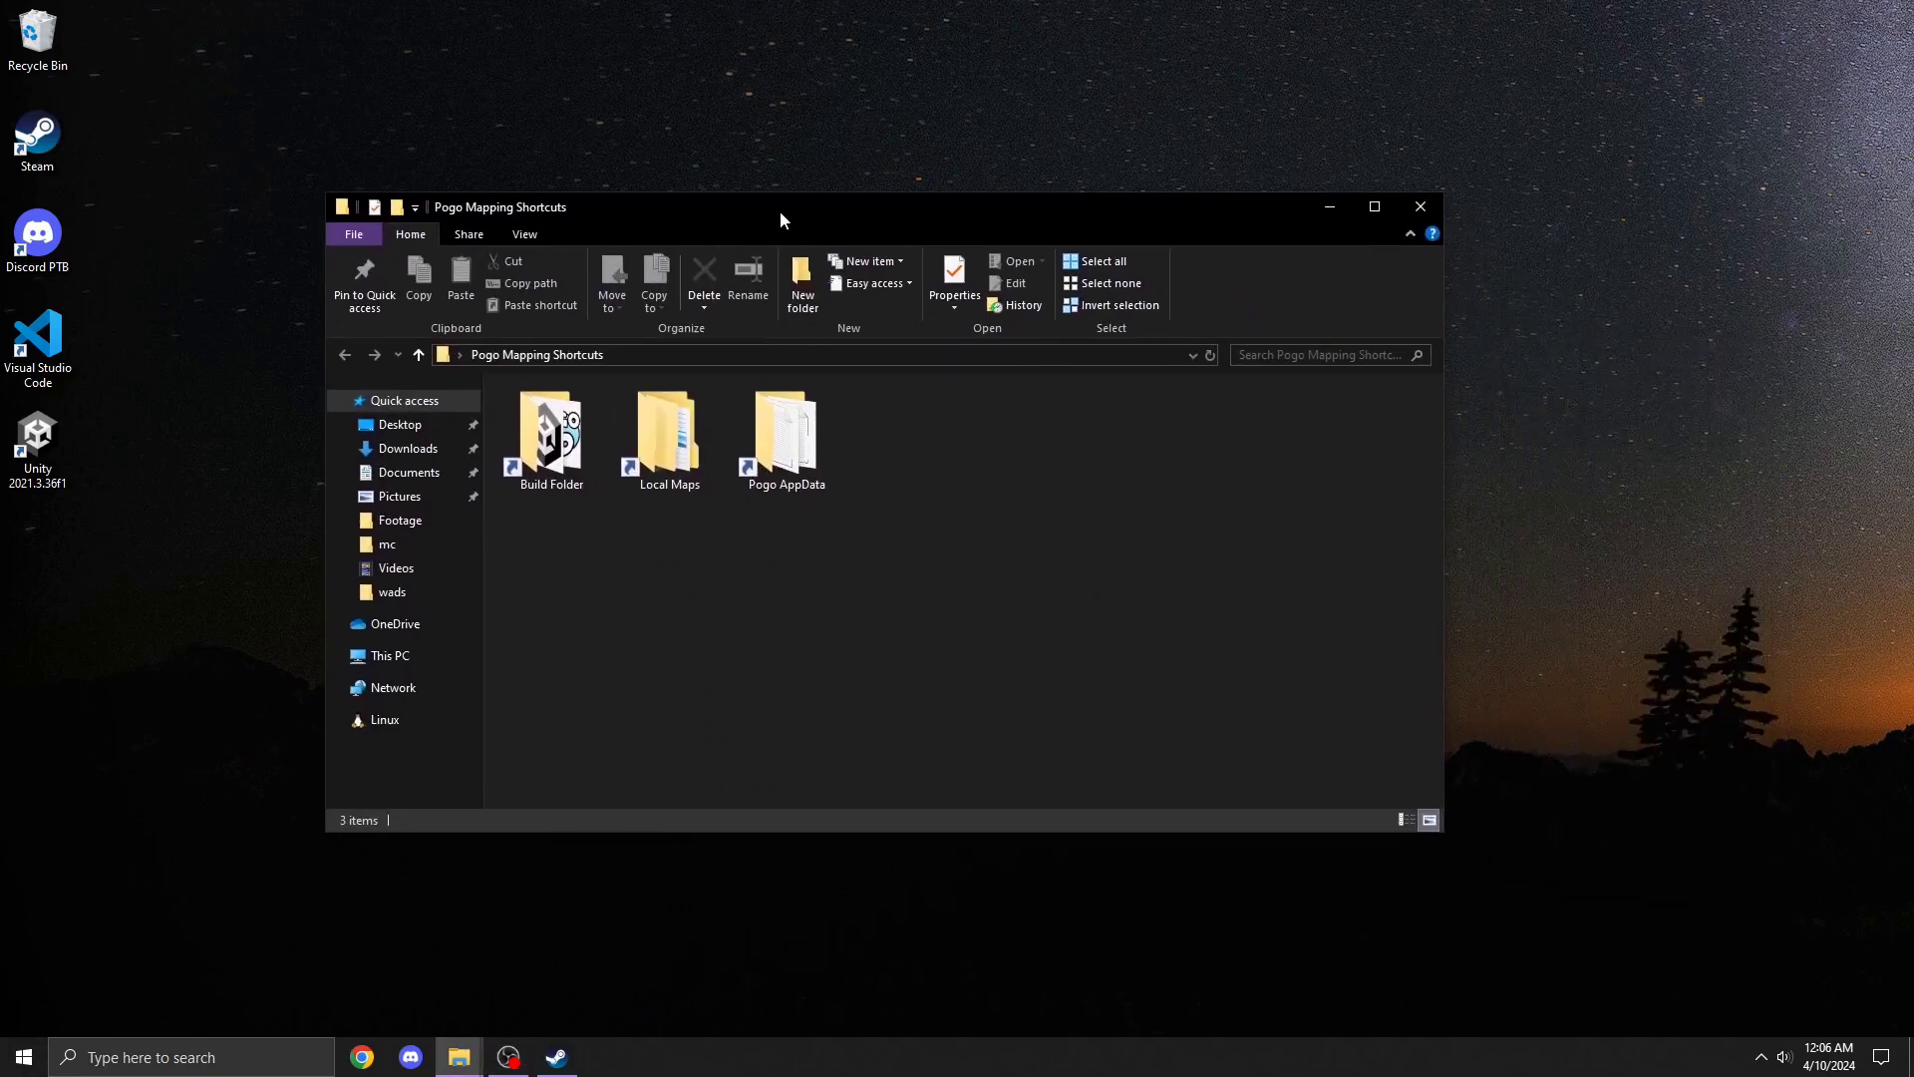
Copy the Pogo3d folder from the TrenchBroom folder inside the game's Build Folder
double_click(545, 486)
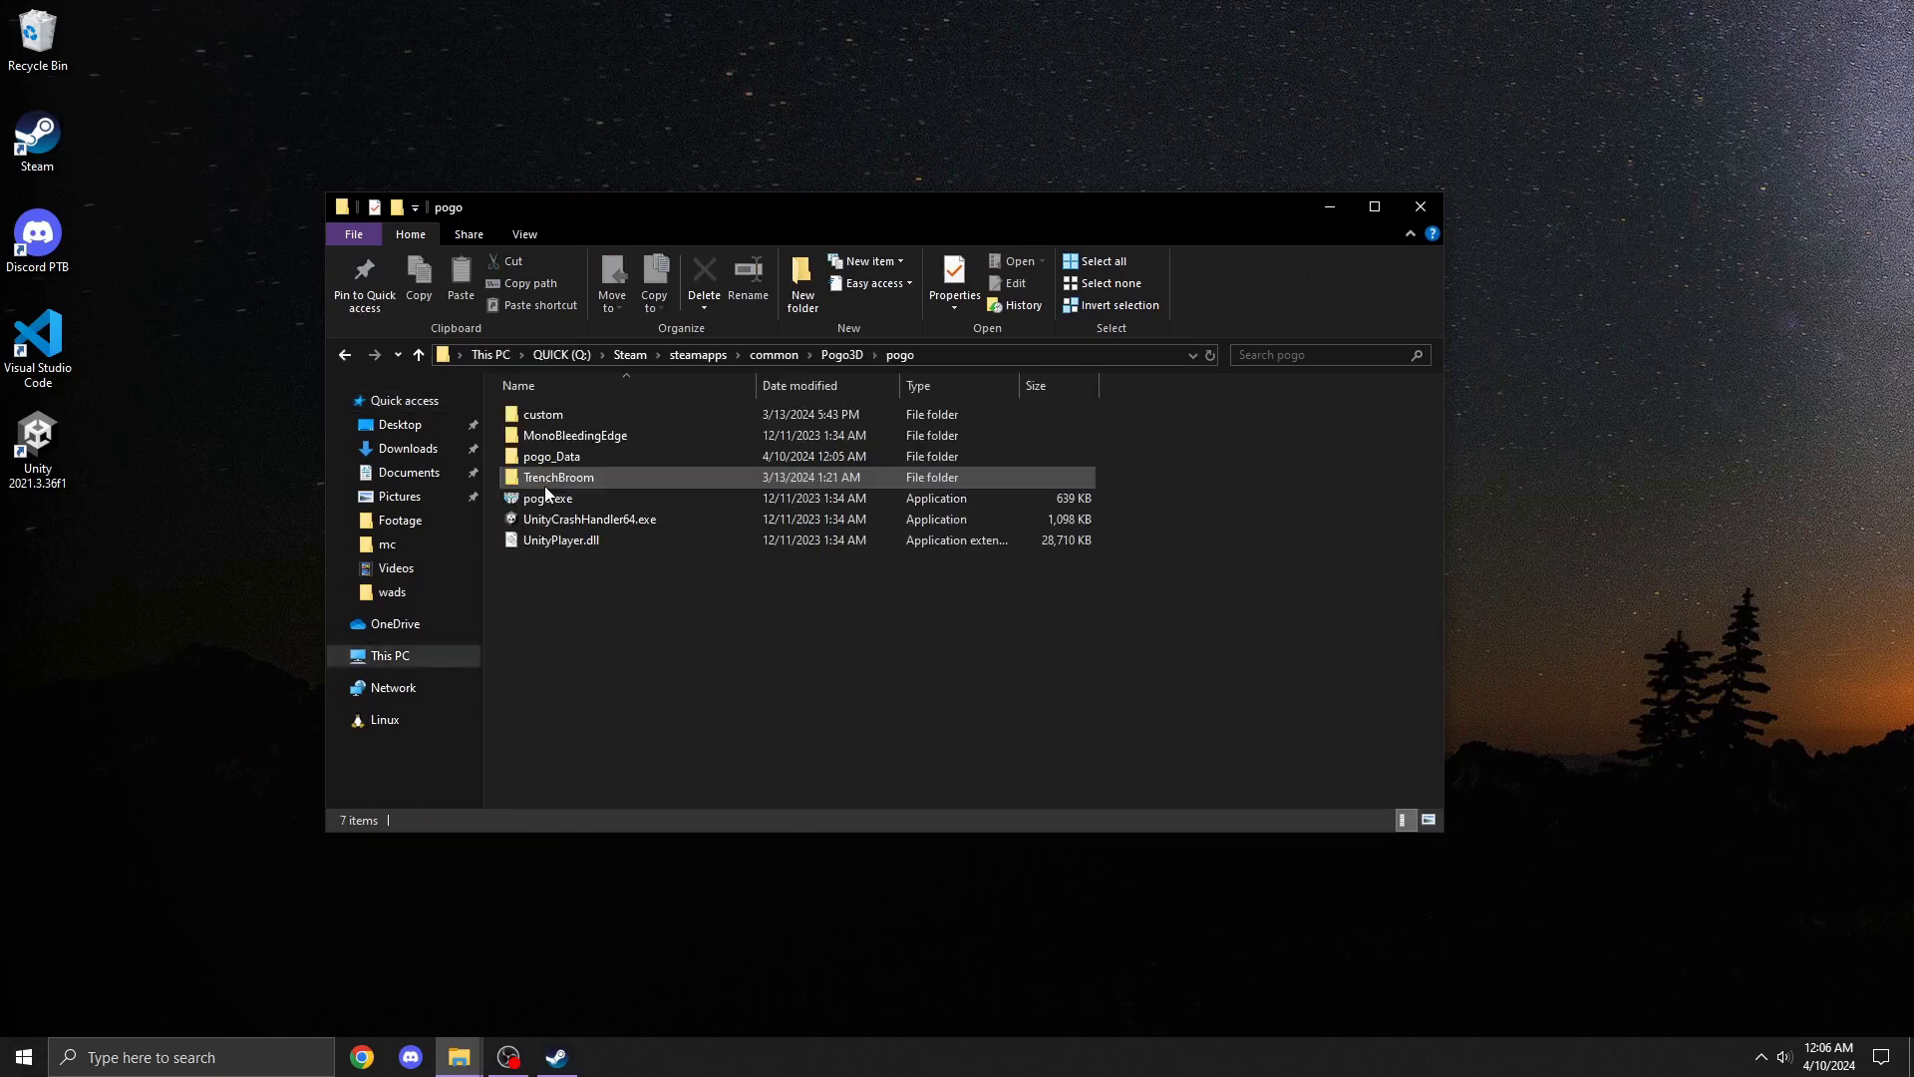
double_click(601, 476)
left_click(573, 423)
key("ctrl+c")
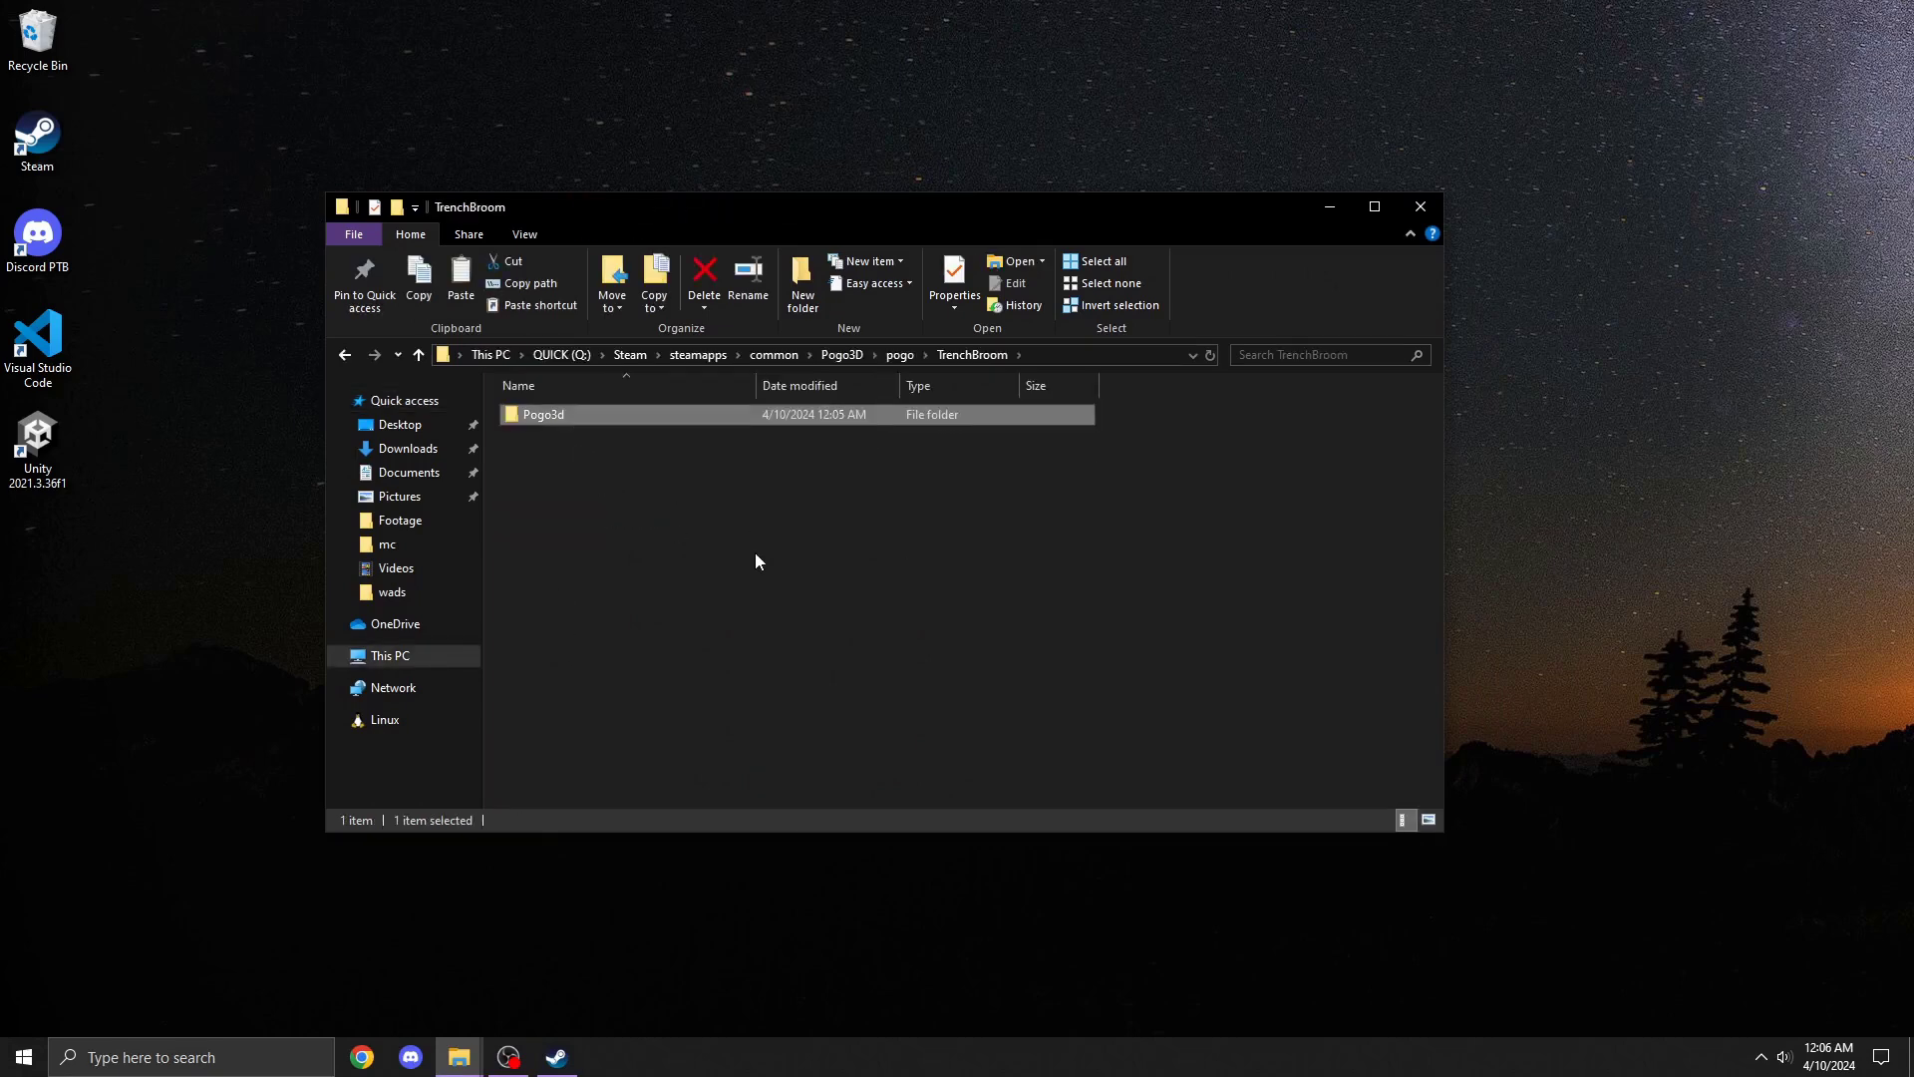
Go to %appdata%\TrenchBroom and open its games folder
left_click(1103, 361)
type("%")
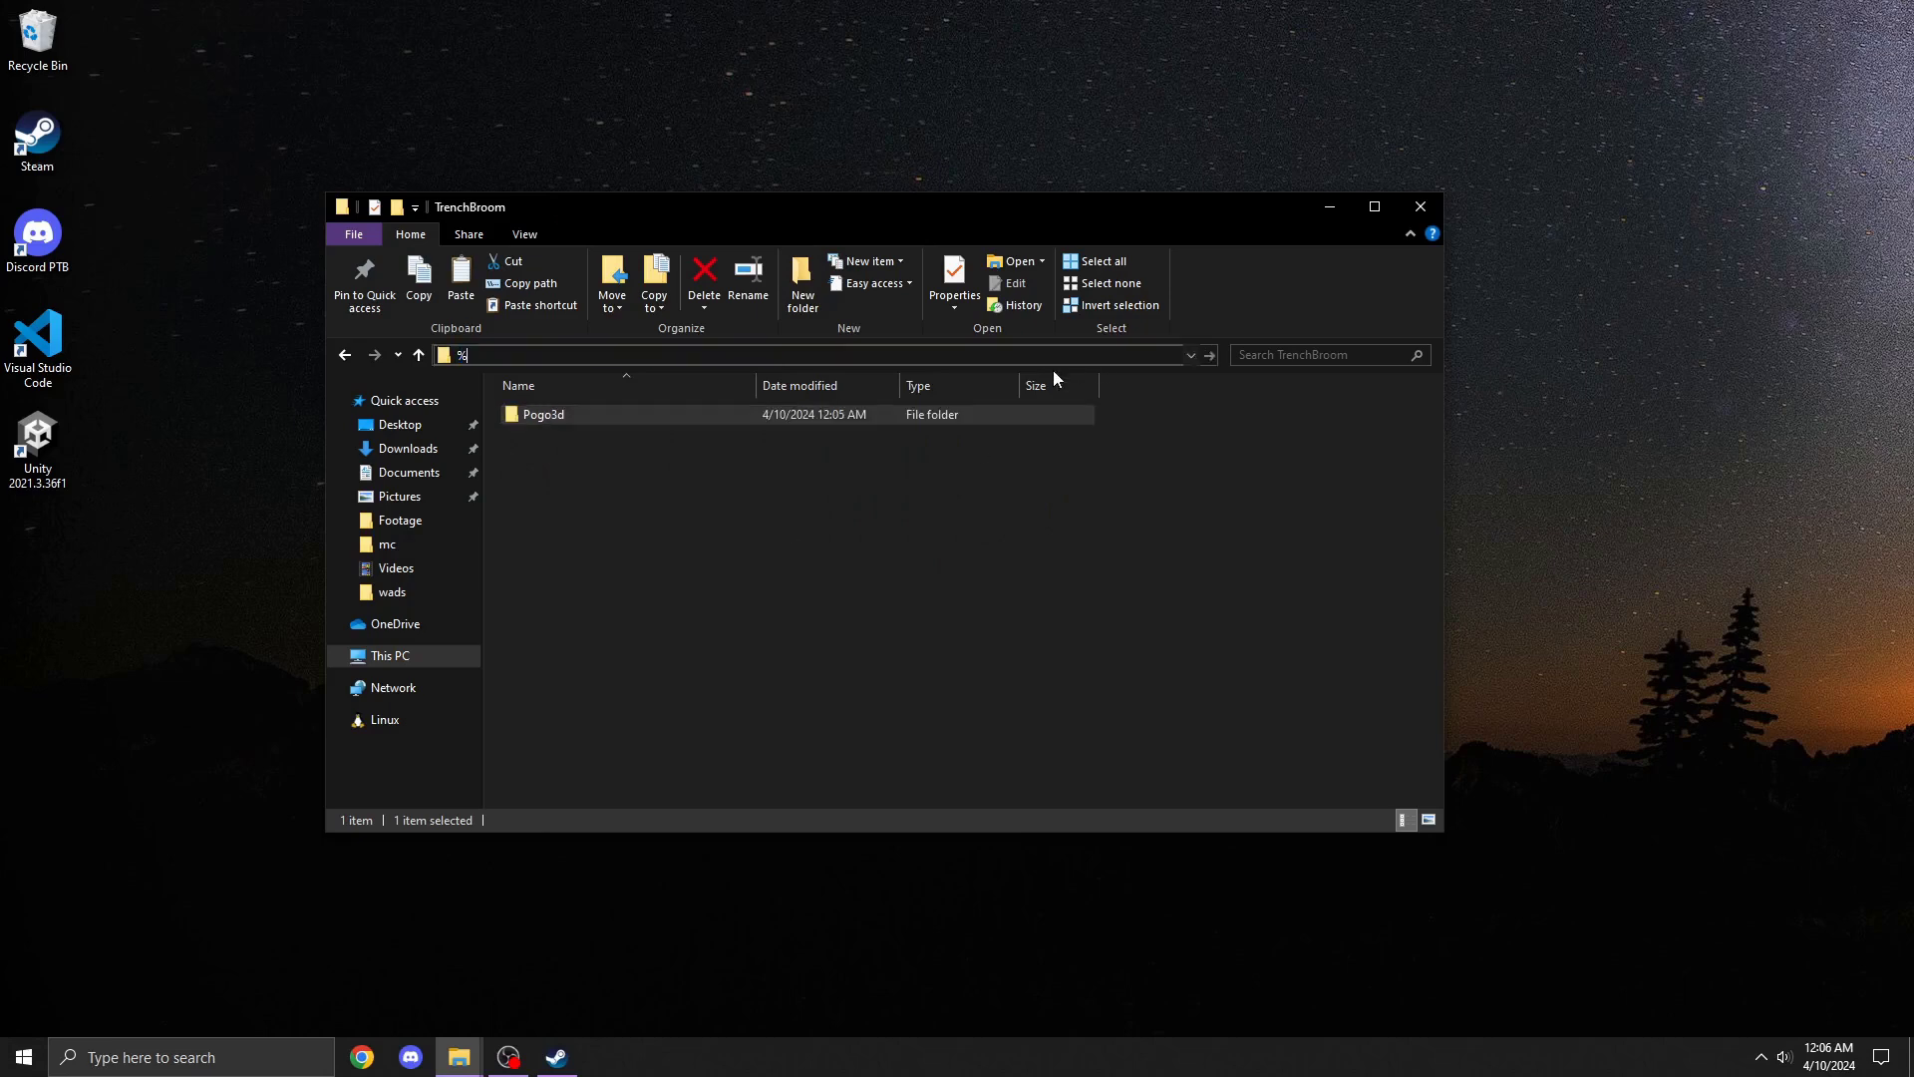
type("appdata%\\TrenchBroom")
key("Return")
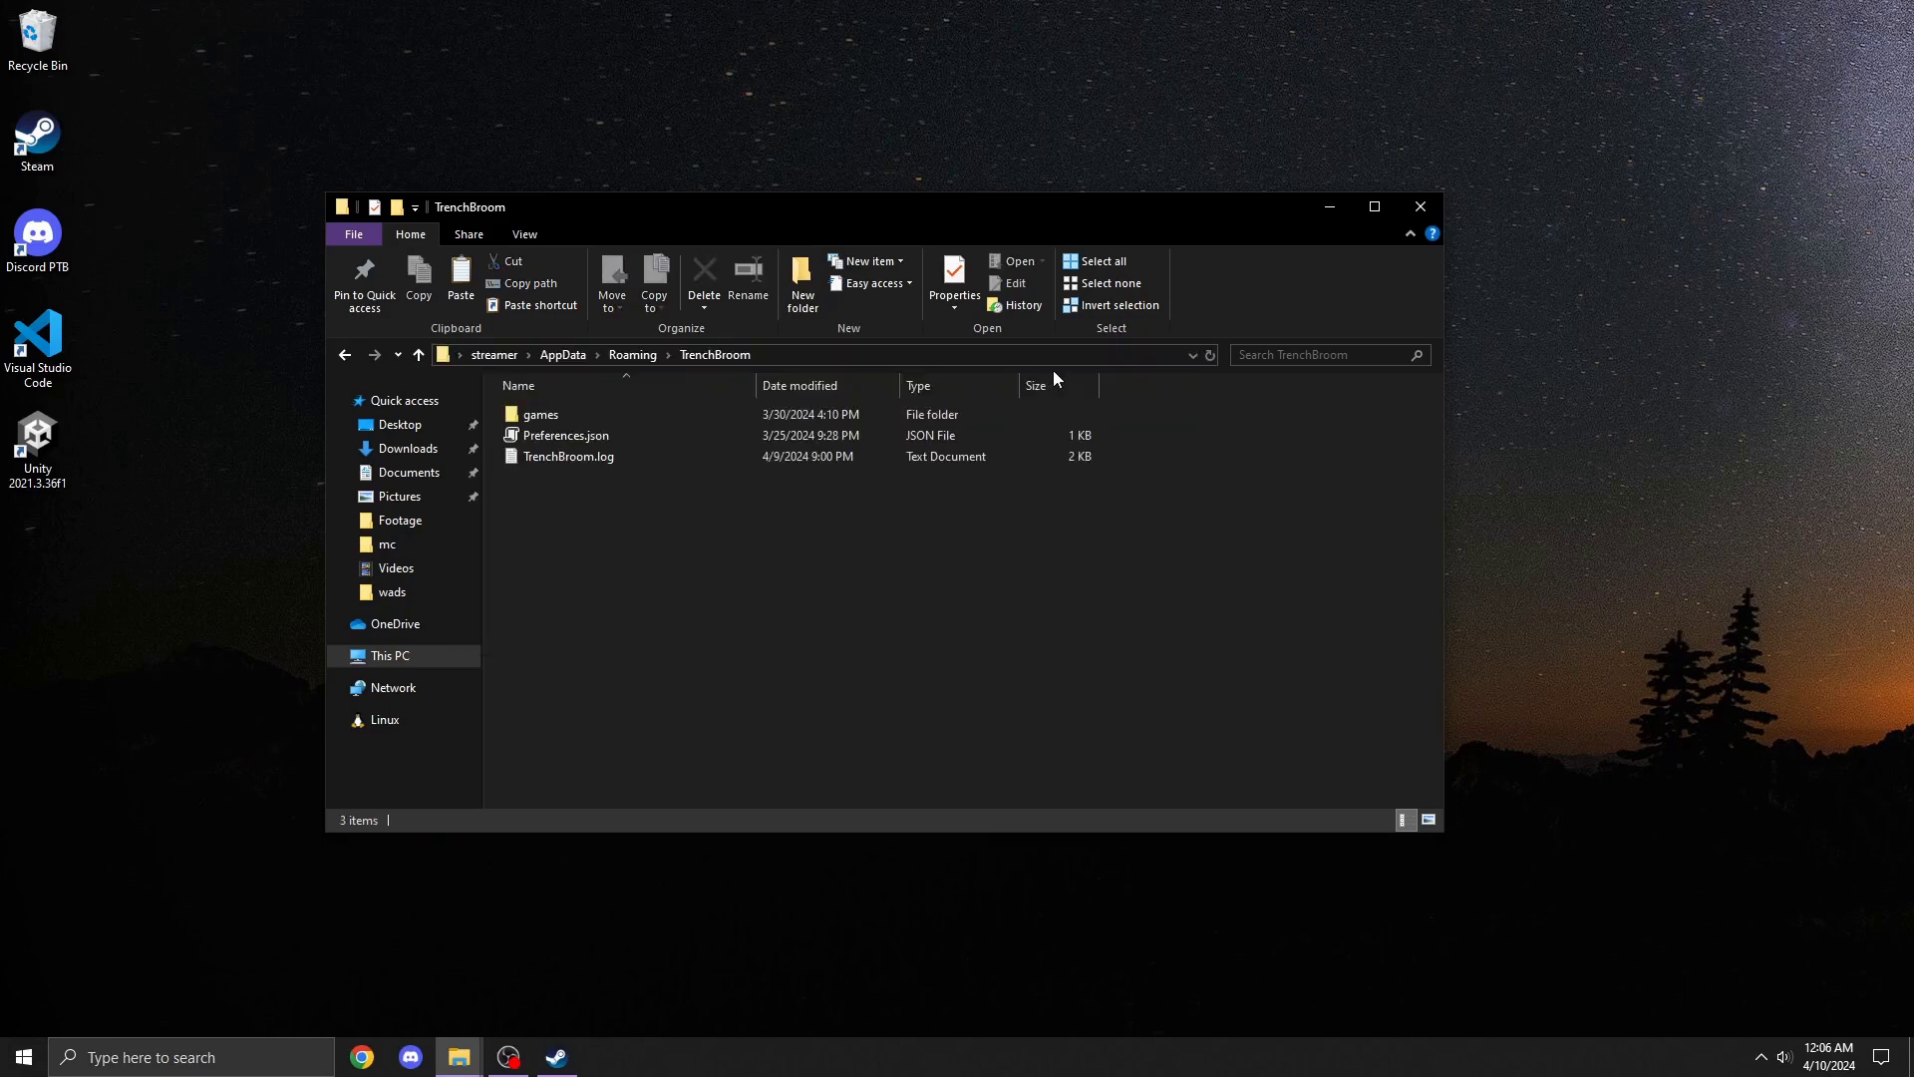
double_click(614, 413)
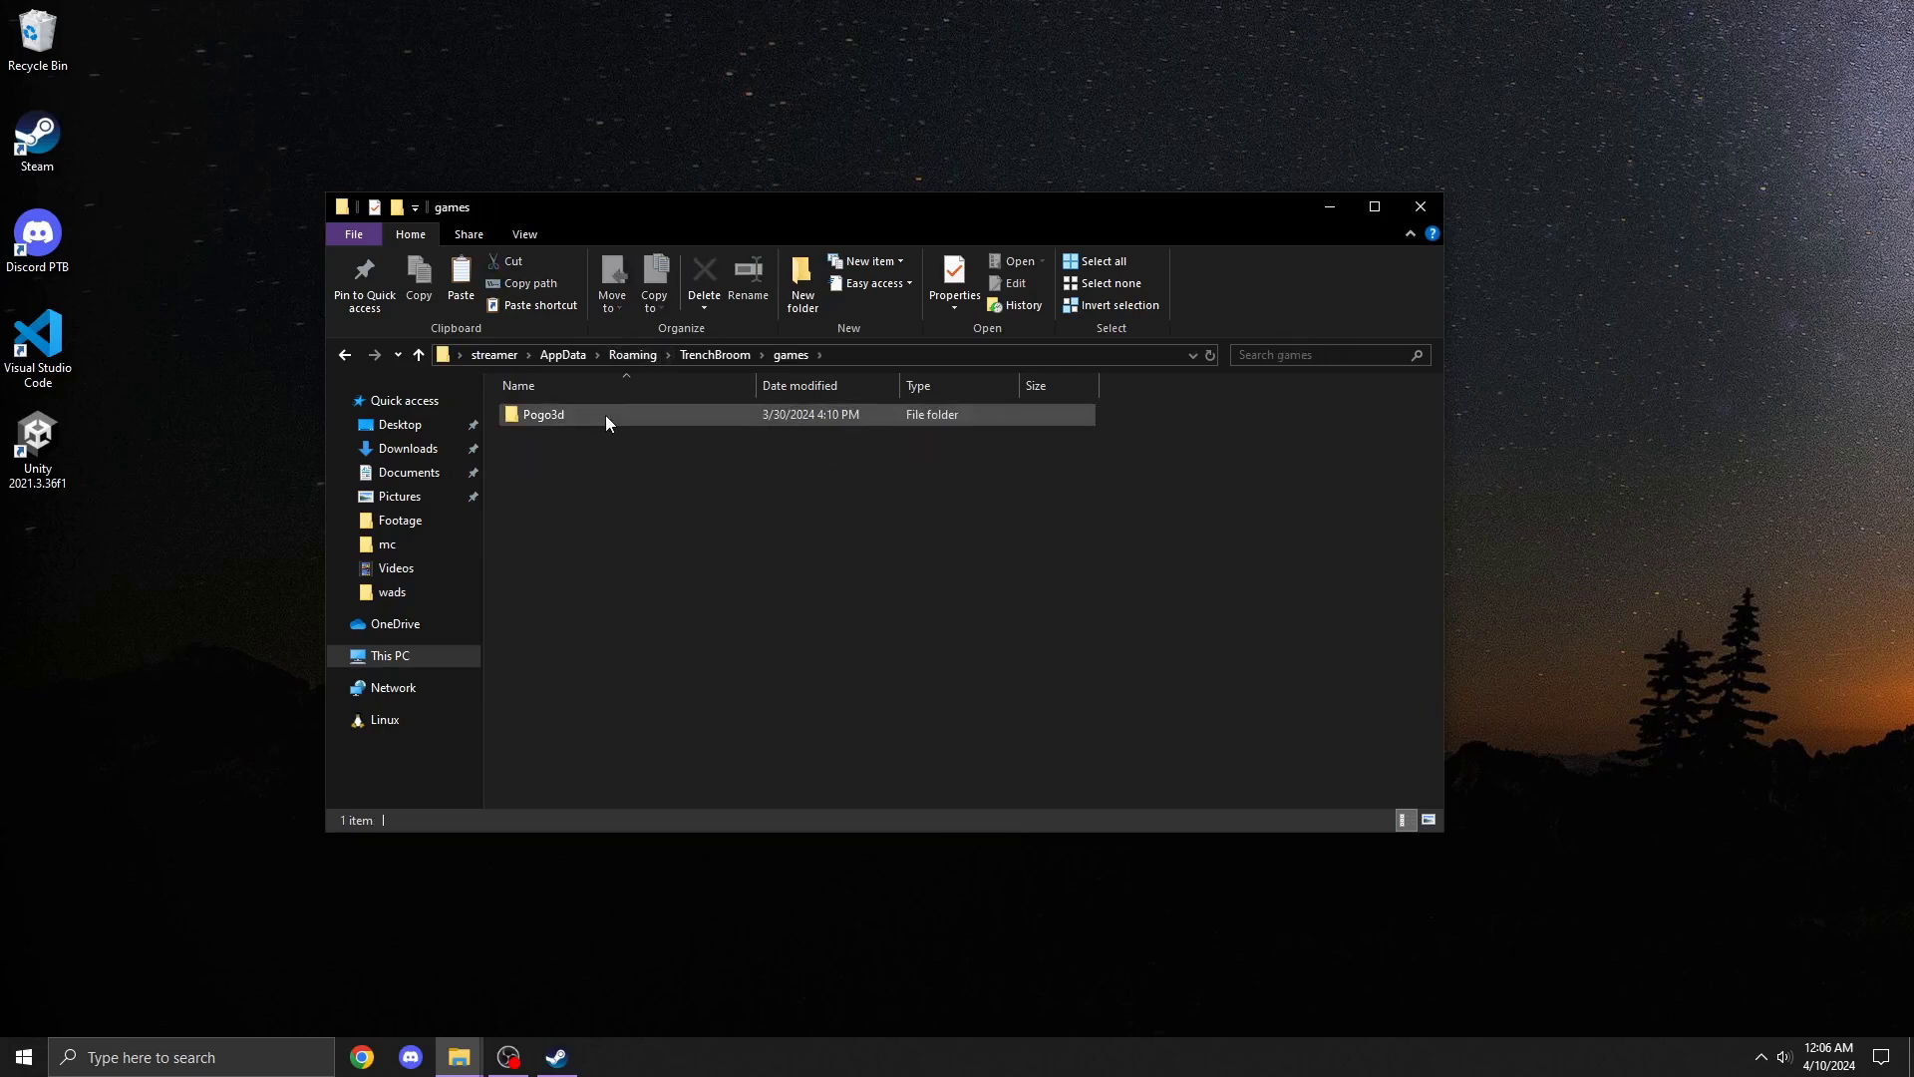
Replace the existing Pogo3d folder in games with the copied one and close the file window
left_click(607, 414)
key("Delete")
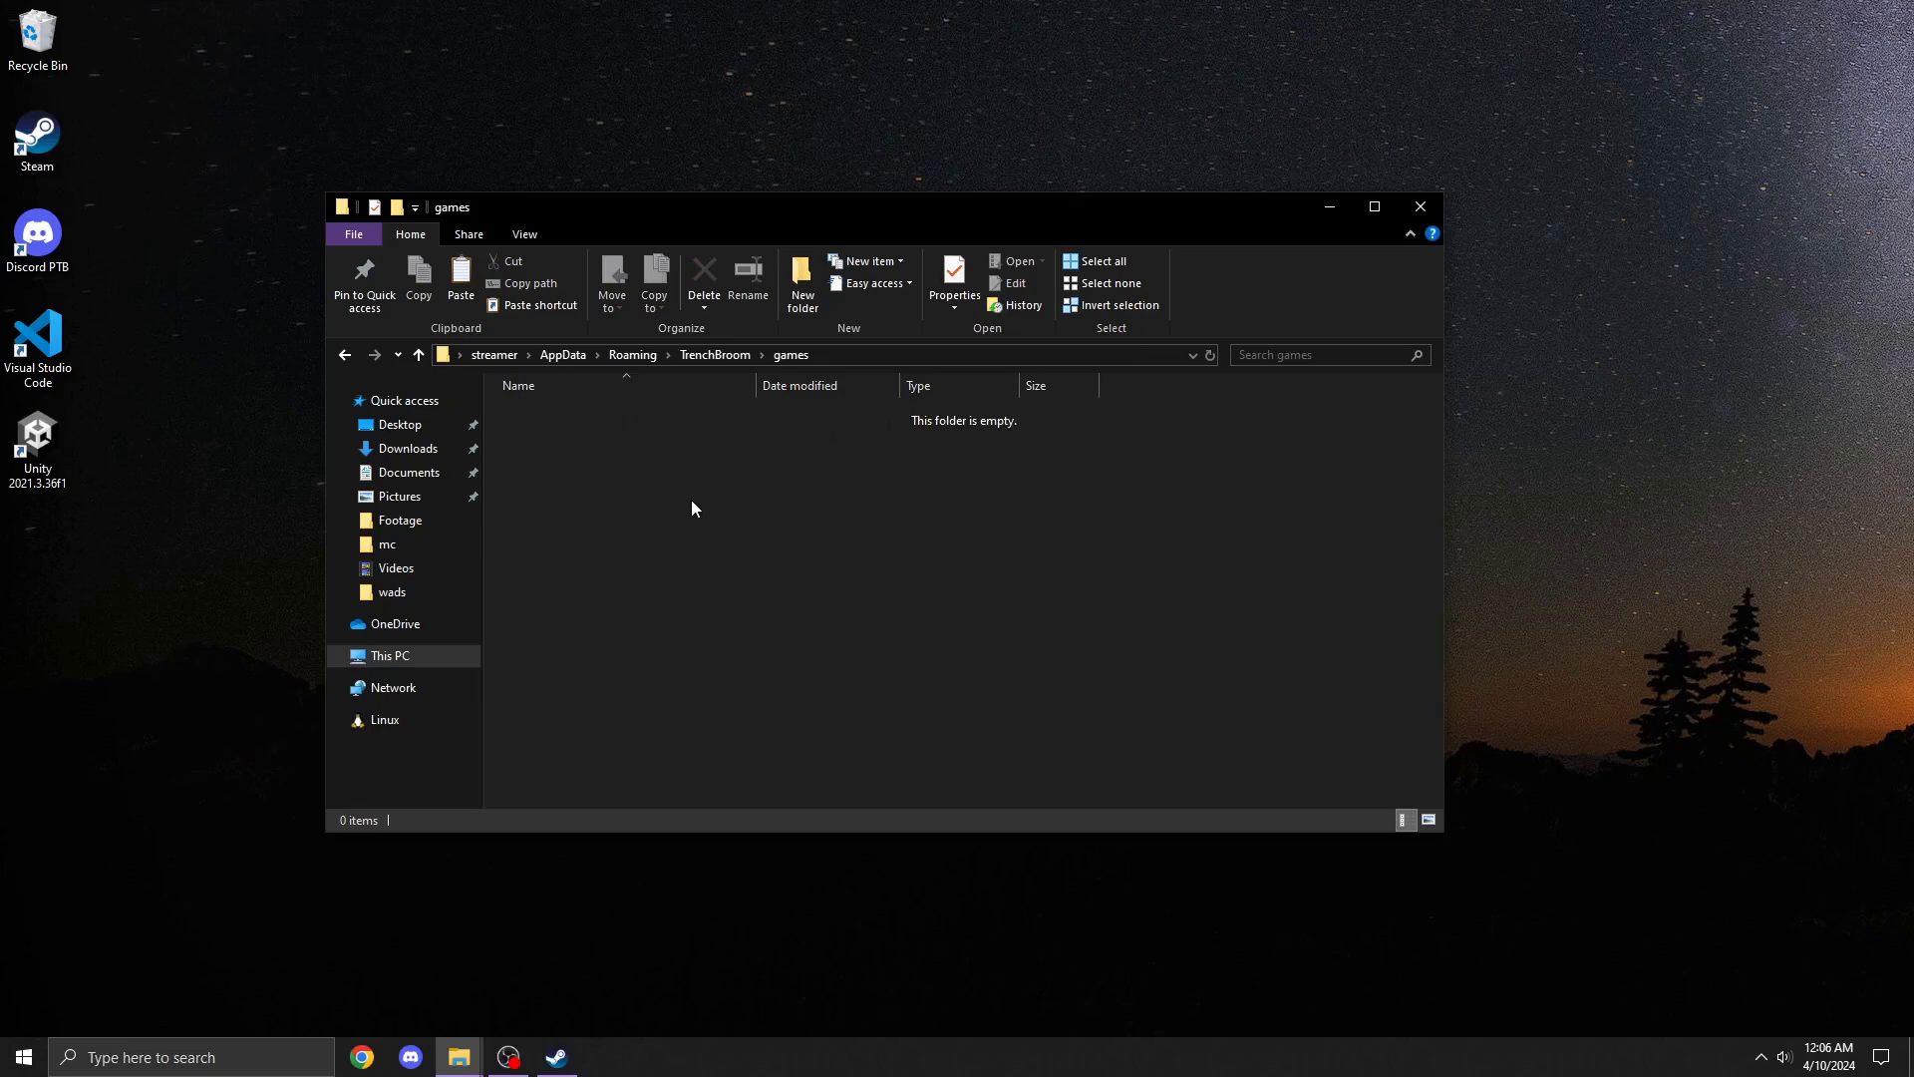
key("ctrl+z")
left_click(692, 500)
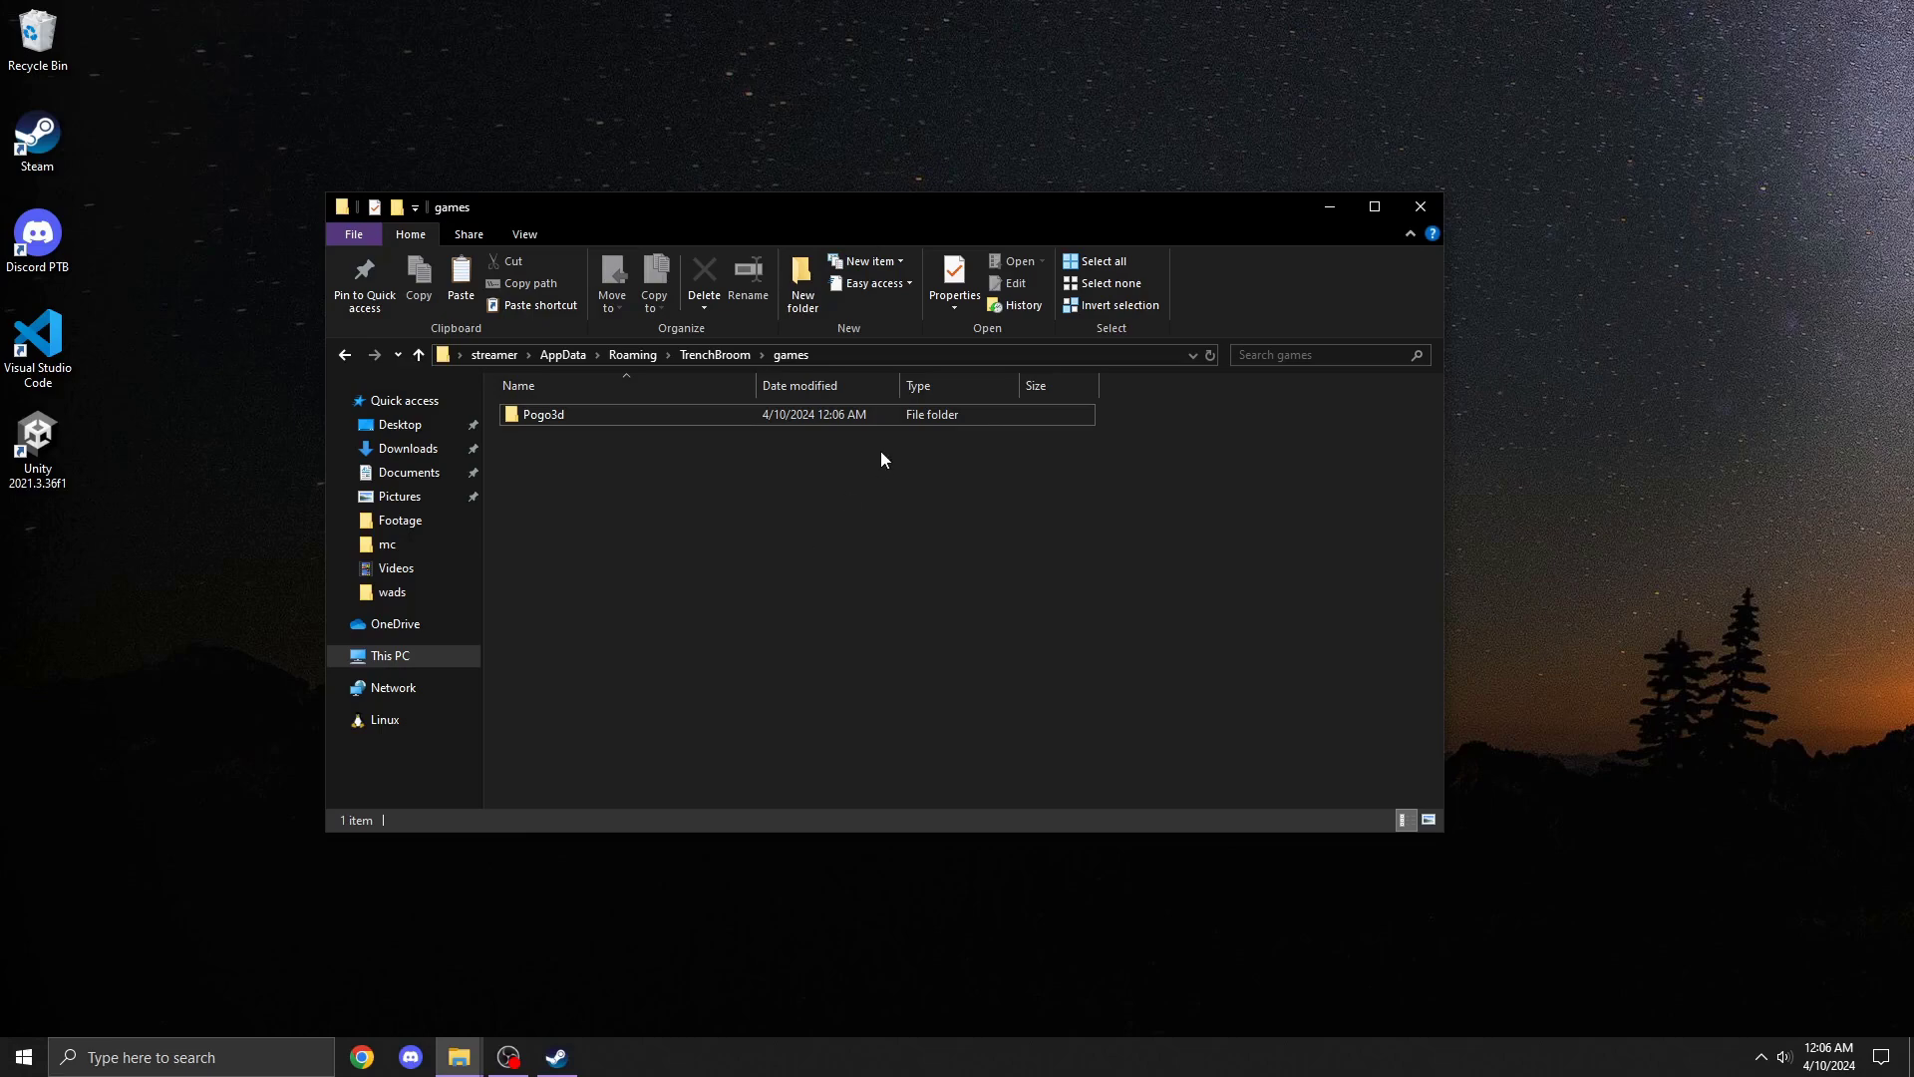
left_click(1421, 207)
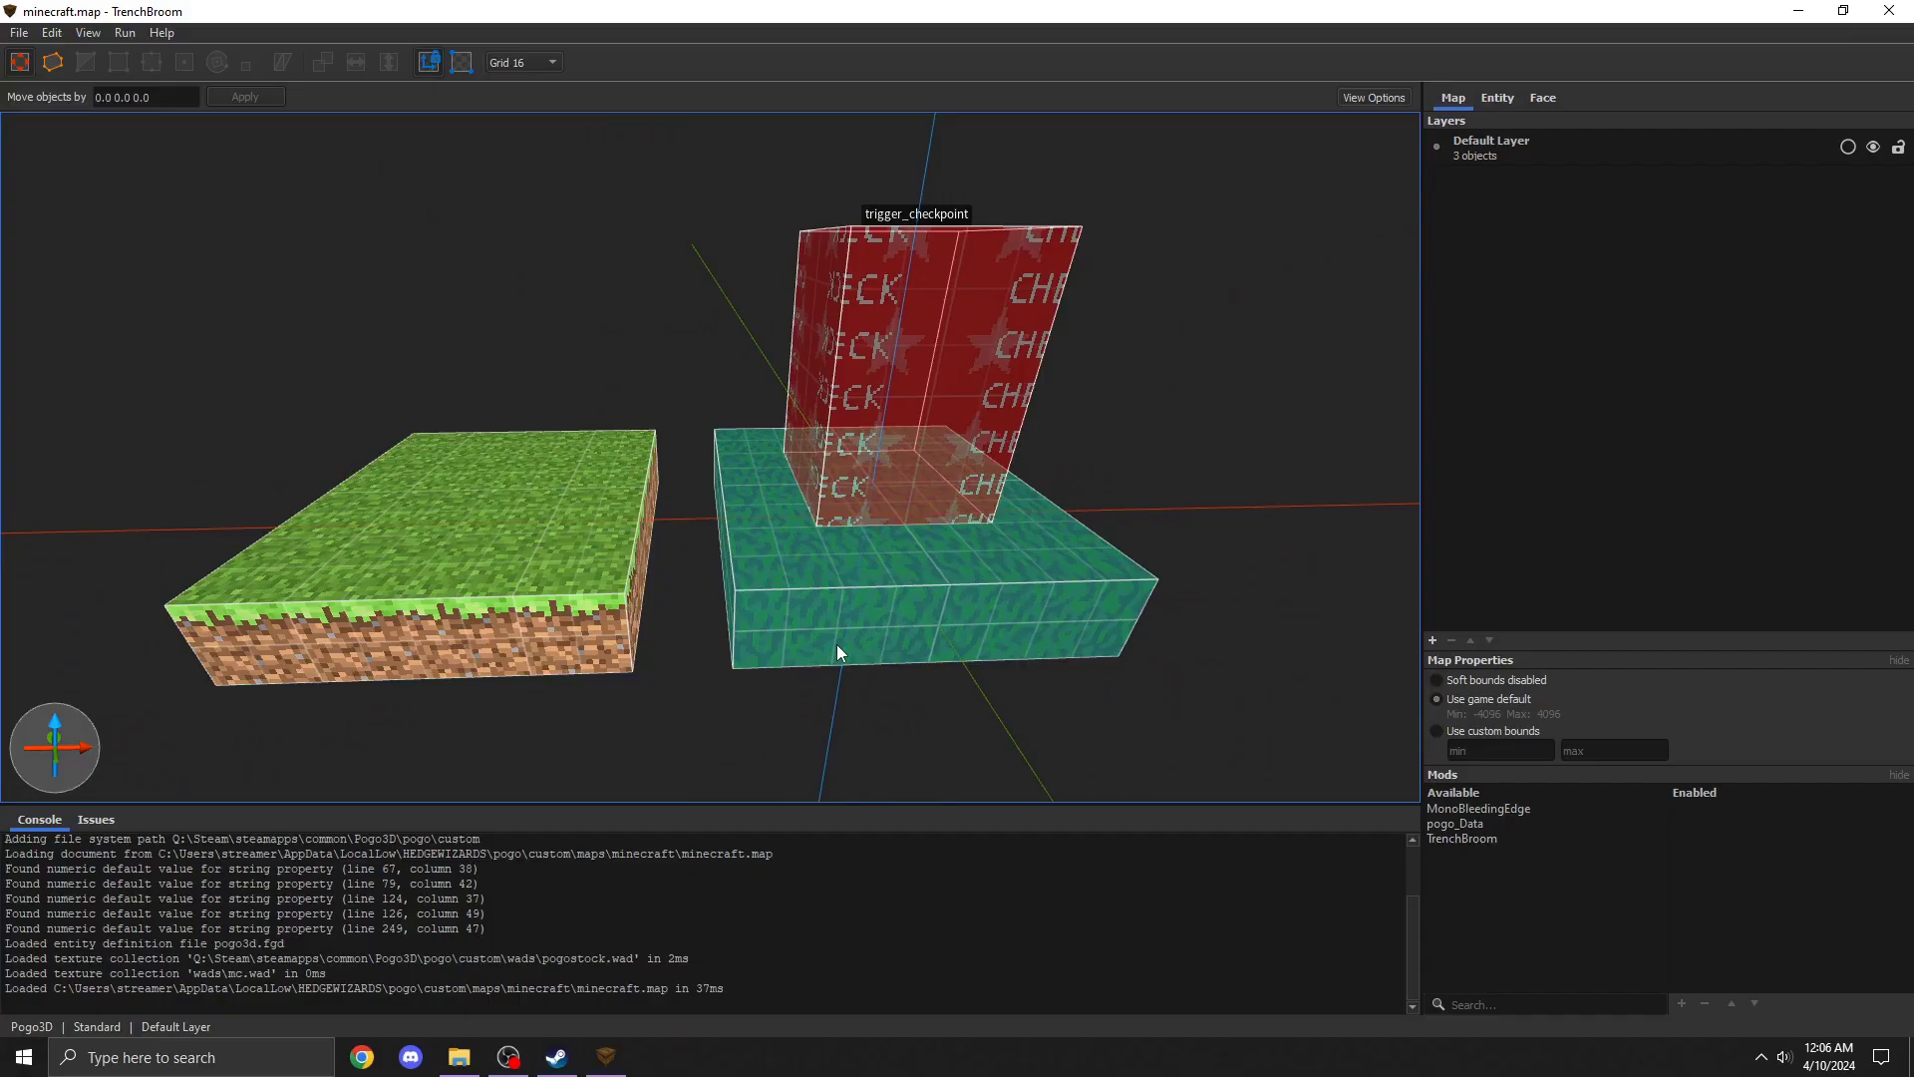
Find the {chainlink texture in TrenchBroom's texture collection and make it the current texture
left_click(1544, 97)
scroll(1612, 570, "down", 3)
scroll(1612, 558, "up", 3)
scroll(1585, 544, "down", 1)
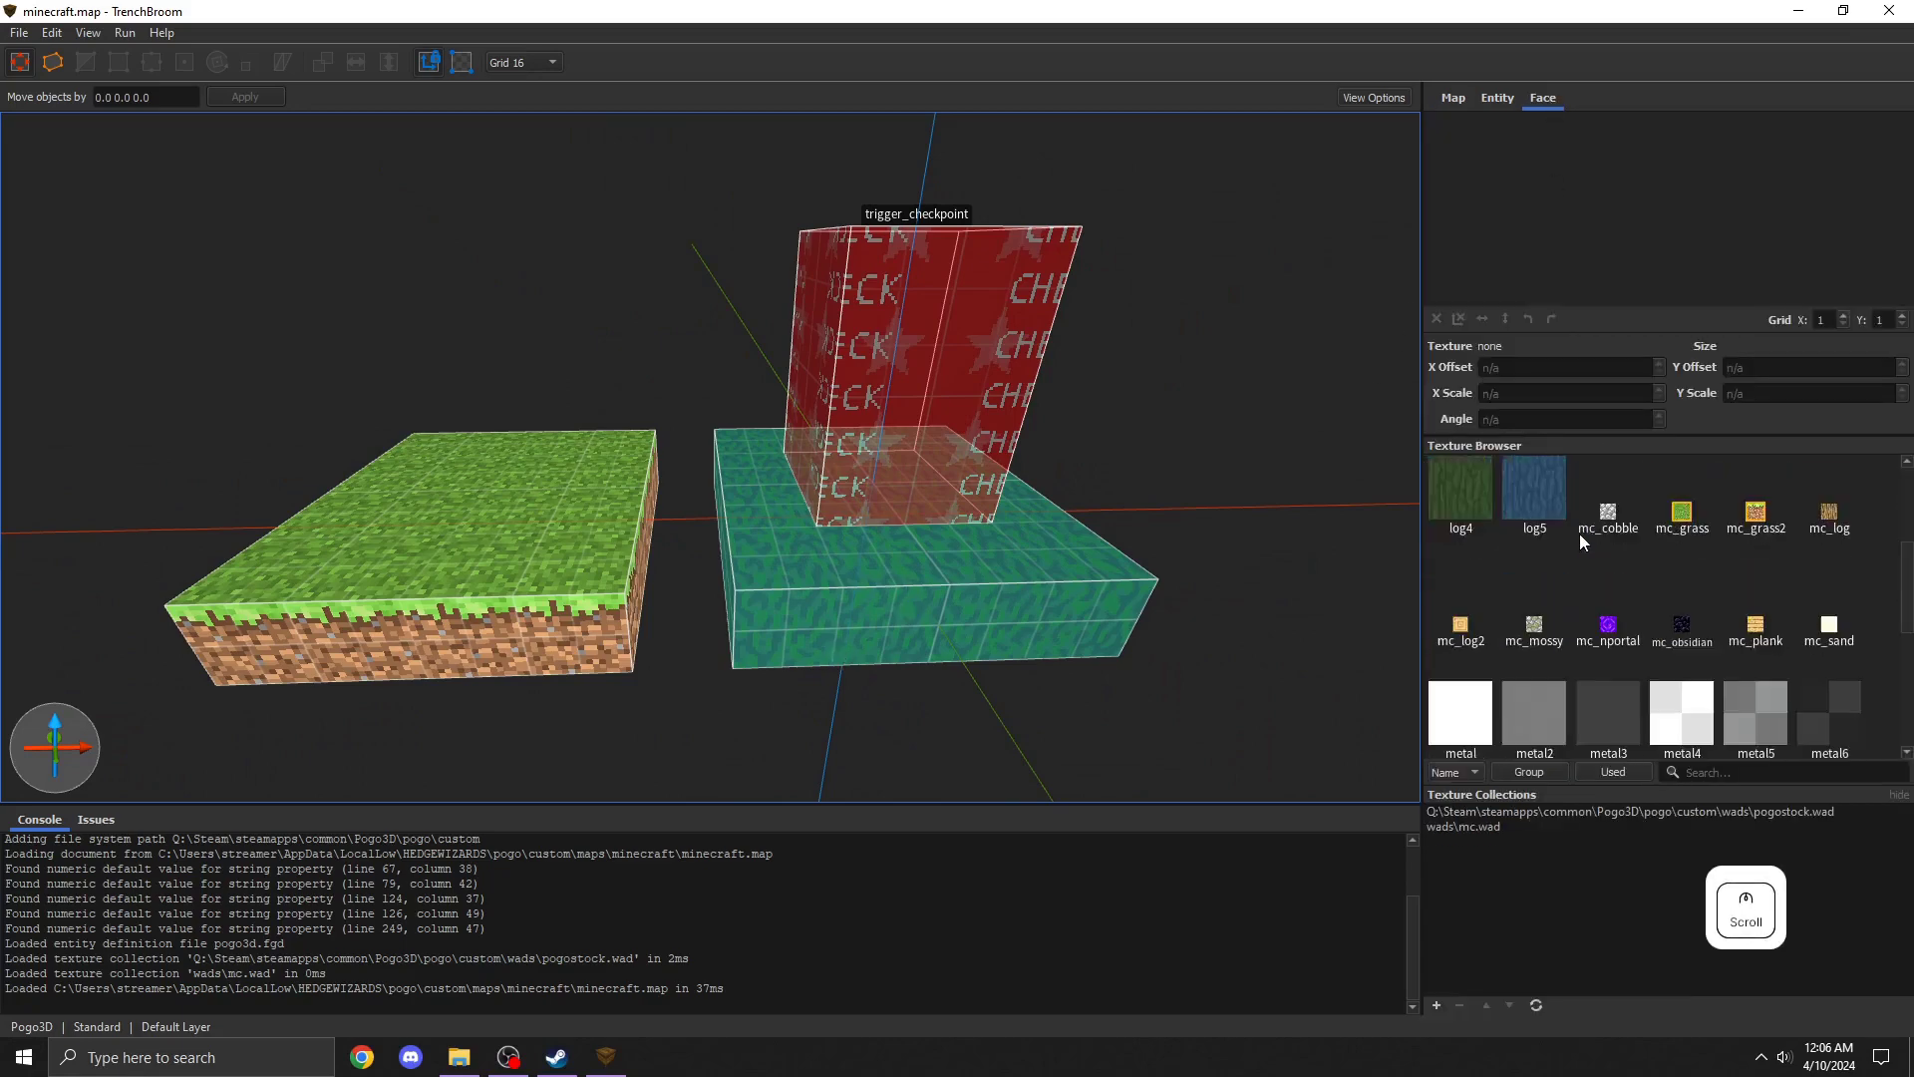
scroll(1579, 535, "down", 3)
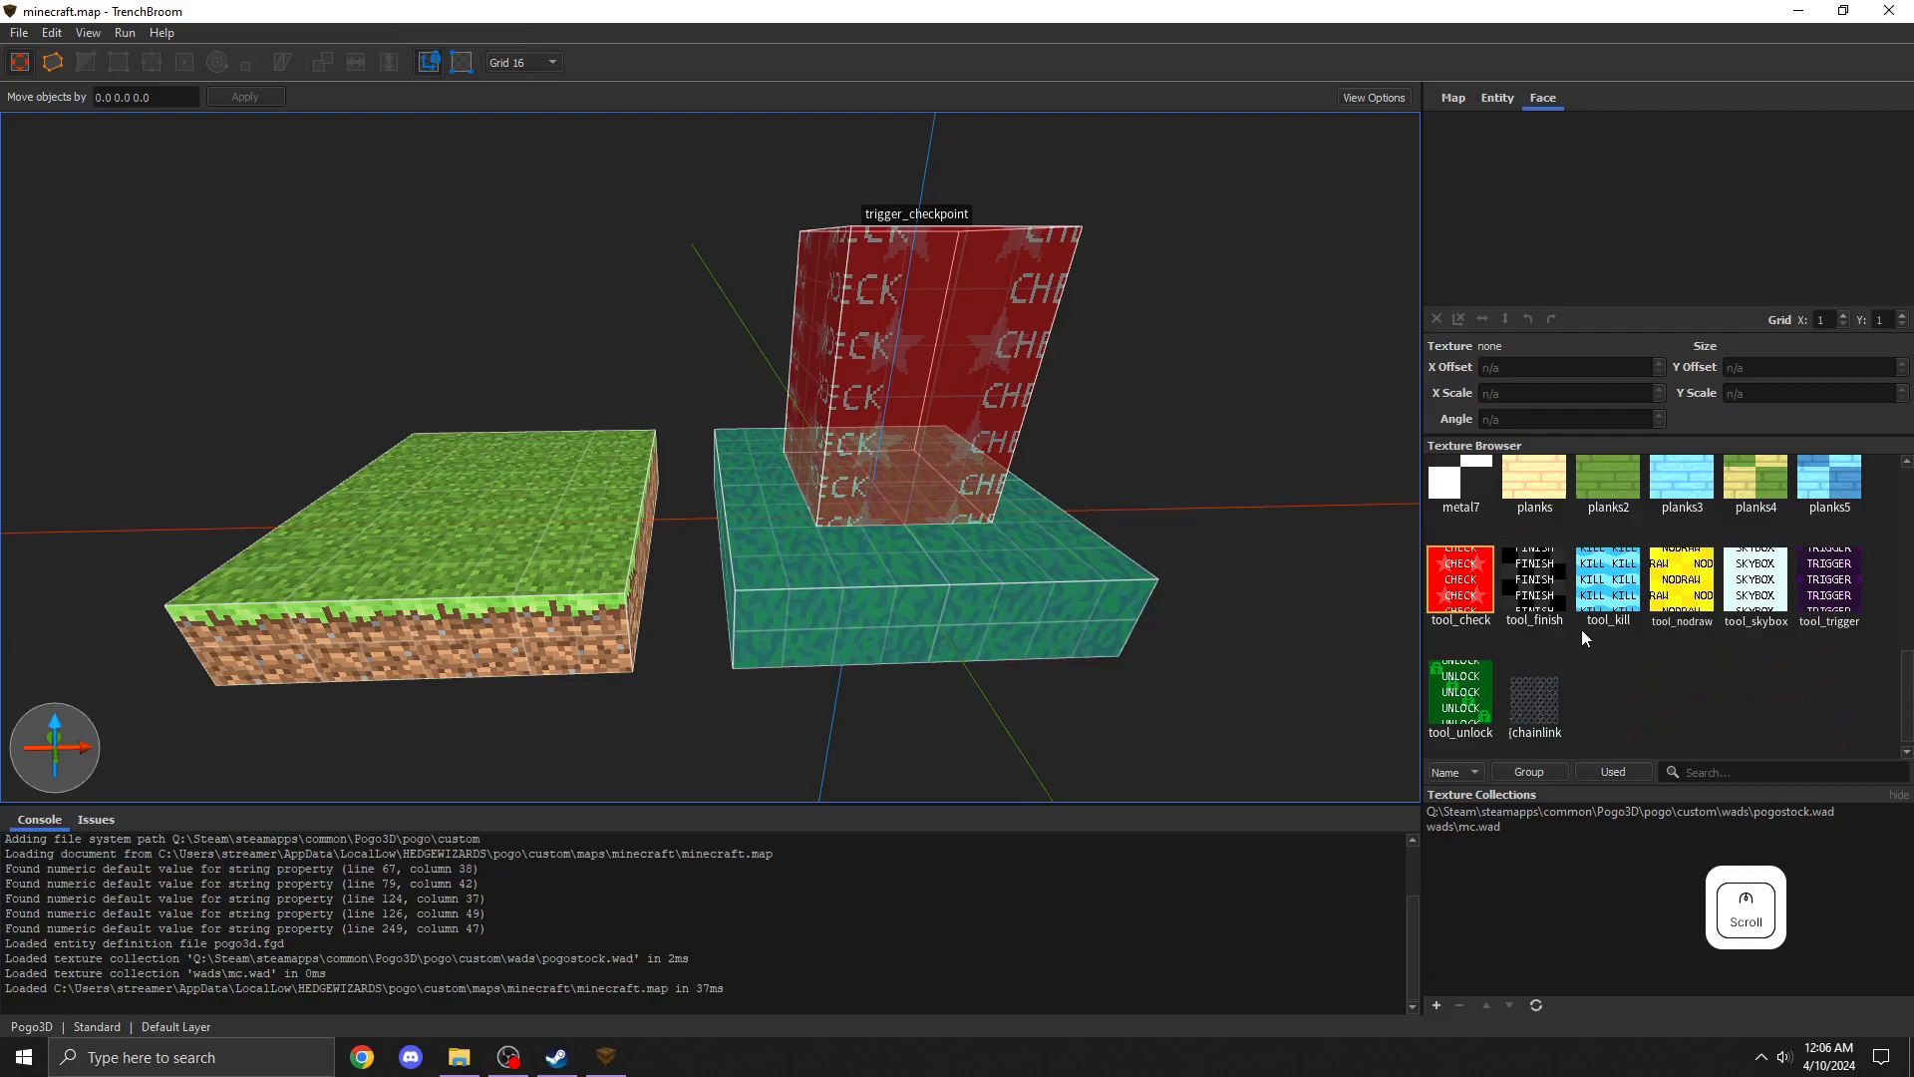
left_click(1547, 710)
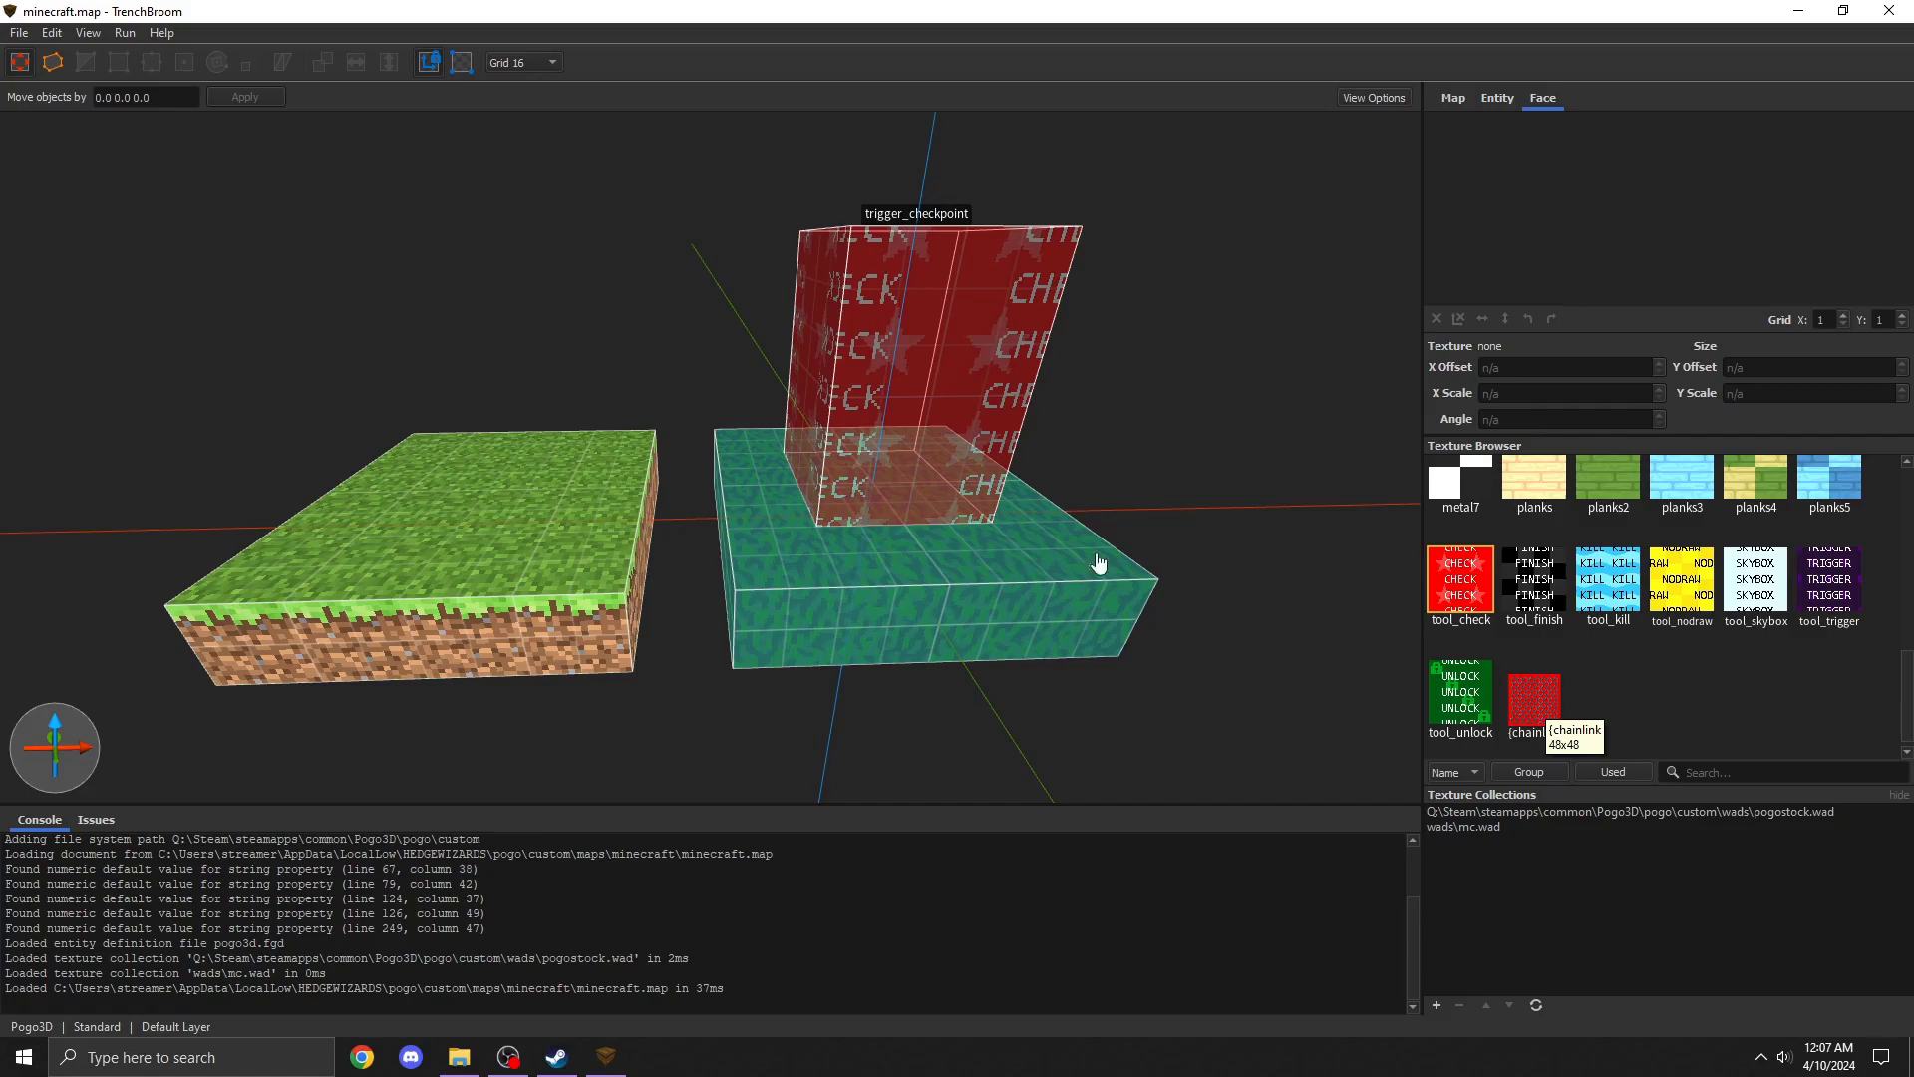
Draw a chainlink block 64 by 64 units and 96 units high on top of the grass platform
left_click_drag(675, 567, 638, 483)
key("5")
key("6")
key("a")
key("w")
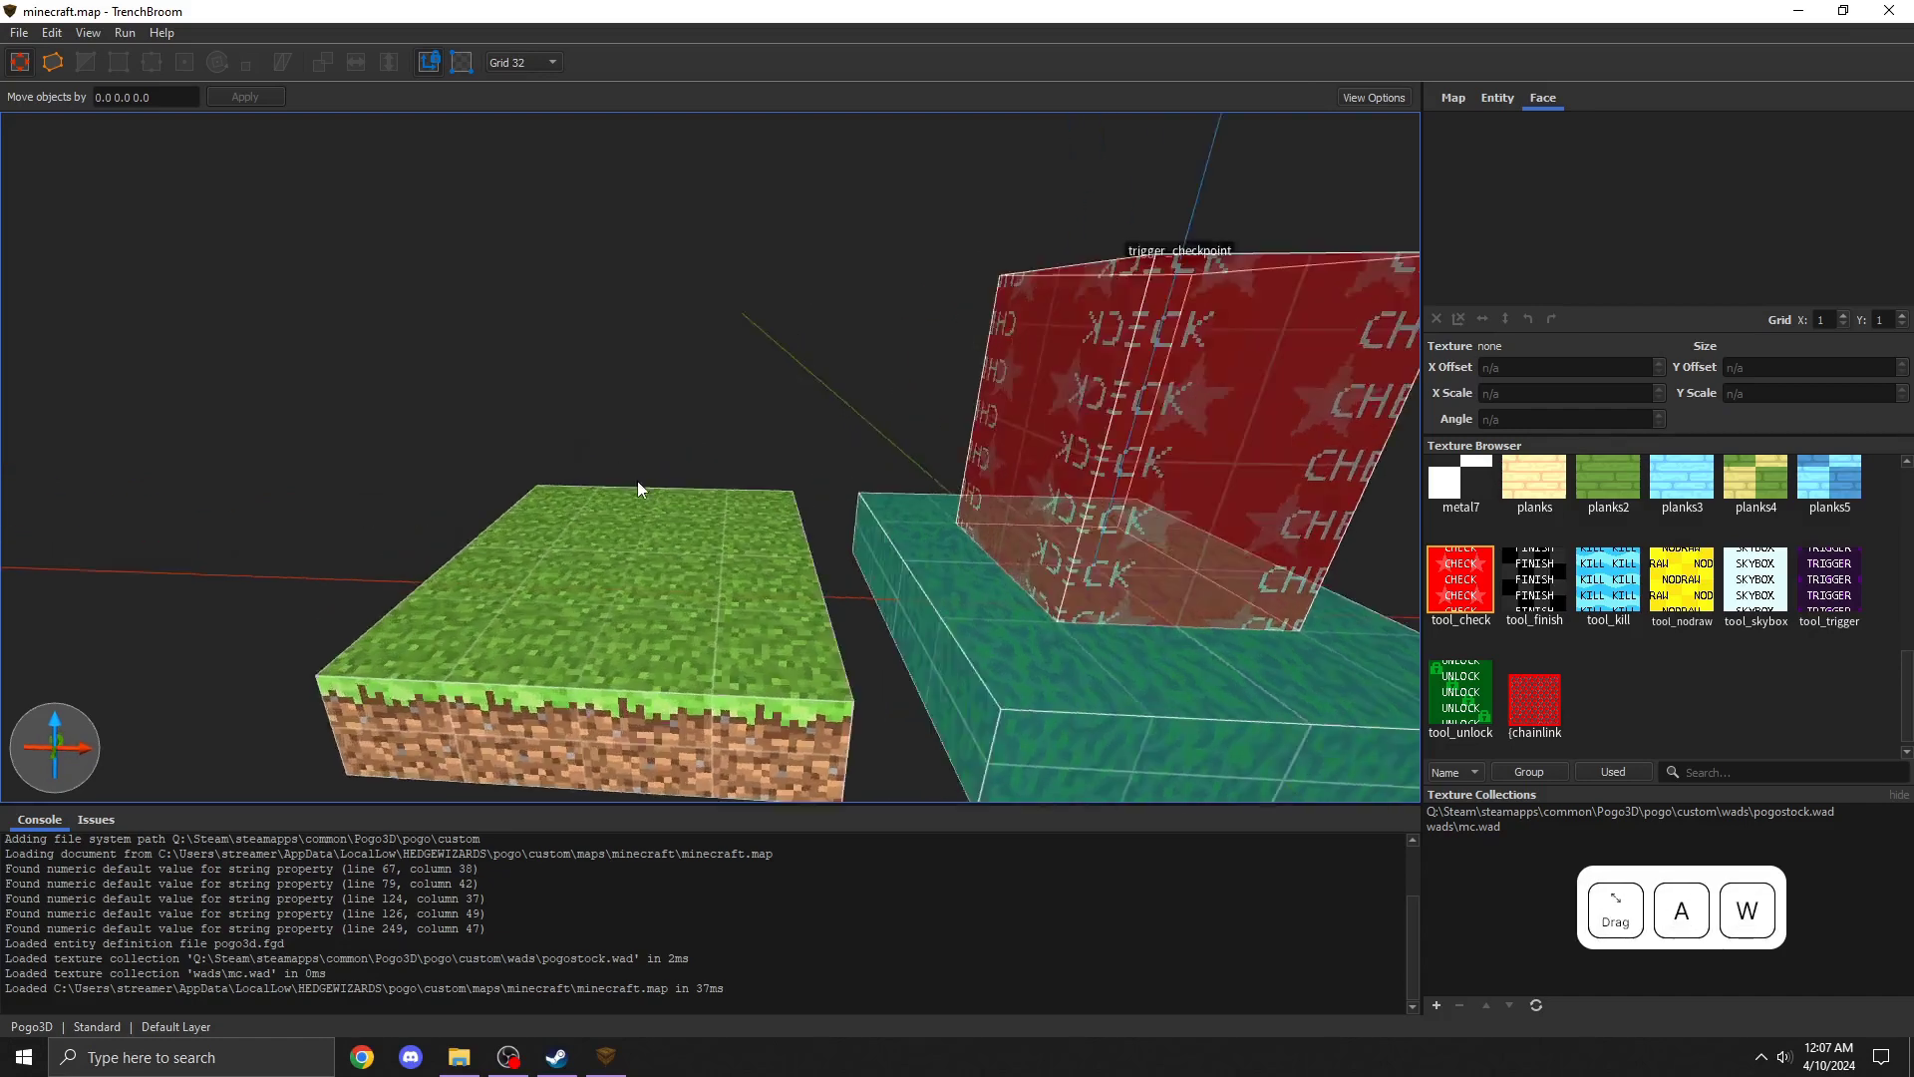
mouse_move(757, 524)
left_mouse_down()
mouse_move(873, 602)
mouse_move(943, 577)
left_mouse_up()
key("5")
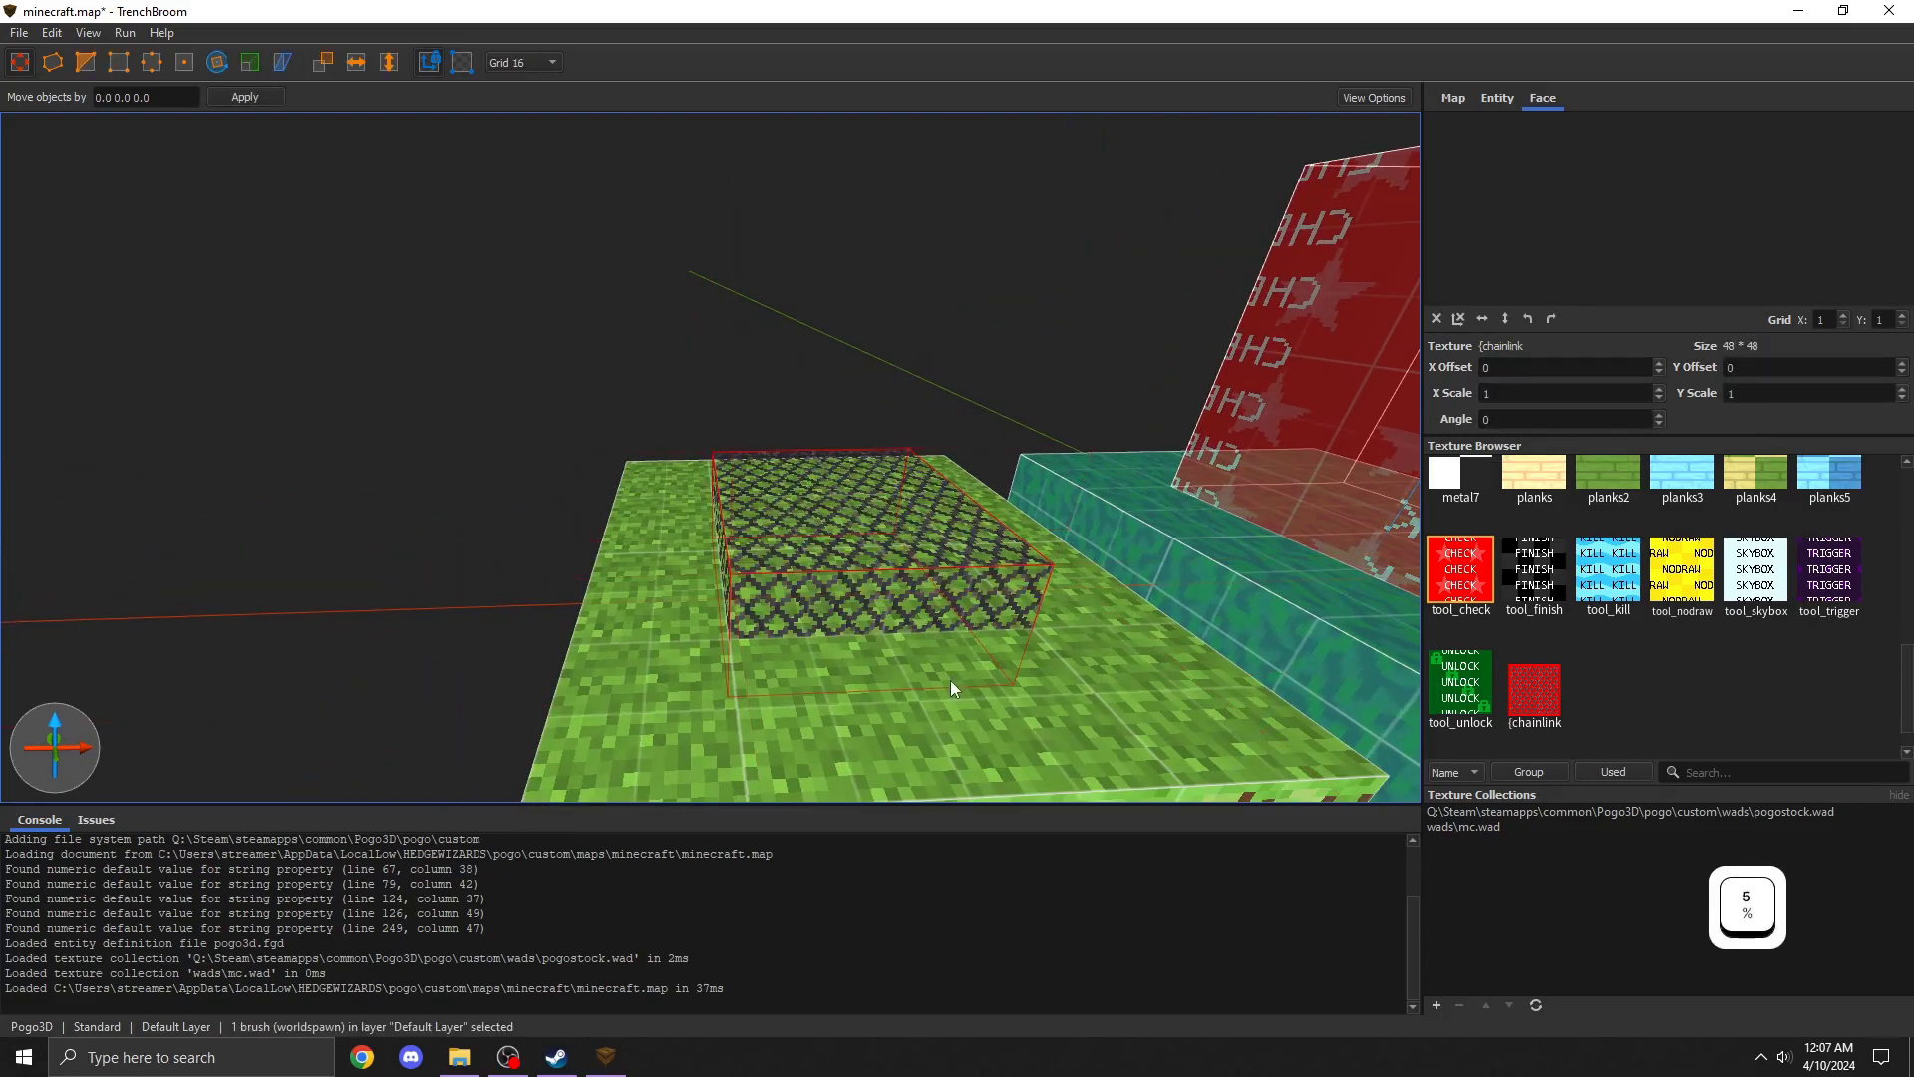
mouse_move(951, 684)
left_mouse_down()
mouse_move(969, 660)
mouse_move(829, 740)
mouse_move(794, 425)
mouse_move(817, 176)
mouse_move(942, 483)
mouse_move(834, 471)
mouse_move(845, 491)
mouse_move(787, 409)
mouse_move(787, 373)
mouse_move(858, 549)
left_mouse_up()
key("d")
key("s")
key("w")
key("shift")
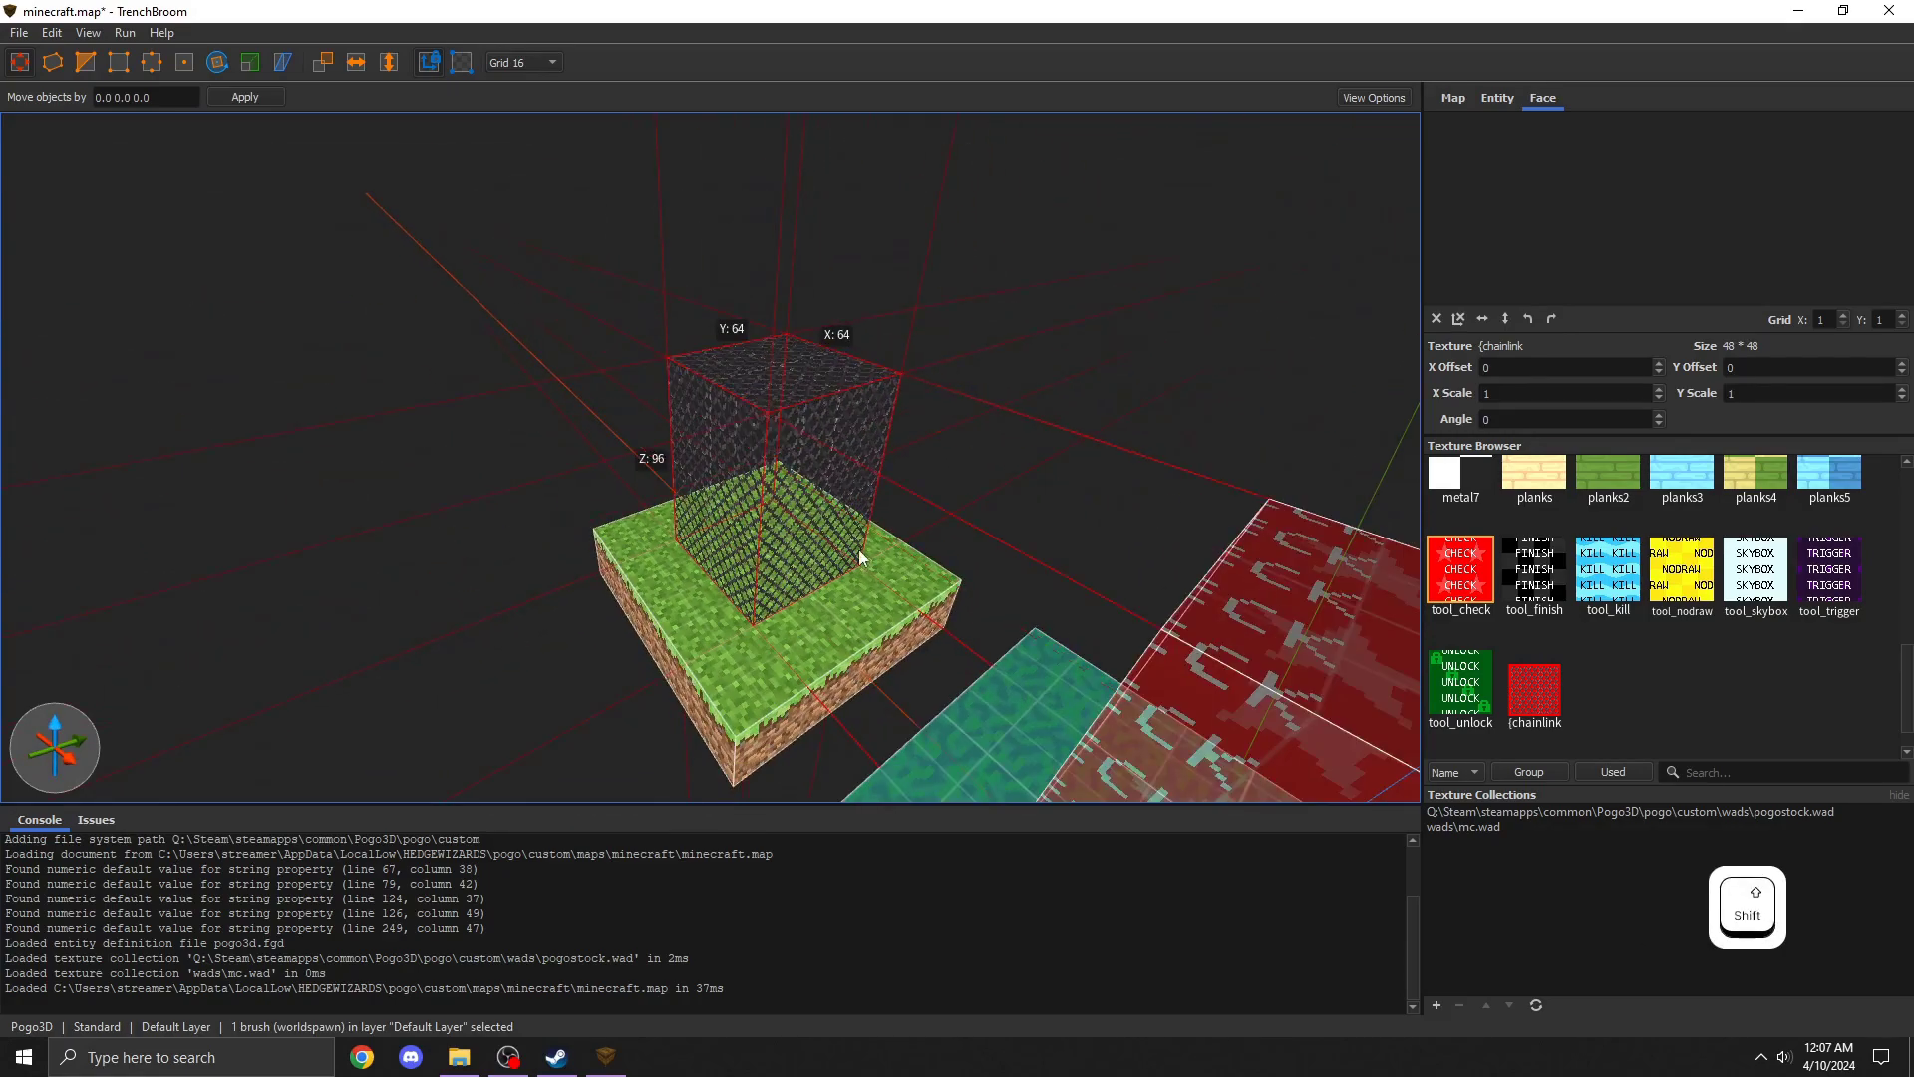
left_click_drag(835, 411, 810, 428)
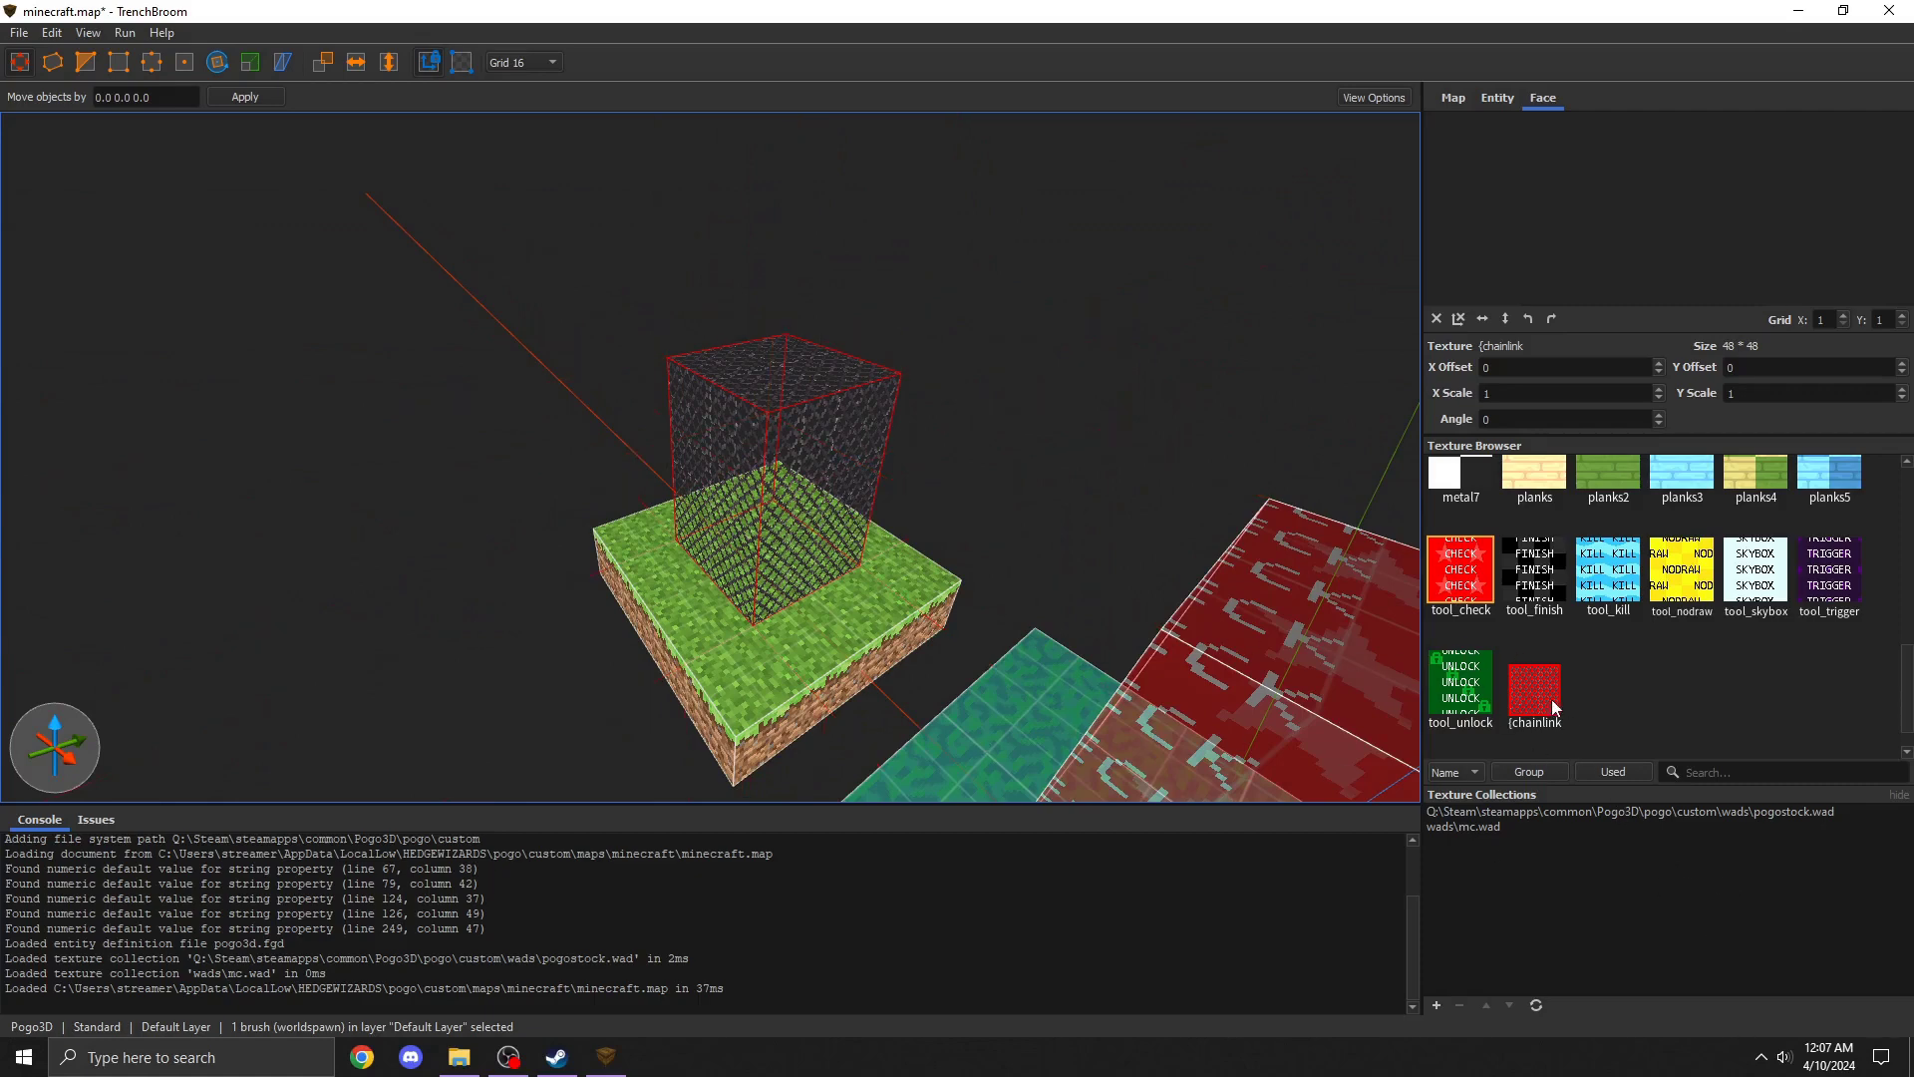
Clear the {chainlink texture from the selected block and reapply it
left_click(1526, 722)
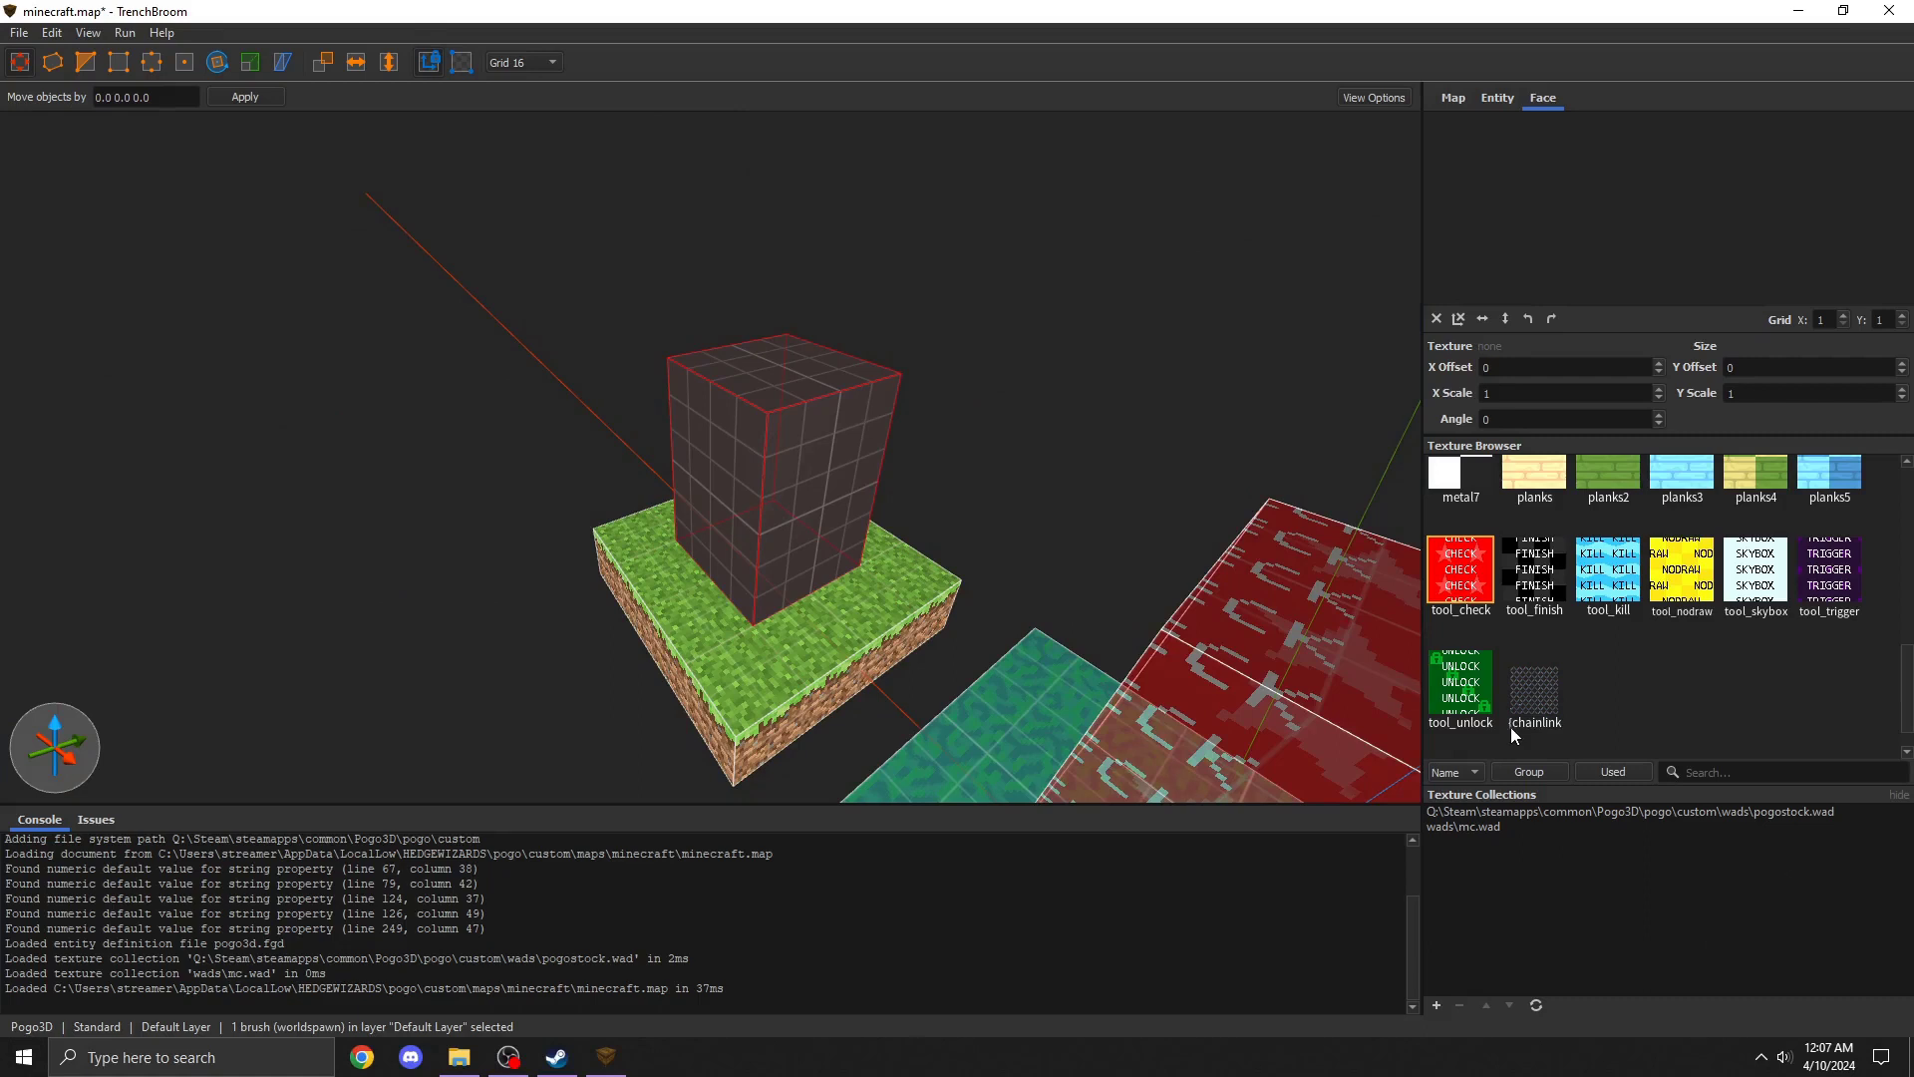
left_click(795, 488)
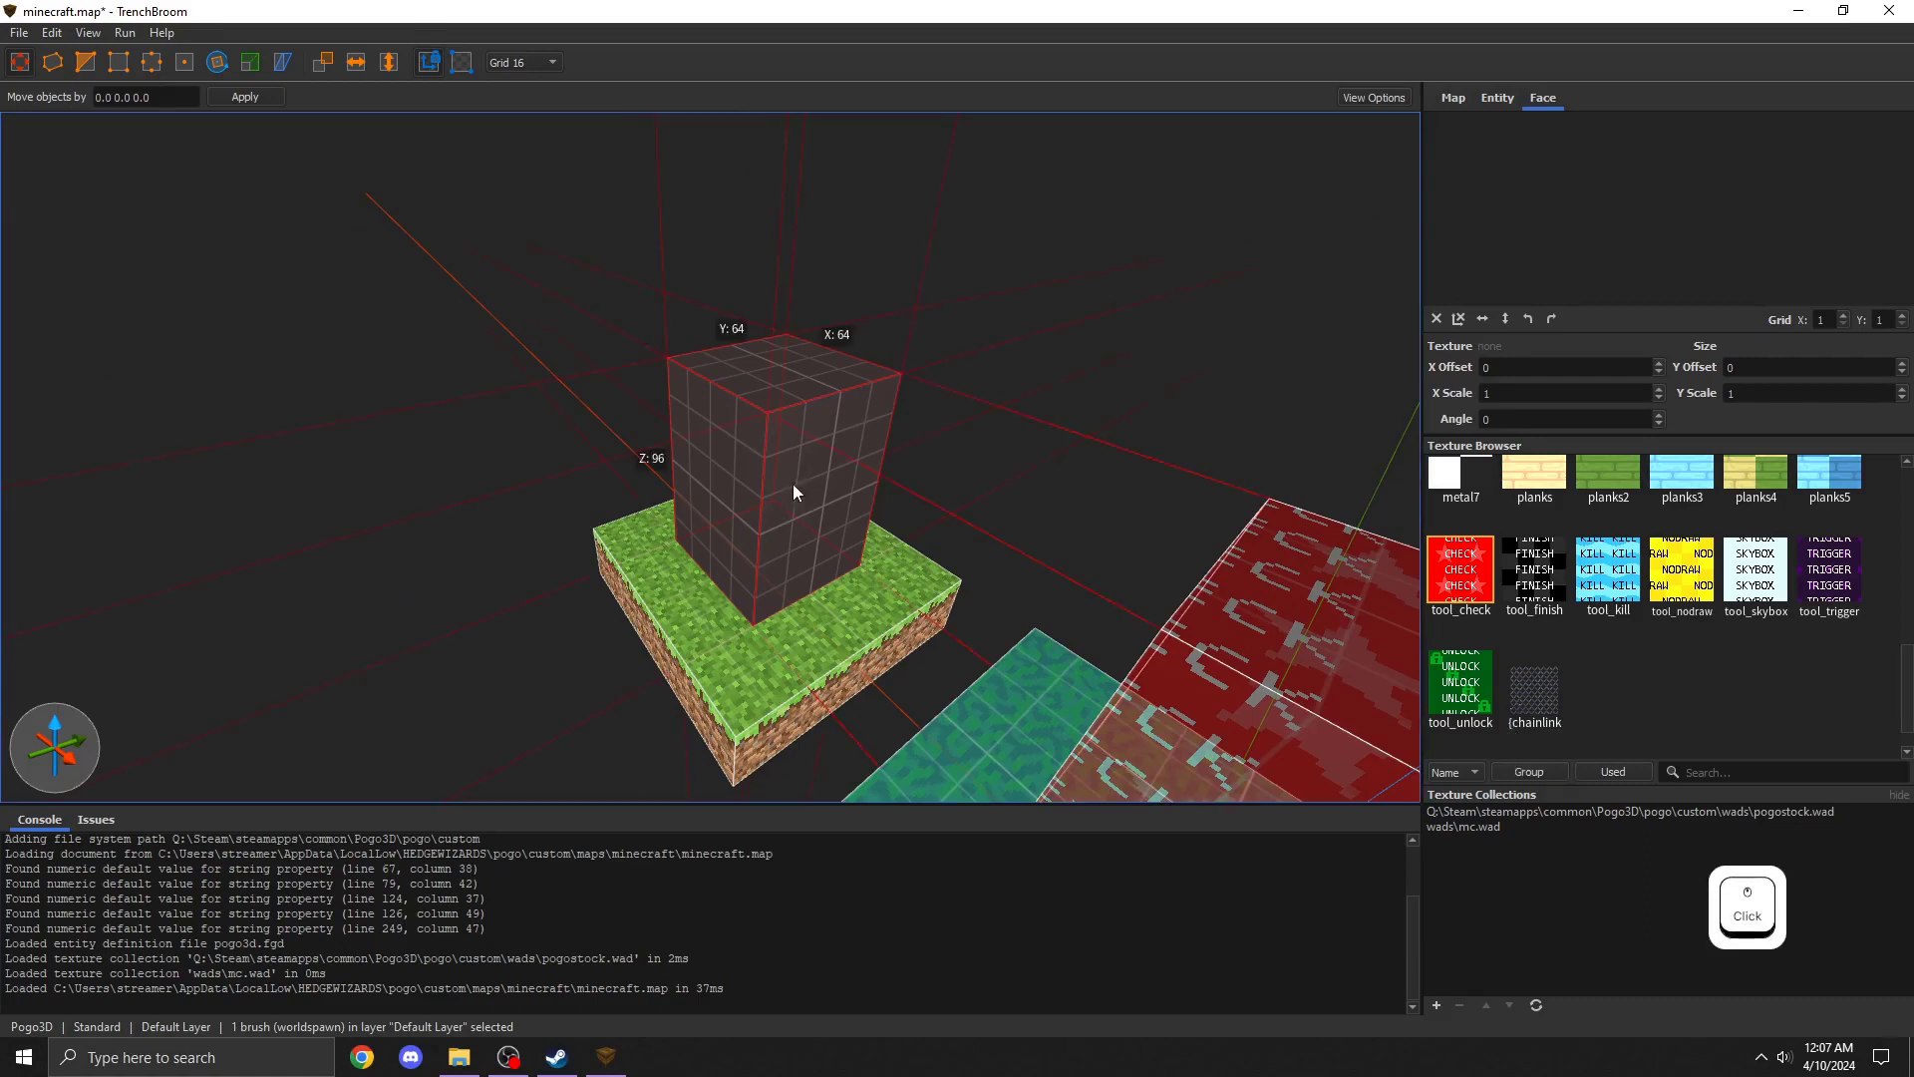
left_click(1541, 698)
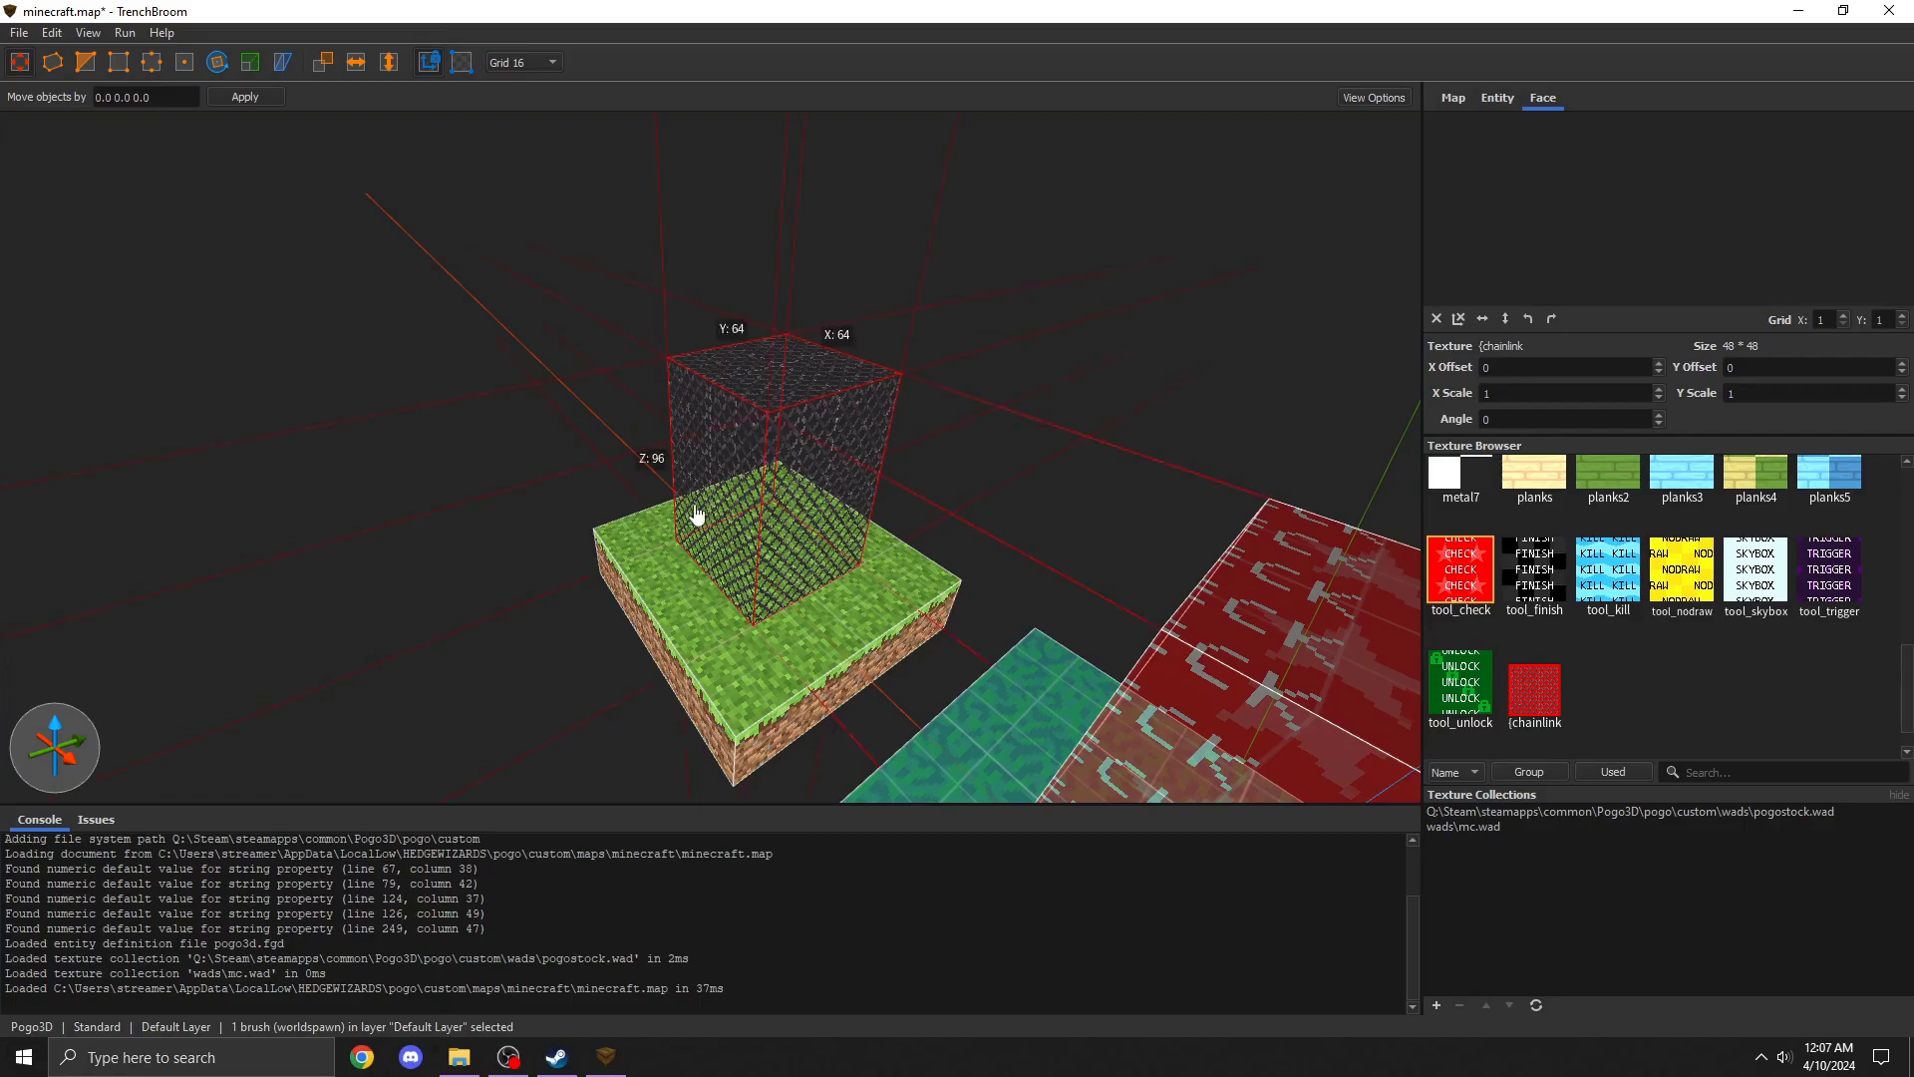
Play-test the map in Pogo3D, view the chainlink block from several sides, restart once and pause the game
key("w")
key("s")
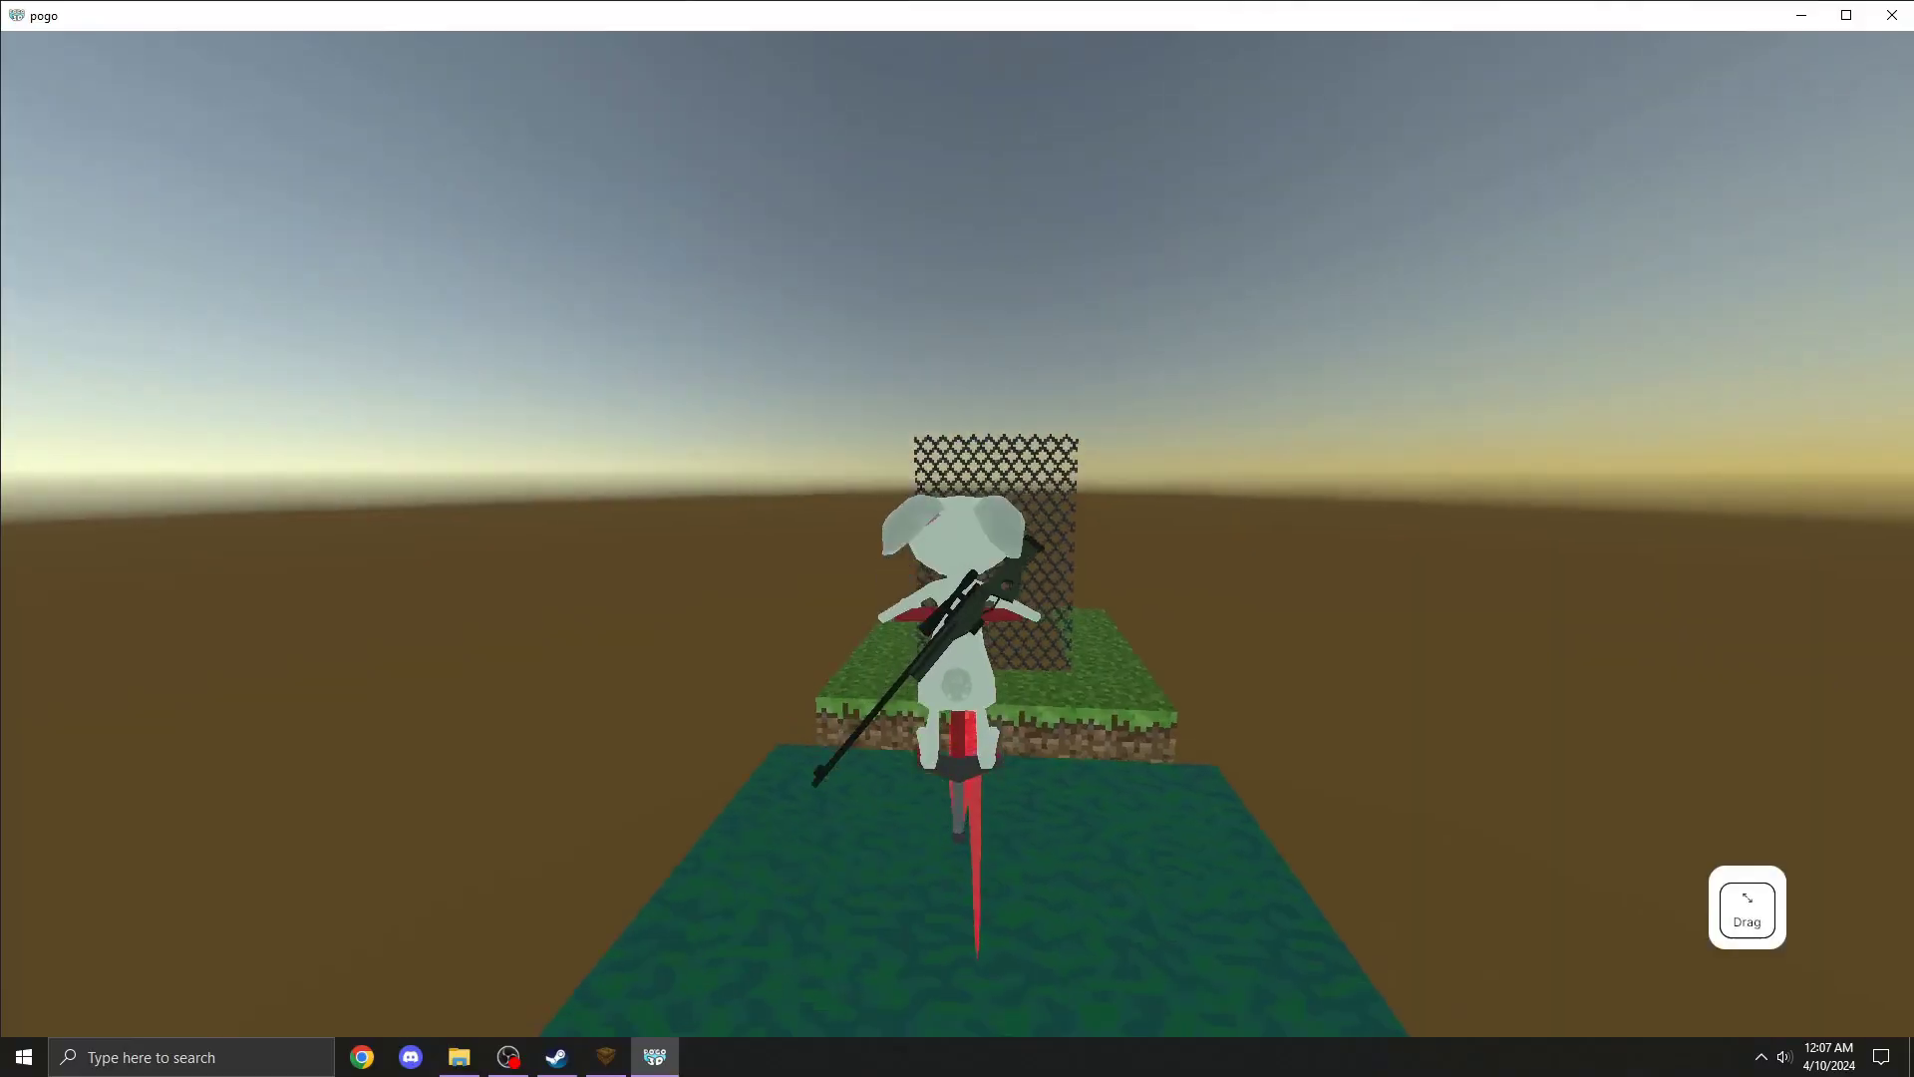
left_click_drag(957, 539, 1146, 538)
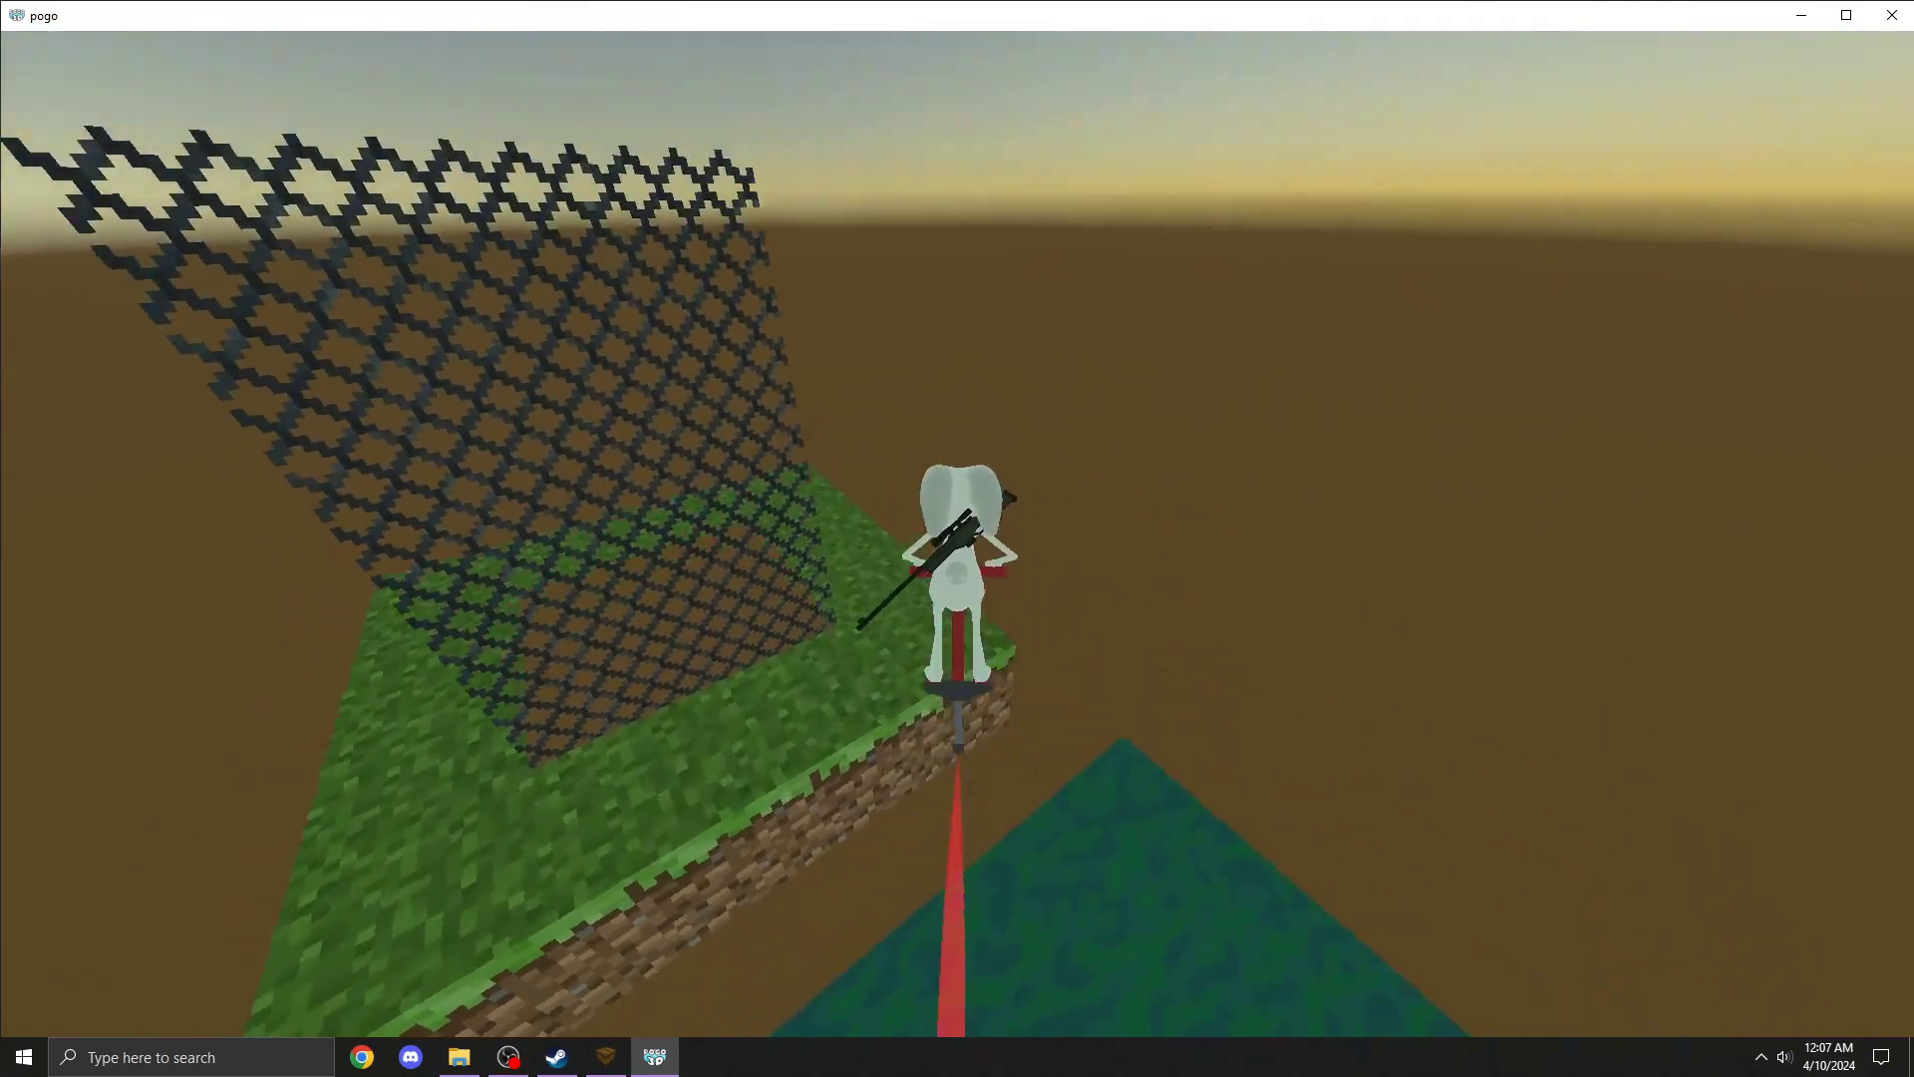
left_click_drag(957, 538, 1057, 518)
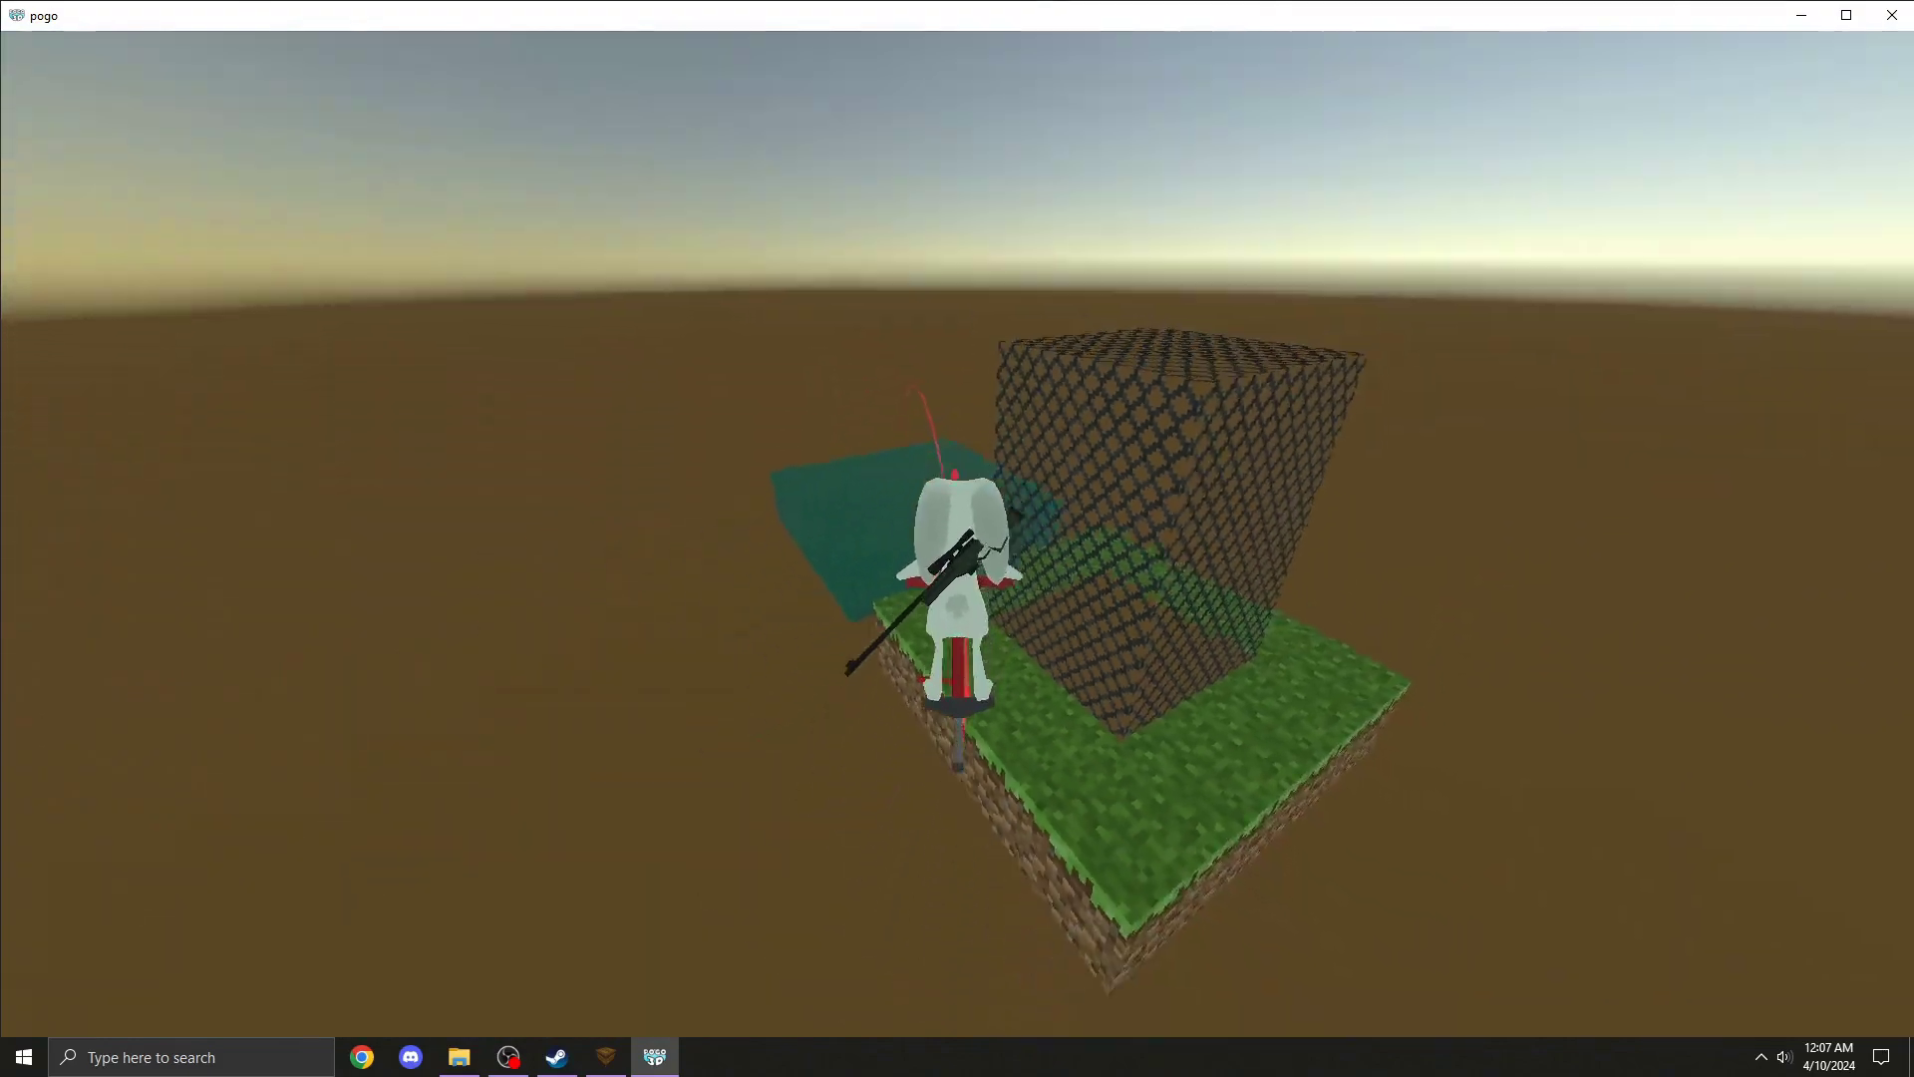
key("r")
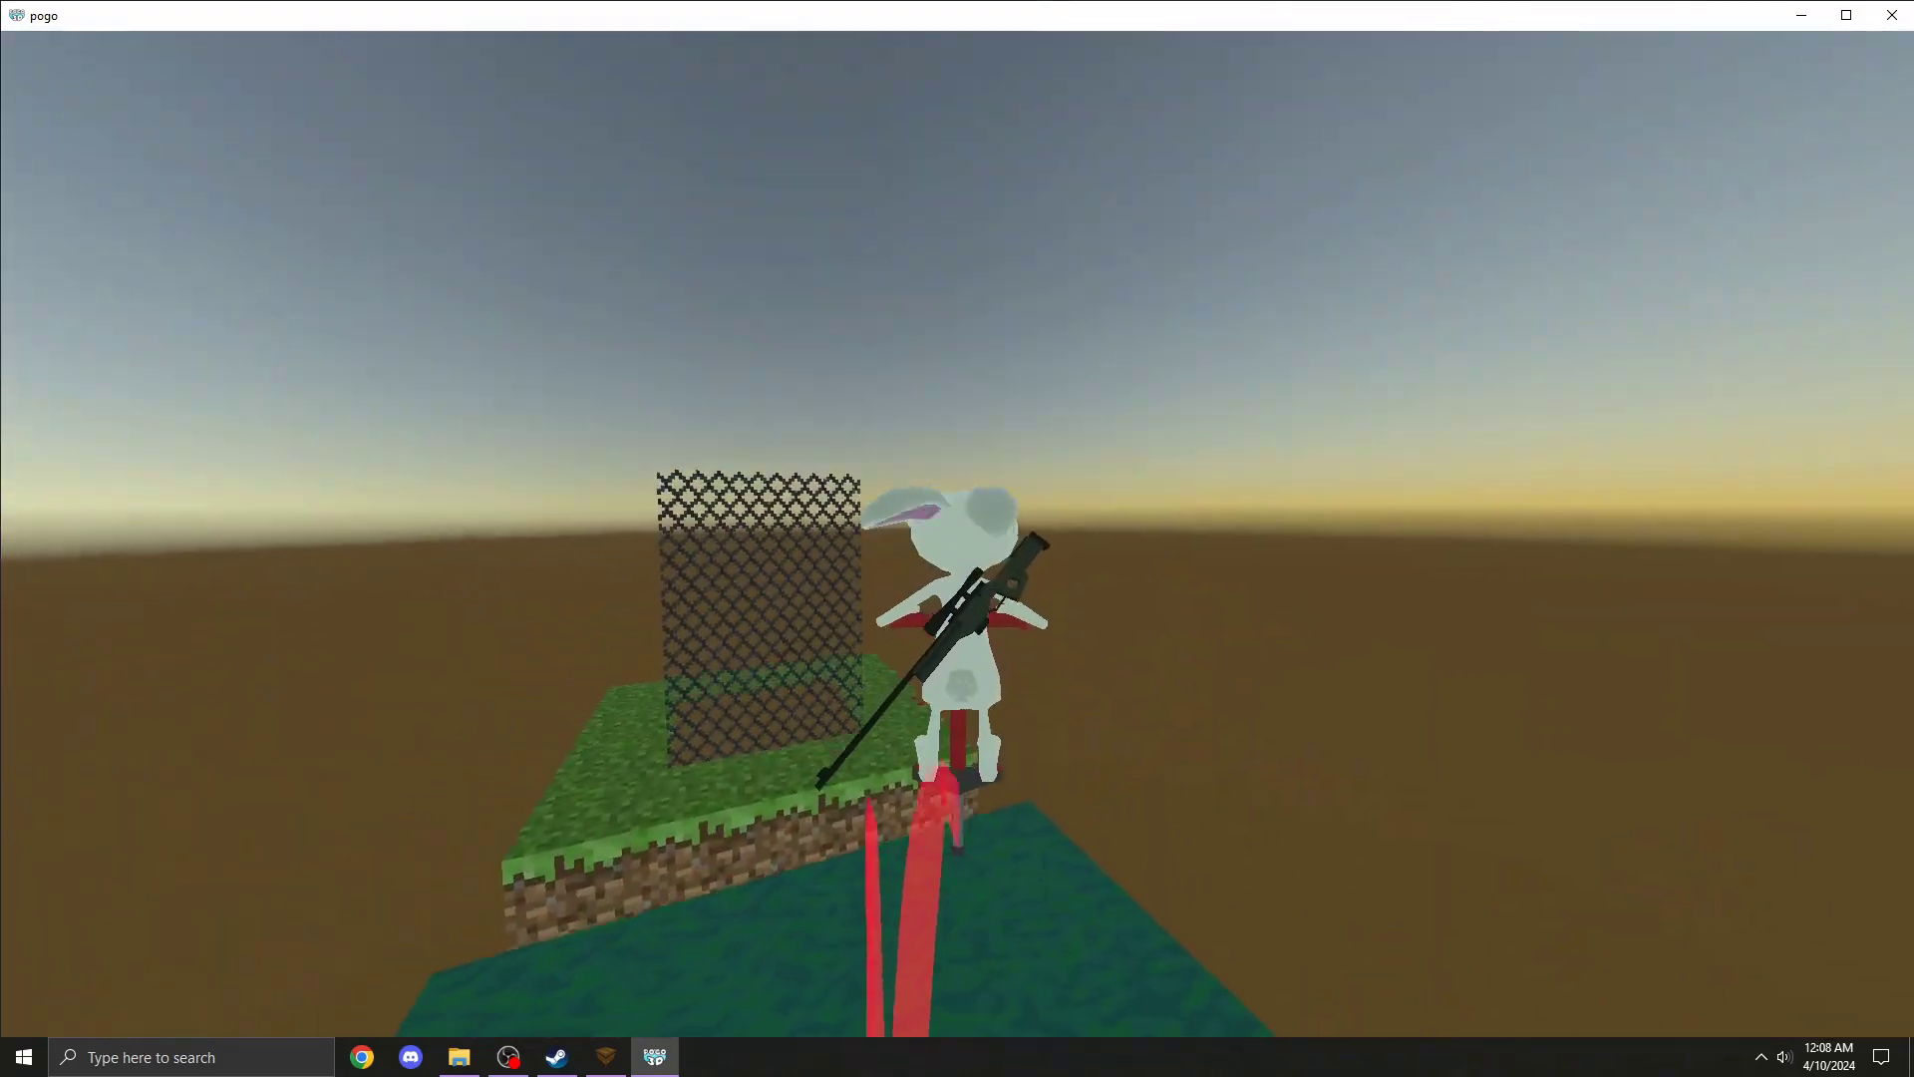
left_click(958, 538)
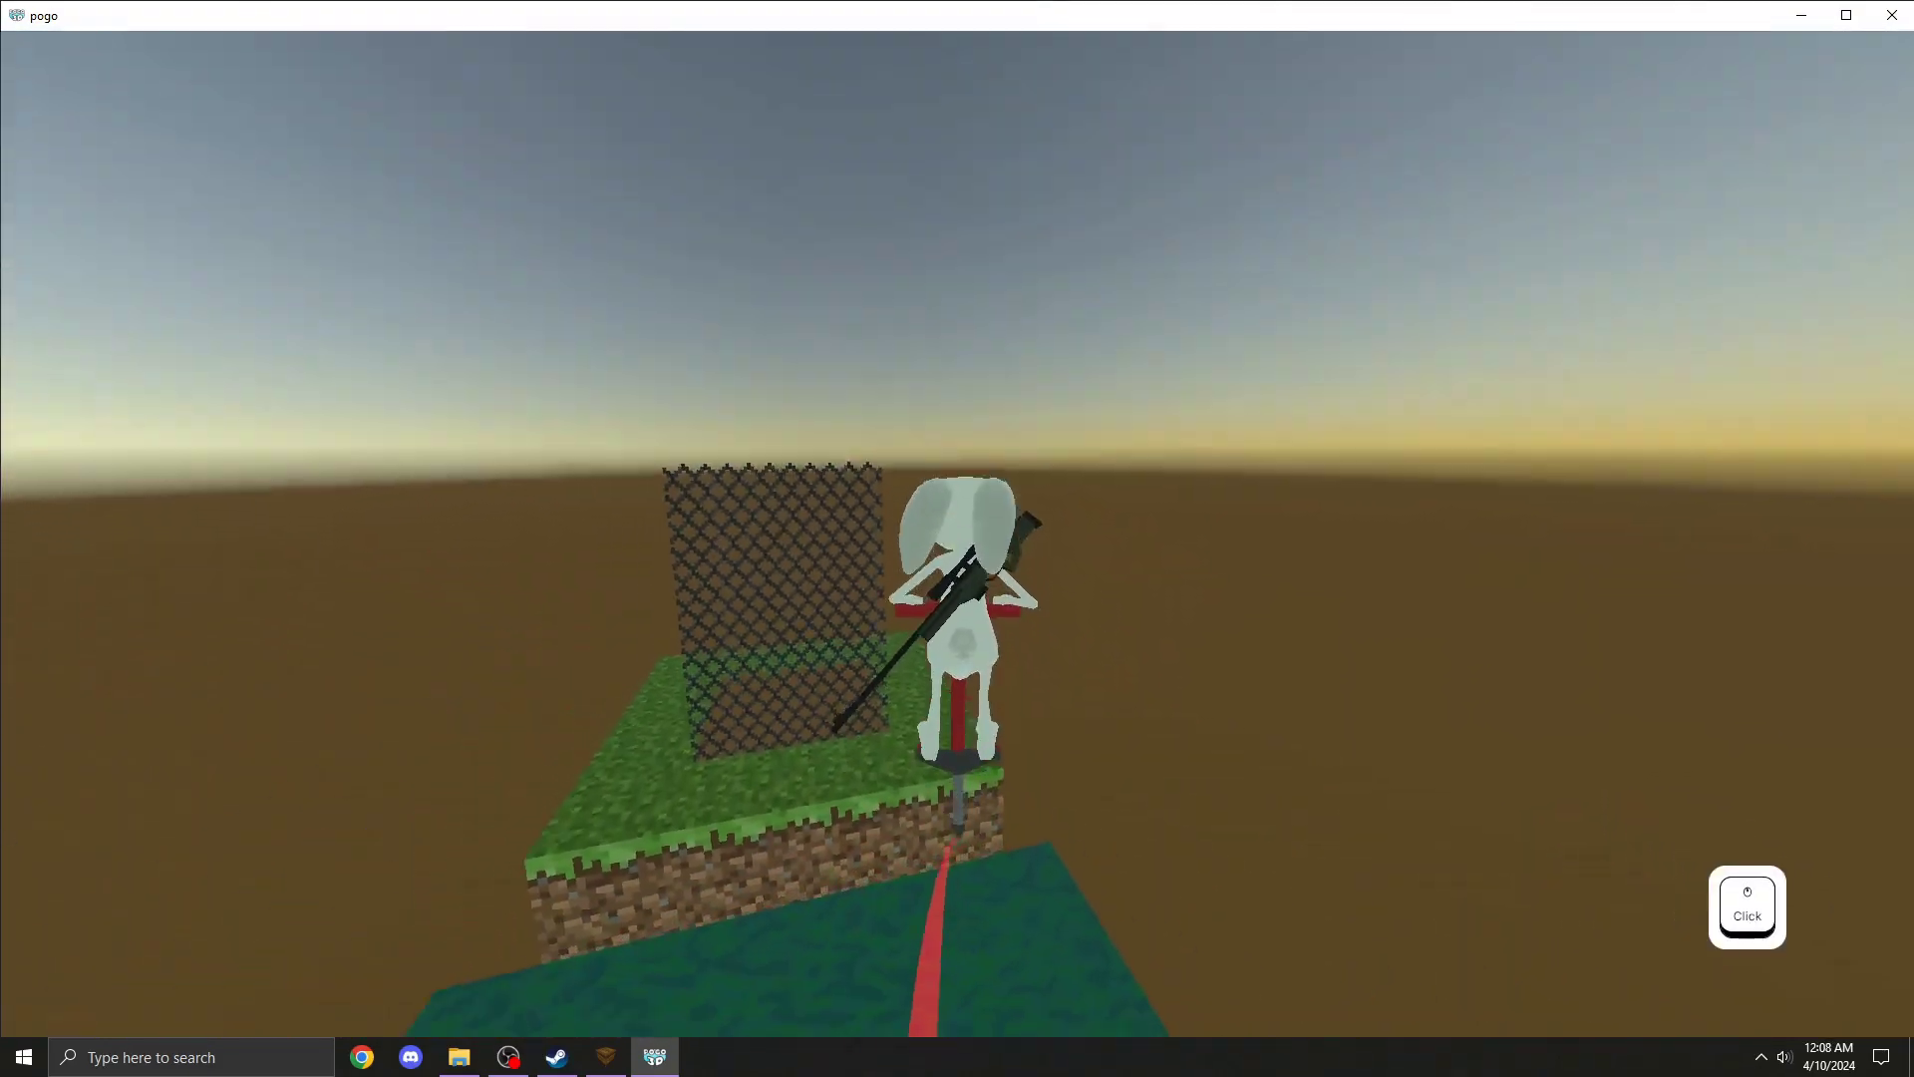
key("p")
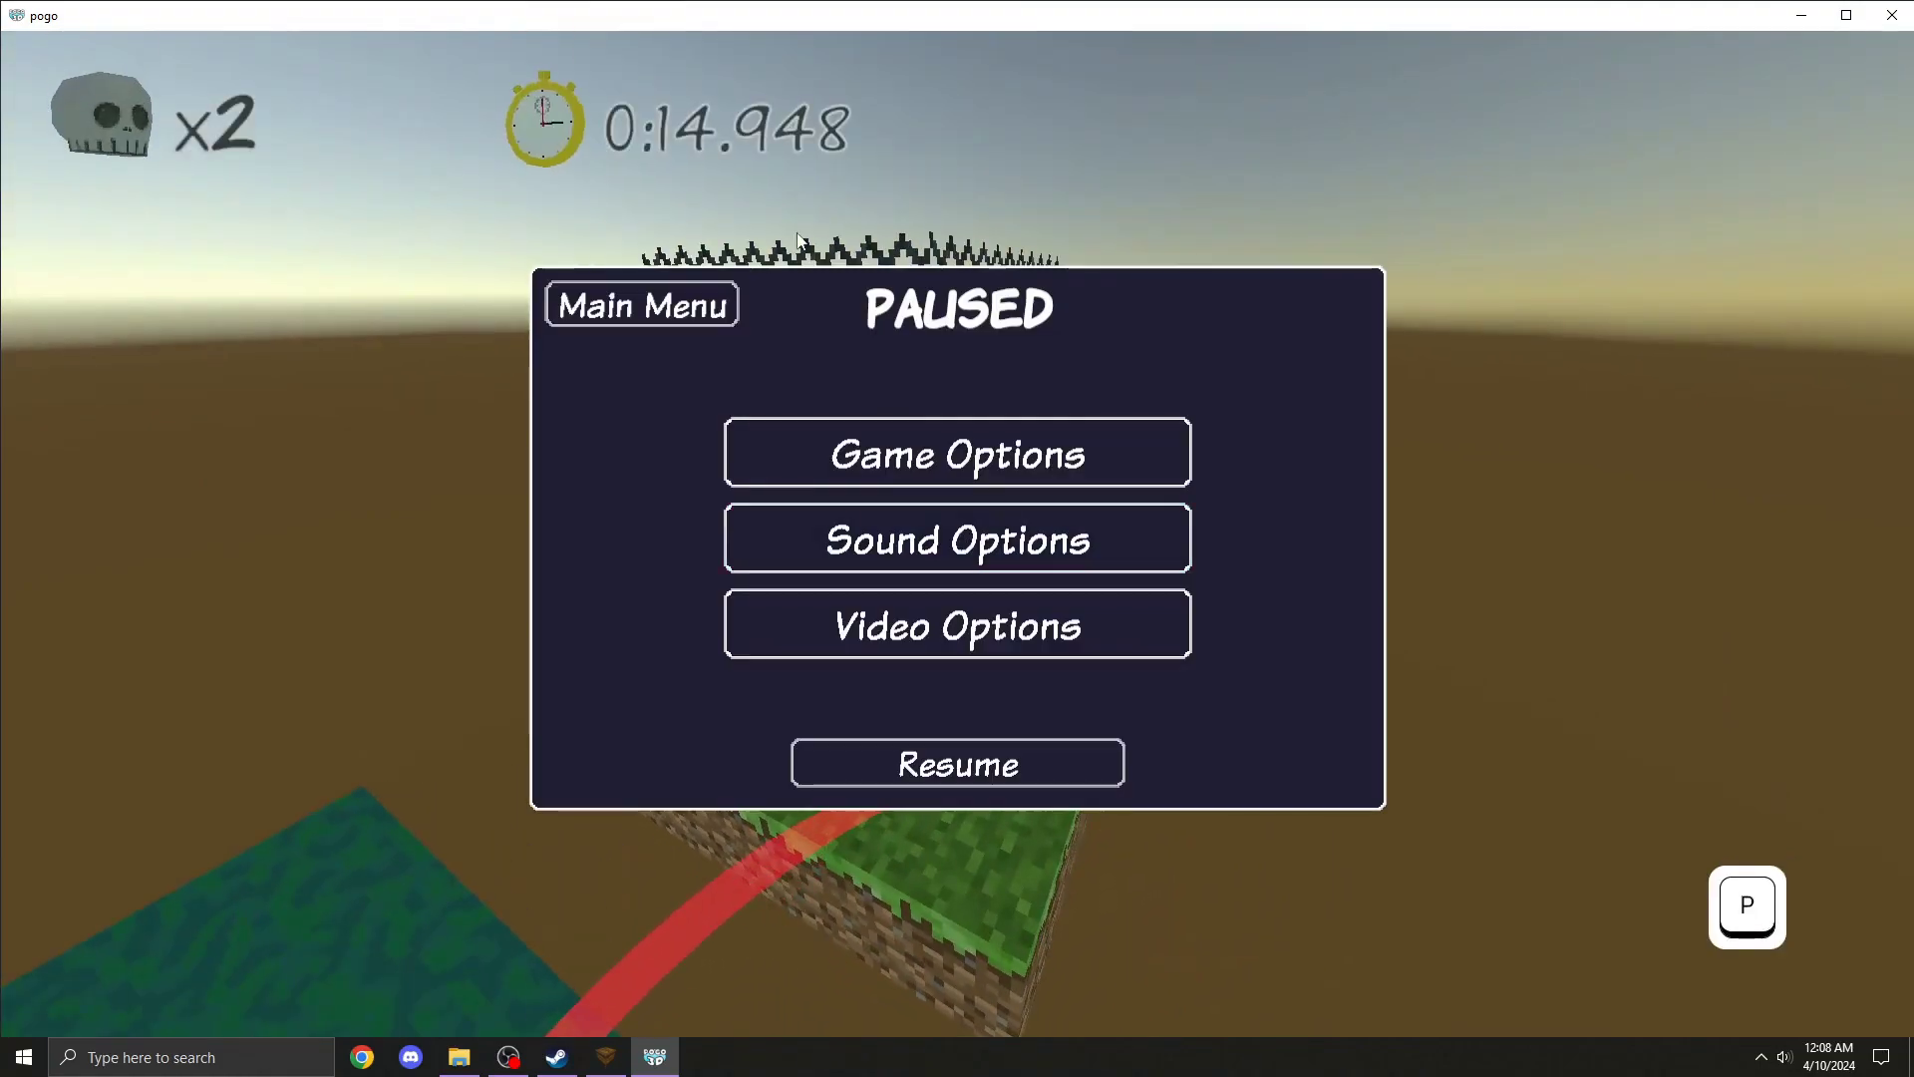
Switch to TrenchBroom and add a grass-block wall 32 by 128 units and 96 units high behind the chainlink block
left_click(603, 1055)
key("Escape")
key("a")
key("5")
key("d")
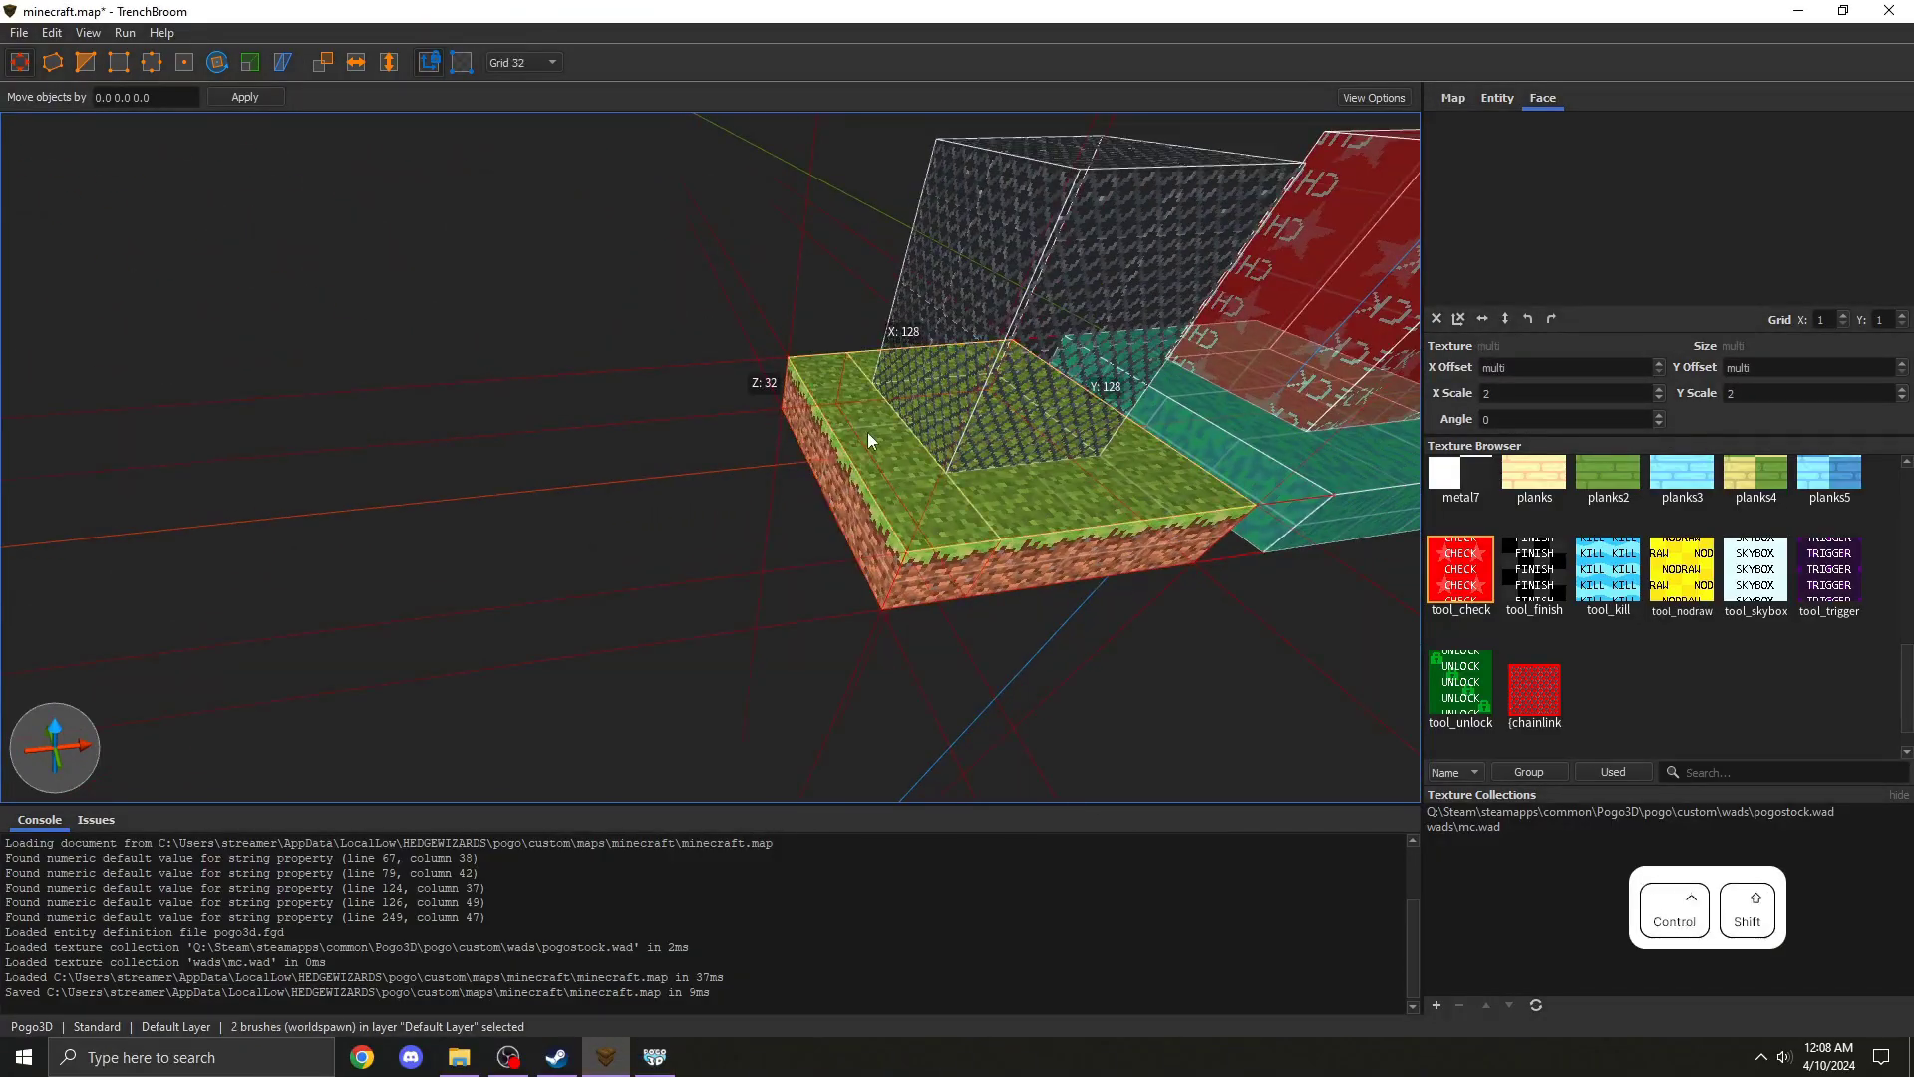
key("w")
key("a")
key("s")
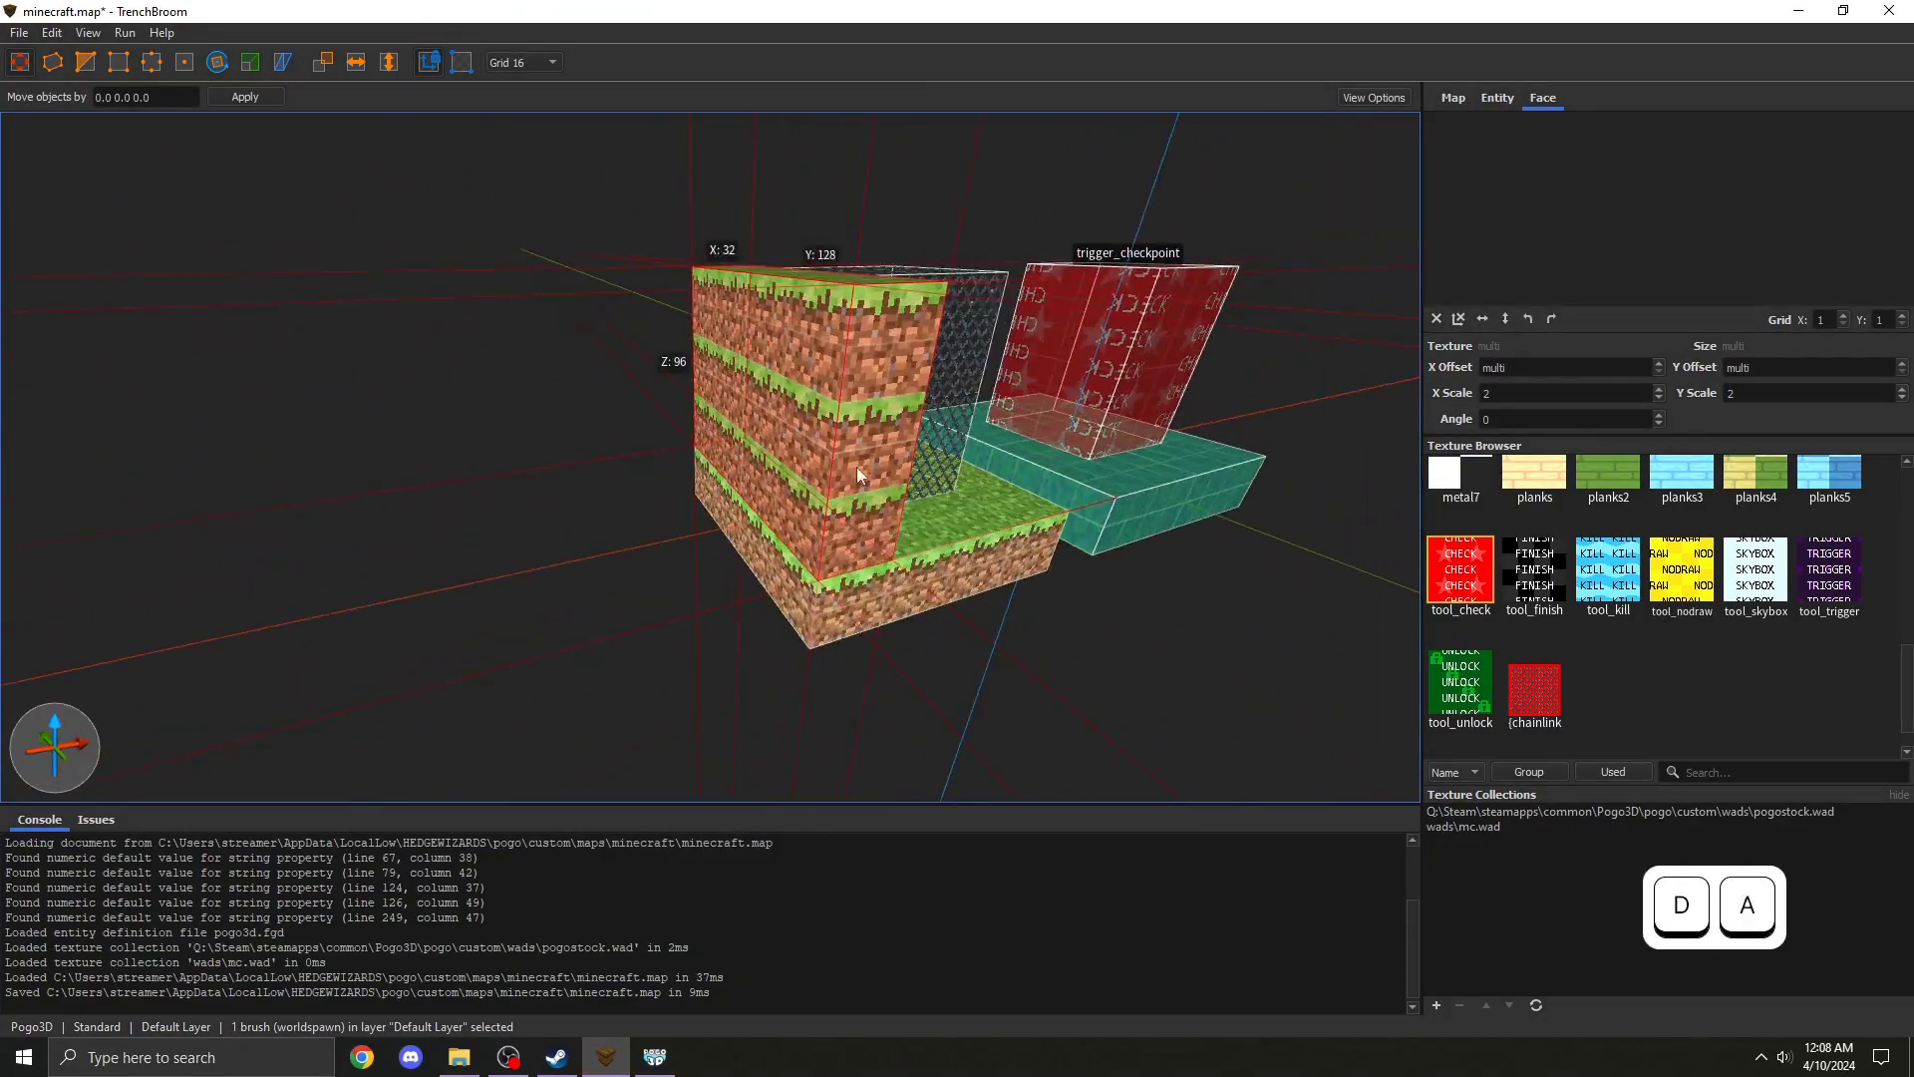
Add a long thin beam beyond the grass-block wall and give it the cliff texture
key("s")
mouse_move(727, 428)
left_mouse_down()
mouse_move(798, 573)
mouse_move(695, 524)
left_mouse_up()
scroll(1635, 608, "up", 15)
left_click(1461, 491)
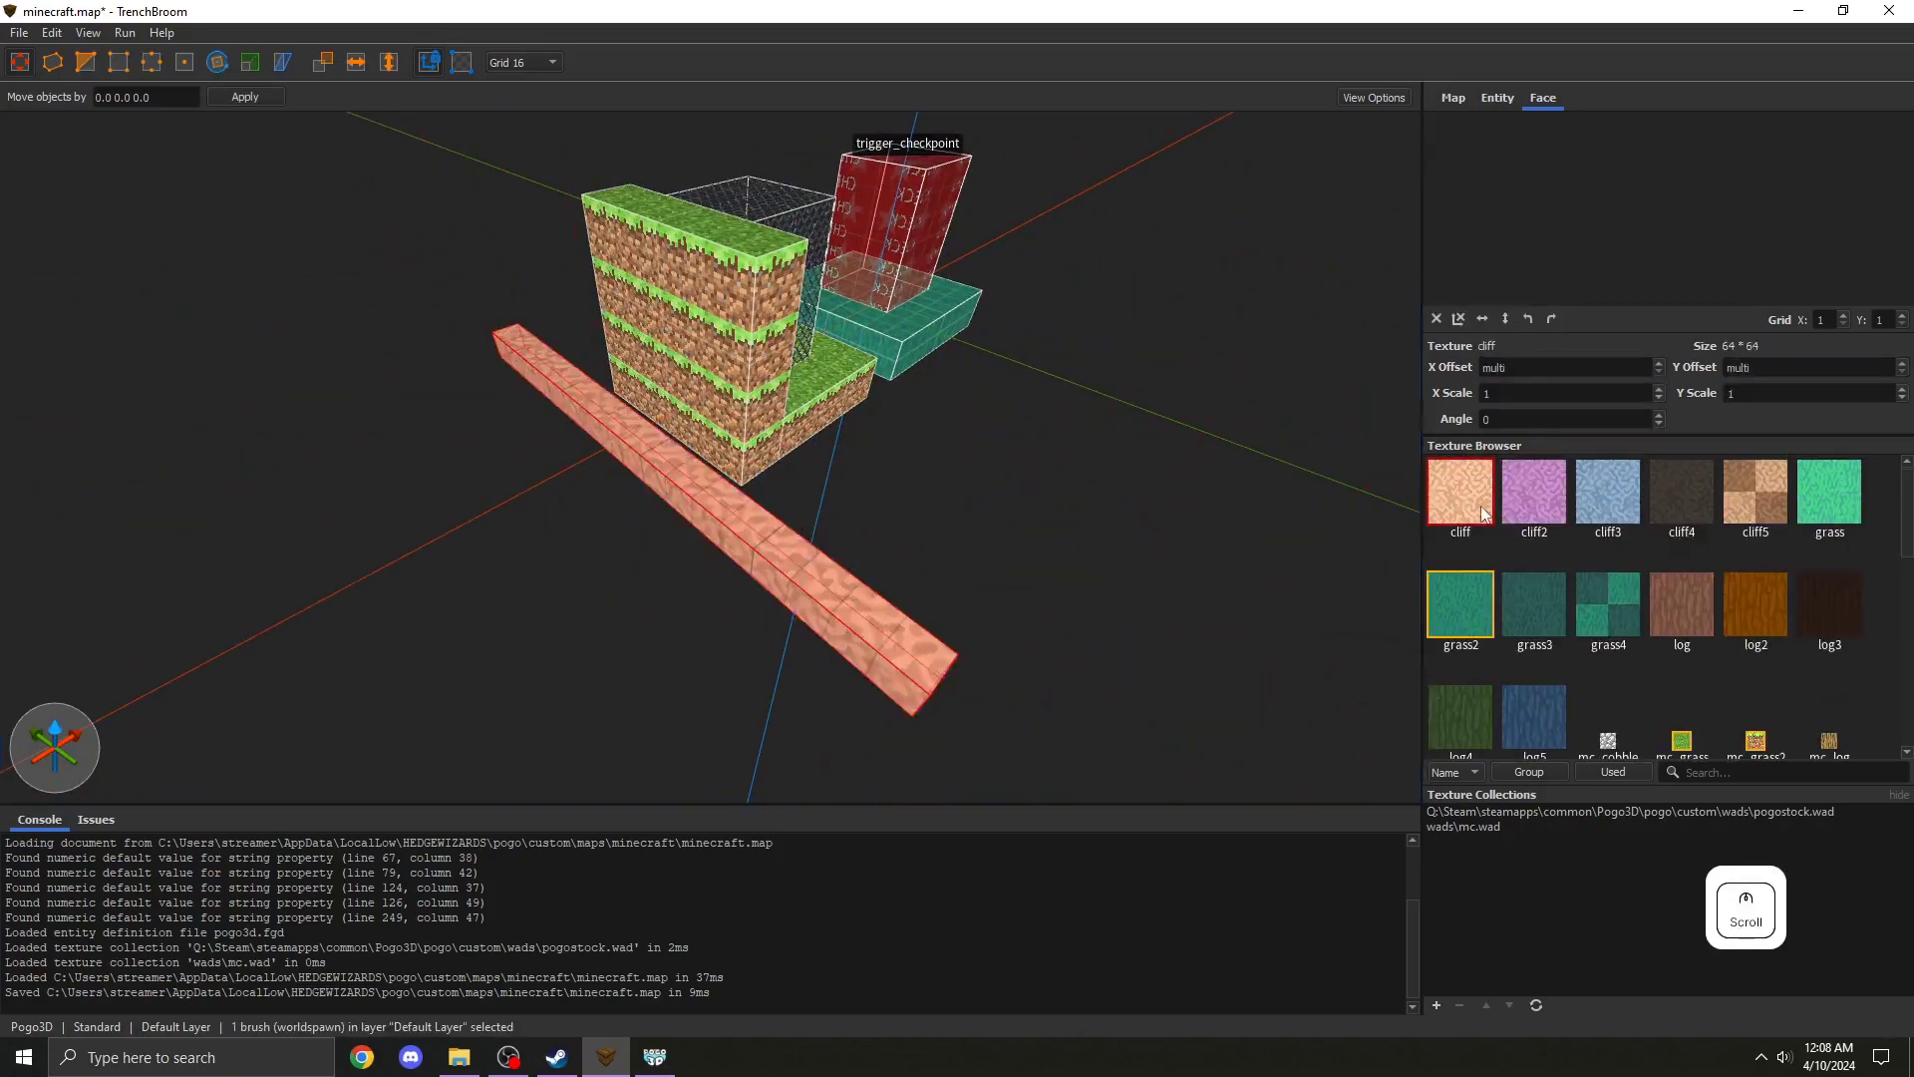
Save and compile the map, and view the wall and beam through the chainlink block in Pogo3D
key("d")
key("w")
key("s")
key("ctrl+s")
left_click(126, 34)
left_click(160, 54)
left_click(655, 1057)
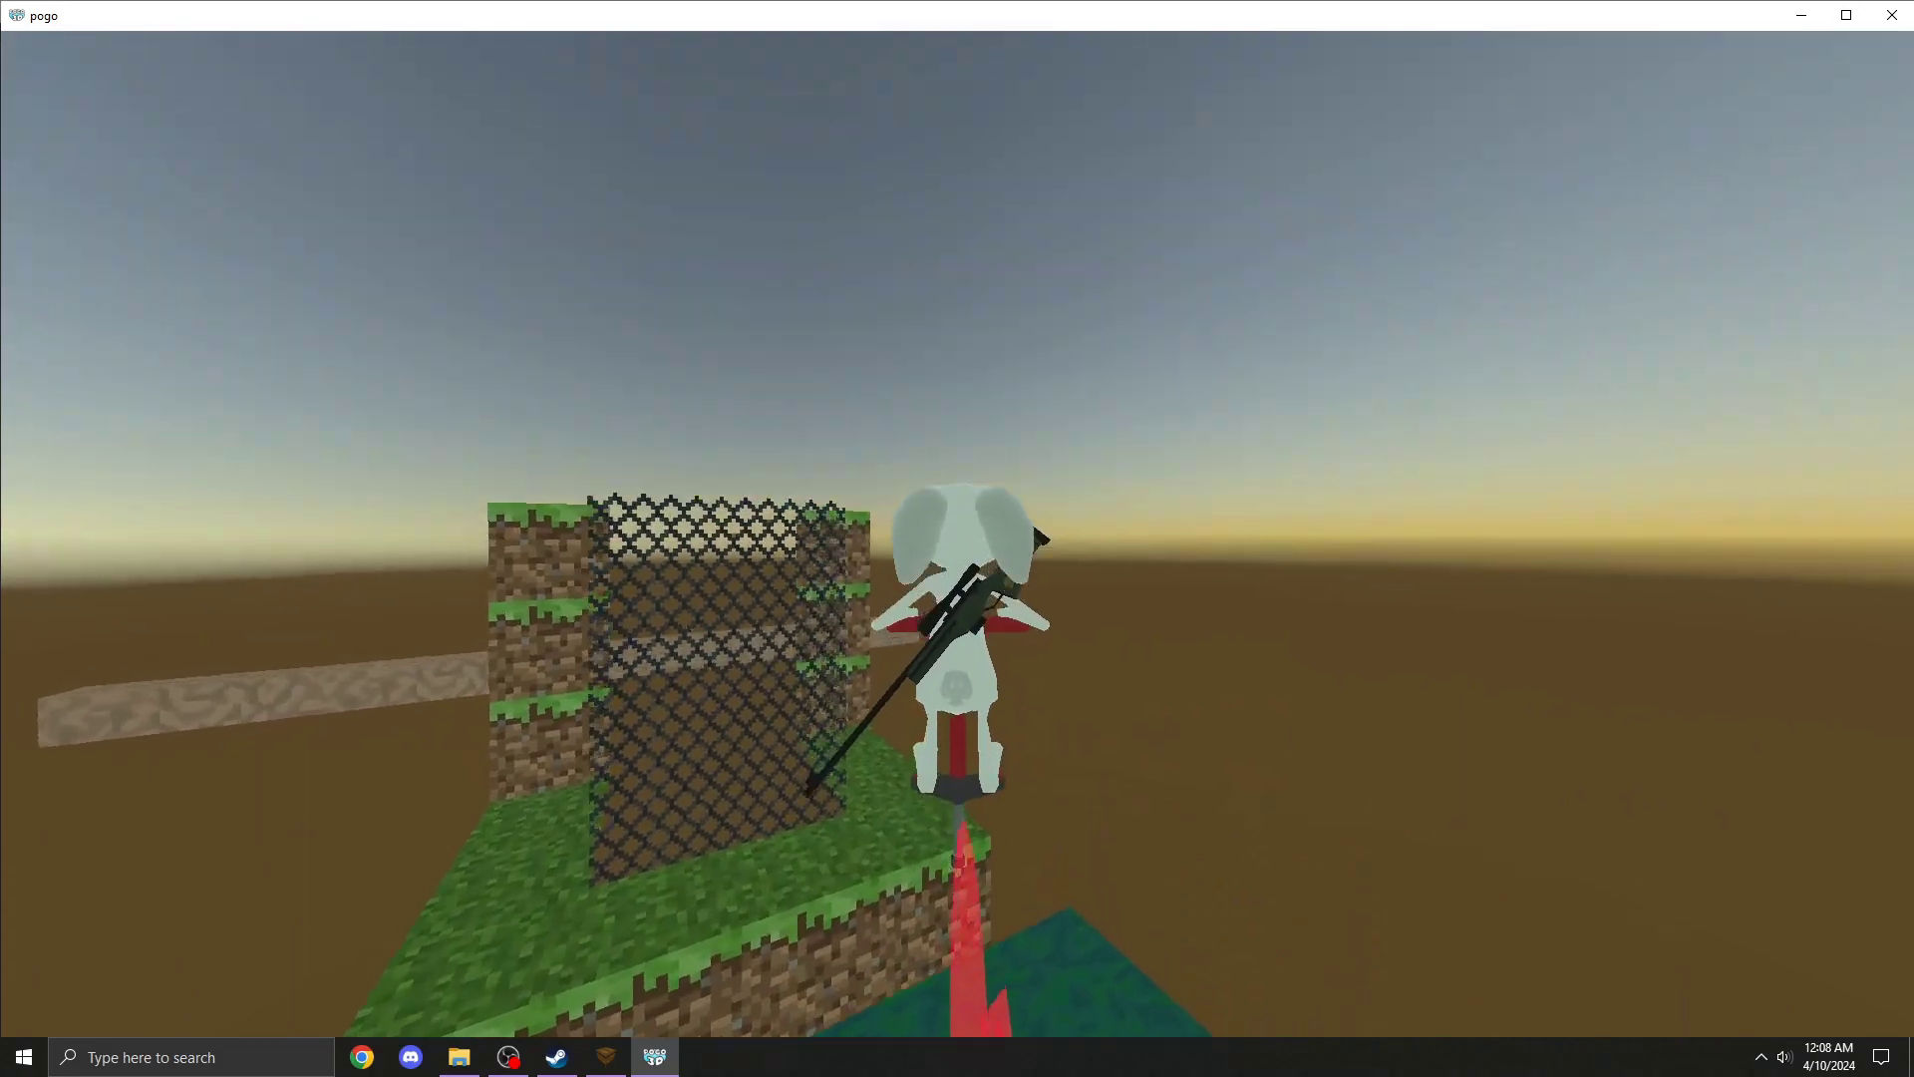
key("p")
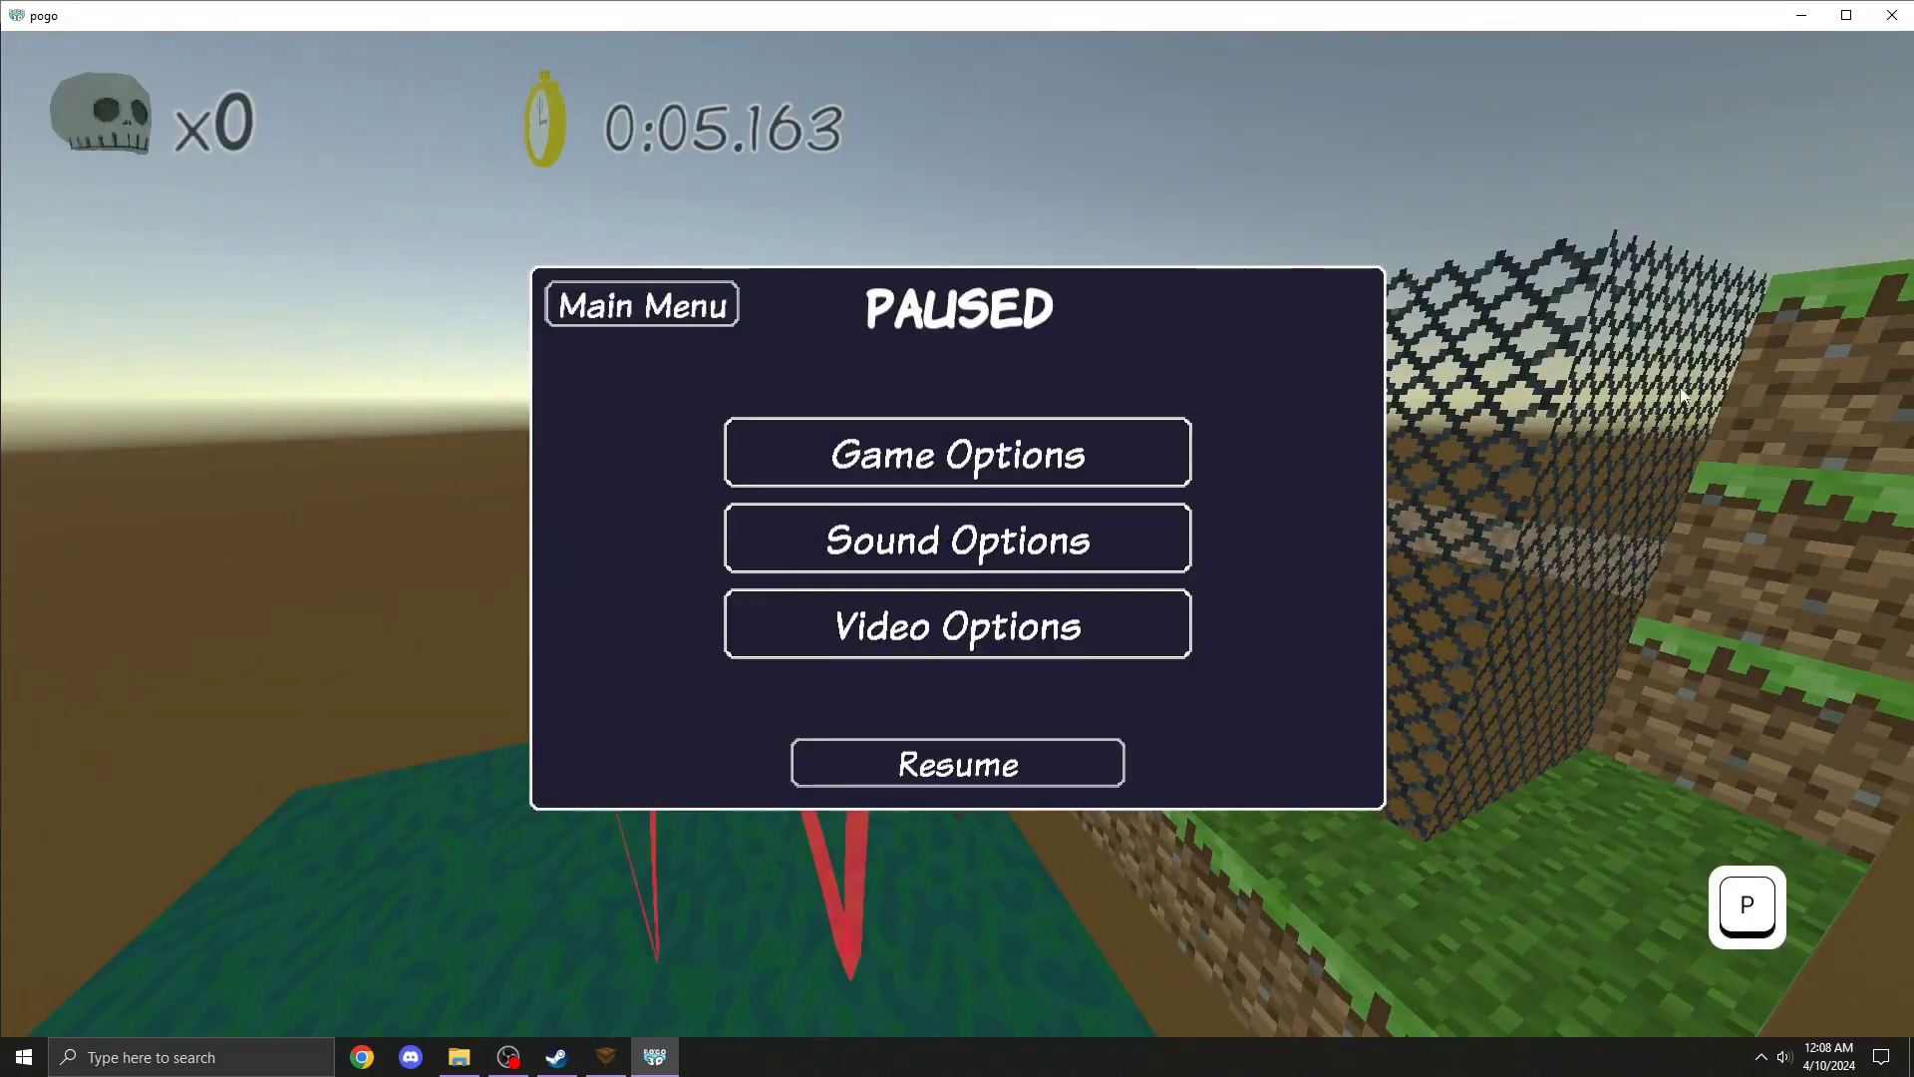
Switch to TrenchBroom, close the compile window and turn the chainlink block into a func_detail_wall brush entity
left_click(605, 1057)
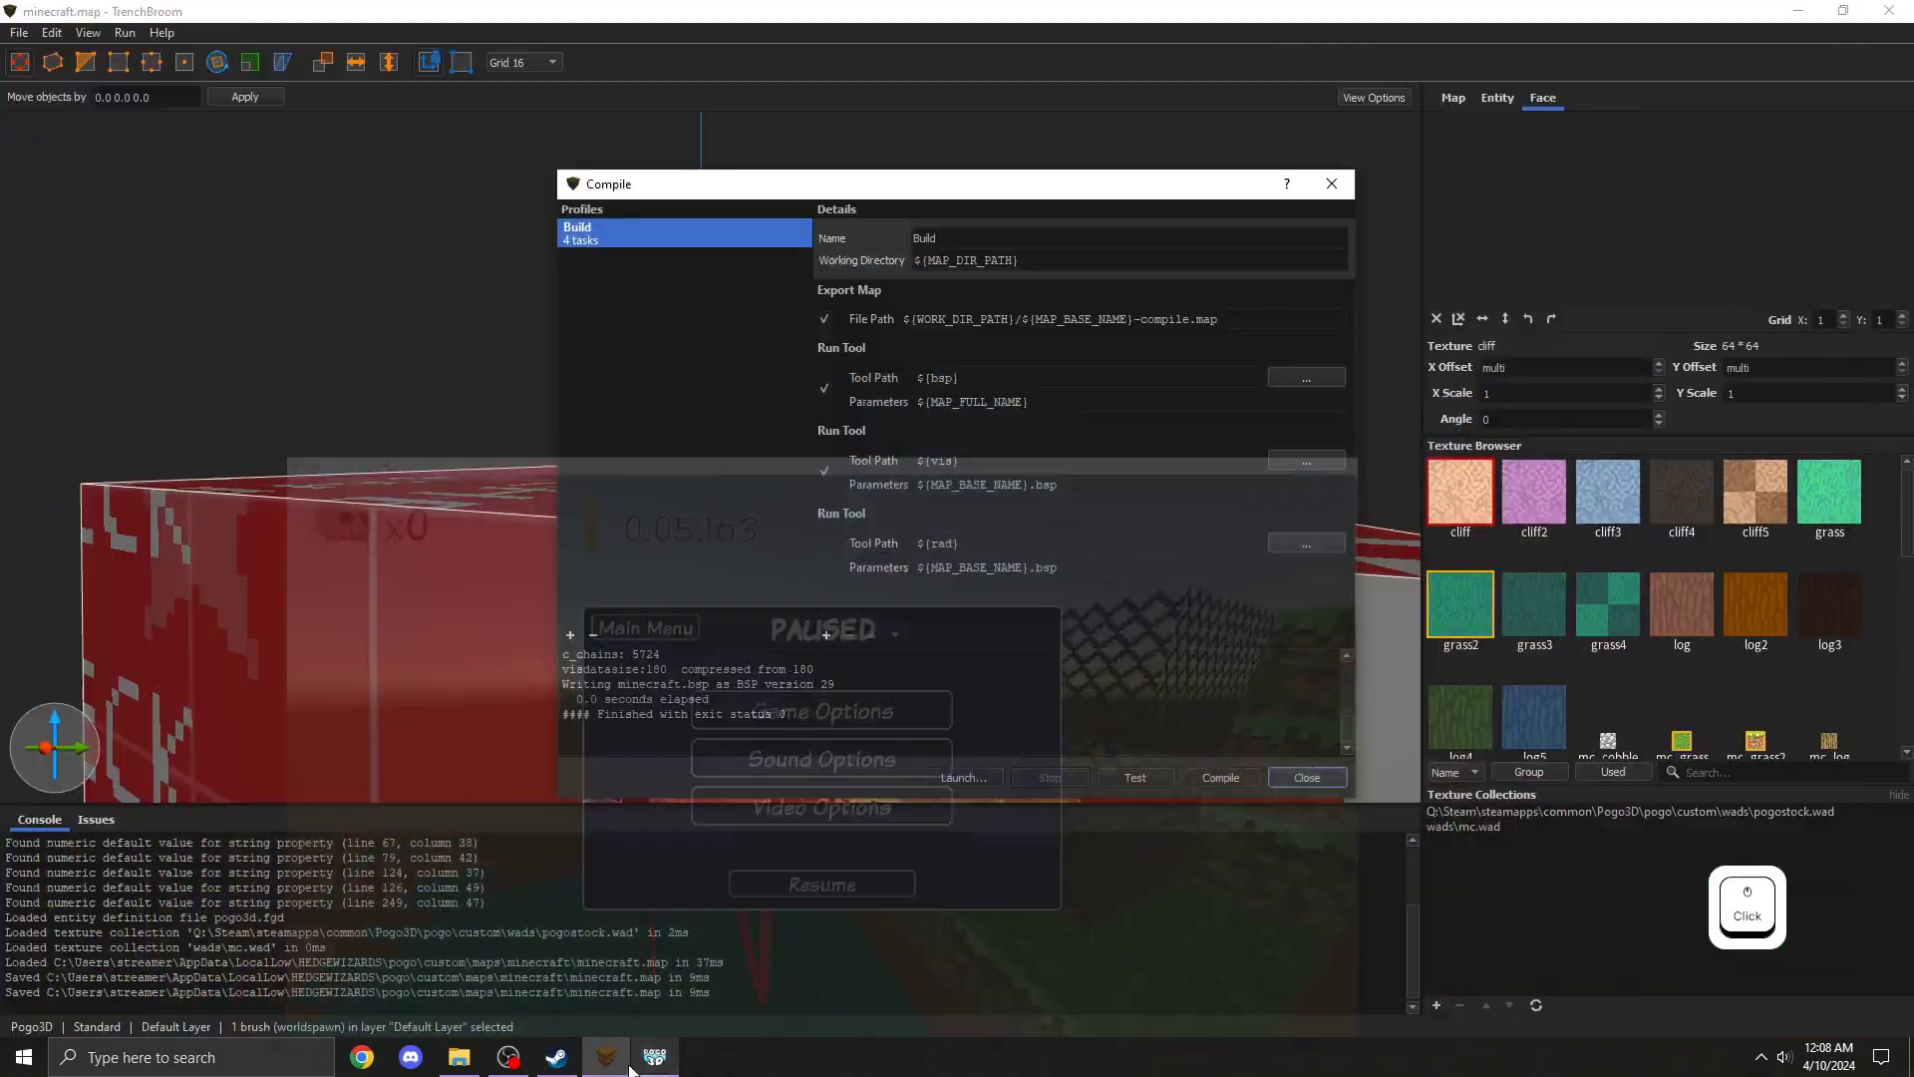
left_click(1341, 188)
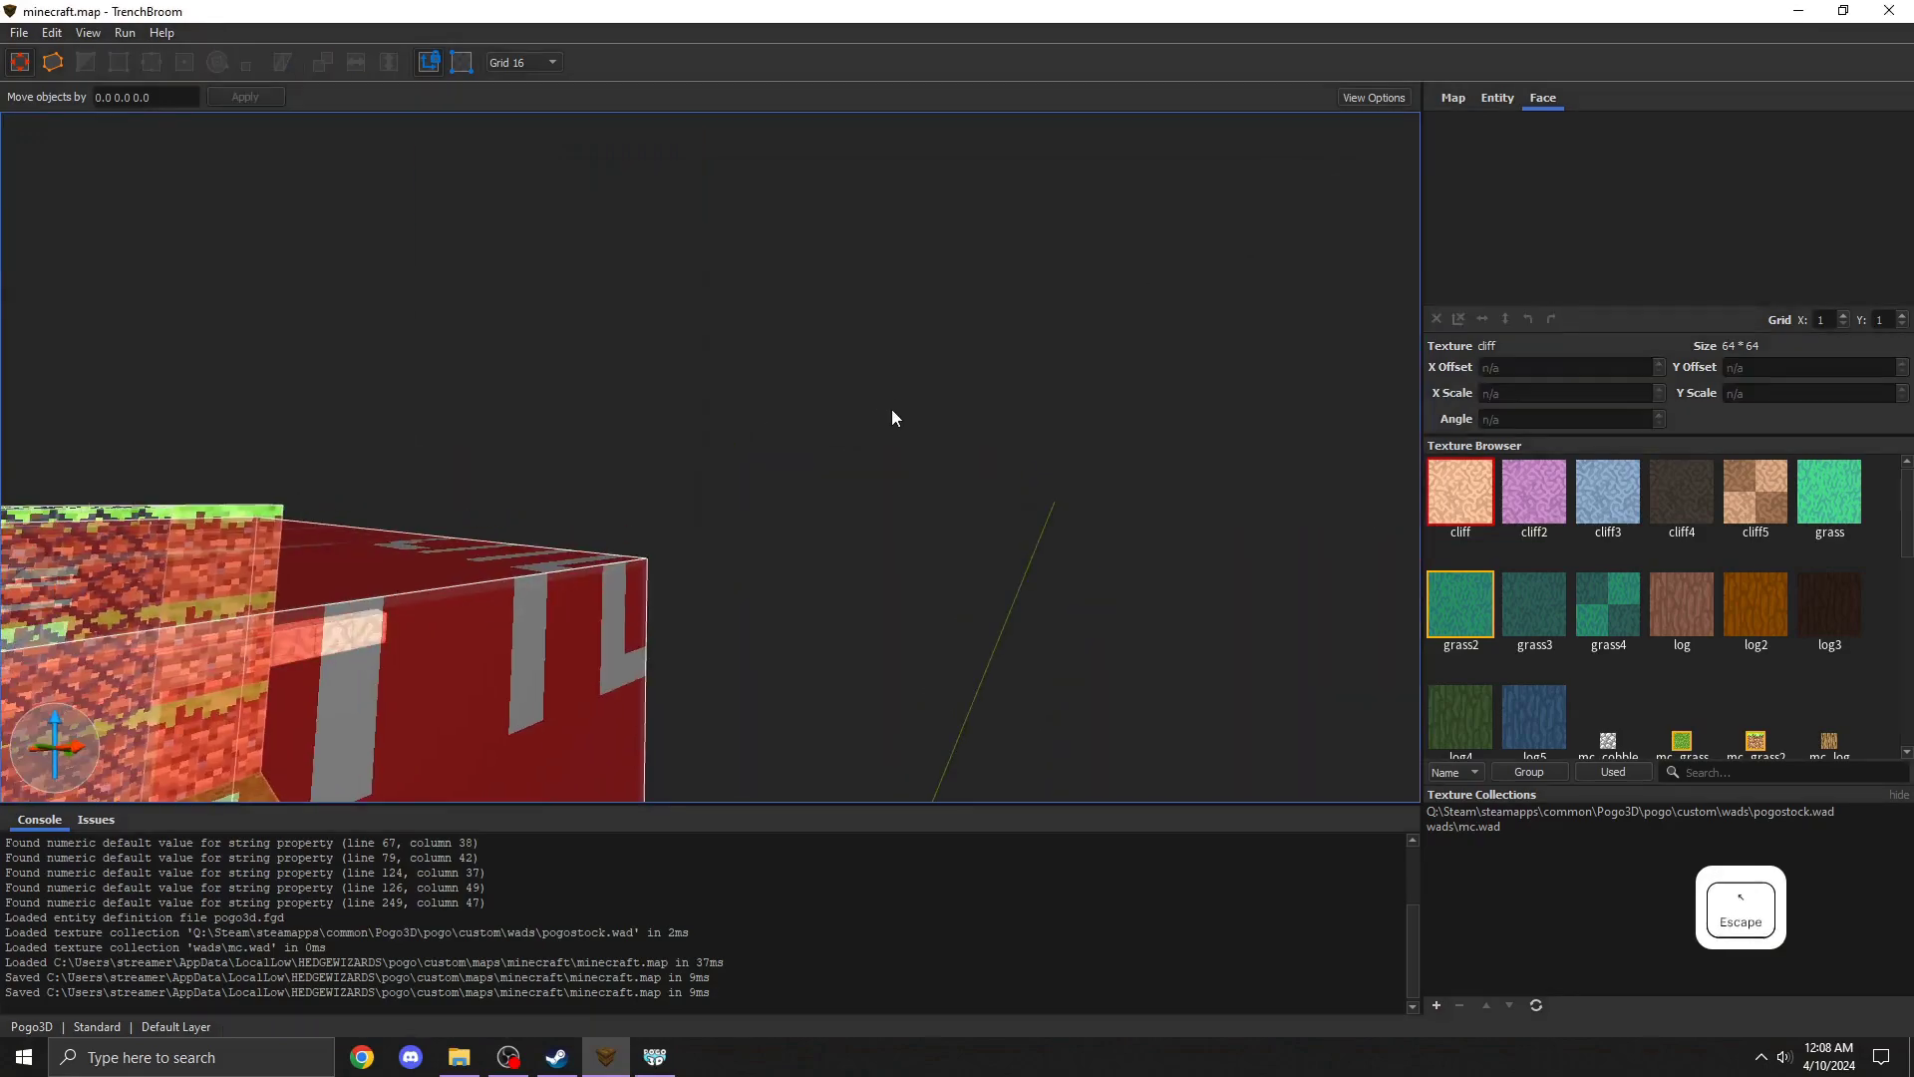
key("a")
key("w")
left_click(882, 457)
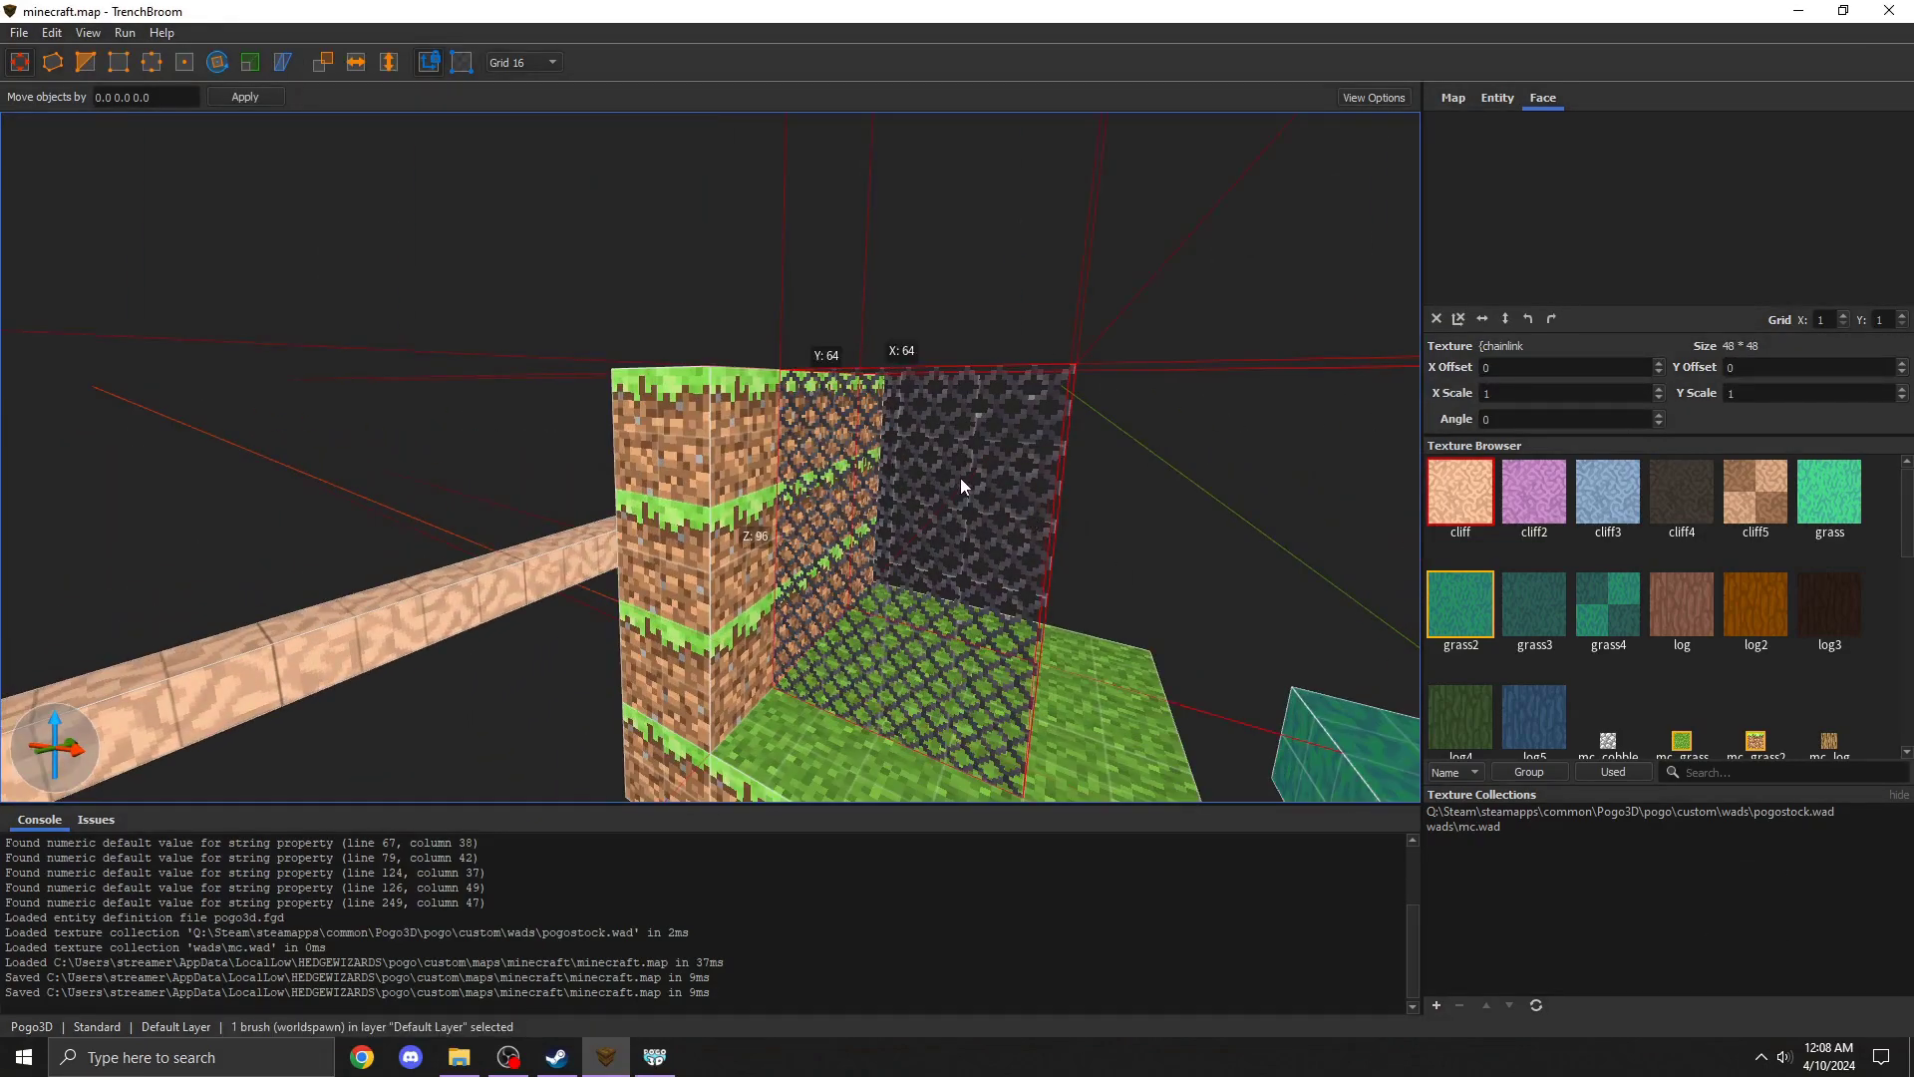
right_click(924, 435)
mouse_move(1037, 803)
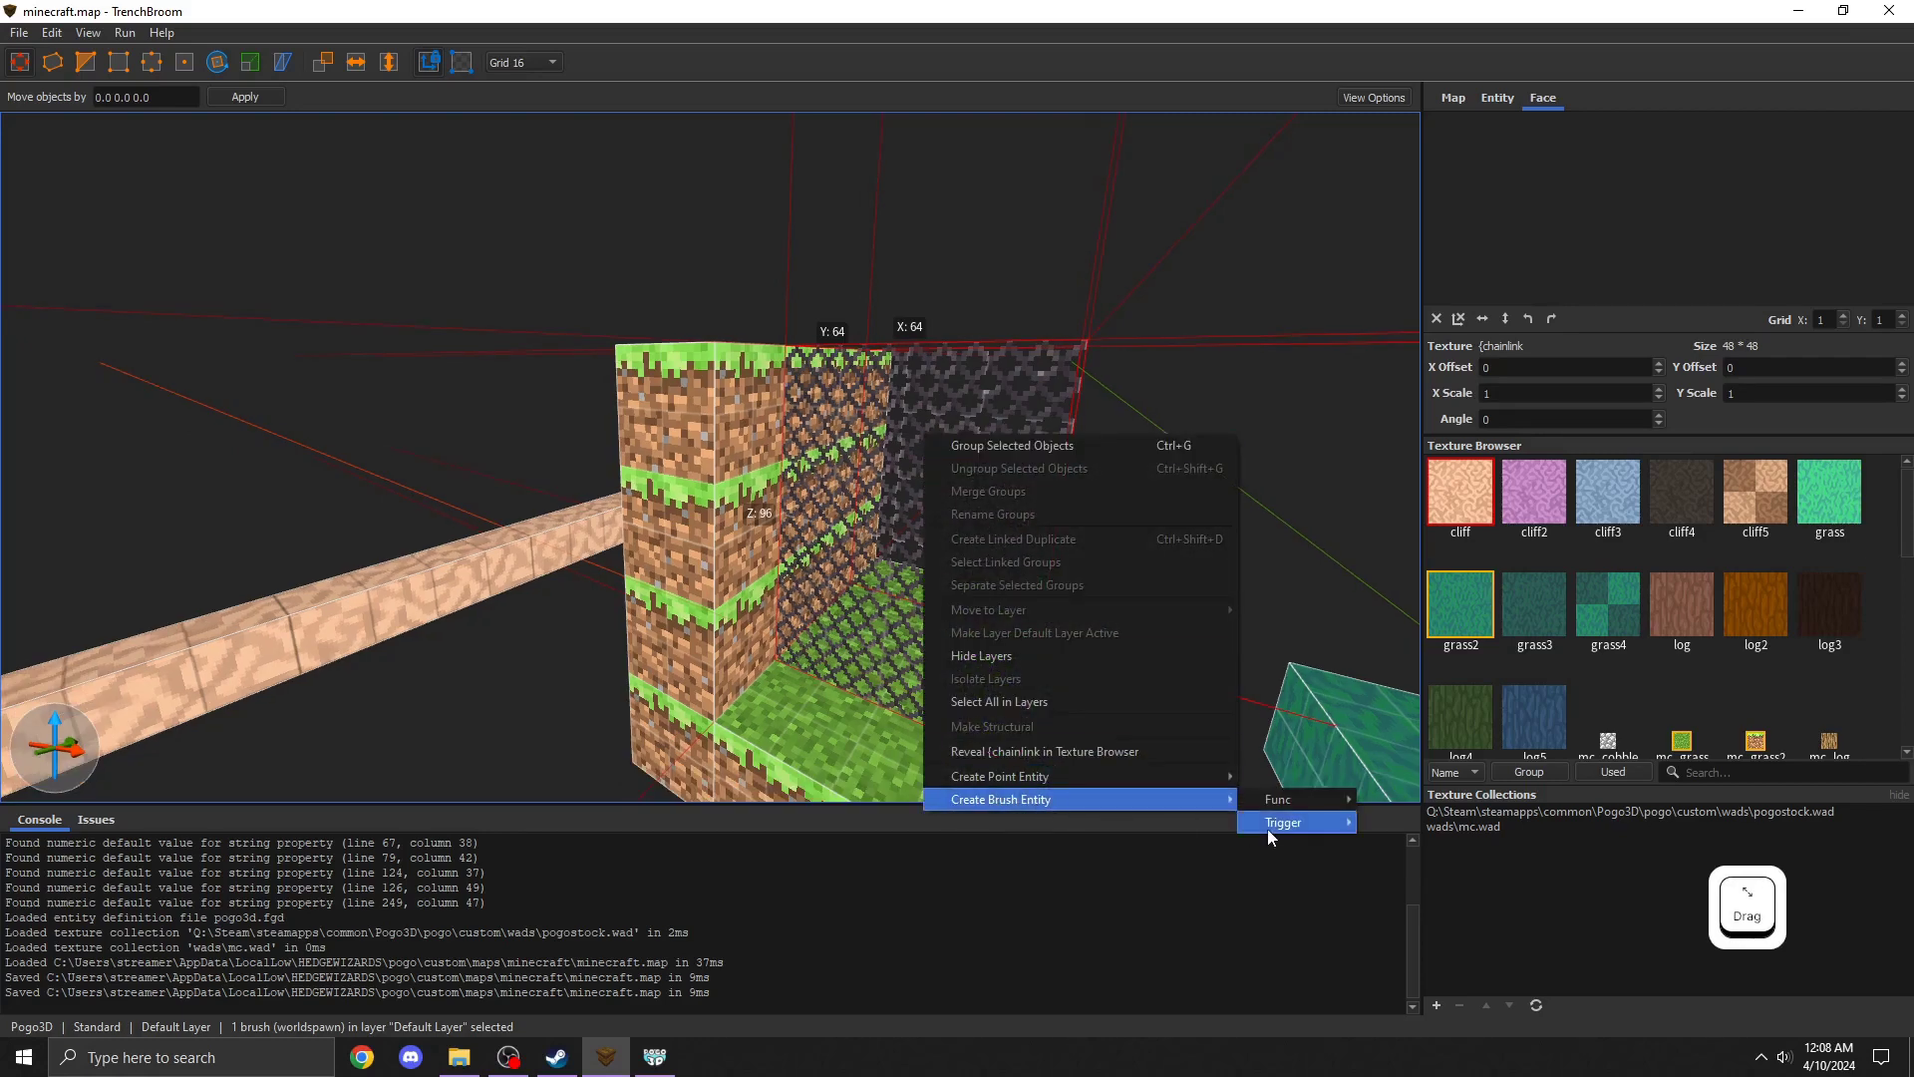
mouse_move(1285, 803)
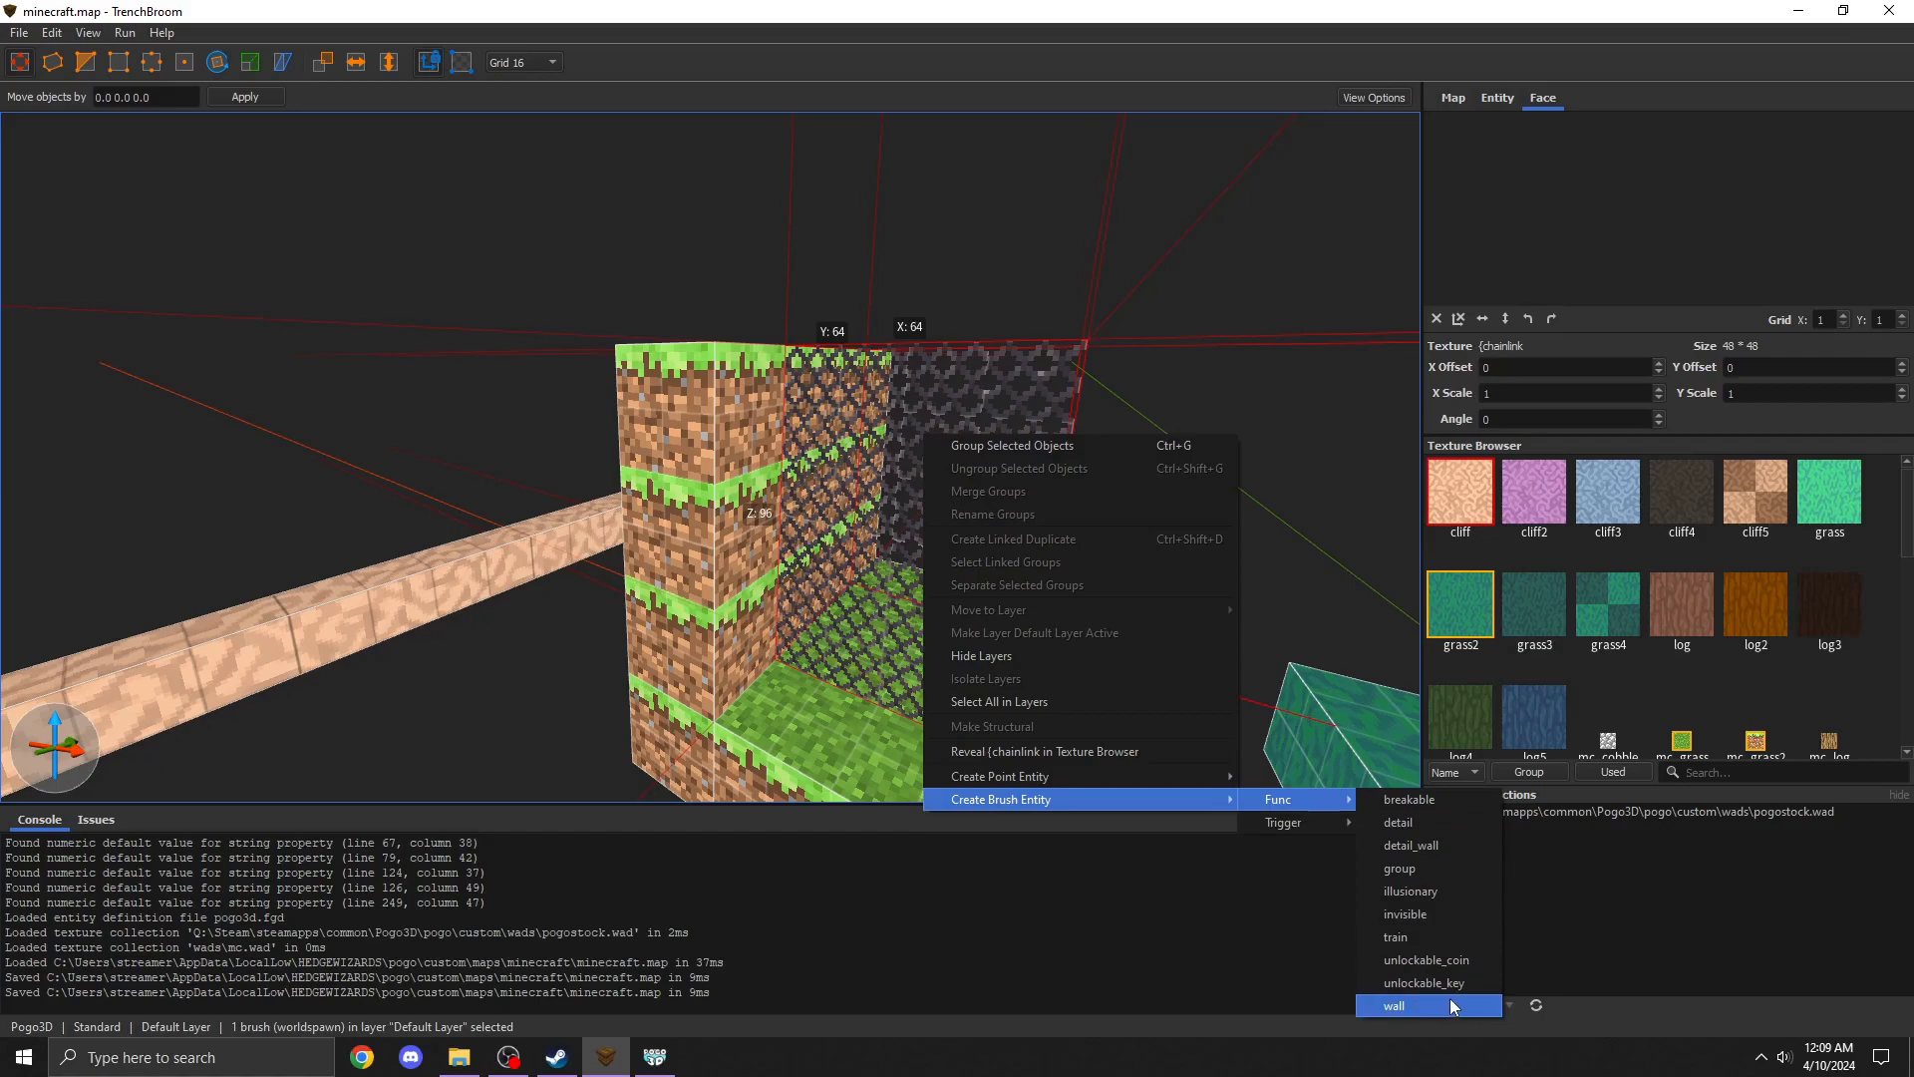
left_click(1407, 847)
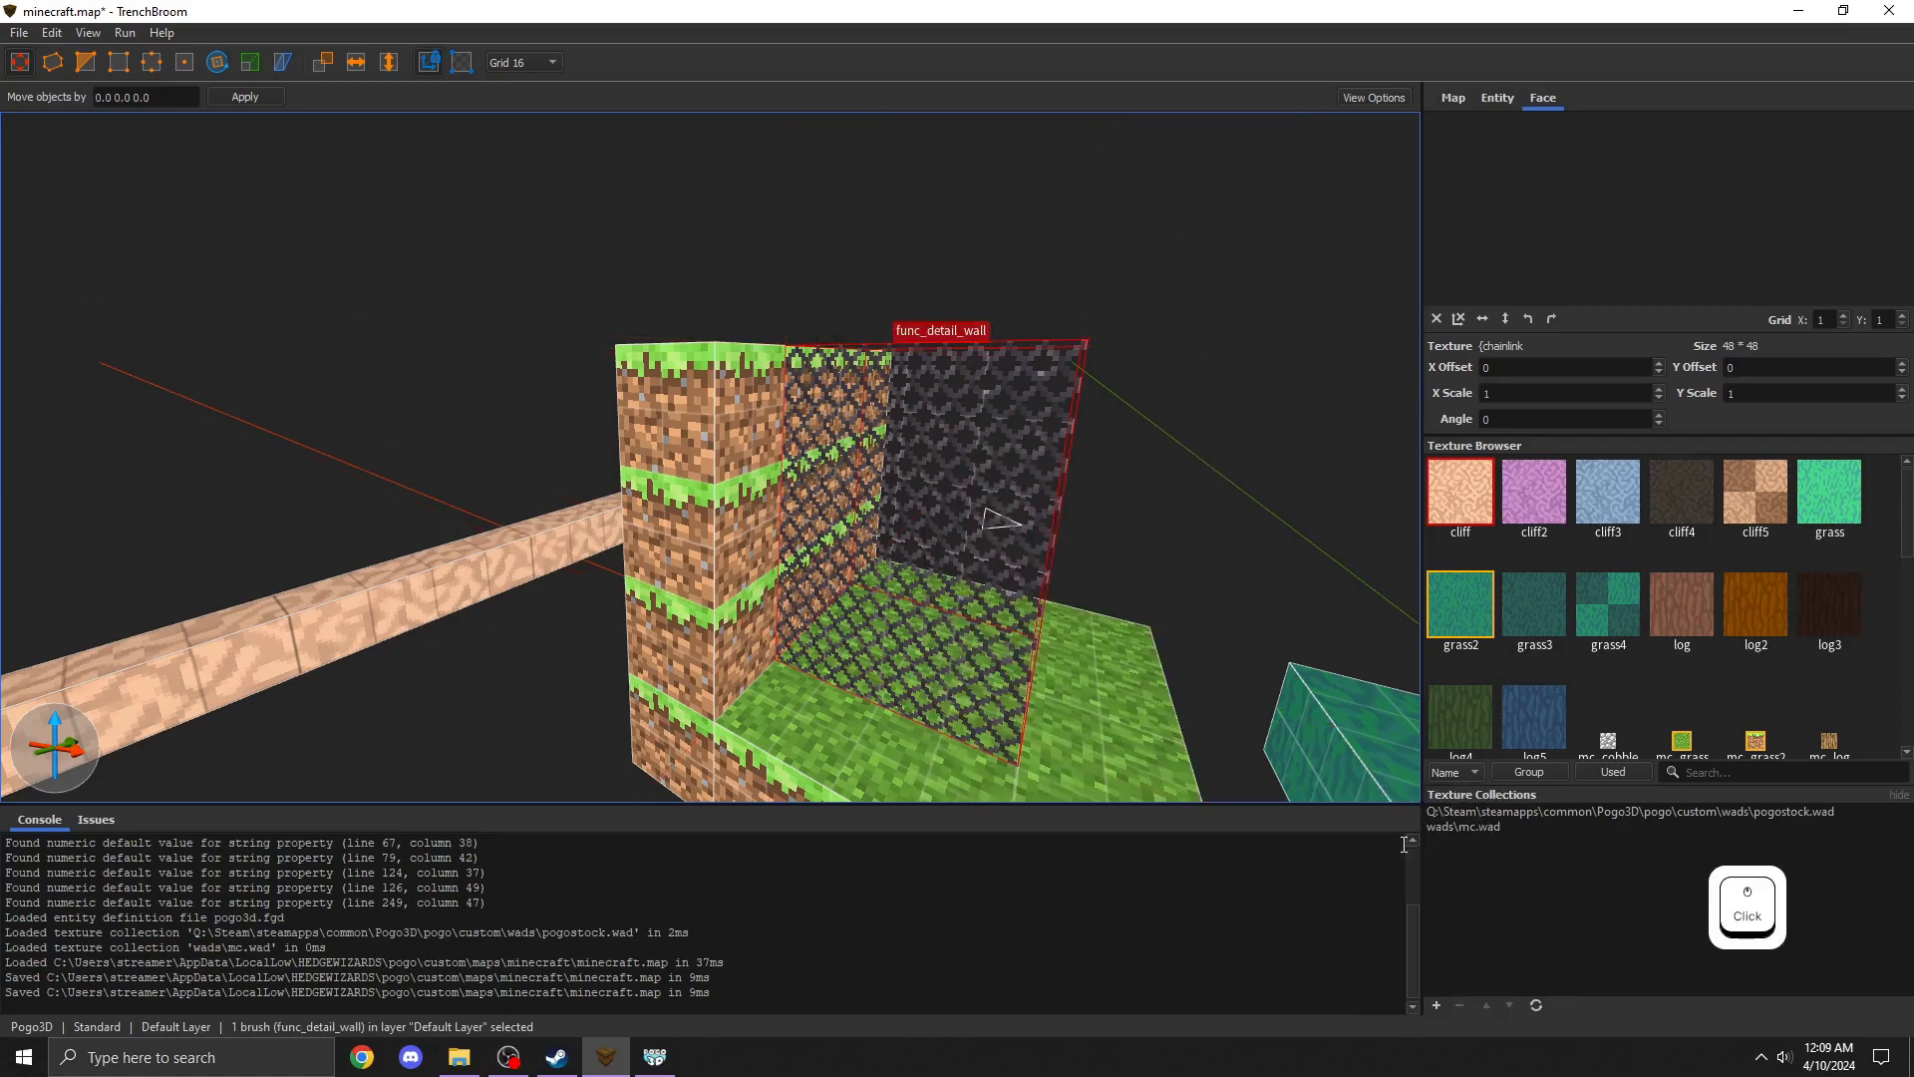
Save the map and compile it with the Build profile
mouse_move(763, 513)
left_mouse_down()
mouse_move(890, 628)
mouse_move(663, 607)
mouse_move(813, 590)
mouse_move(1029, 506)
mouse_move(984, 460)
mouse_move(611, 496)
mouse_move(635, 457)
mouse_move(608, 480)
mouse_move(584, 464)
mouse_move(833, 534)
mouse_move(790, 560)
mouse_move(678, 529)
mouse_move(726, 548)
mouse_move(251, 257)
left_mouse_up()
key("d")
key("s")
key("d")
key("w")
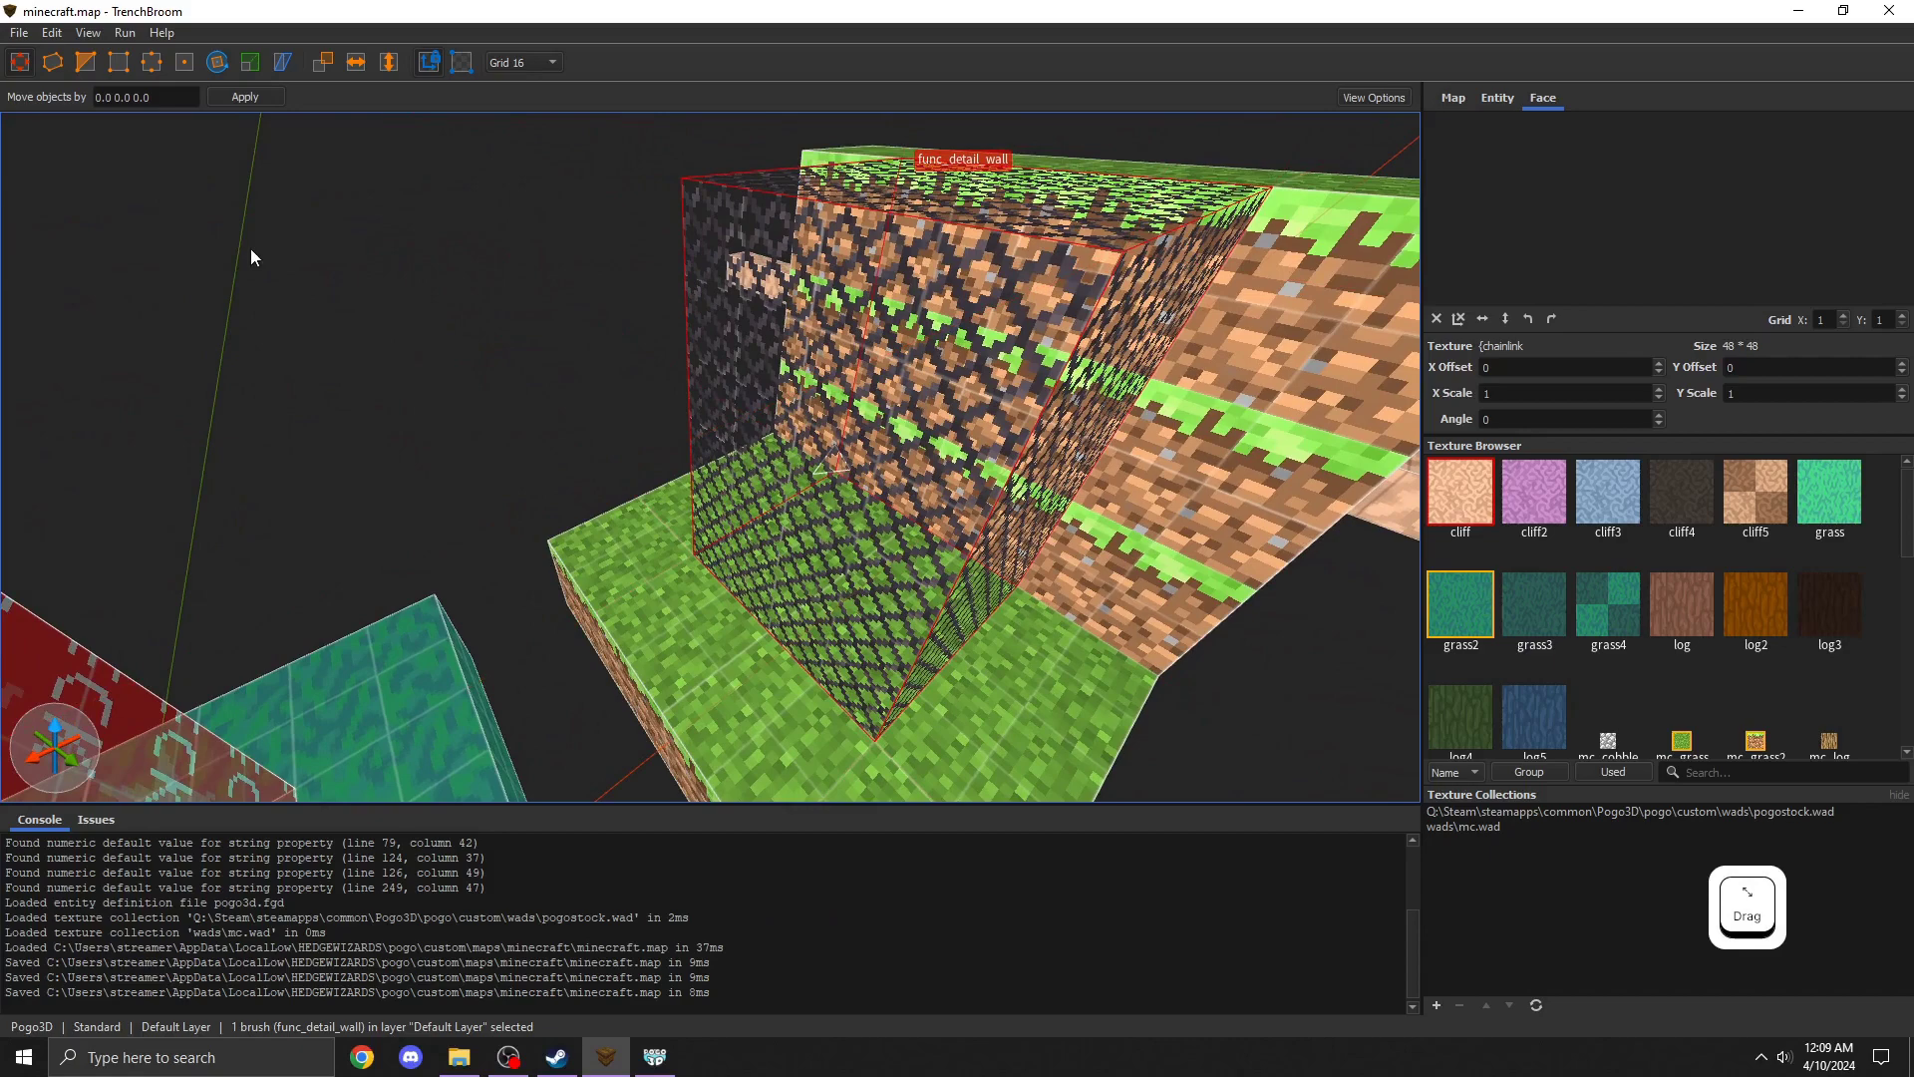
left_click(124, 33)
left_click(149, 54)
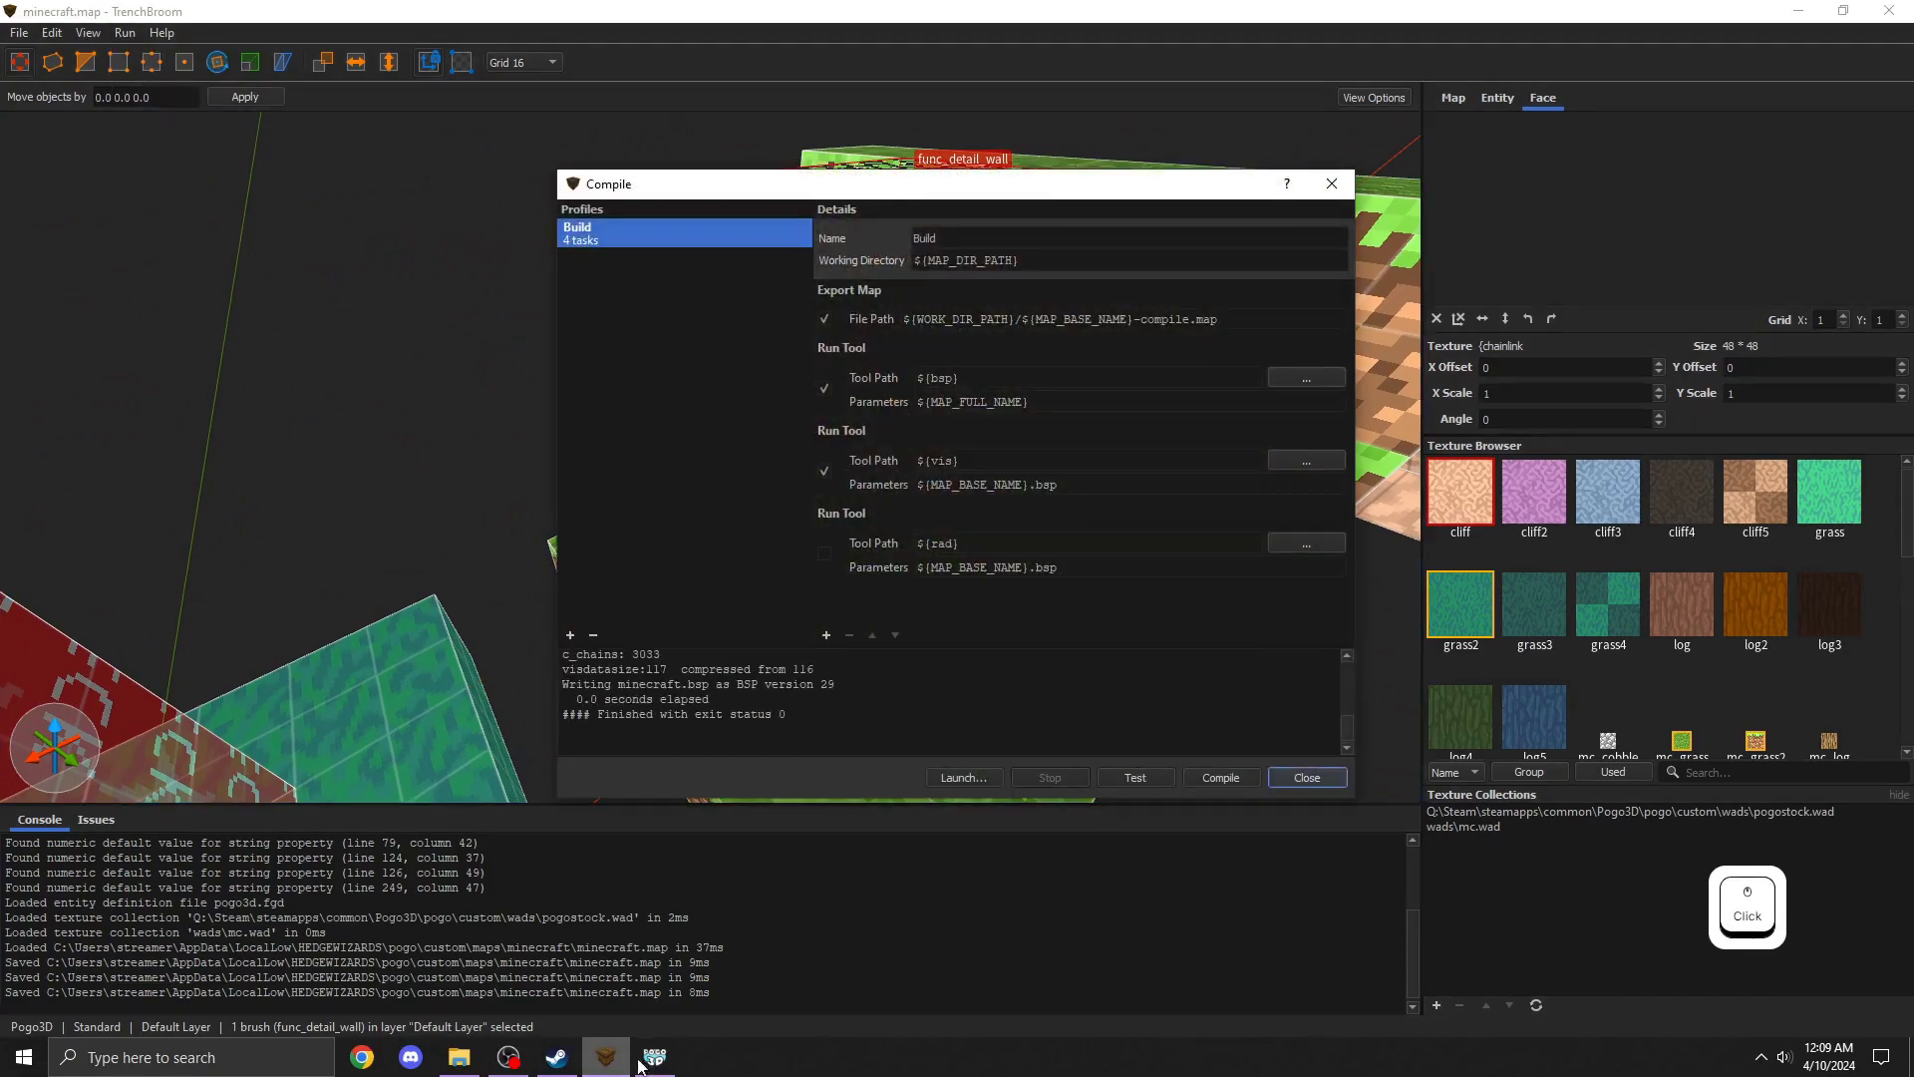
Switch to Pogo3D, reload the minecraft custom map and view the wall and beam through the chainlink block
left_click(653, 1059)
left_click(658, 309)
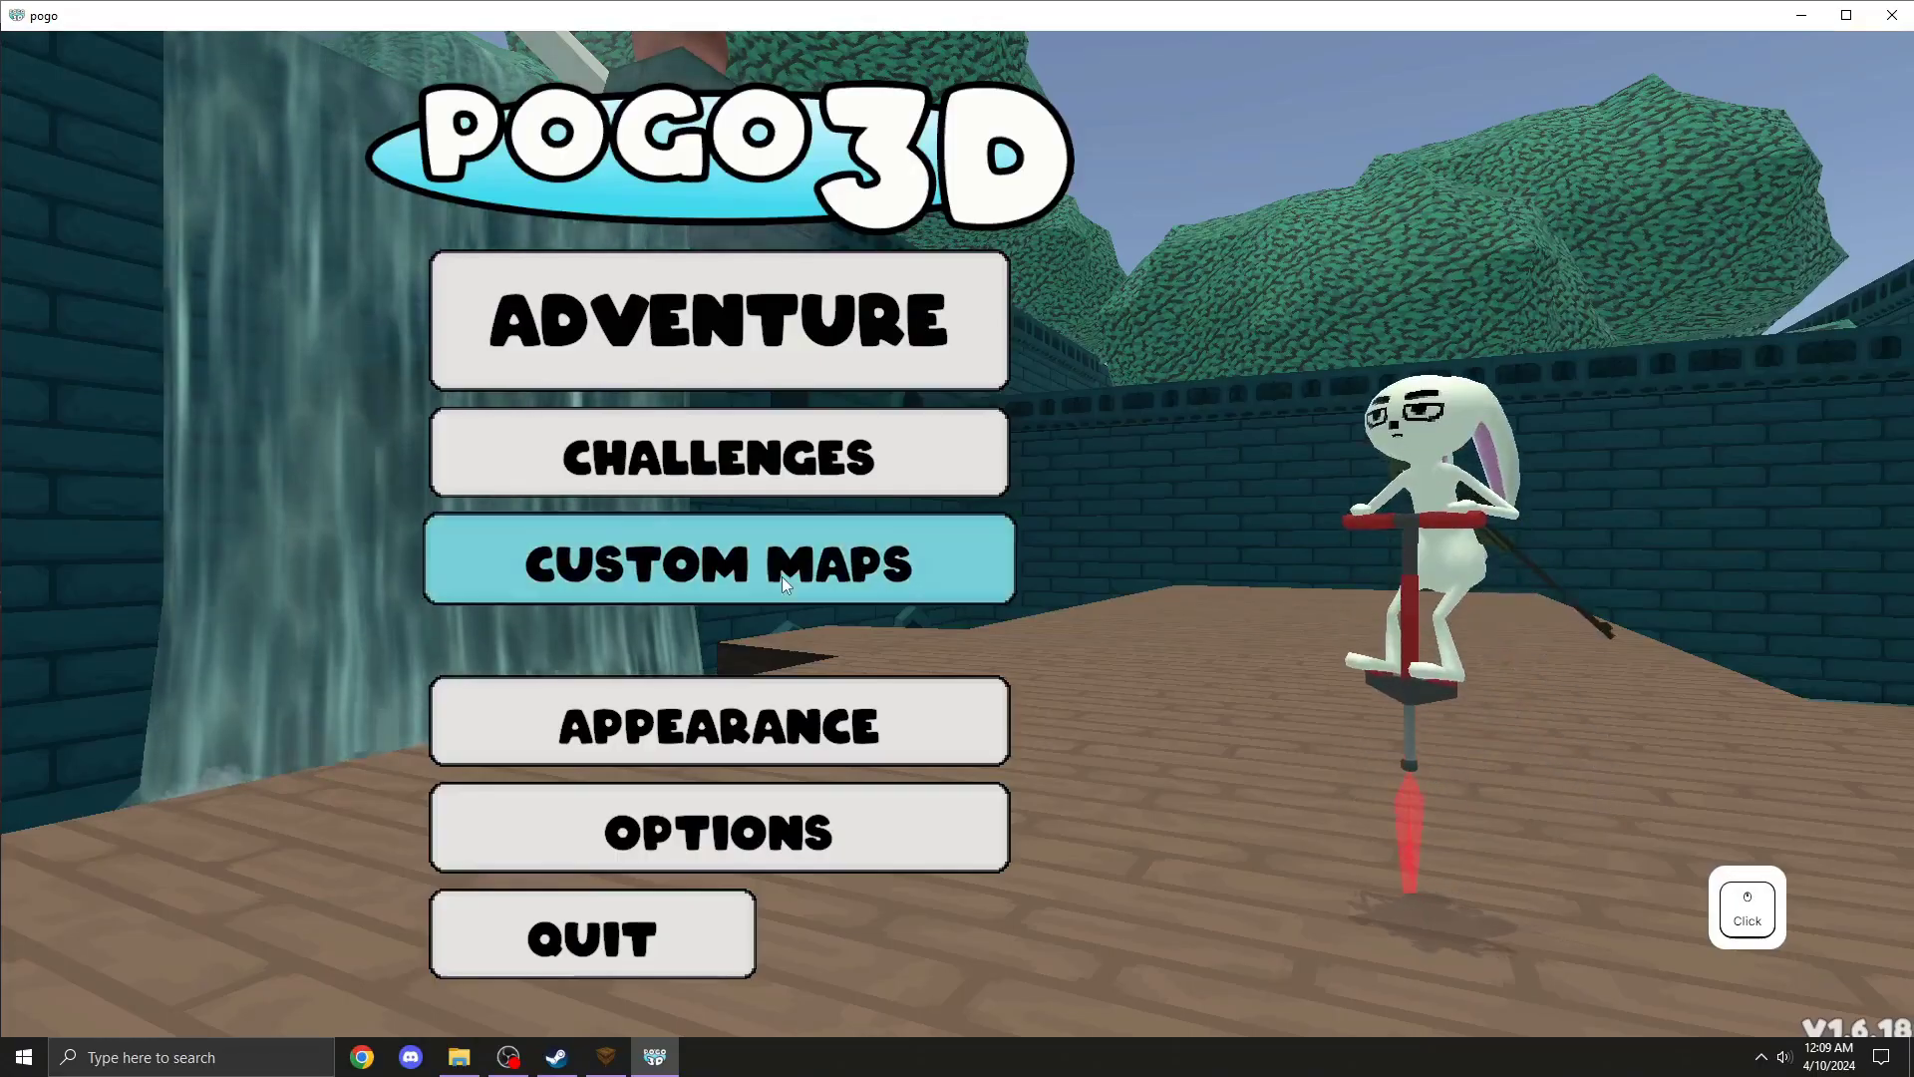
left_click(782, 577)
left_click(881, 268)
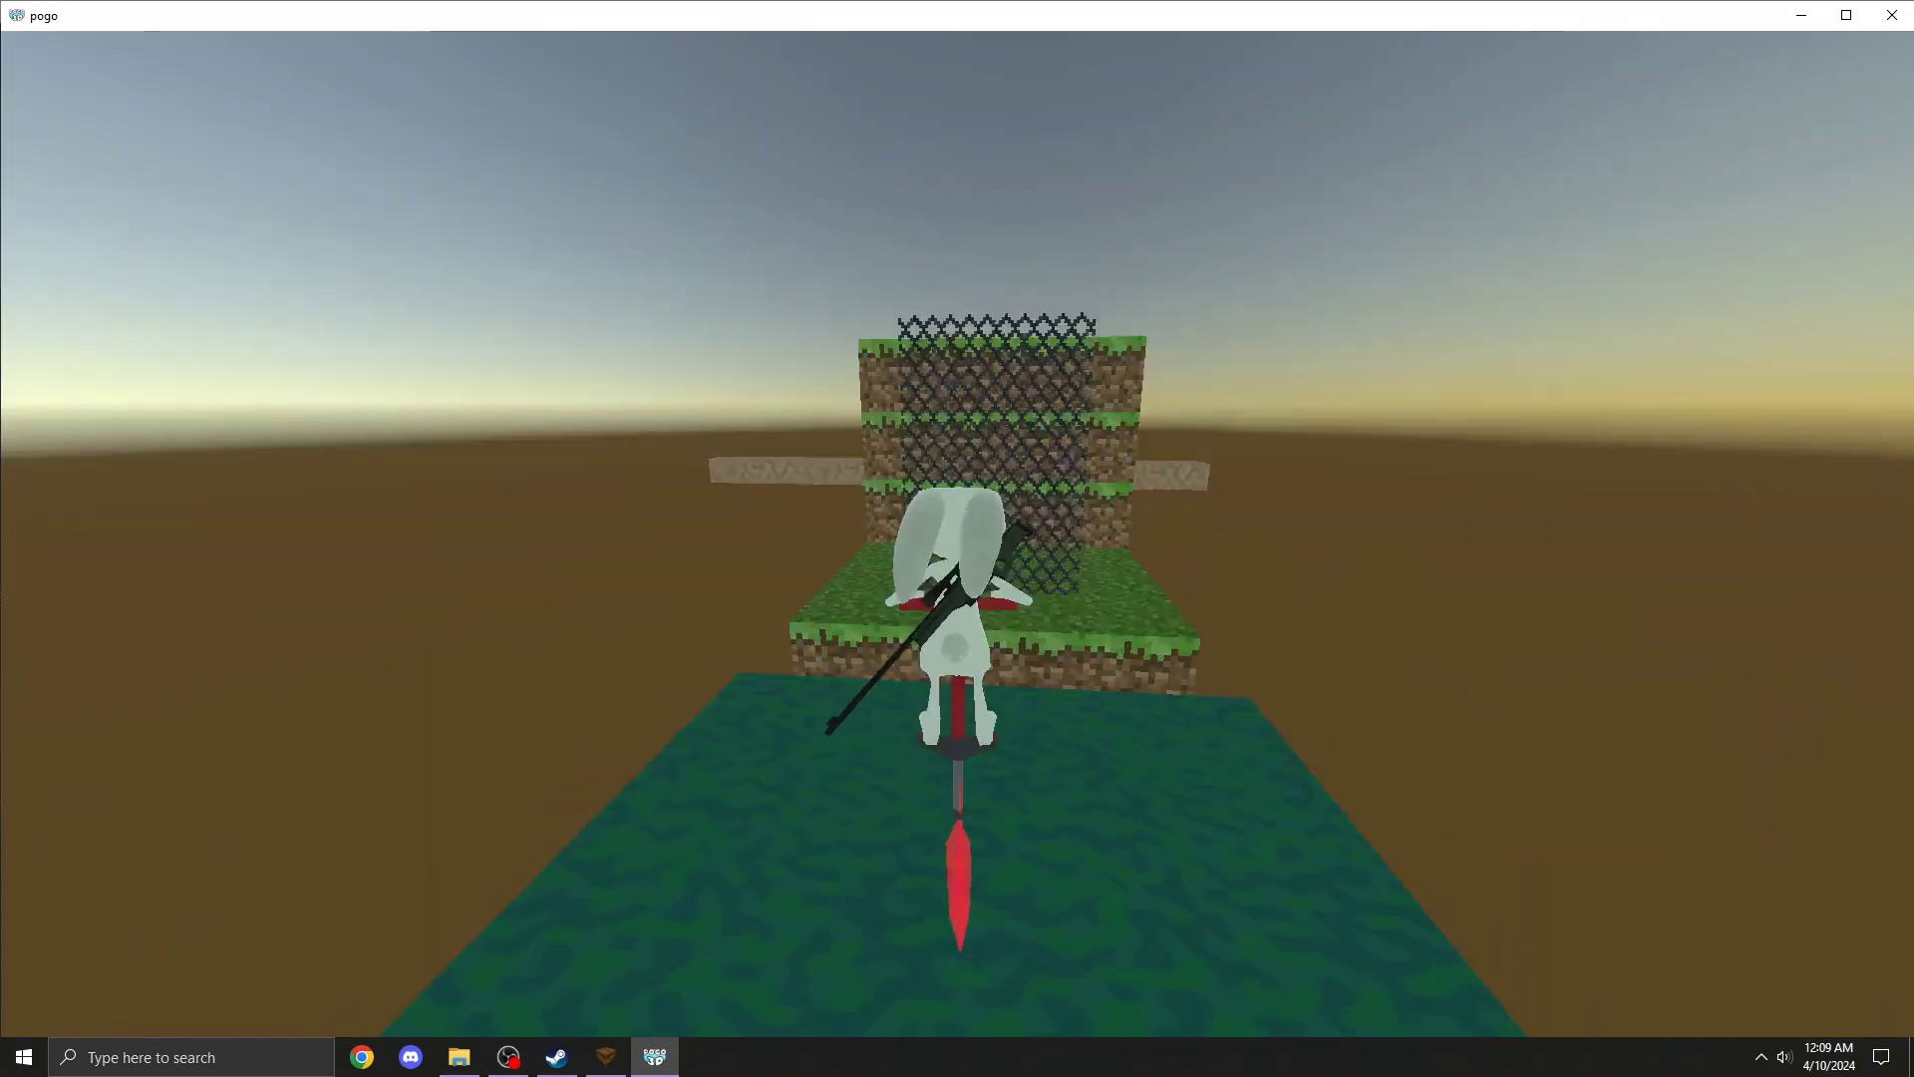
key("p")
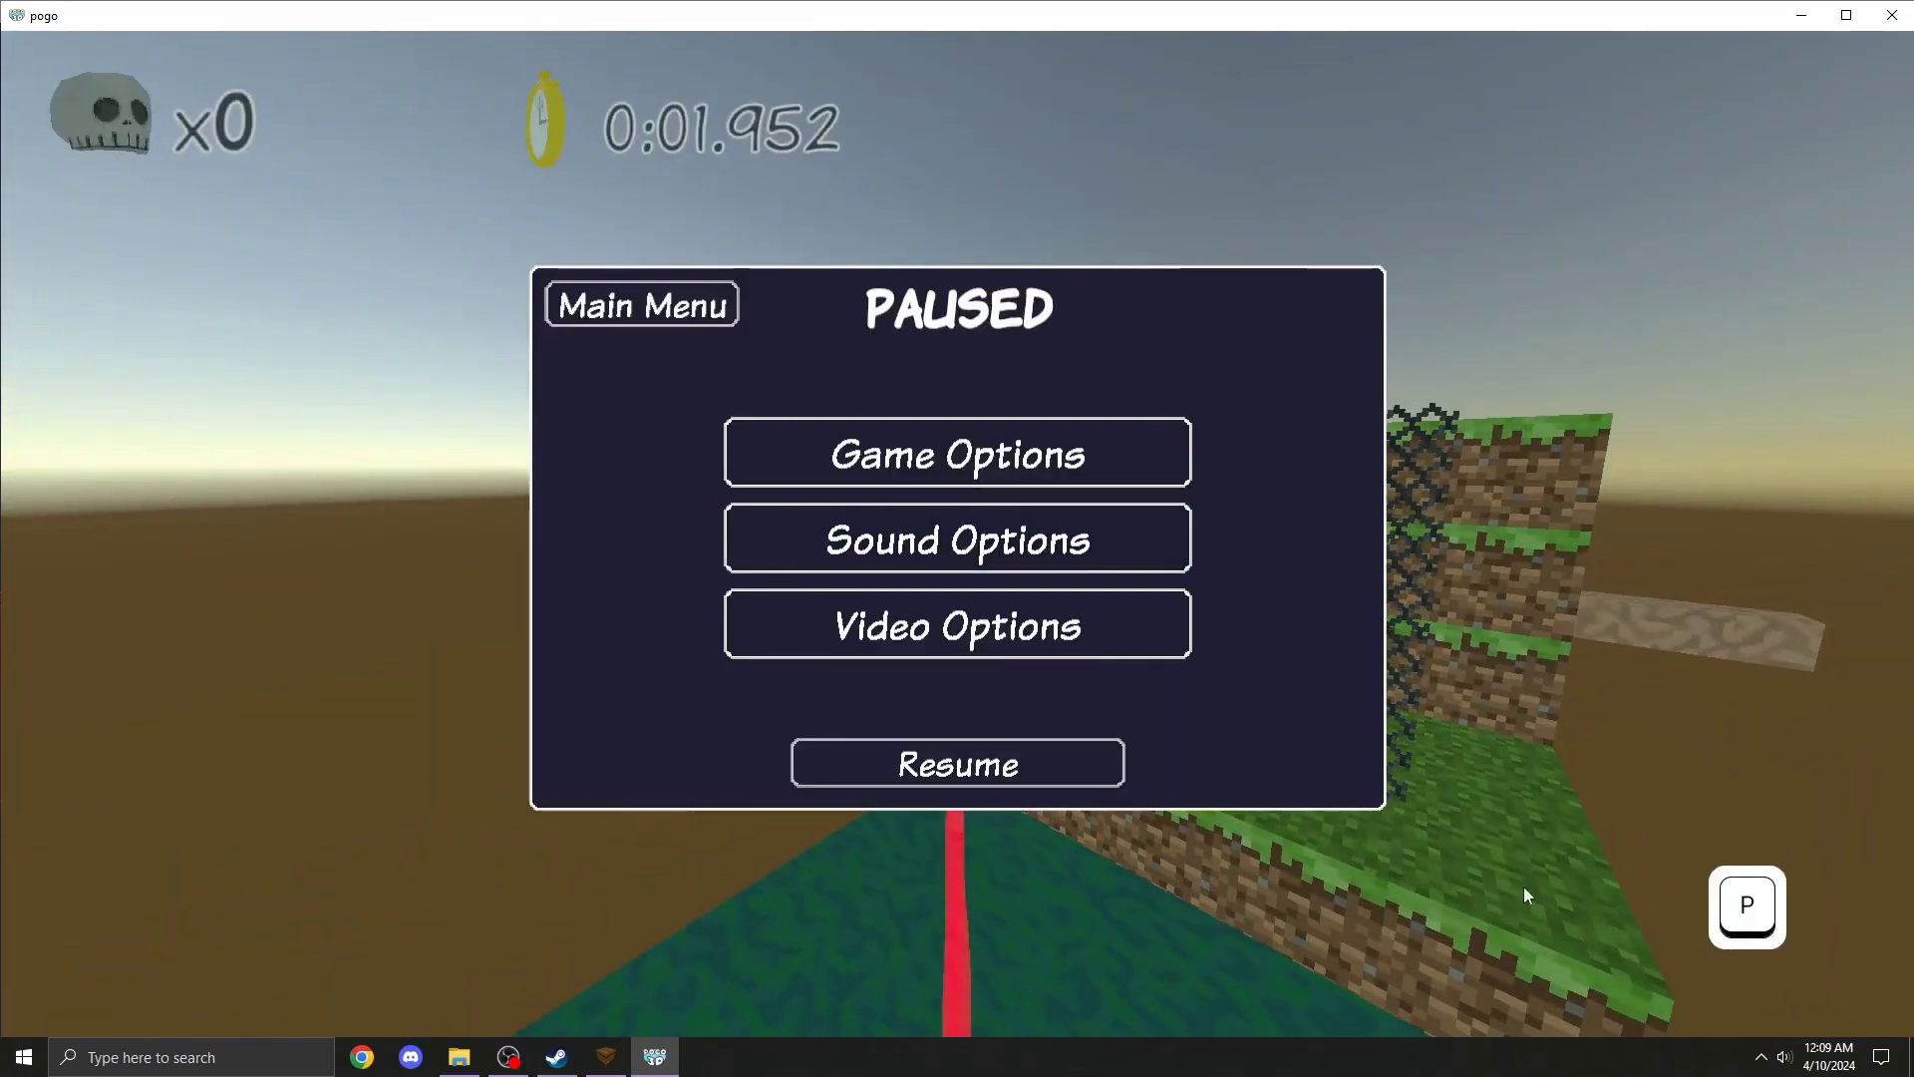
key("p")
Return to TrenchBroom, close the compile window and minimise the editor to open the mc texture folder on the desktop
key("alt+Tab")
left_click(1346, 185)
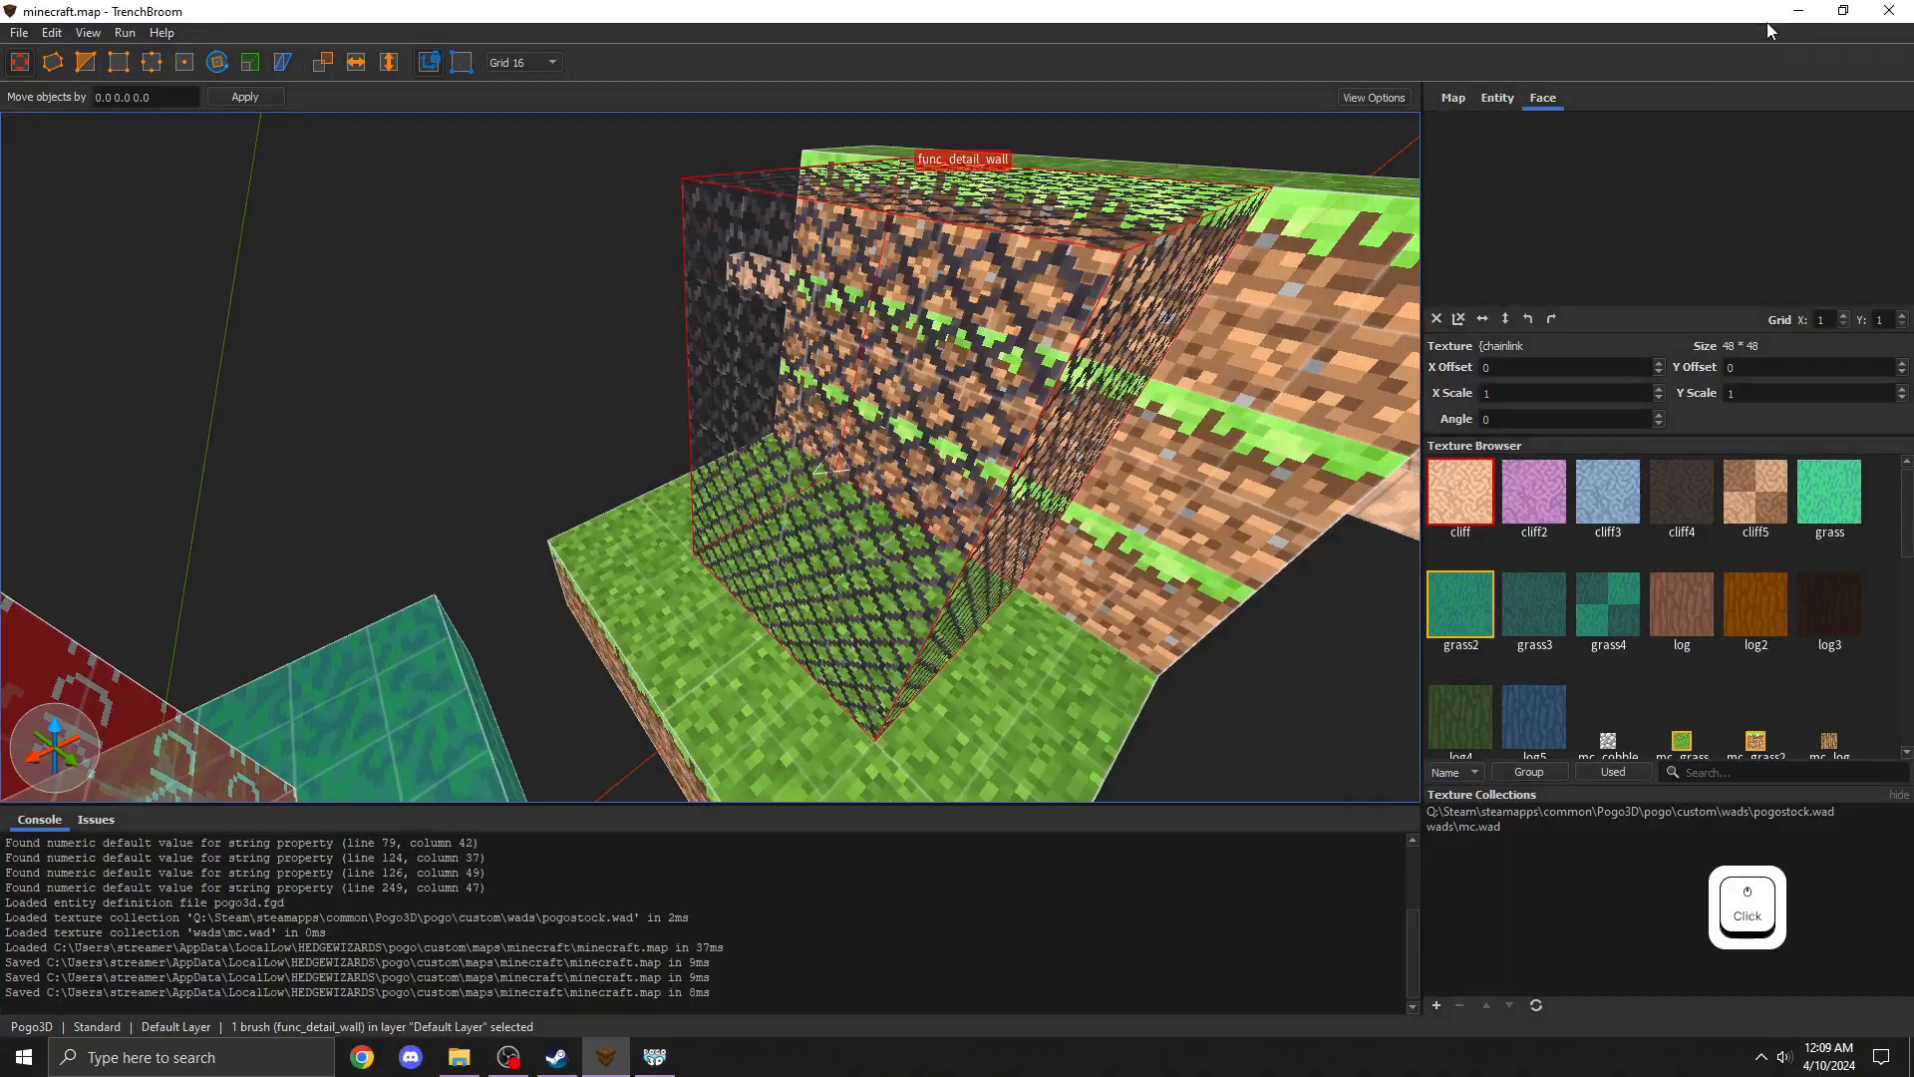
left_click(1813, 11)
left_click(1832, 16)
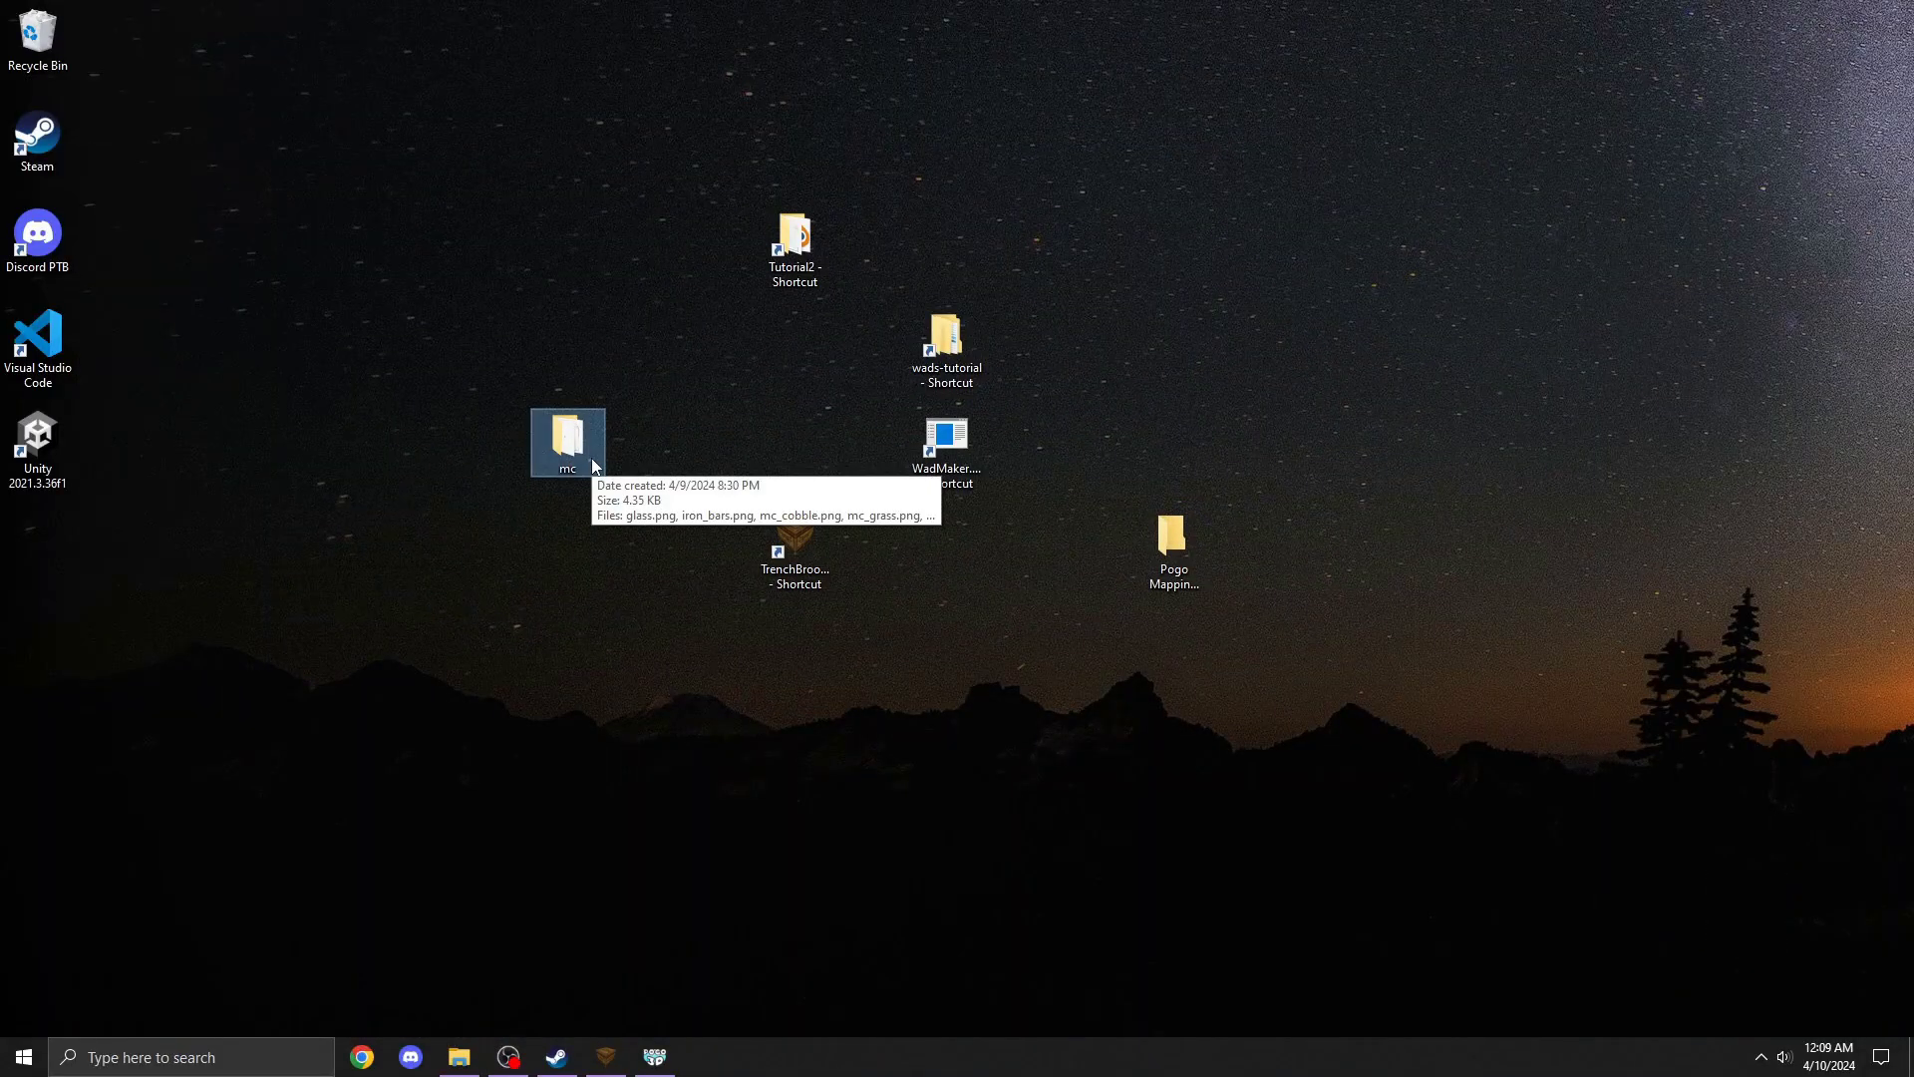
left_click(592, 464)
left_click(559, 455)
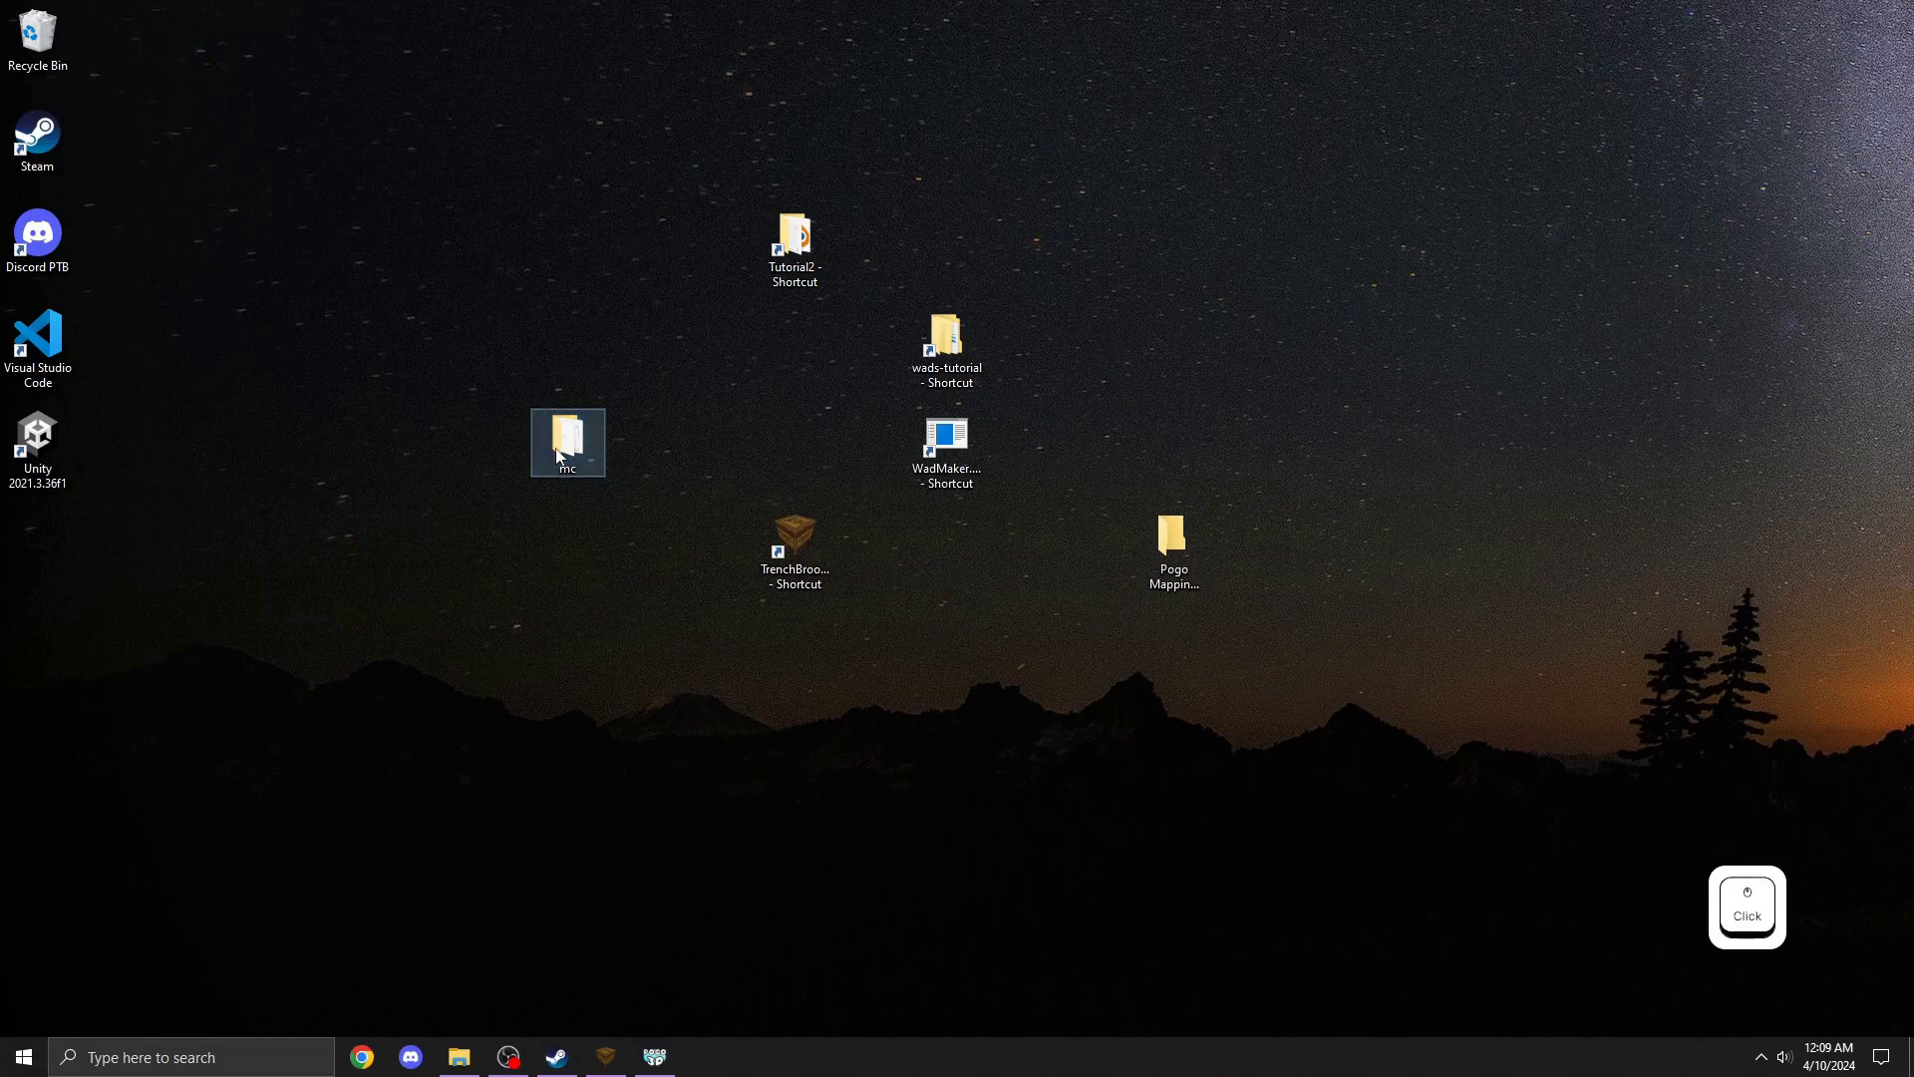
left_click_drag(1073, 297, 646, 249)
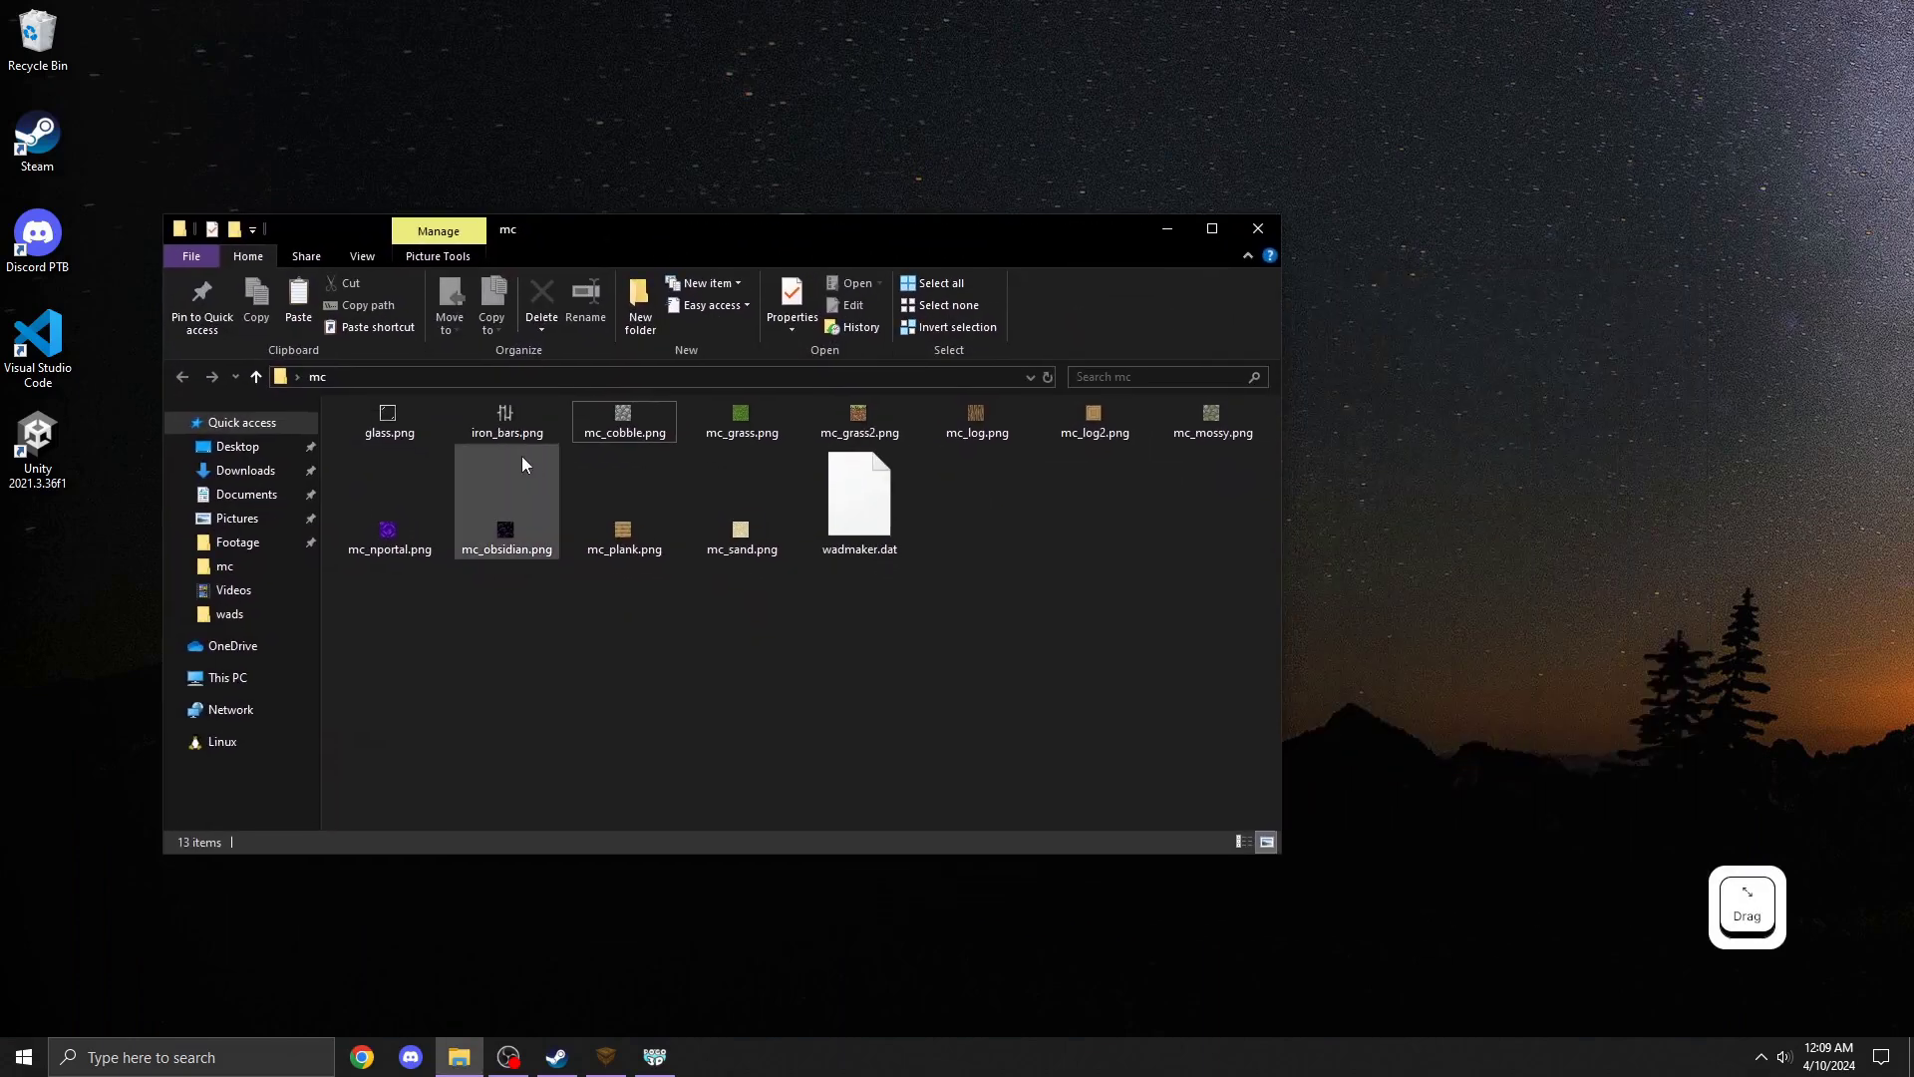
Rename glass.png to {mc_glass.png in the mc folder
left_click(460, 437)
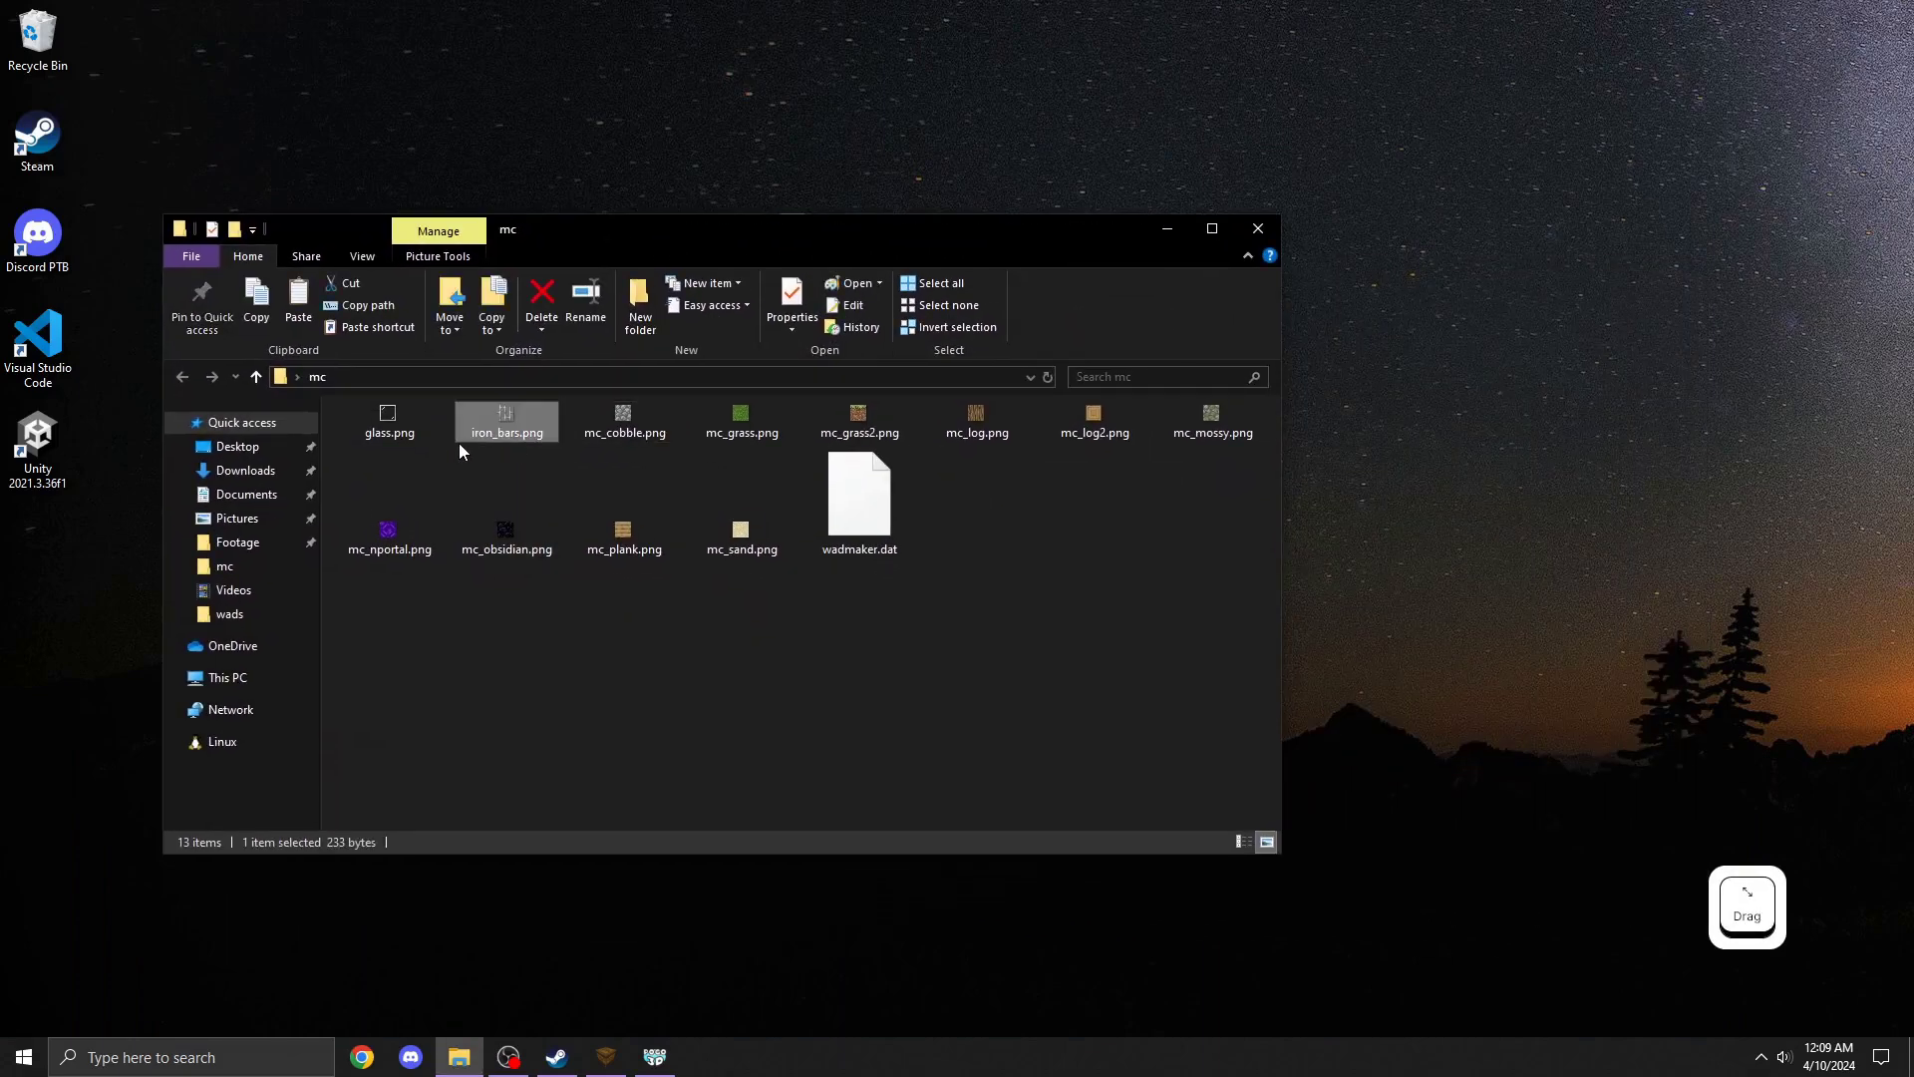
left_click(381, 442)
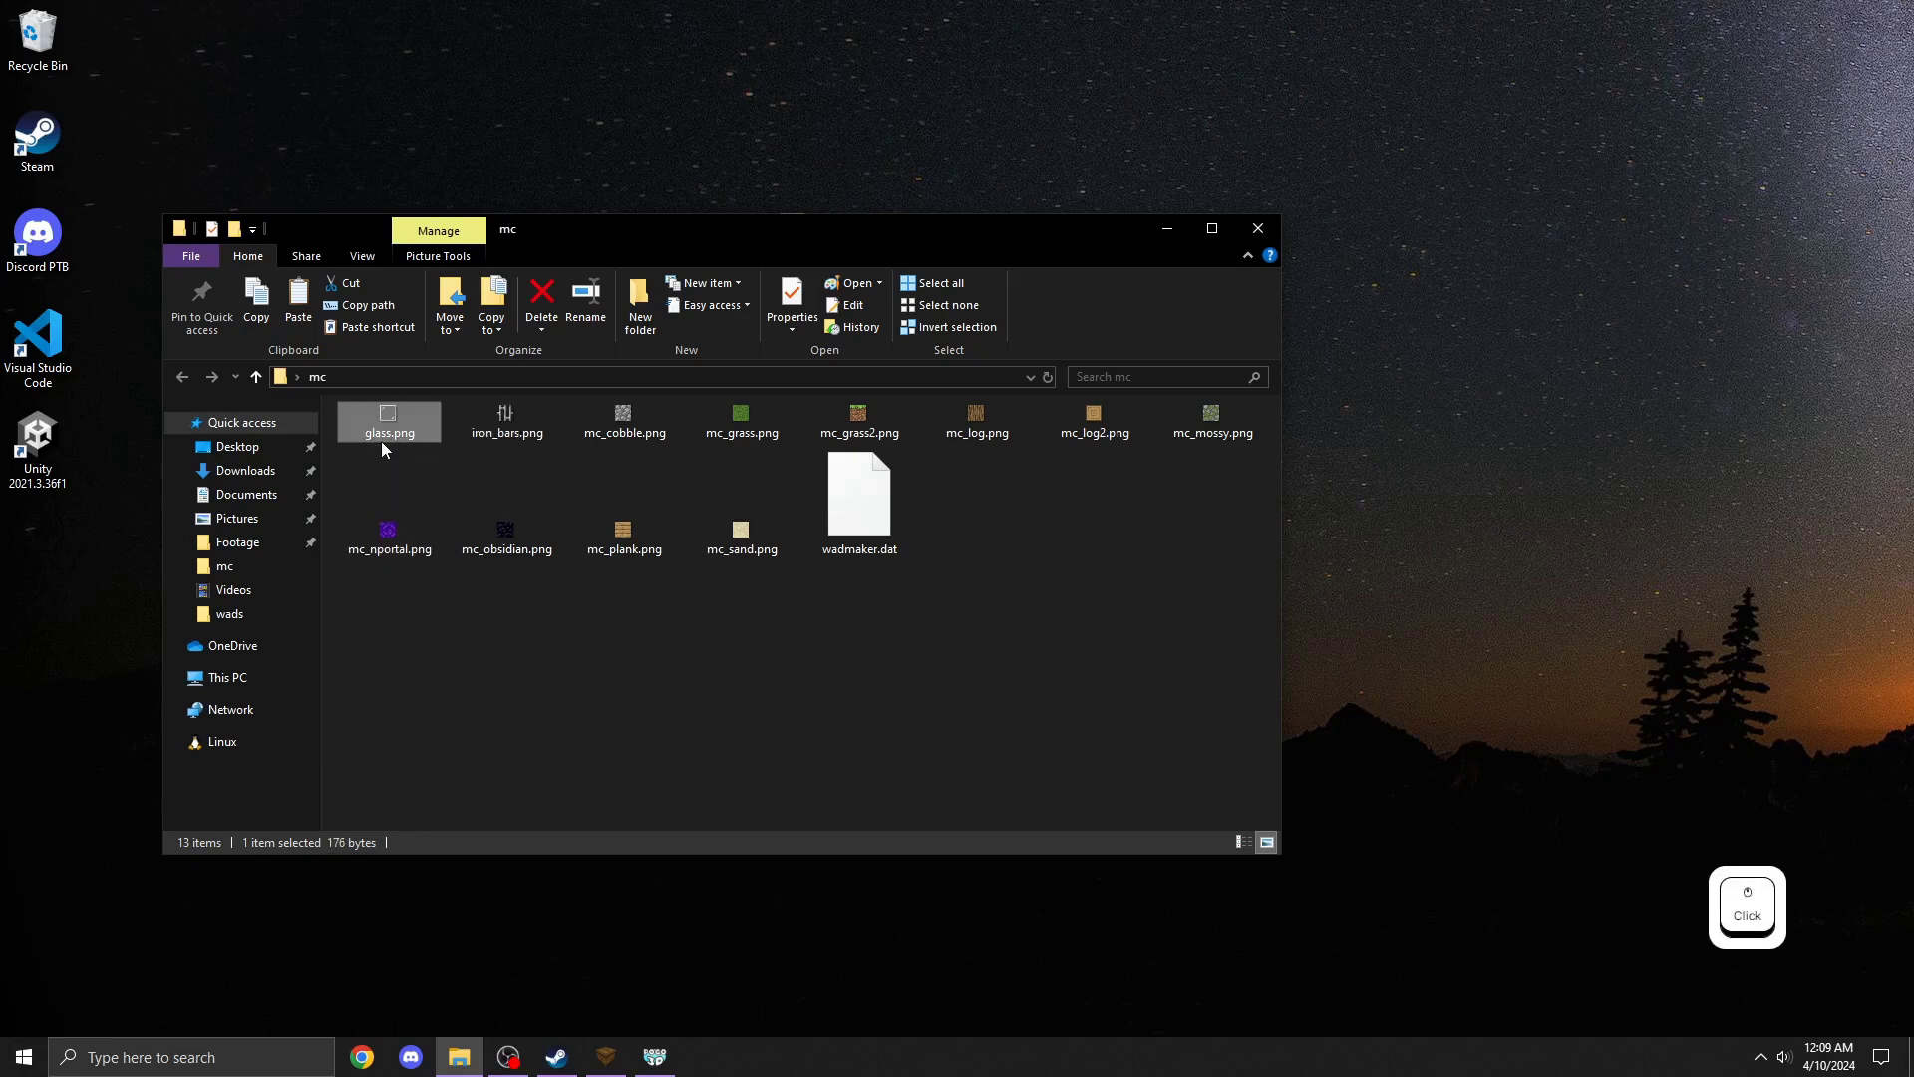
left_click(381, 440)
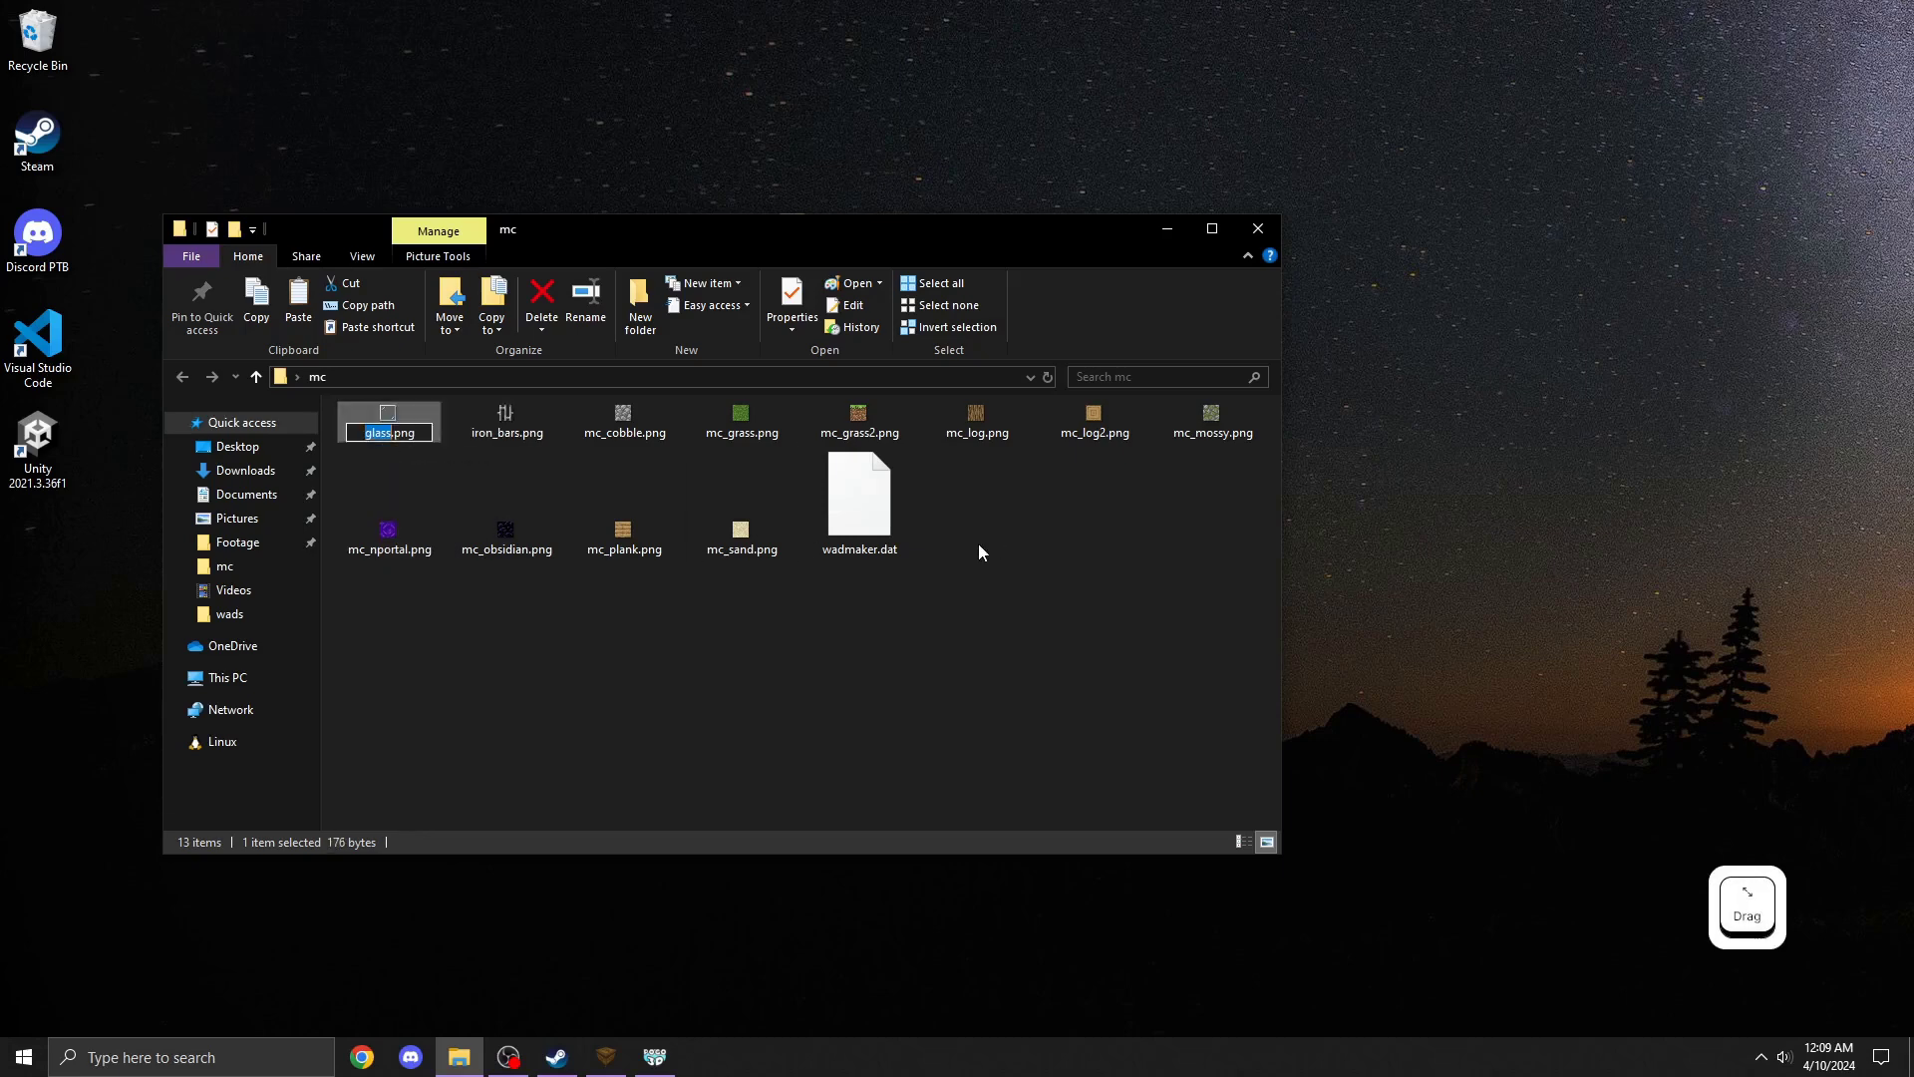
key("Left")
type("mc_")
key("Left")
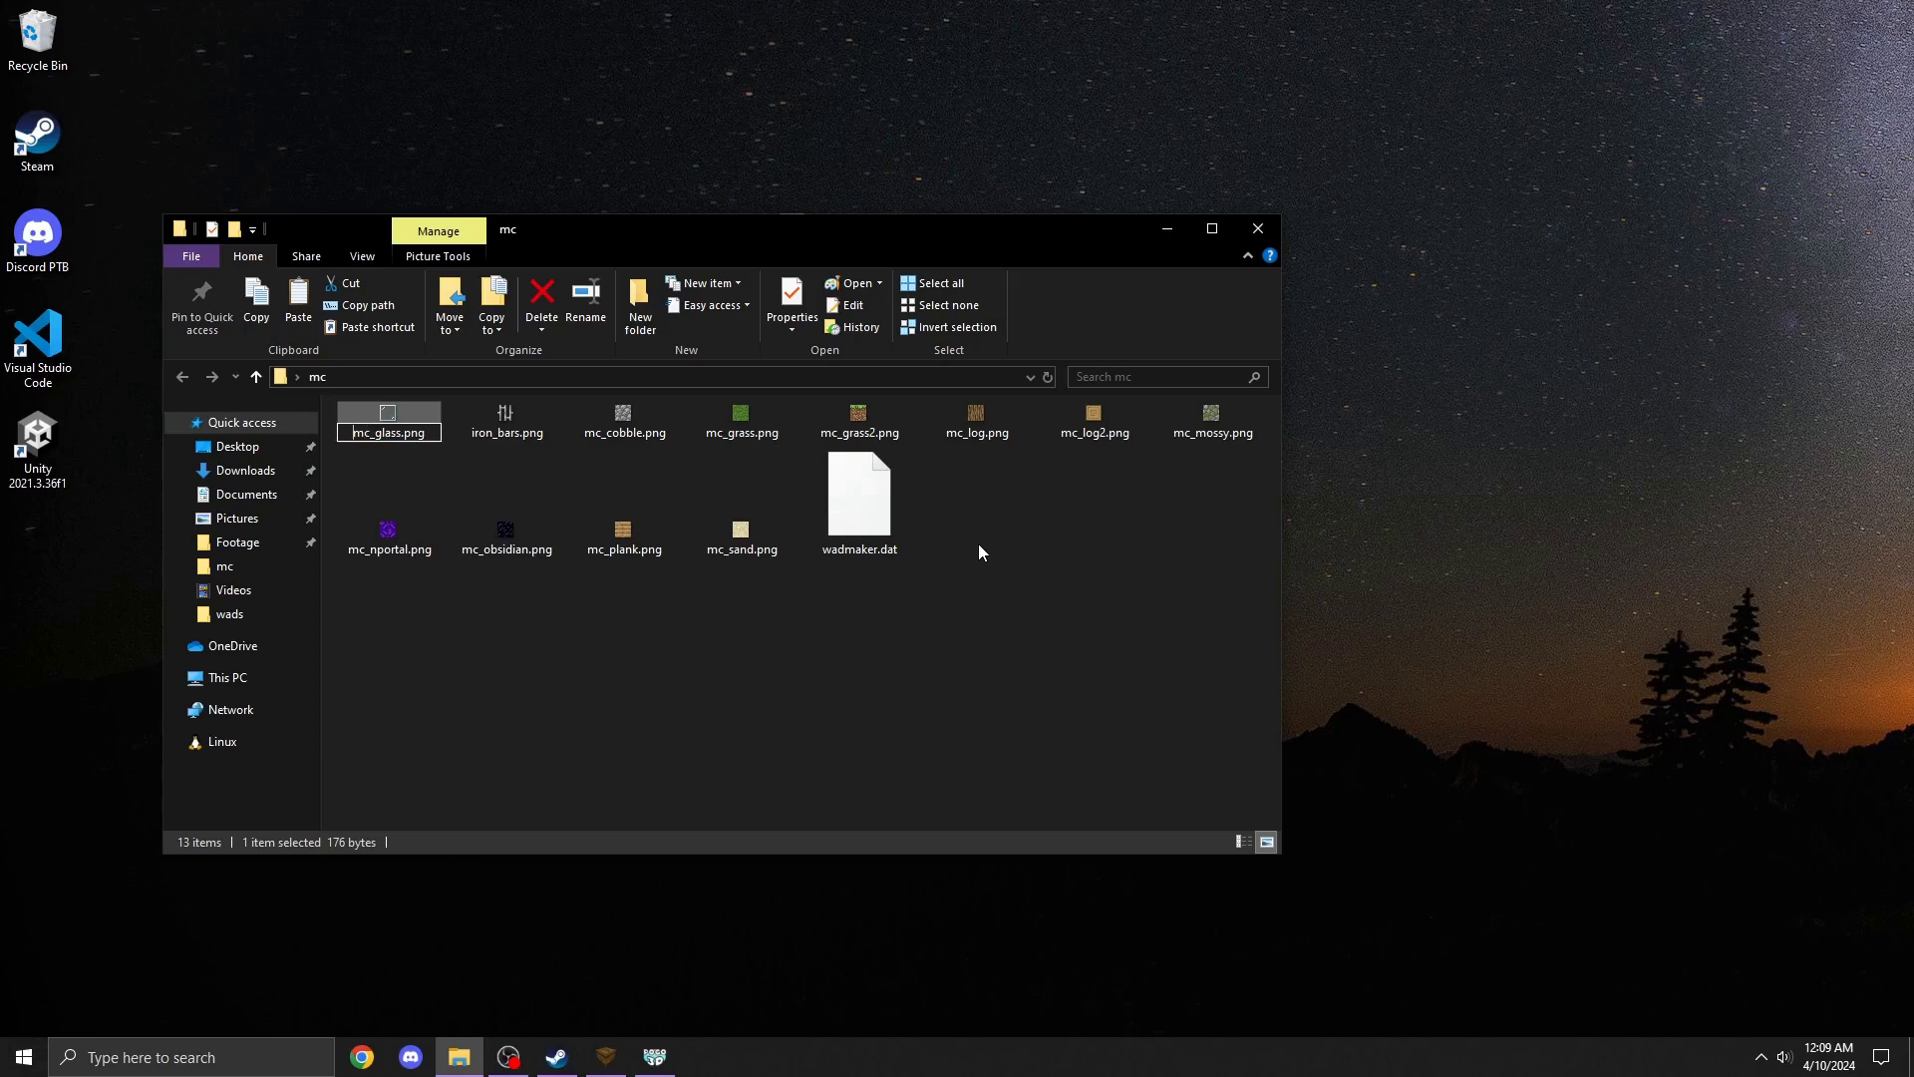
type("{")
left_click_drag(452, 482, 555, 684)
Rename iron_bars.png to {mc_iron_bars.png in the mc folder
left_click(516, 439)
key("F2")
key("Left")
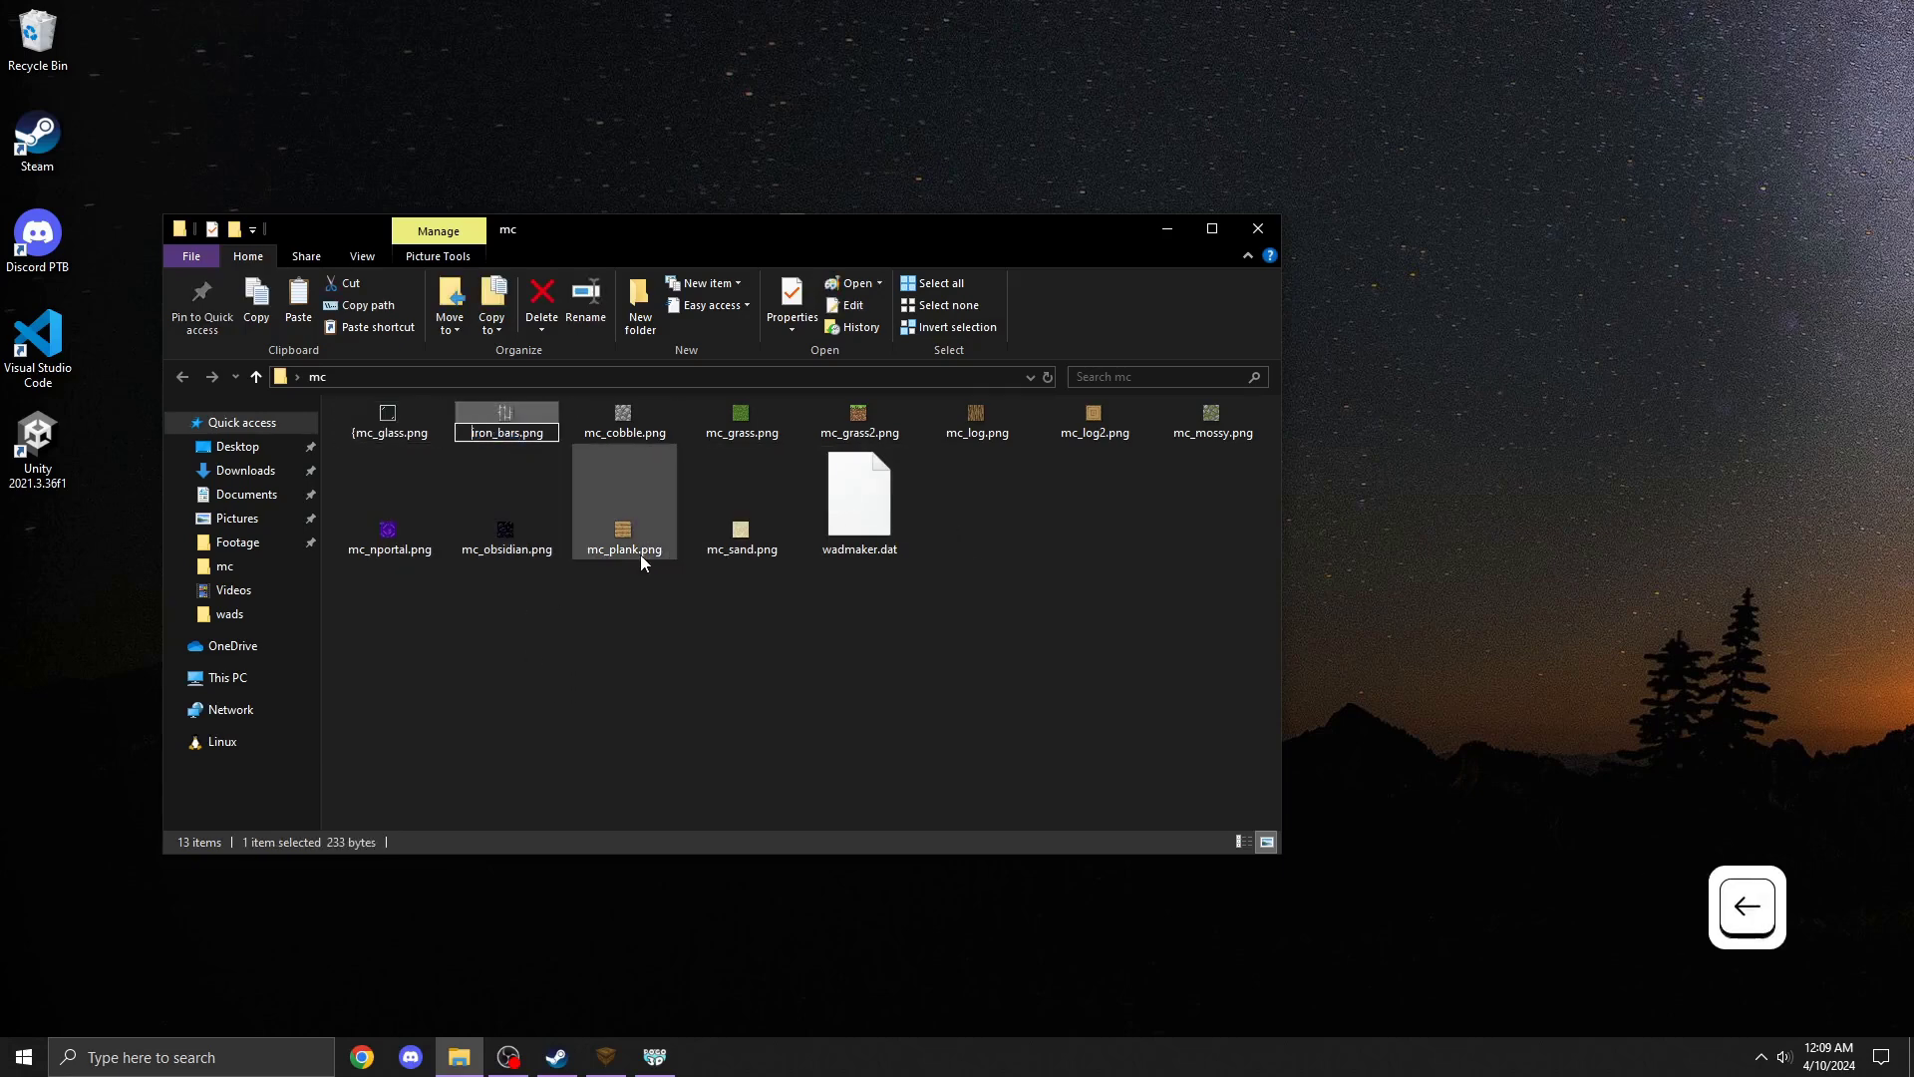
type("{mc_")
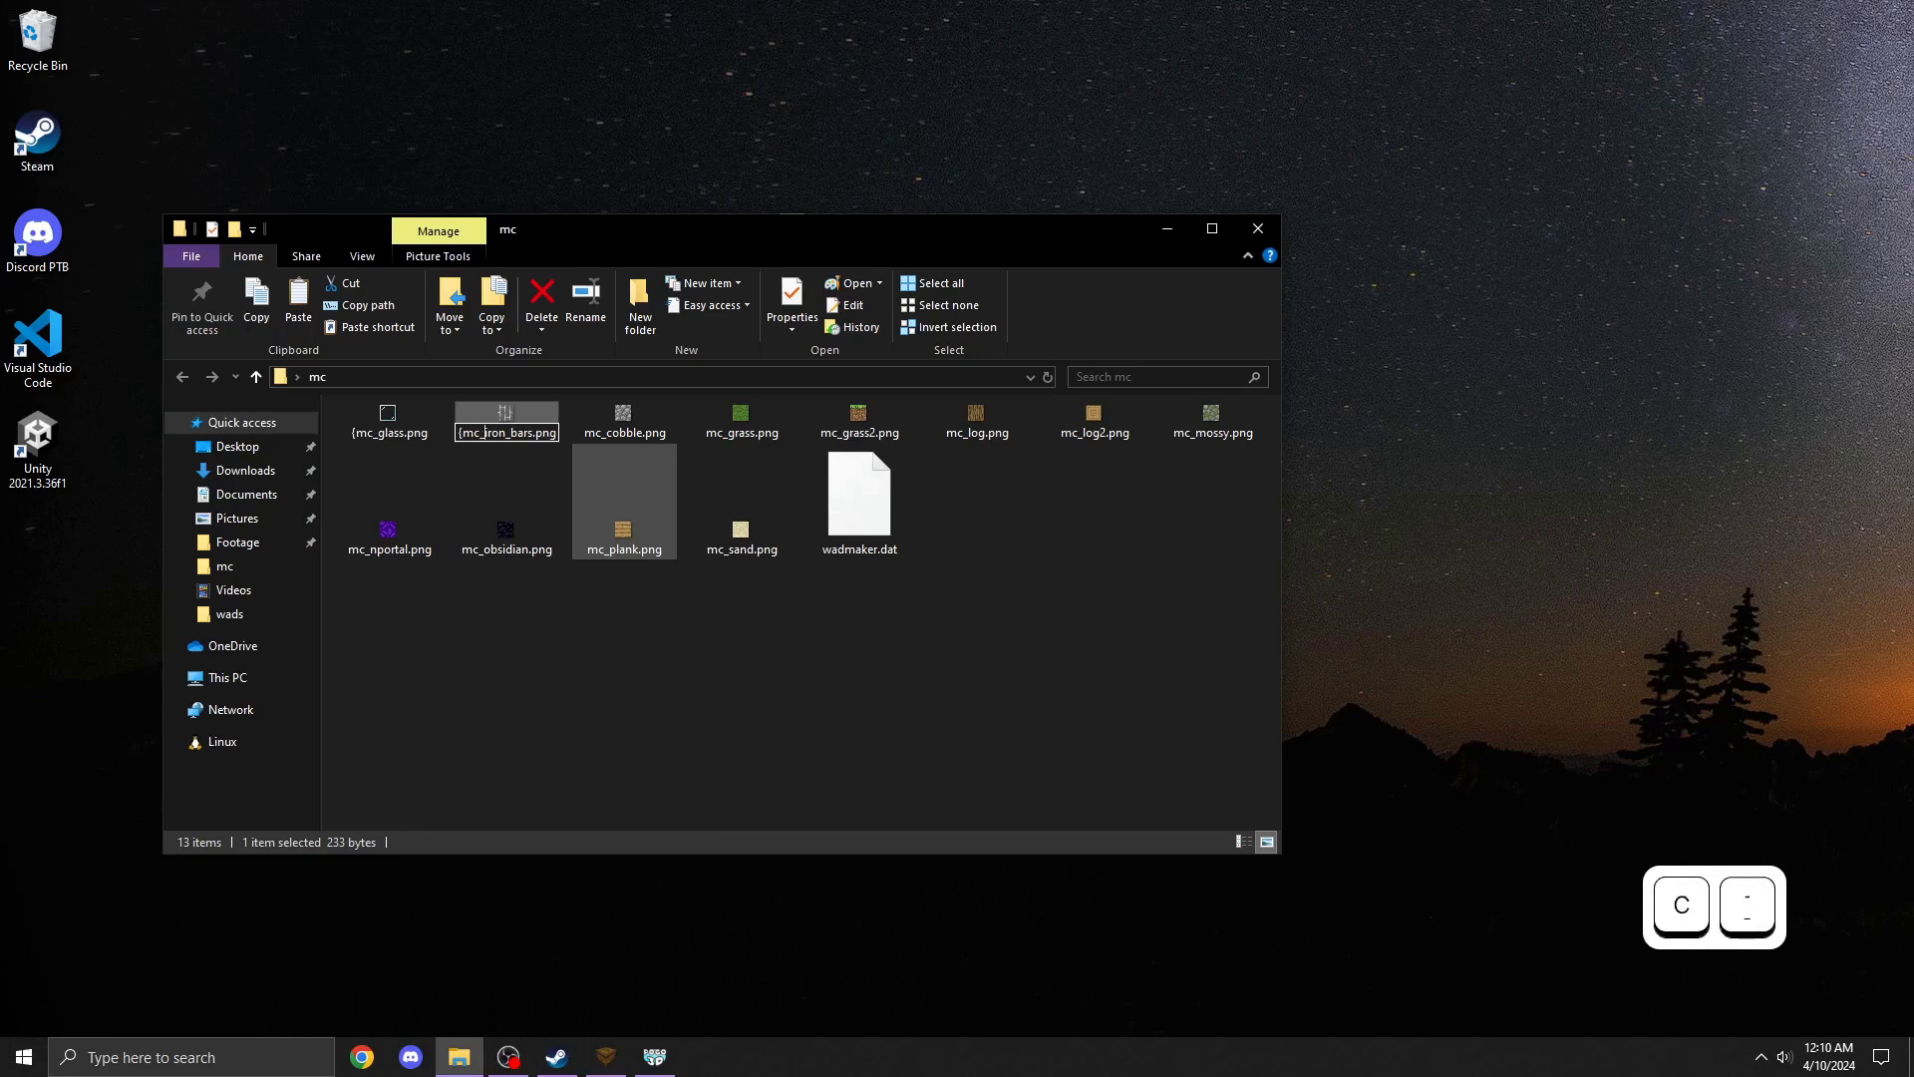
key("ctrl+Left")
key("Right")
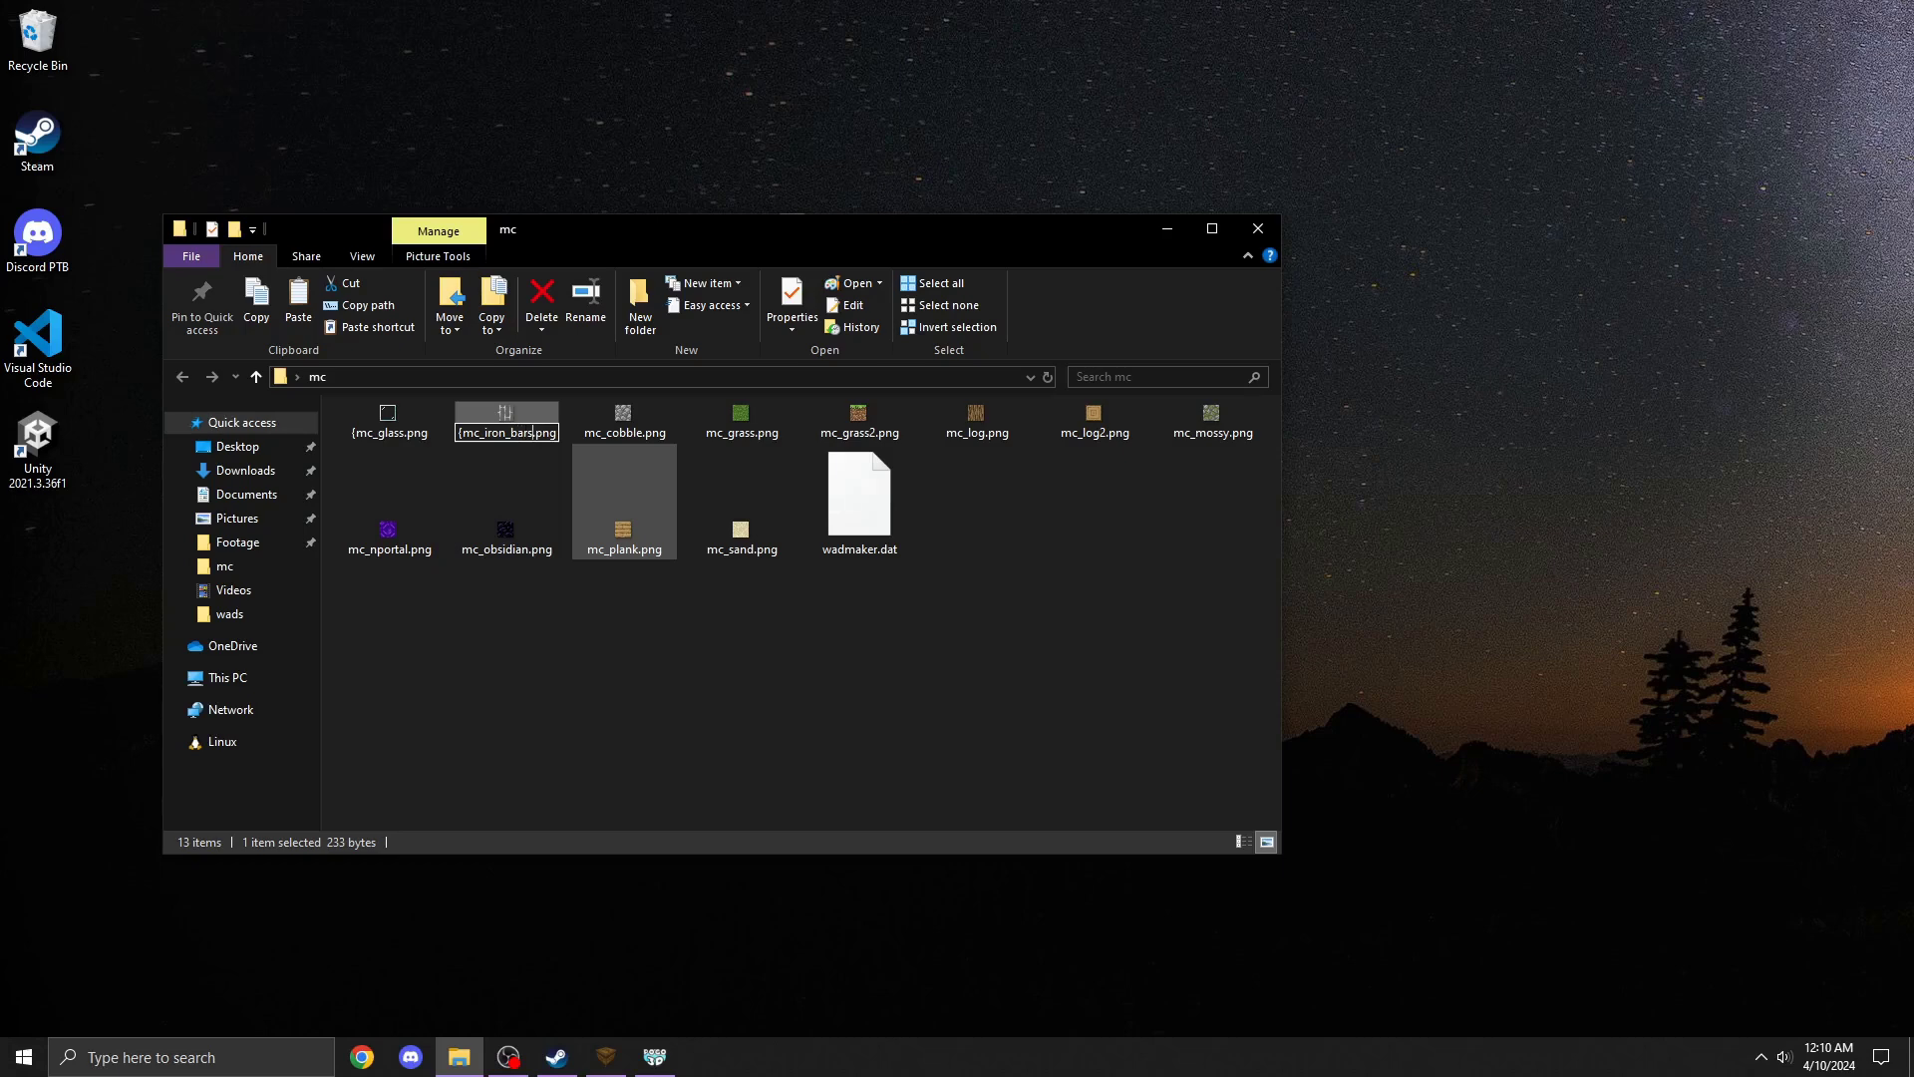
key("ctrl+shift+Left")
left_click(648, 553)
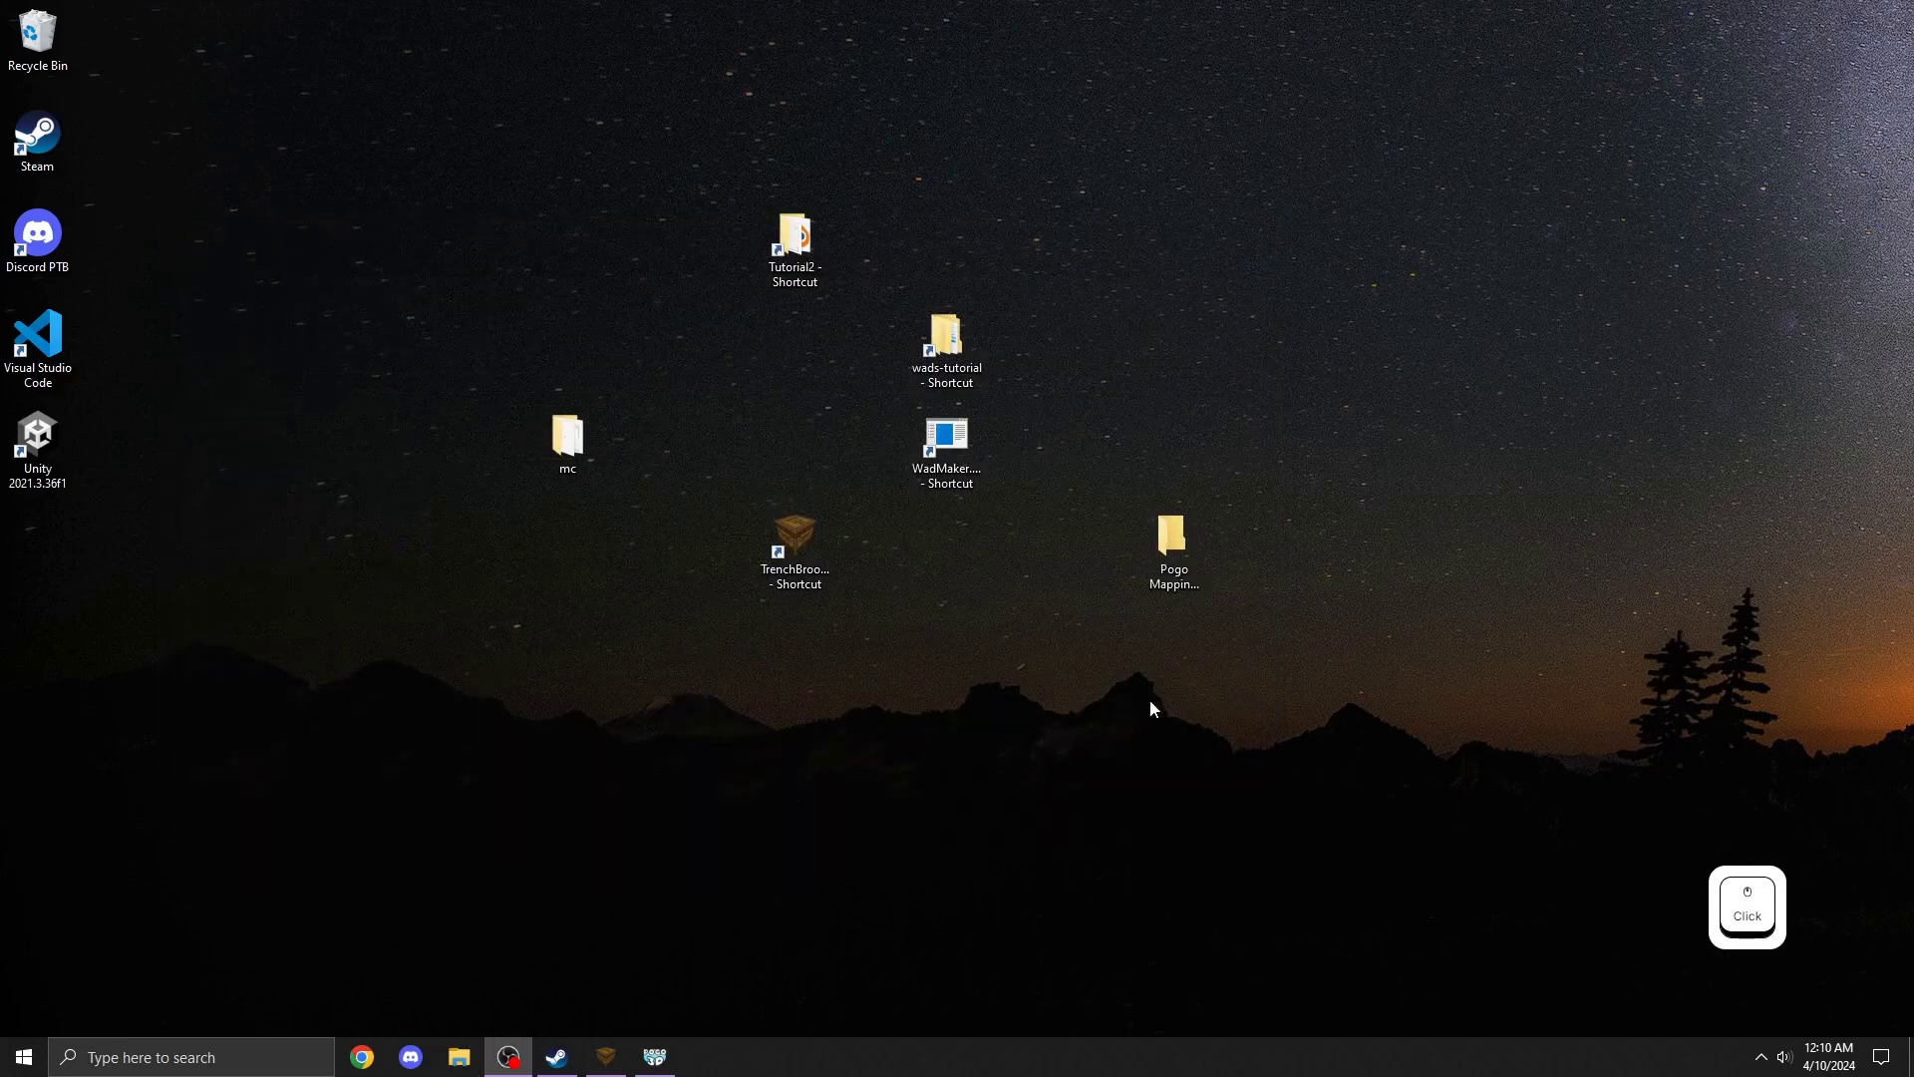
Build mc.wad from the desktop mc folder with WadMaker, check its log file and delete the log
left_click_drag(574, 439, 931, 459)
left_click(997, 545)
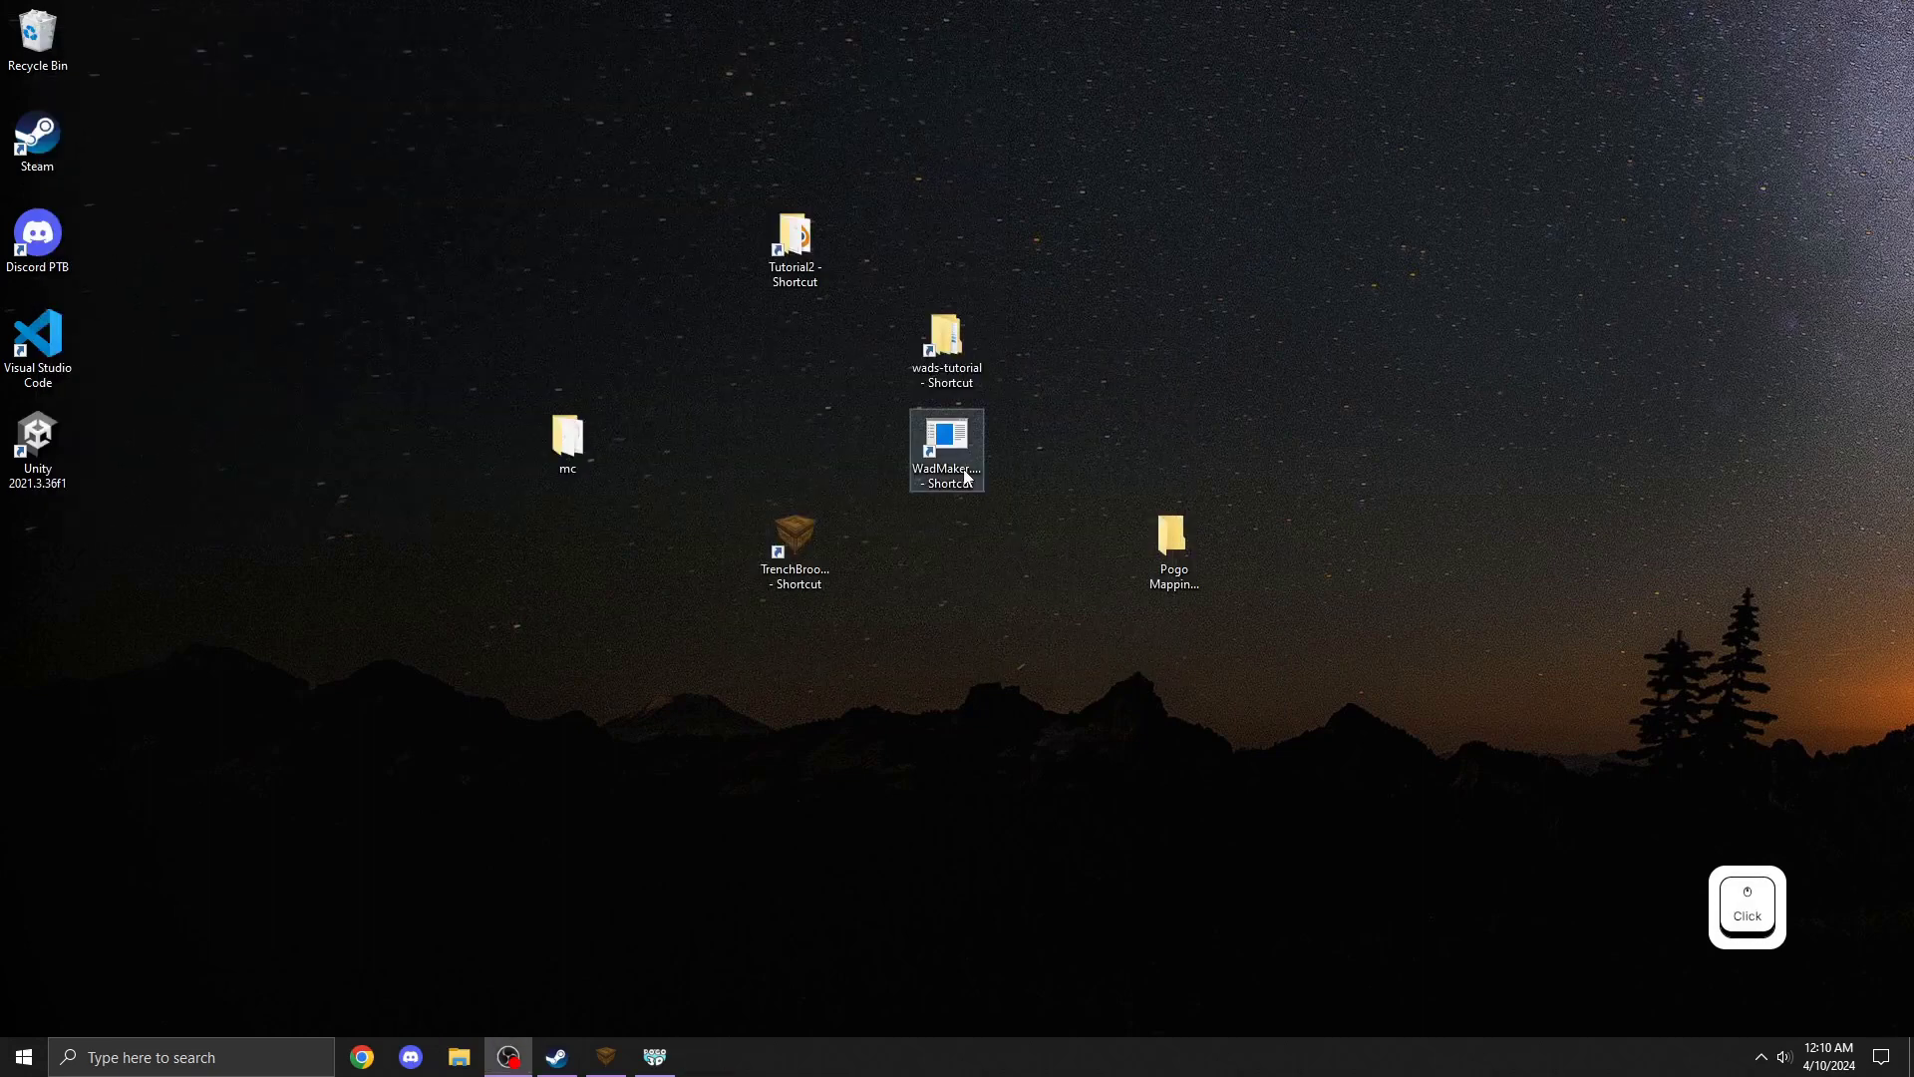
double_click(55, 558)
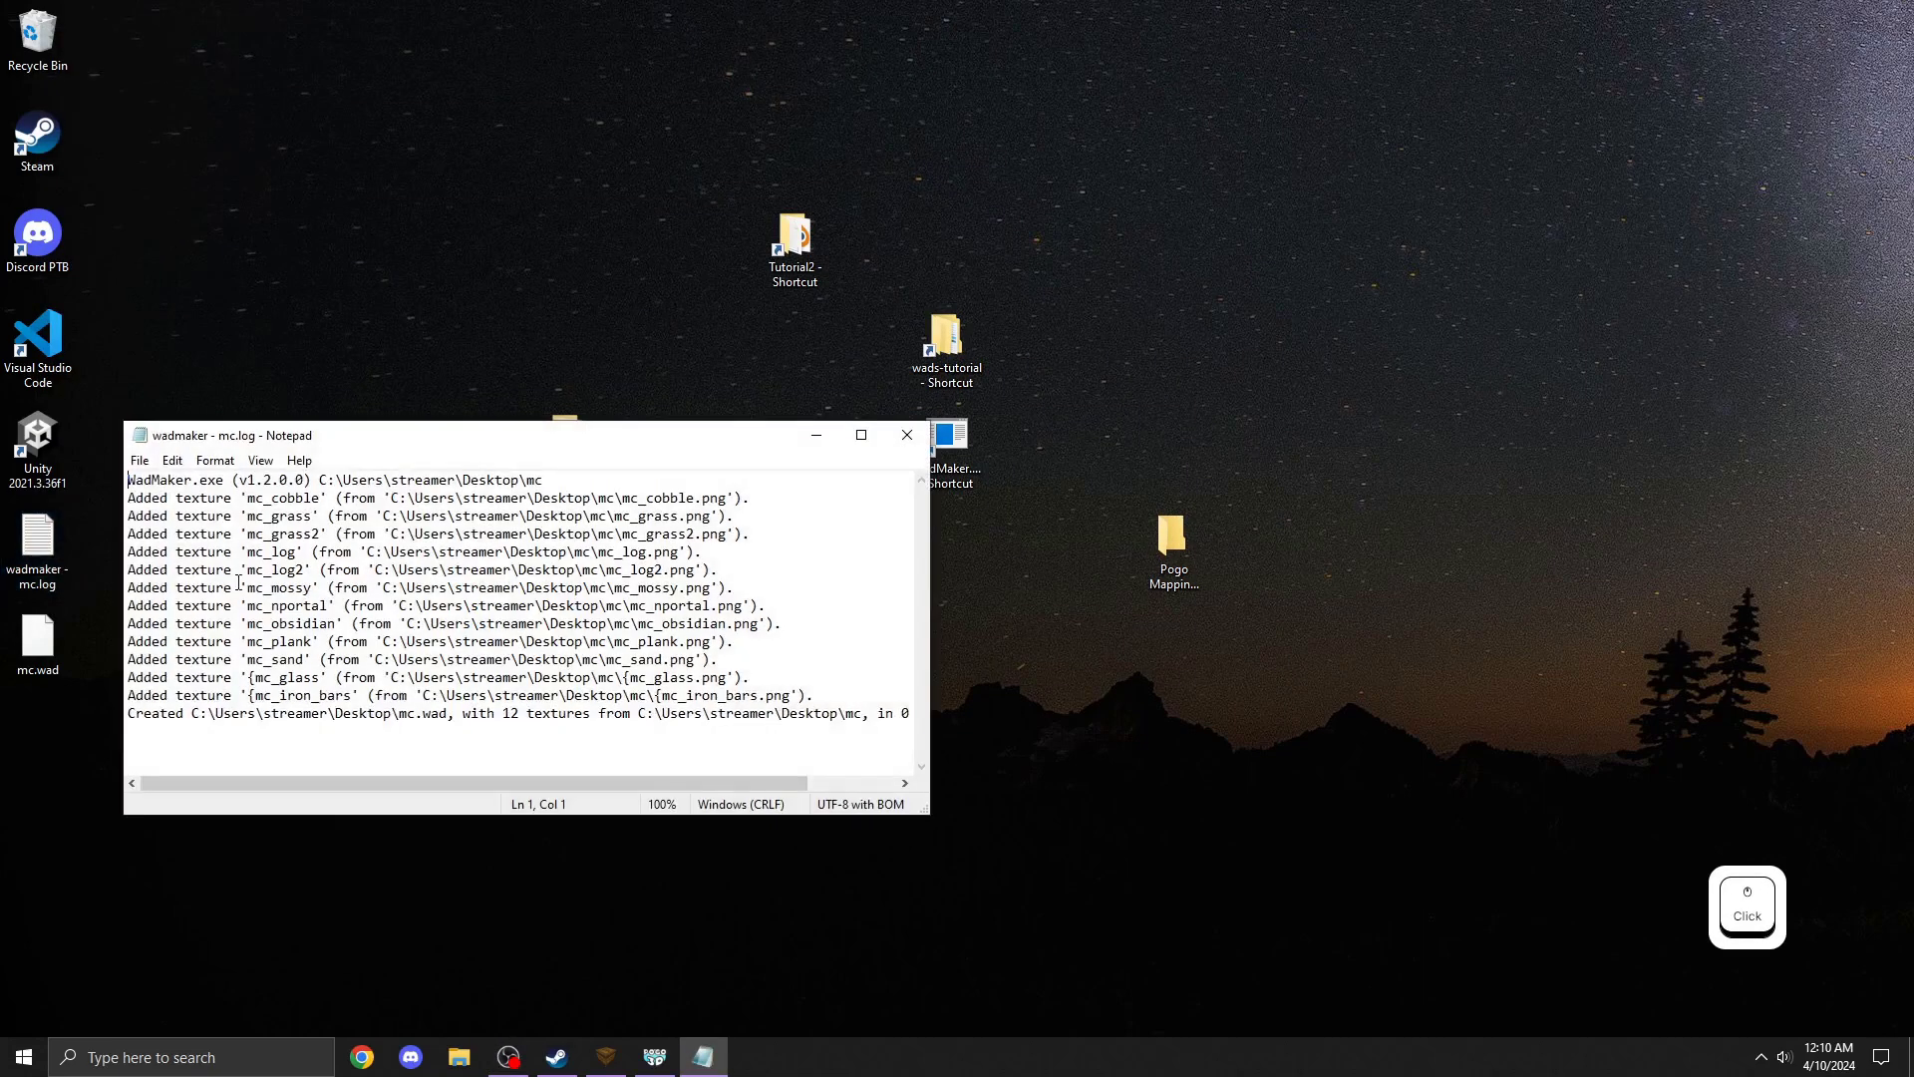
scroll(430, 643, "right", 3)
scroll(431, 643, "left", 3)
key("alt+F4")
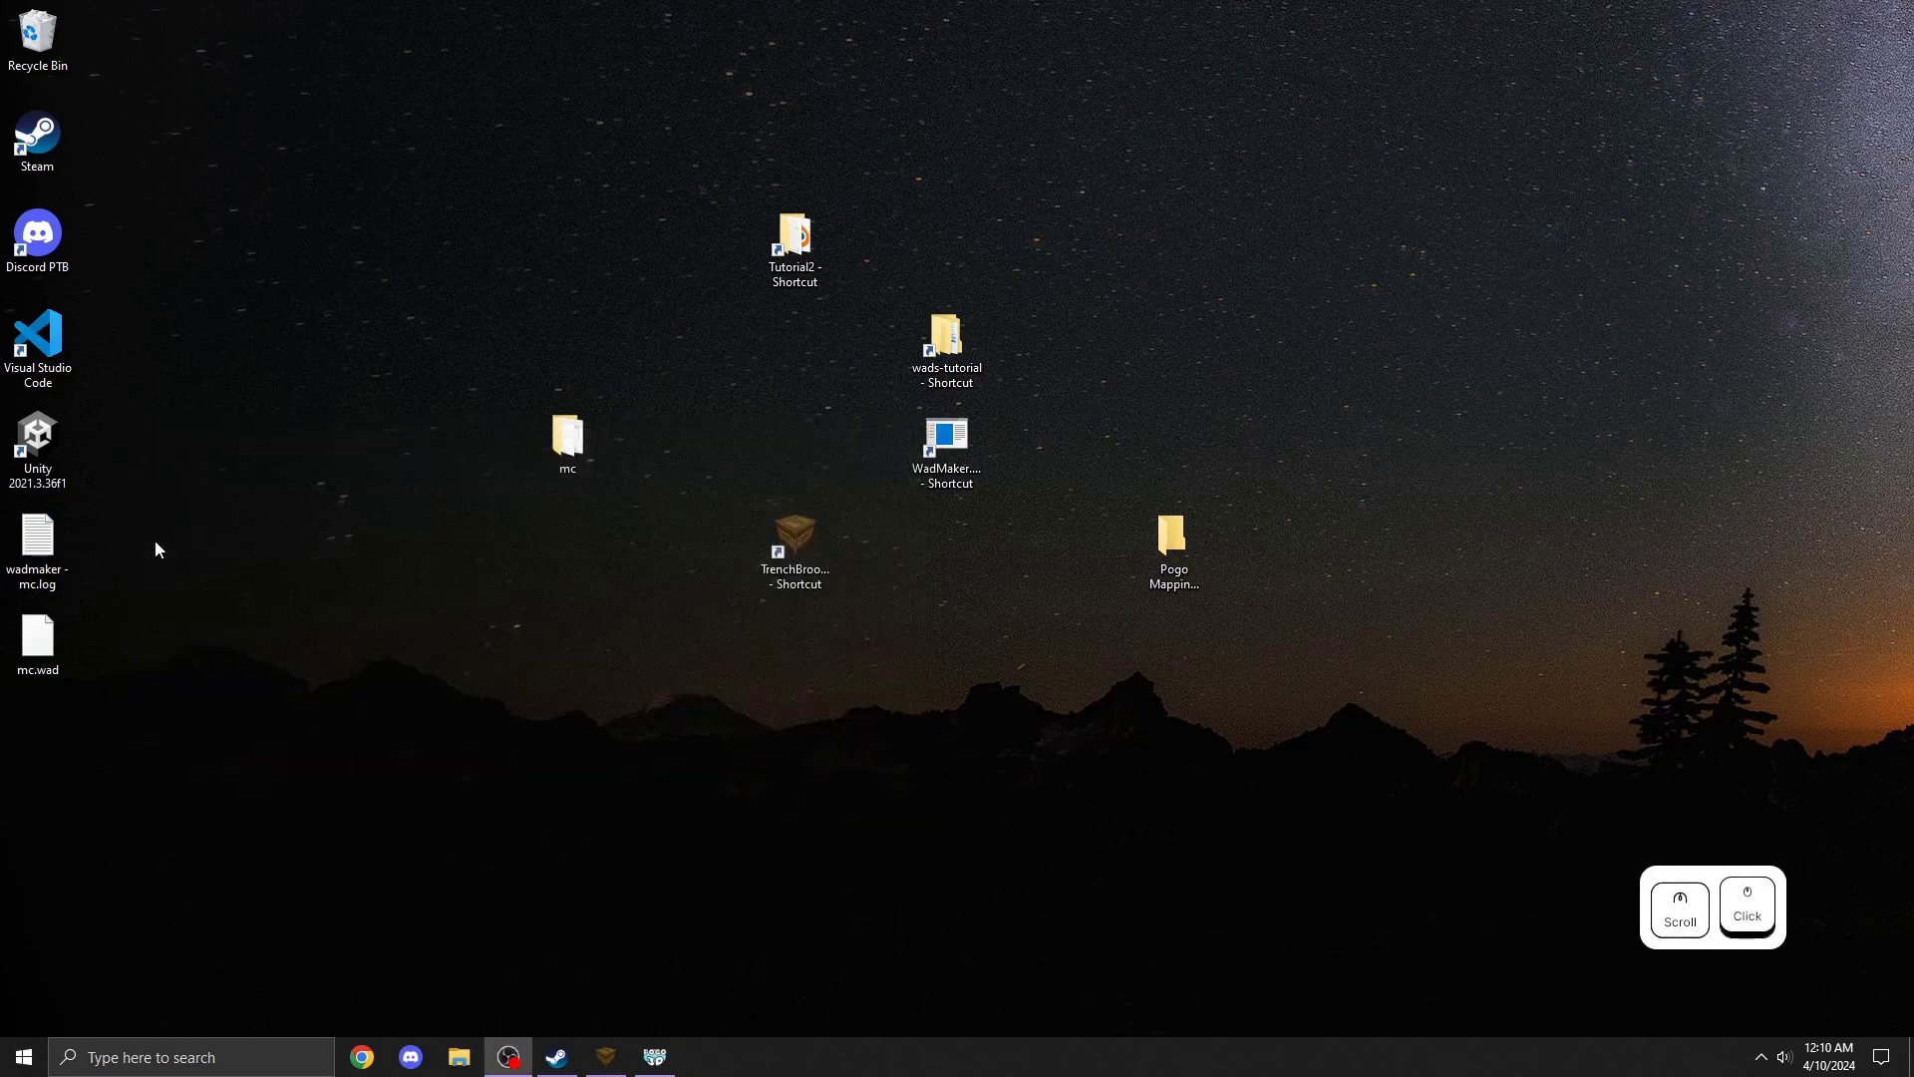
left_click(77, 547)
key("Delete")
Copy mc.wad from the desktop into the minecraft map's wads folder under Local Maps, replacing the existing file
left_click(66, 629)
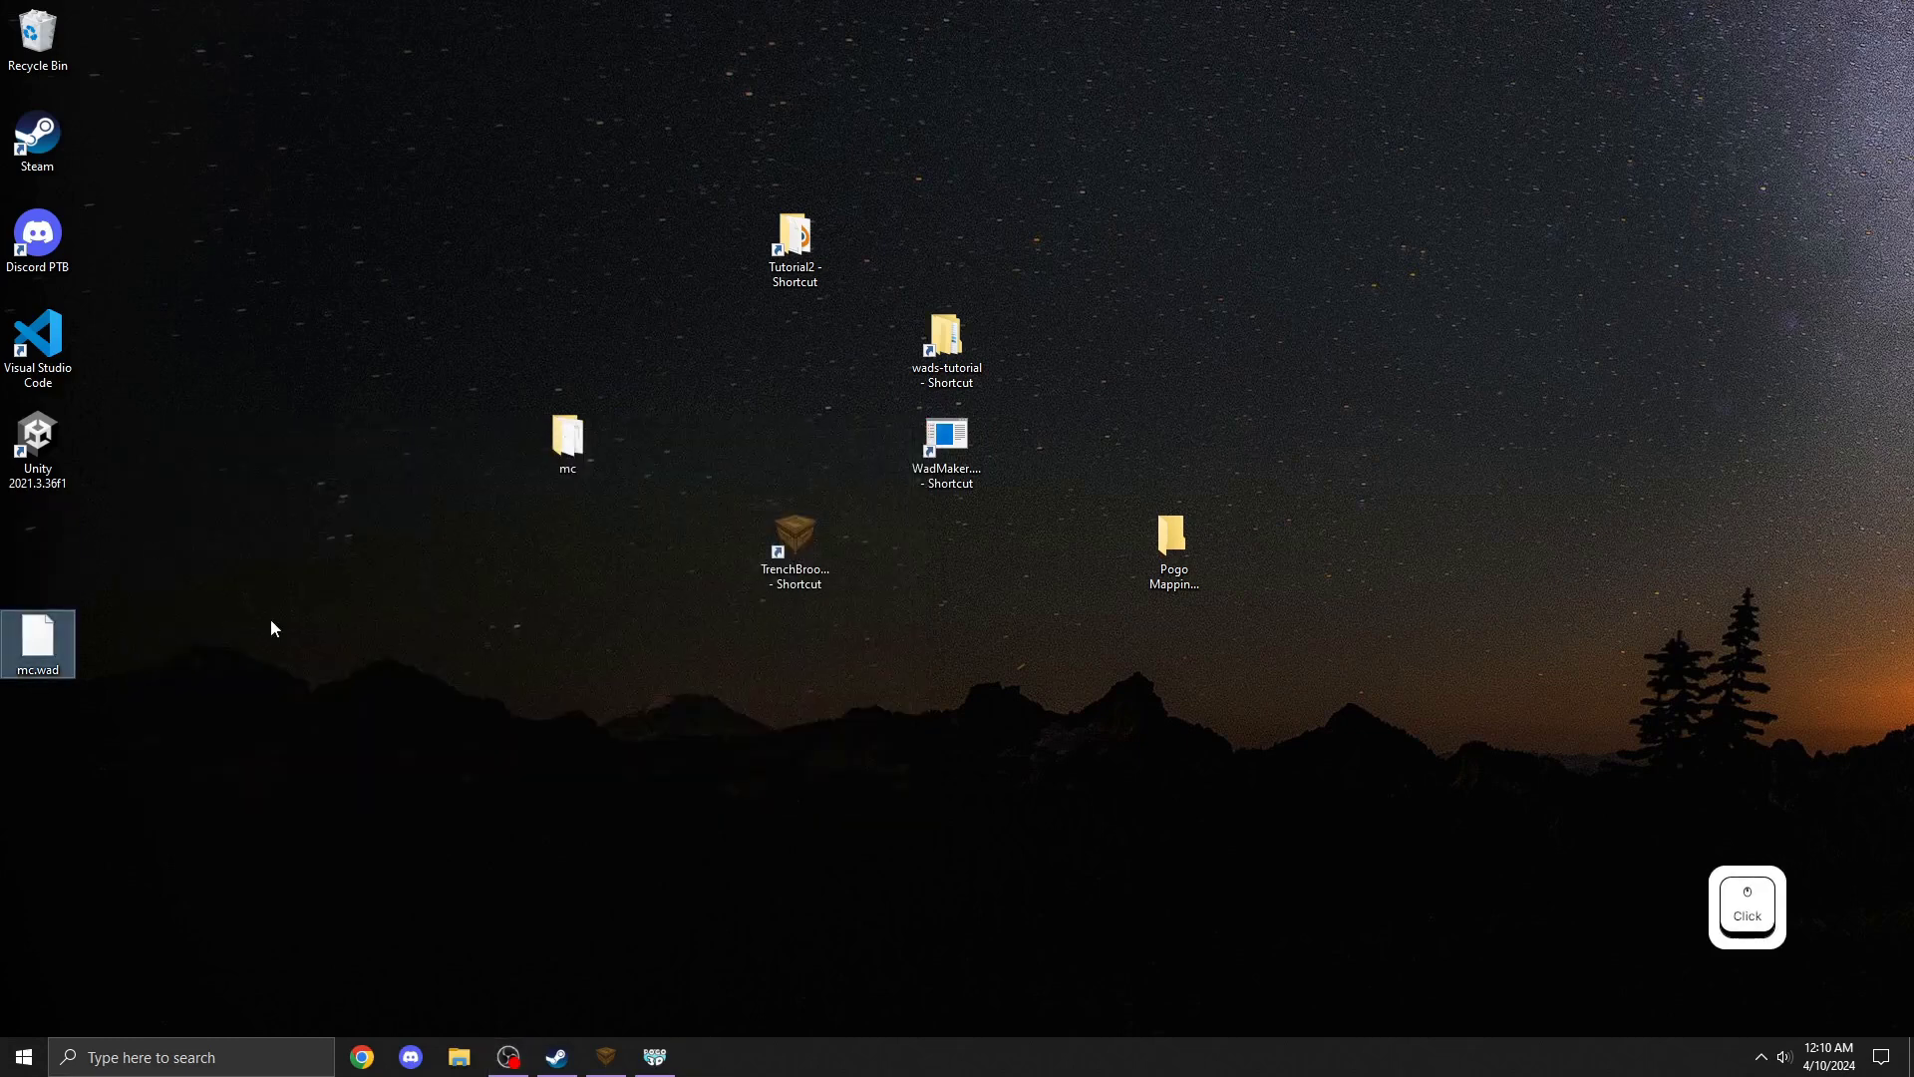
key("ctrl+c")
double_click(1157, 554)
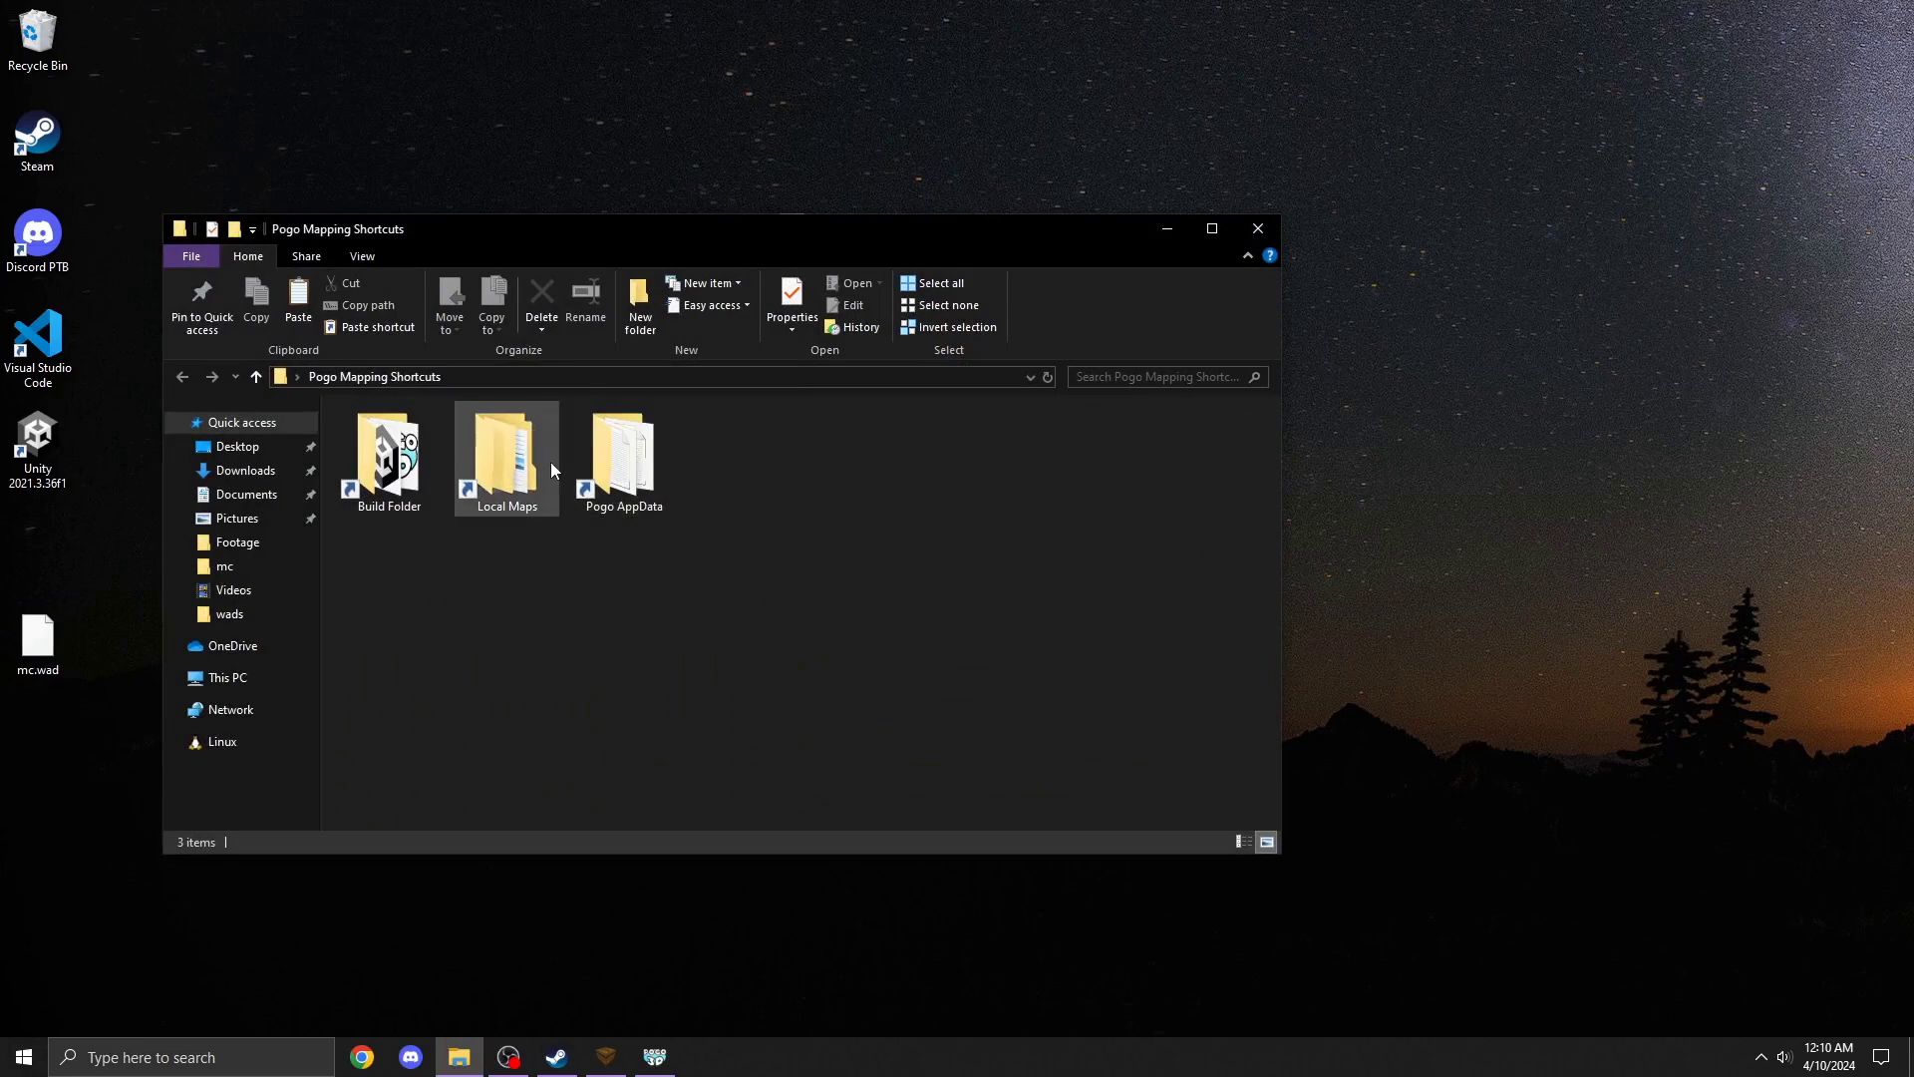
double_click(477, 463)
left_click(427, 439)
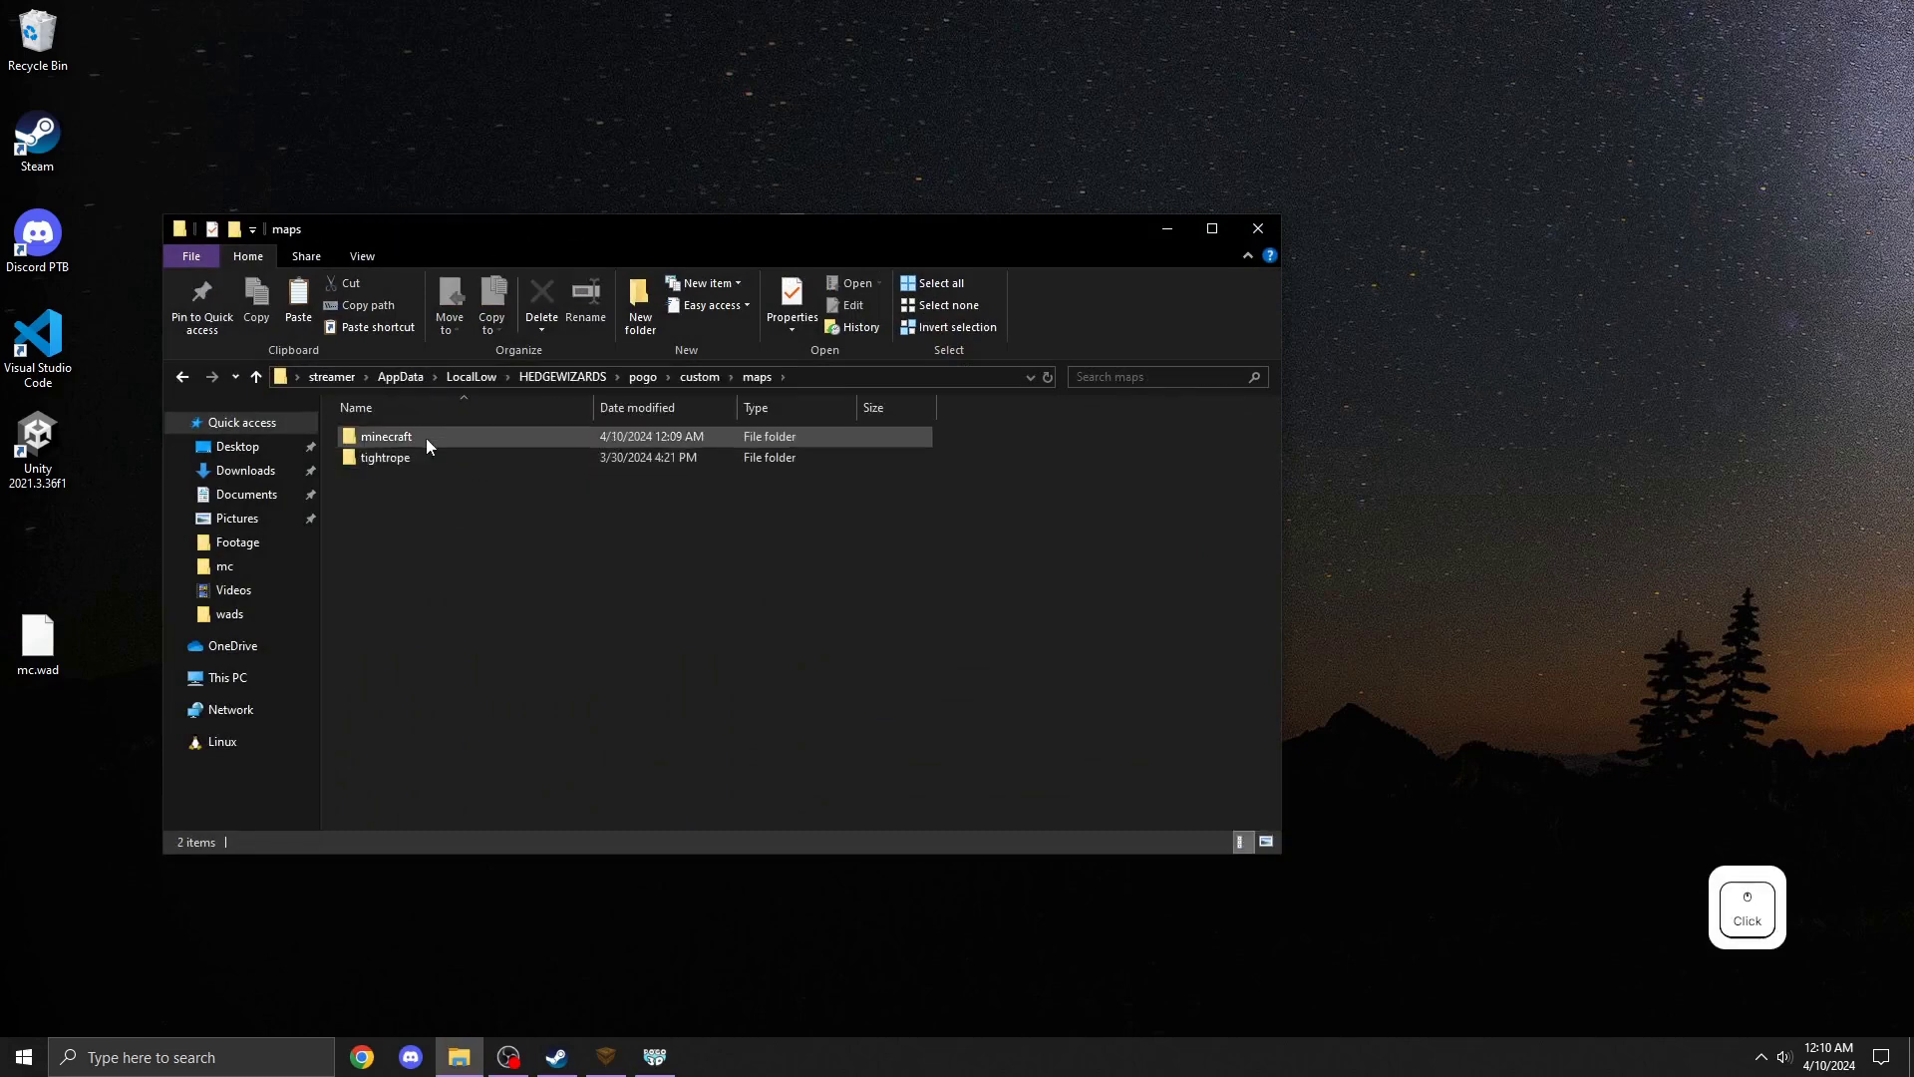
double_click(427, 439)
key("ctrl+v")
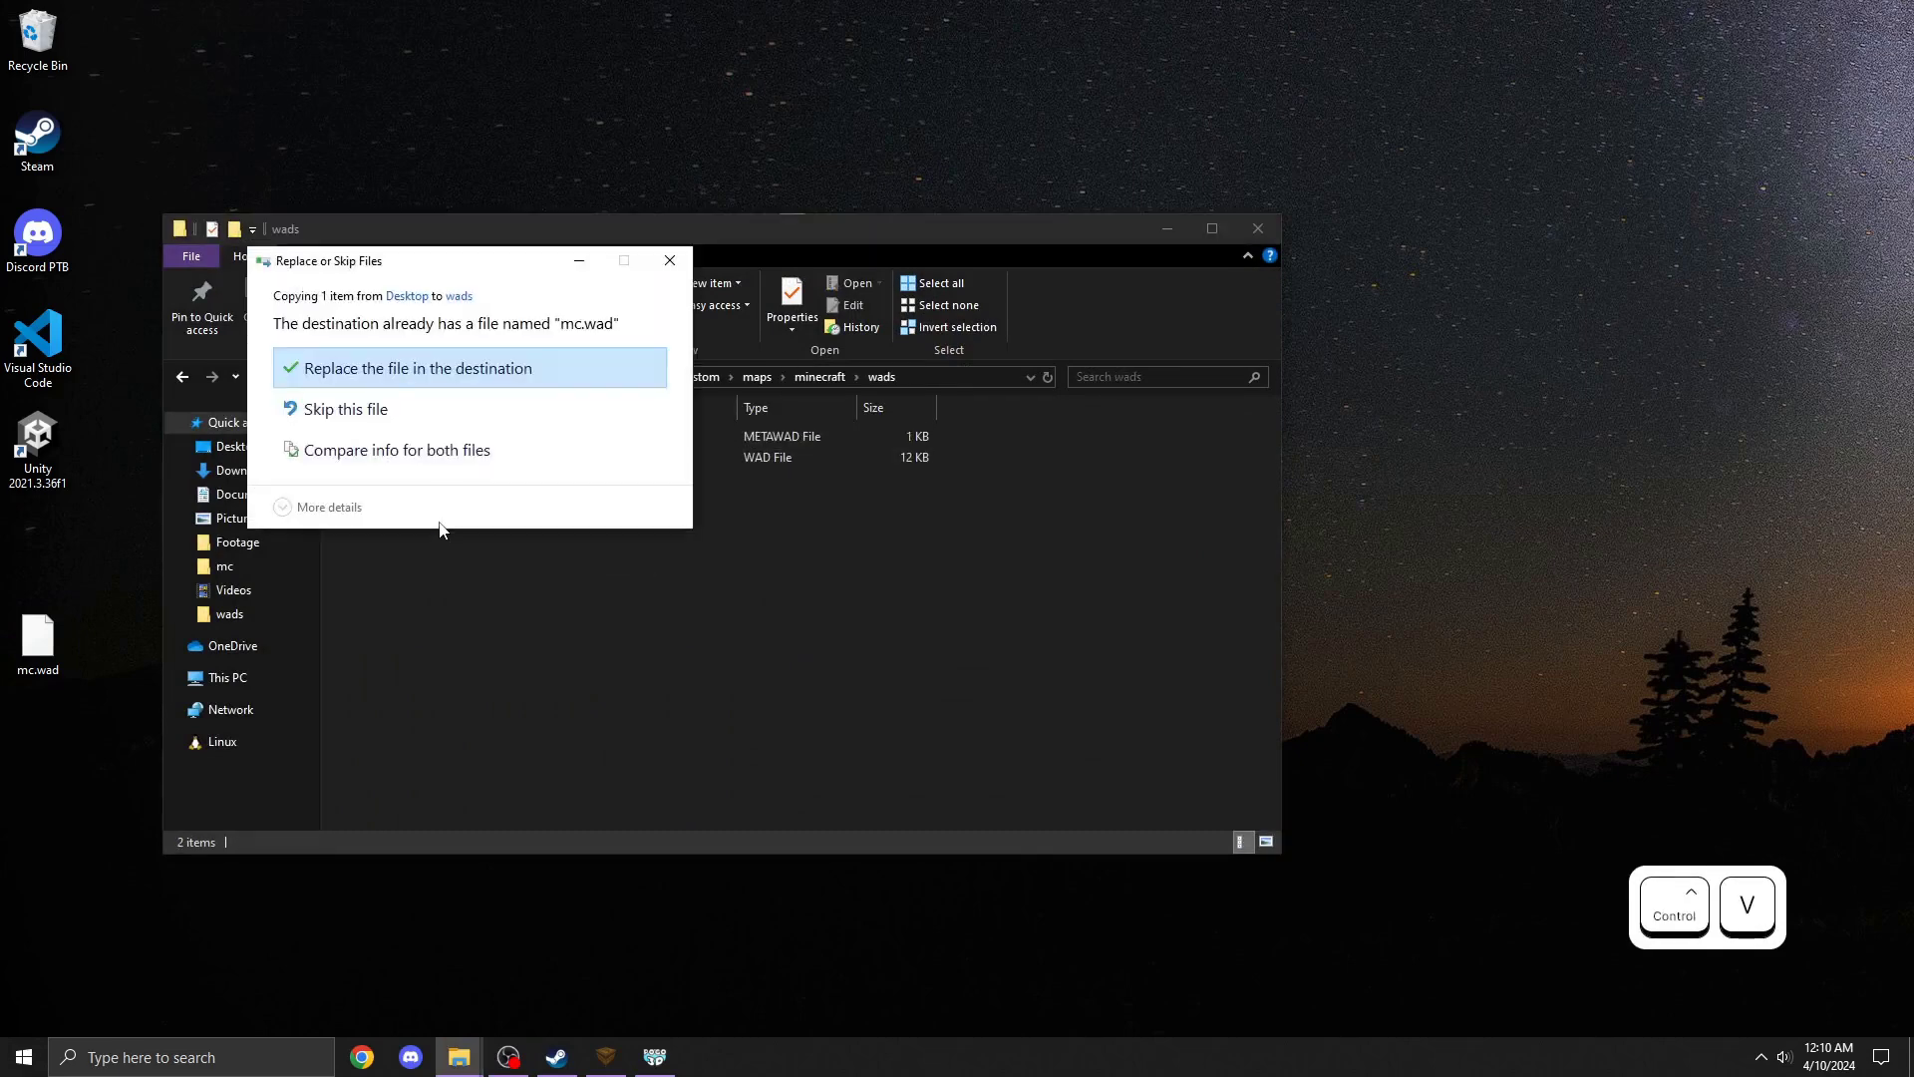
left_click(423, 370)
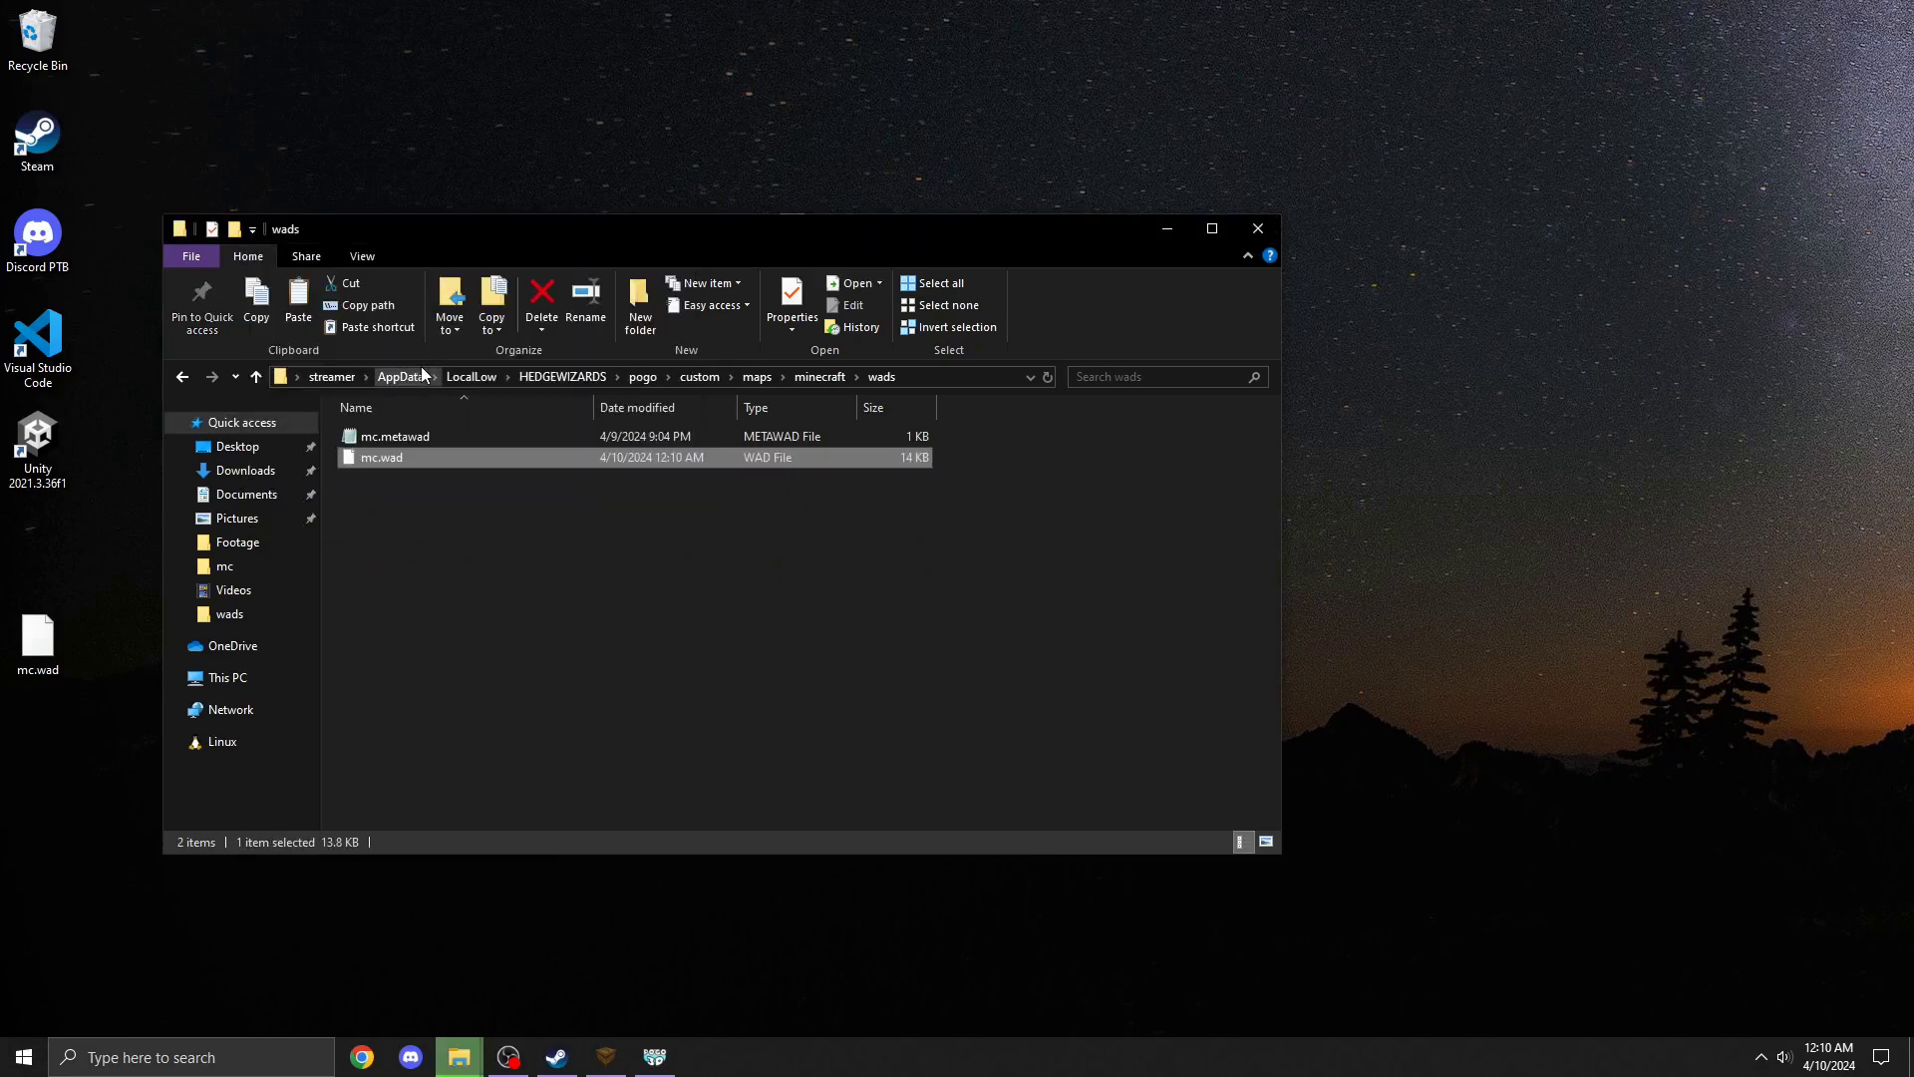
Open mc.metawad in Notepad, move its window aside and return to the wads folder
double_click(435, 431)
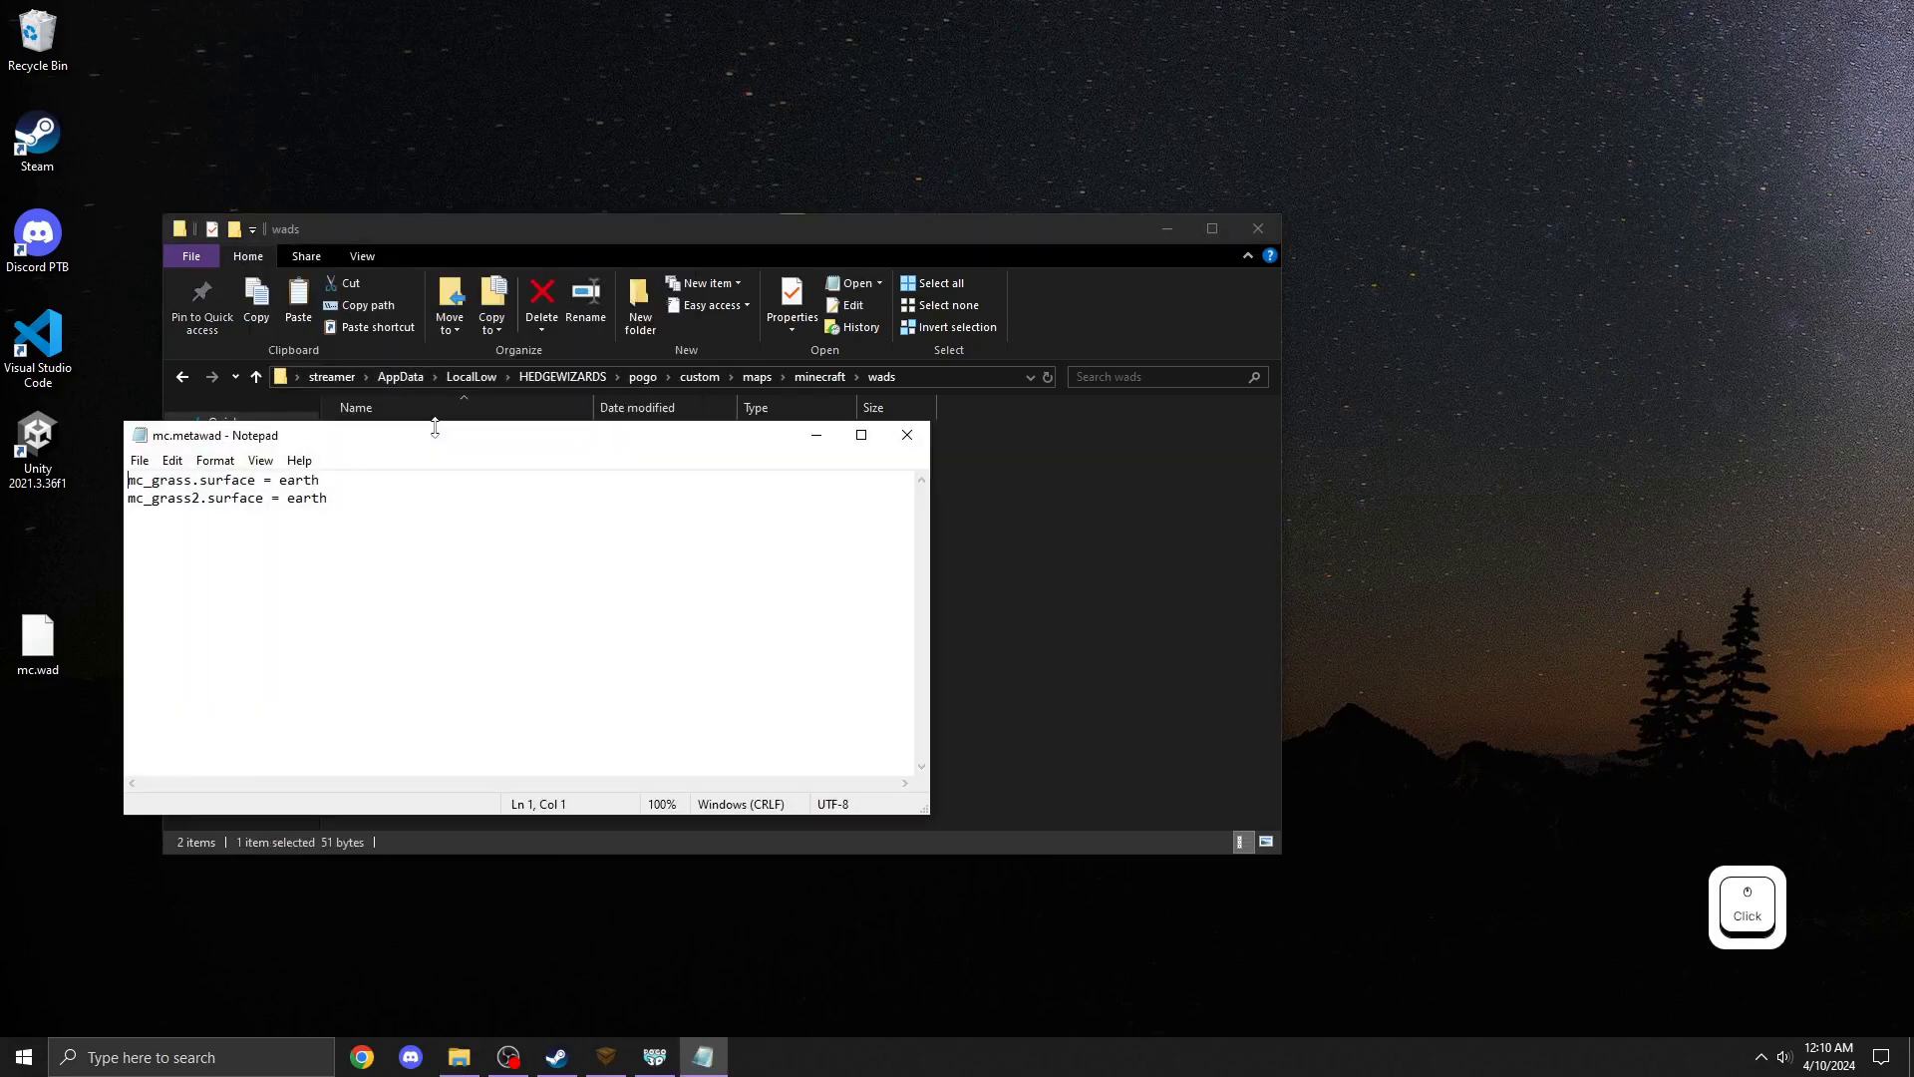
left_click_drag(442, 442, 466, 510)
left_click(1055, 557)
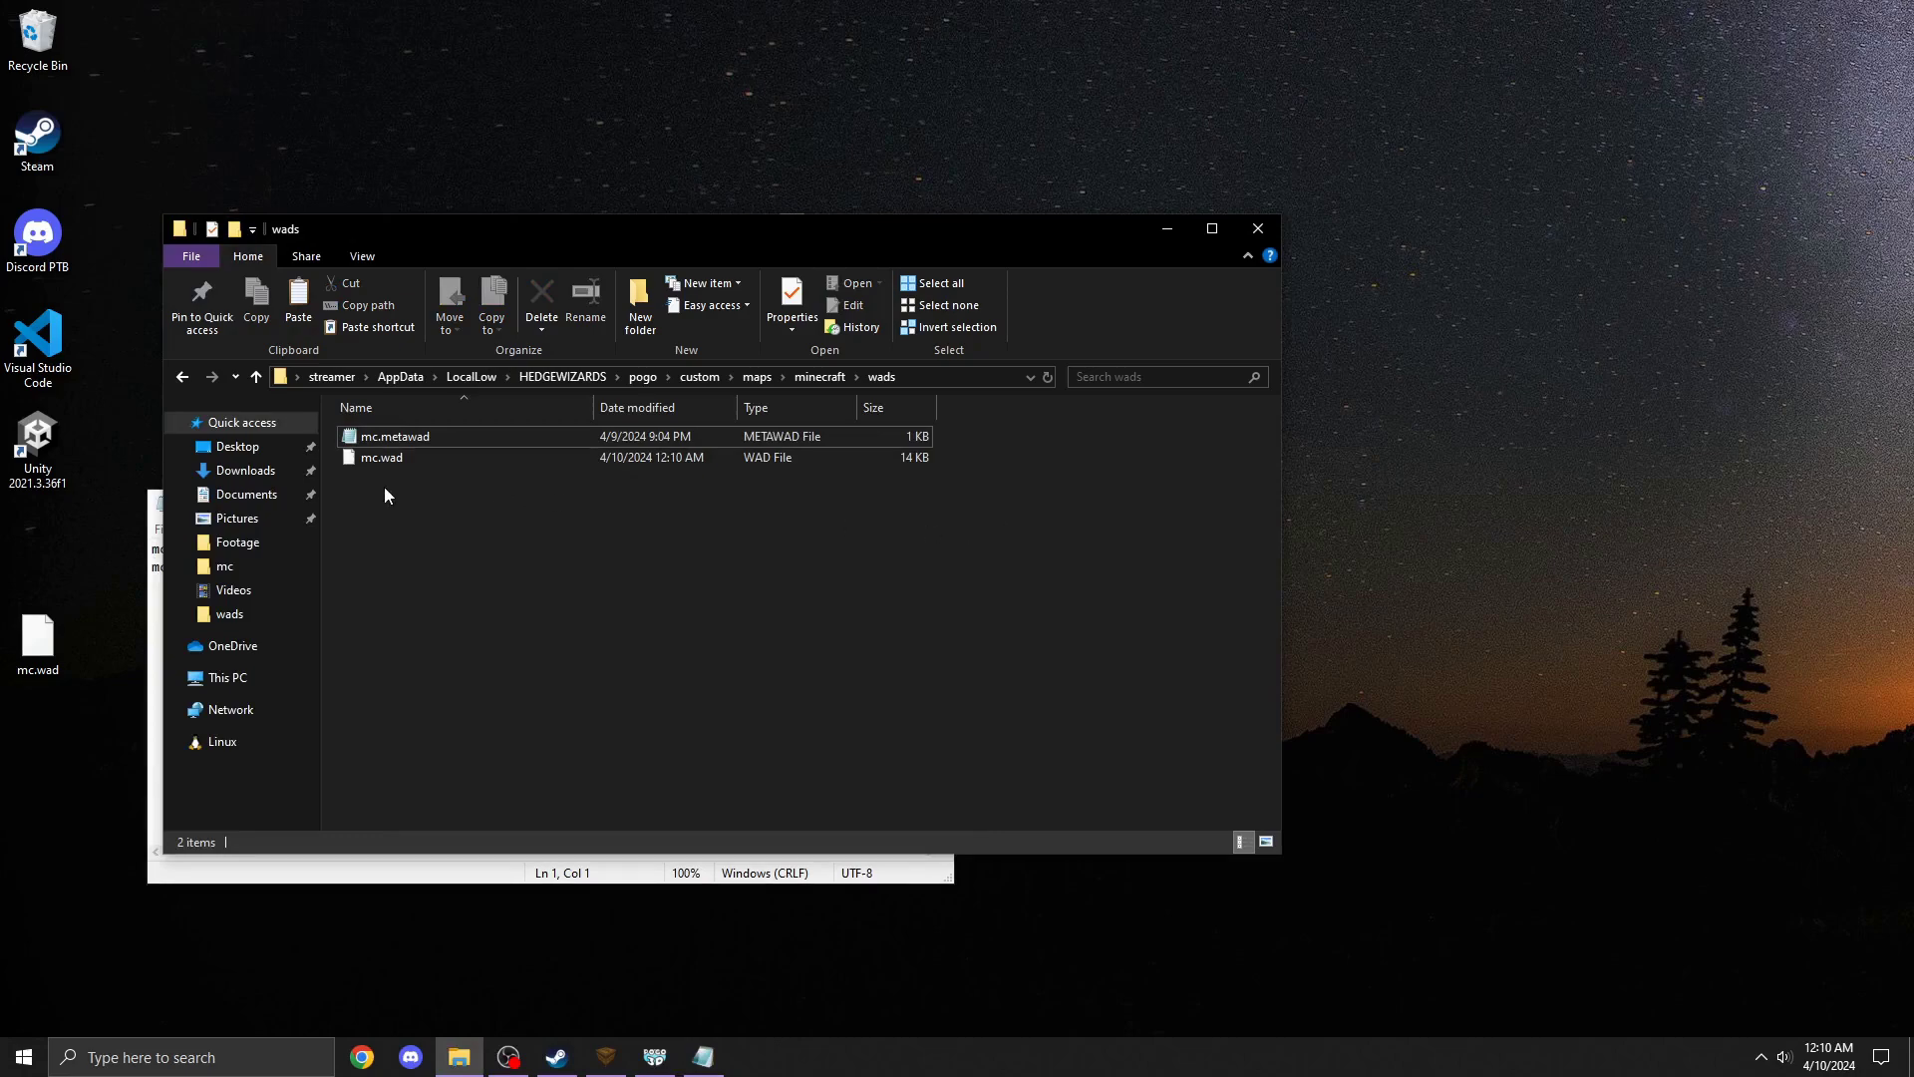
Open pogostock.metawad from the Pogo3D build folder's custom wads folder and move its window beside the file list
left_click(267, 471)
left_click(249, 446)
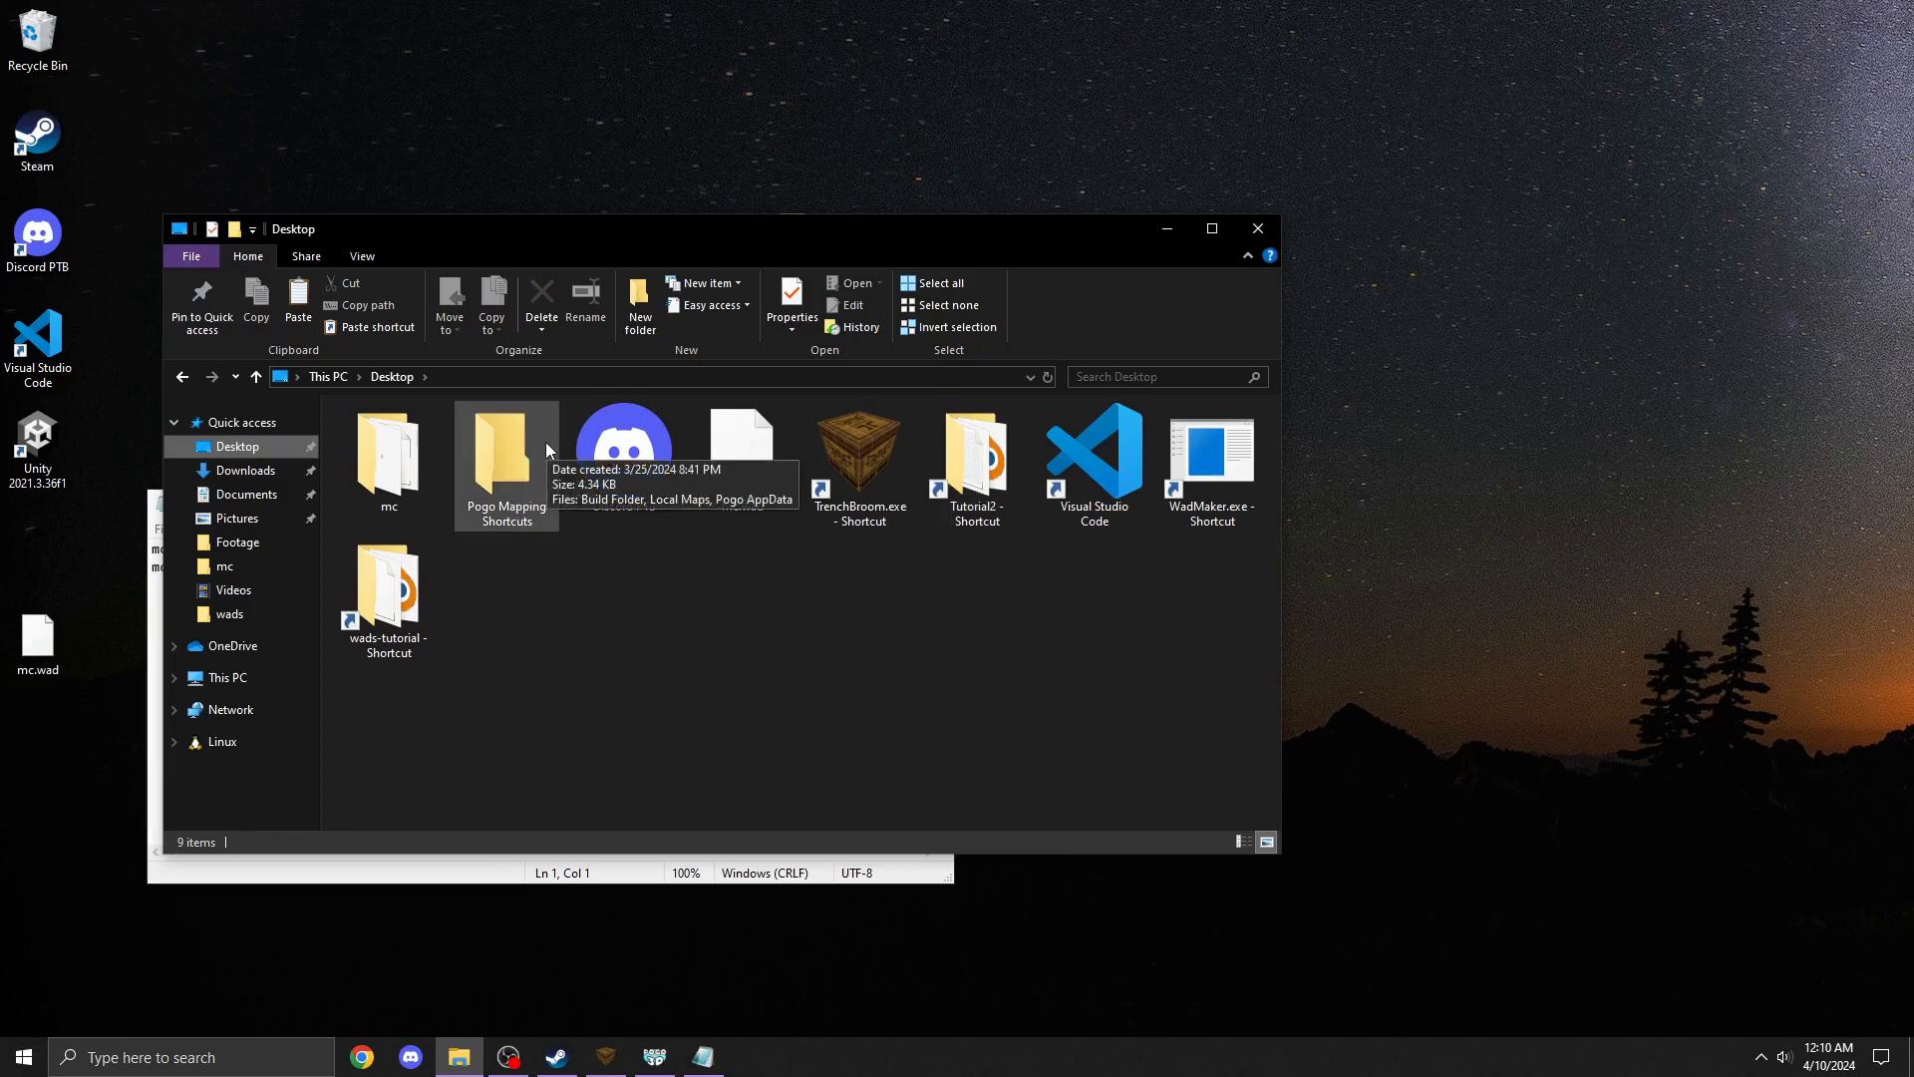
double_click(481, 493)
double_click(389, 454)
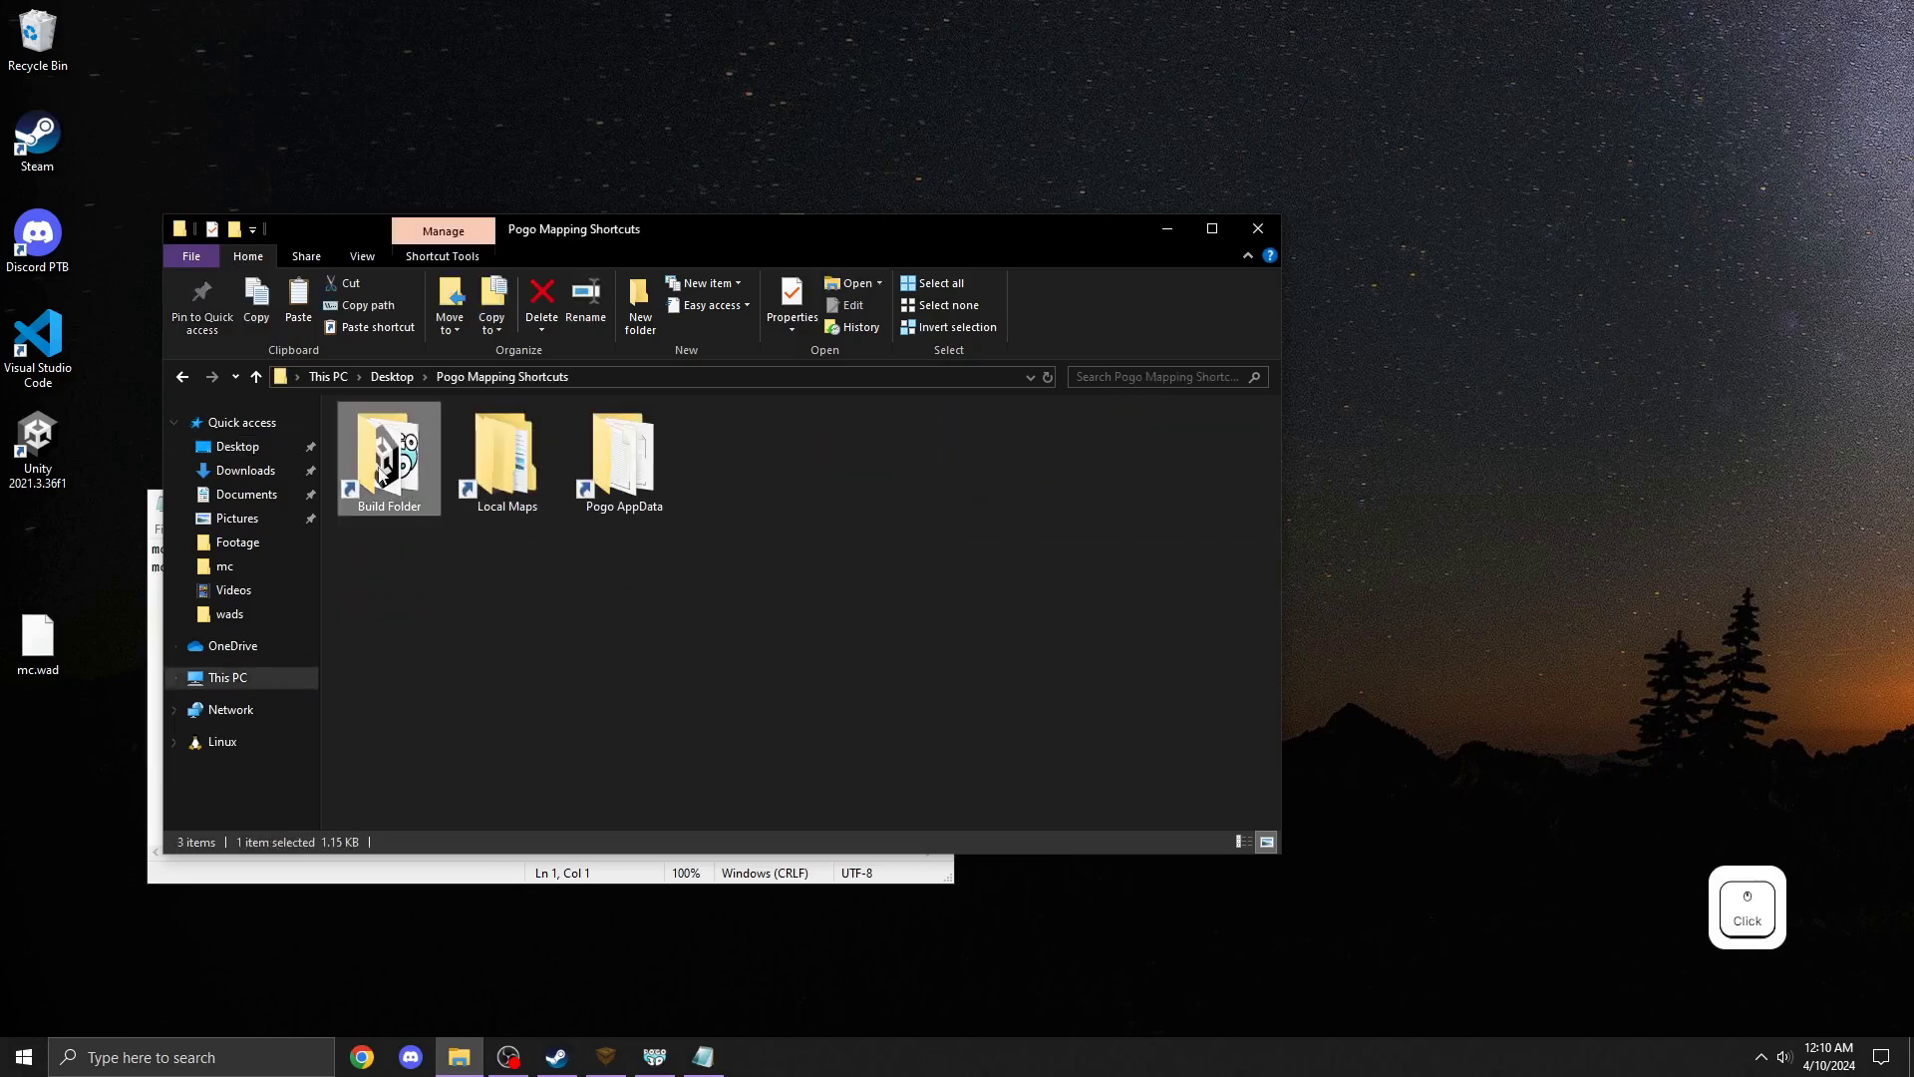
double_click(391, 439)
double_click(401, 471)
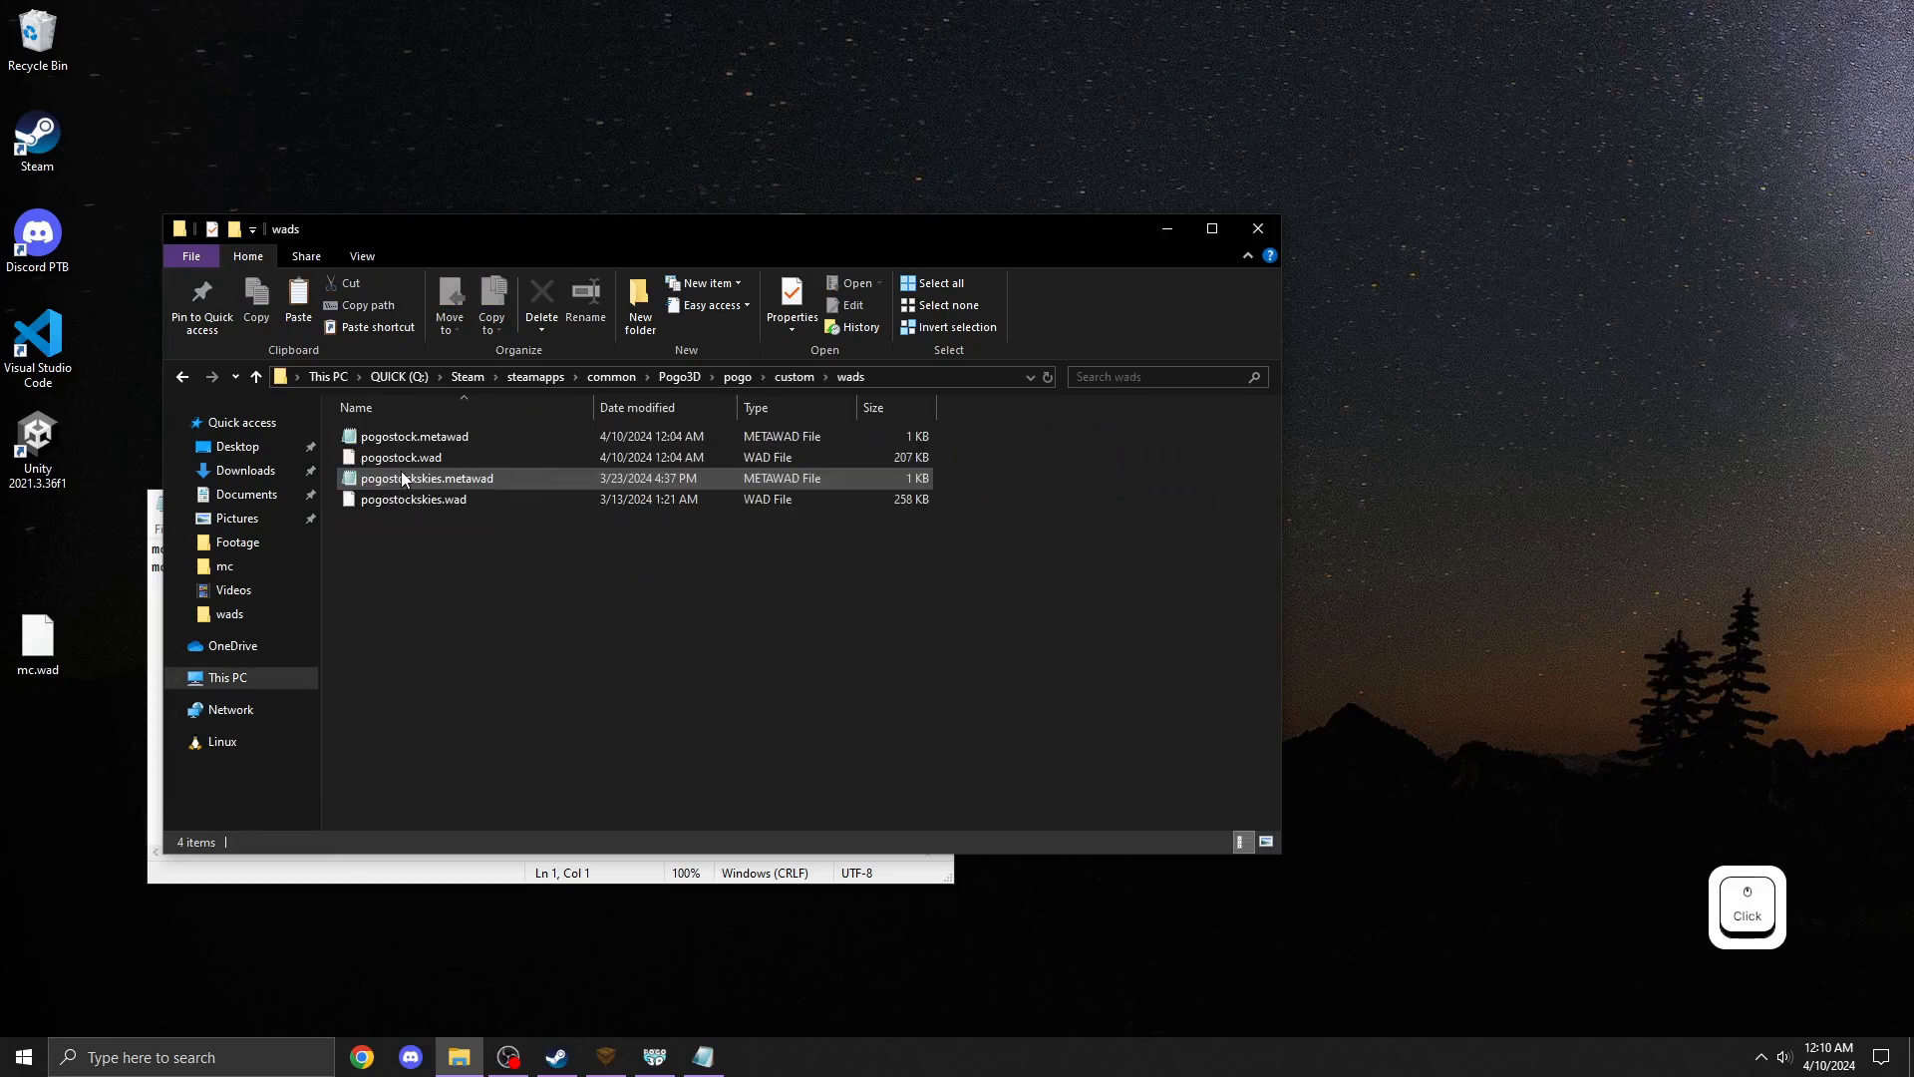
double_click(415, 439)
left_click_drag(499, 431, 1173, 482)
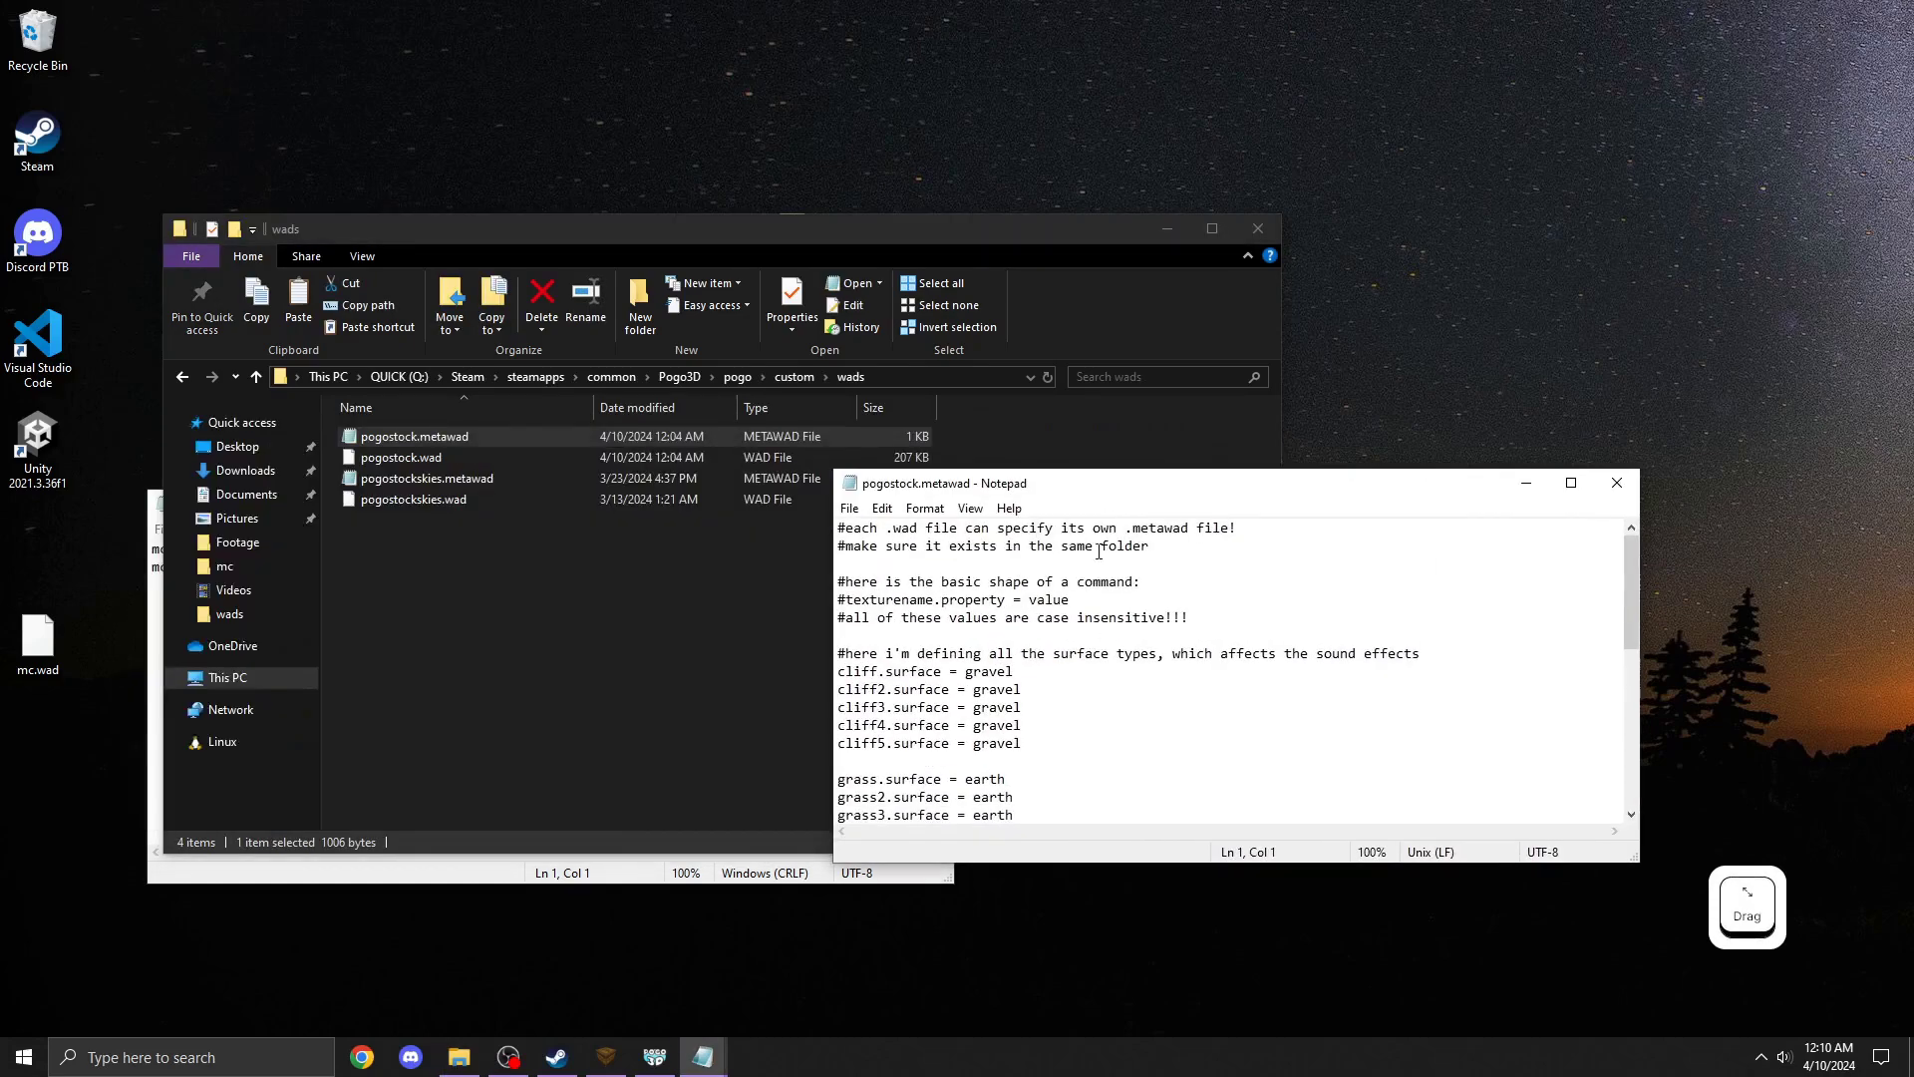
Examine the {chainlink surface and shader lines at the end of pogostock.metawad with mc.metawad brought up alongside
scroll(1017, 695, "down", 4)
scroll(1017, 696, "down", 3)
left_click_drag(1080, 802, 766, 711)
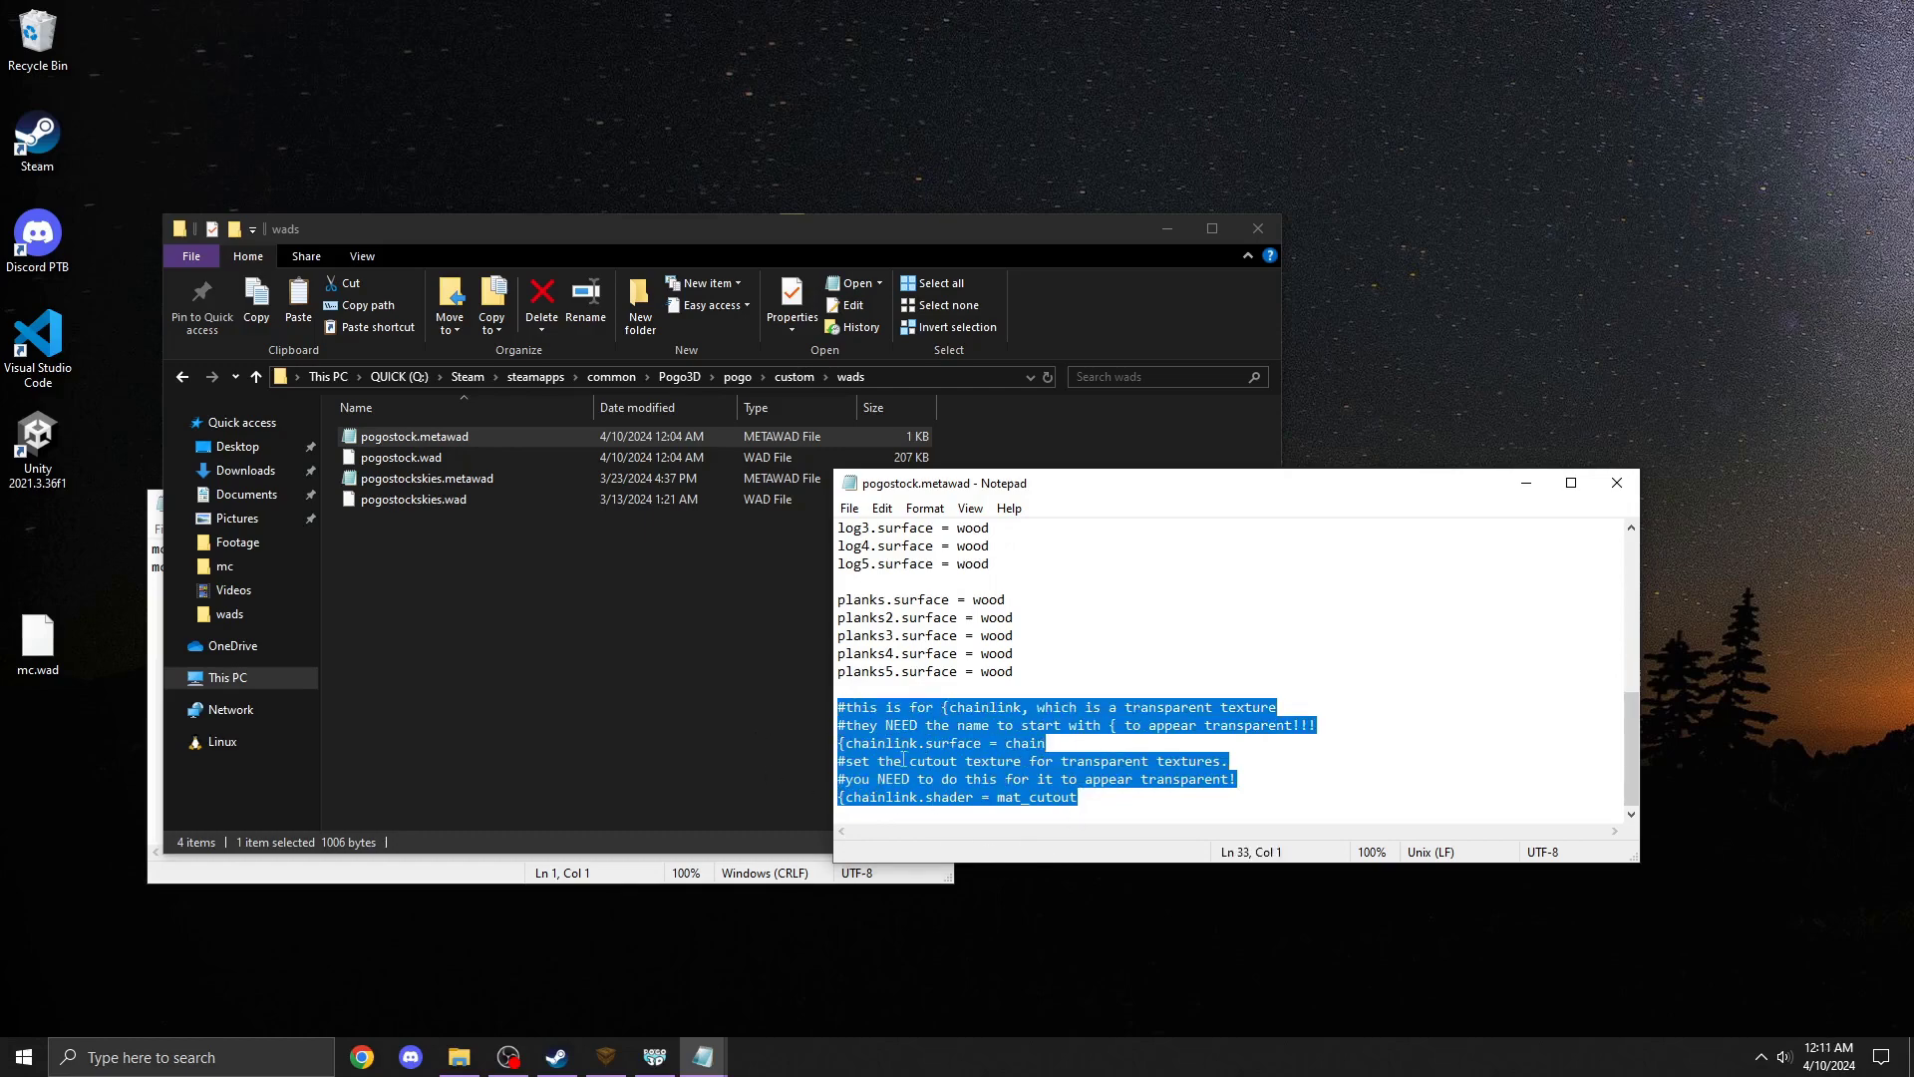
left_click_drag(1279, 708, 843, 714)
left_click(841, 709)
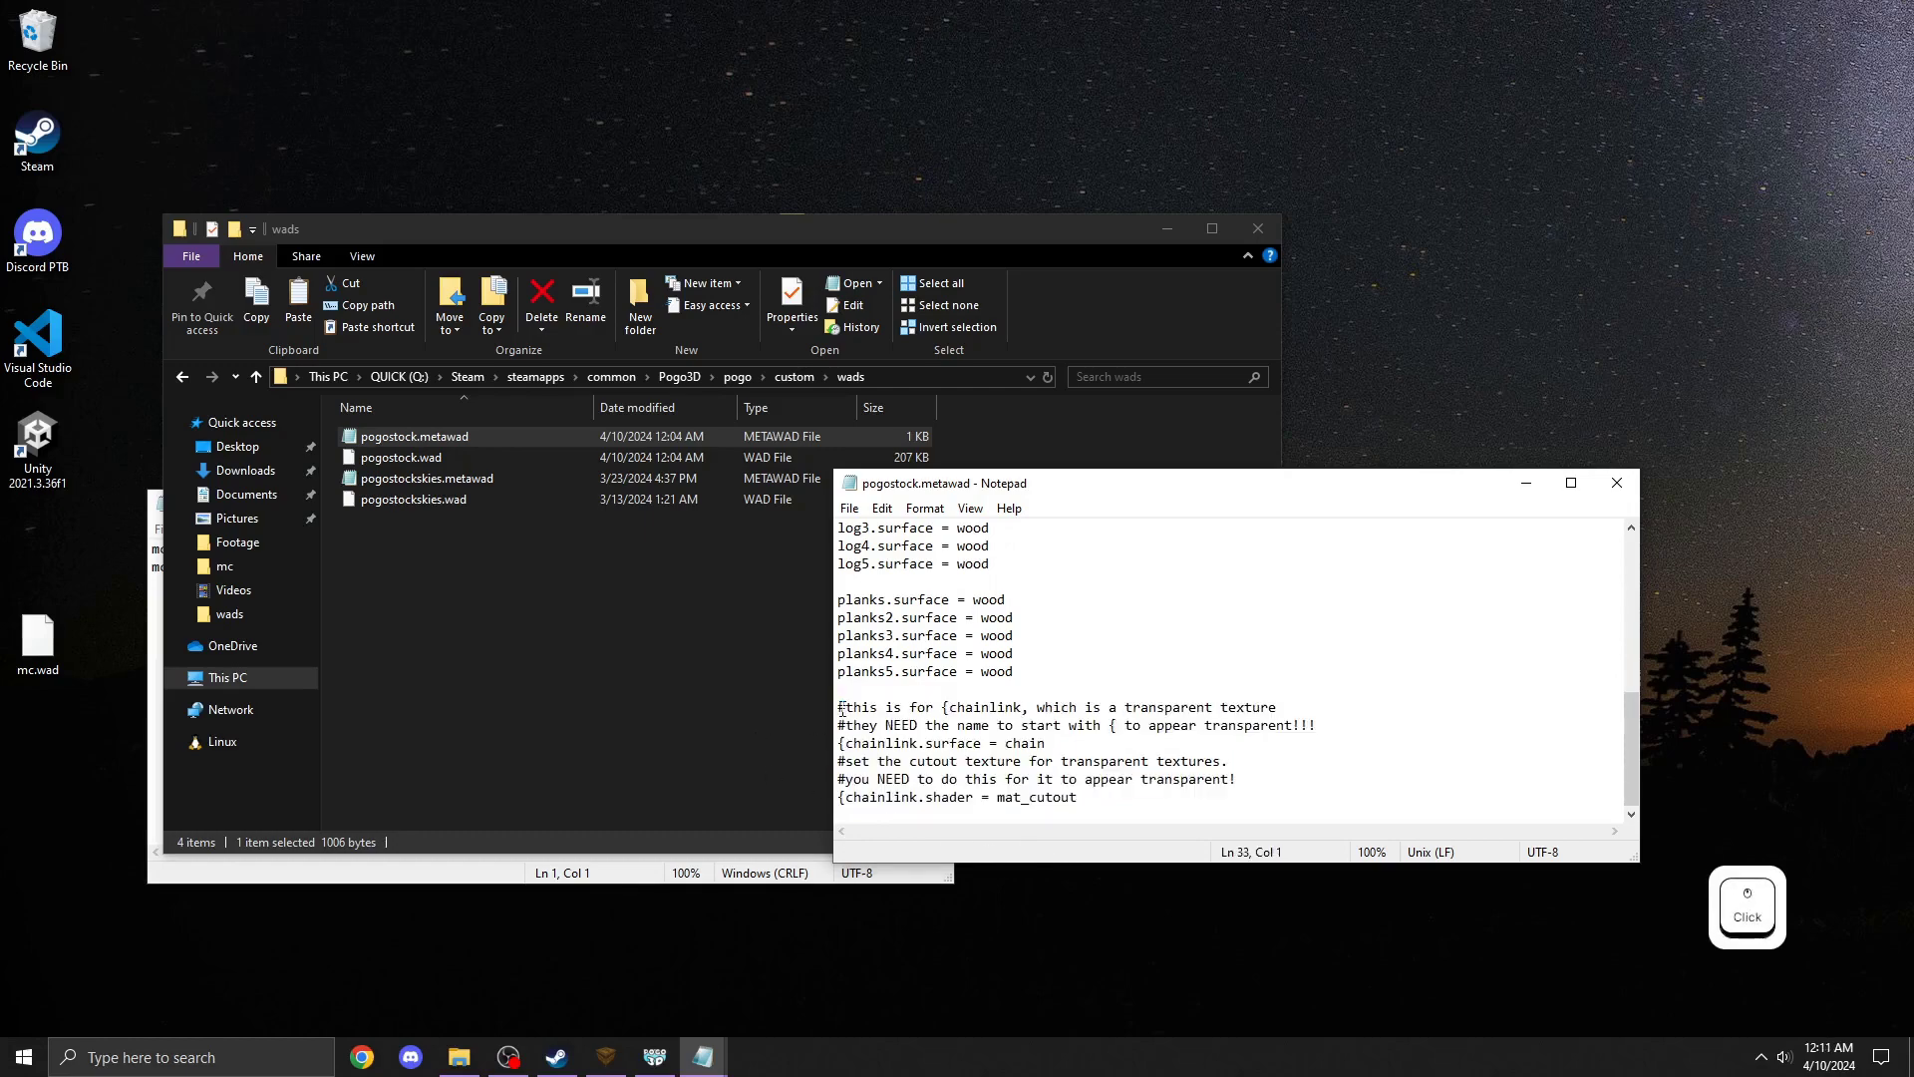
left_click(393, 870)
left_click(1235, 817)
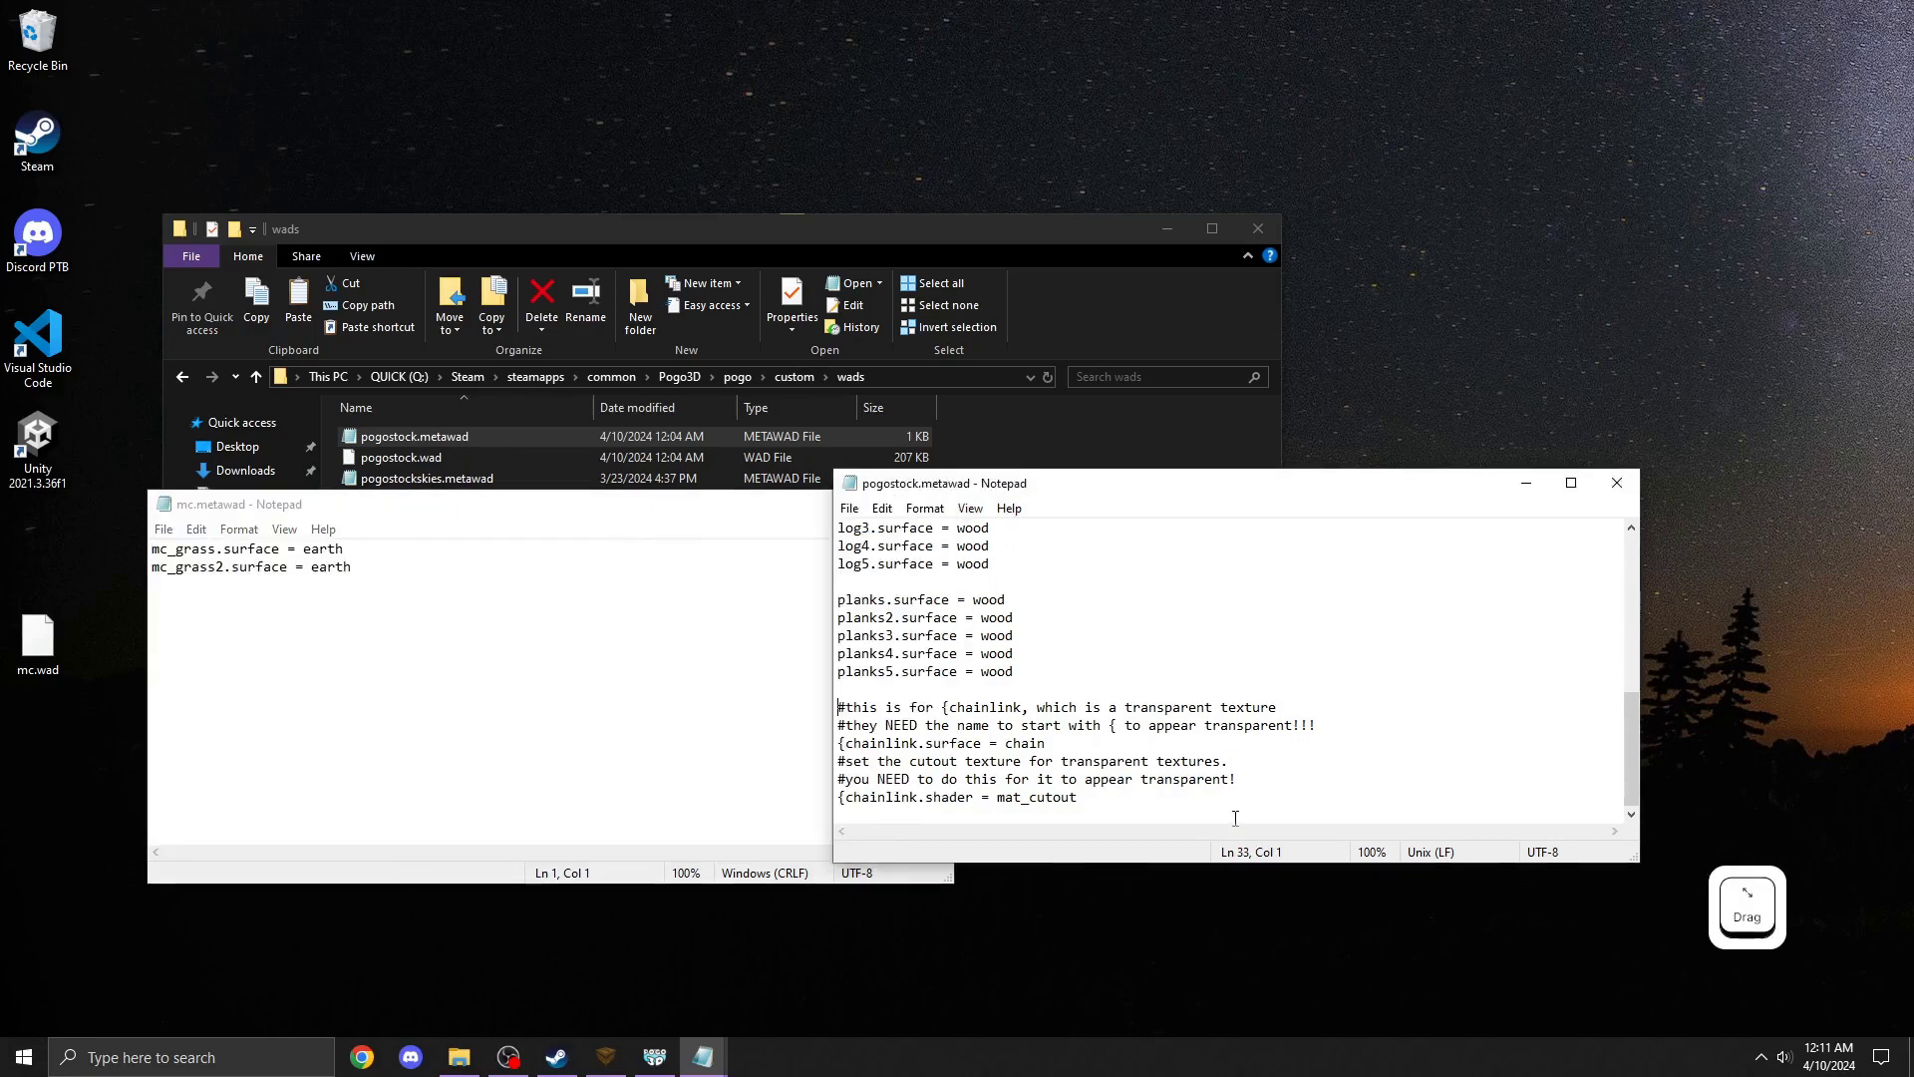
Add the line "{mc_glass.surface = default" to mc.metawad after a blank line, with the mc texture folder in view
left_click_drag(1047, 744, 823, 738)
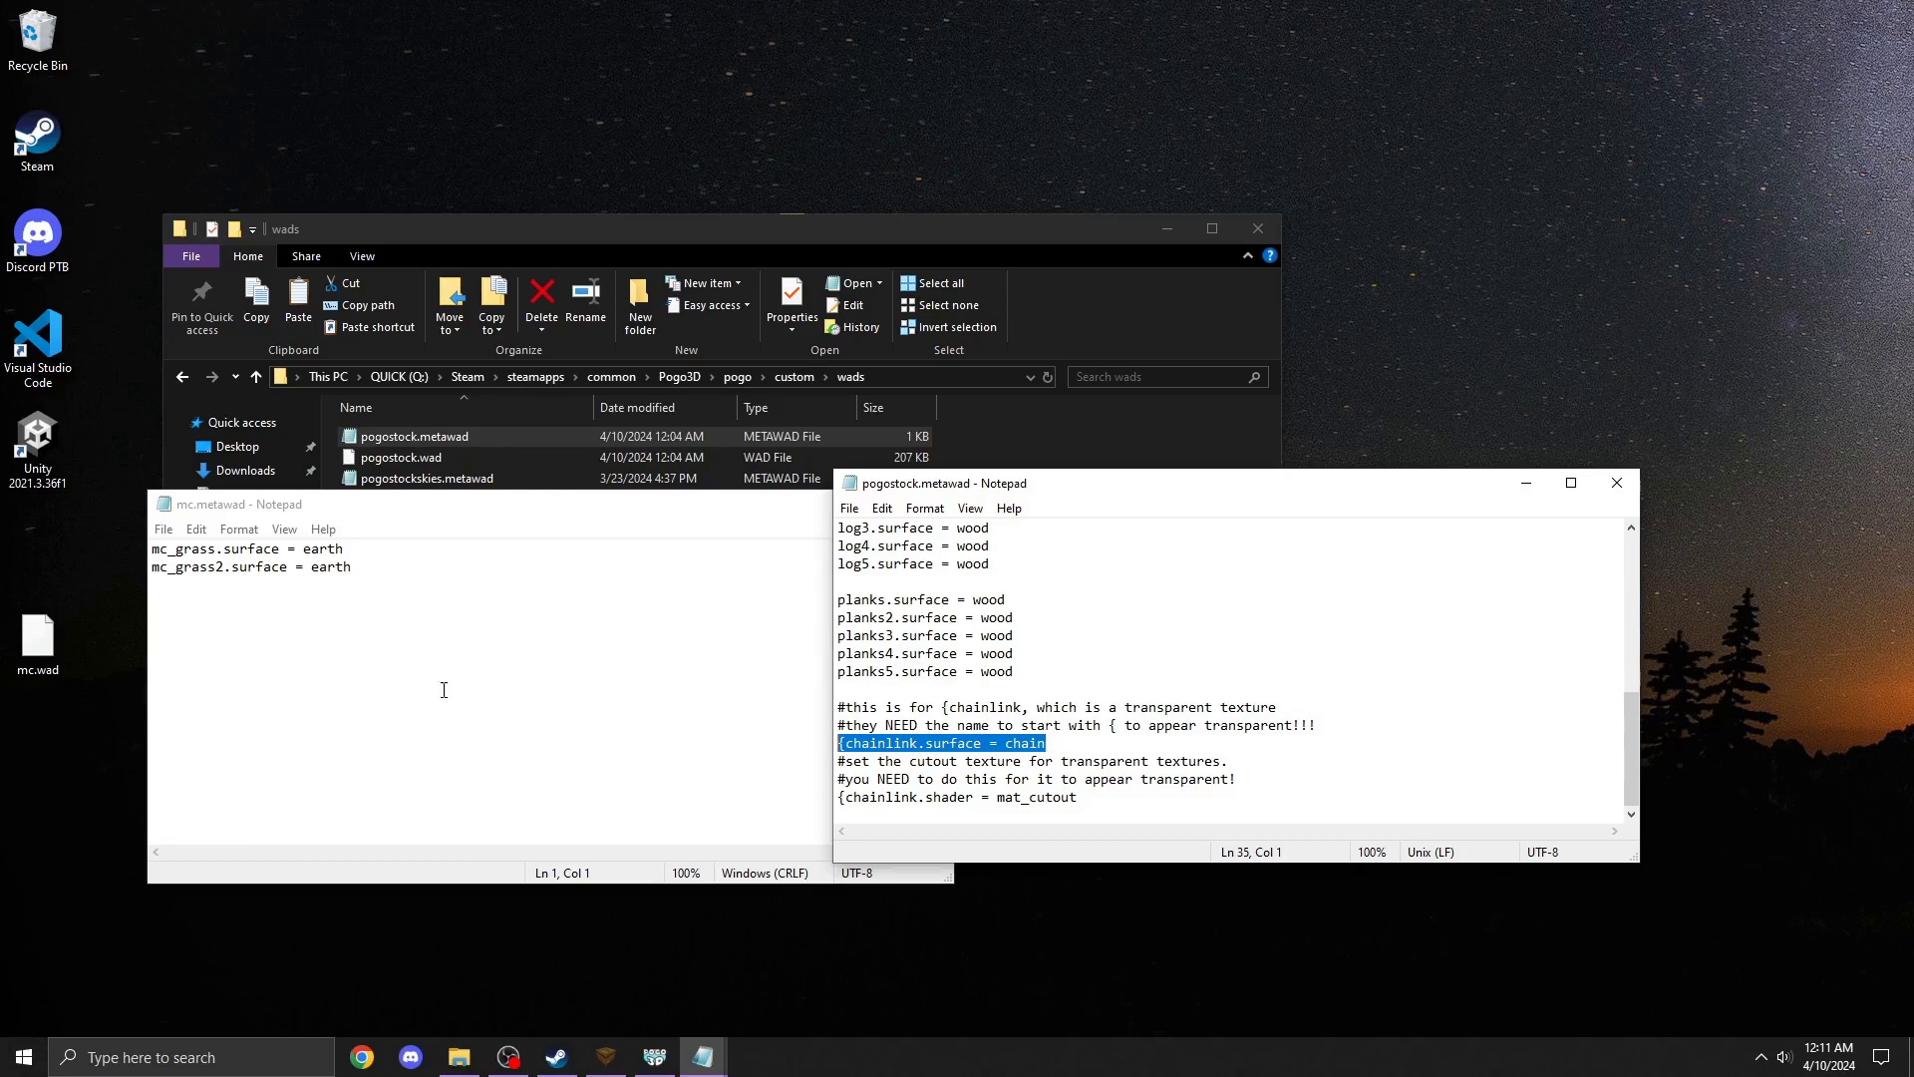
left_click(462, 578)
left_click_drag(848, 232, 1232, 230)
left_click(1641, 228)
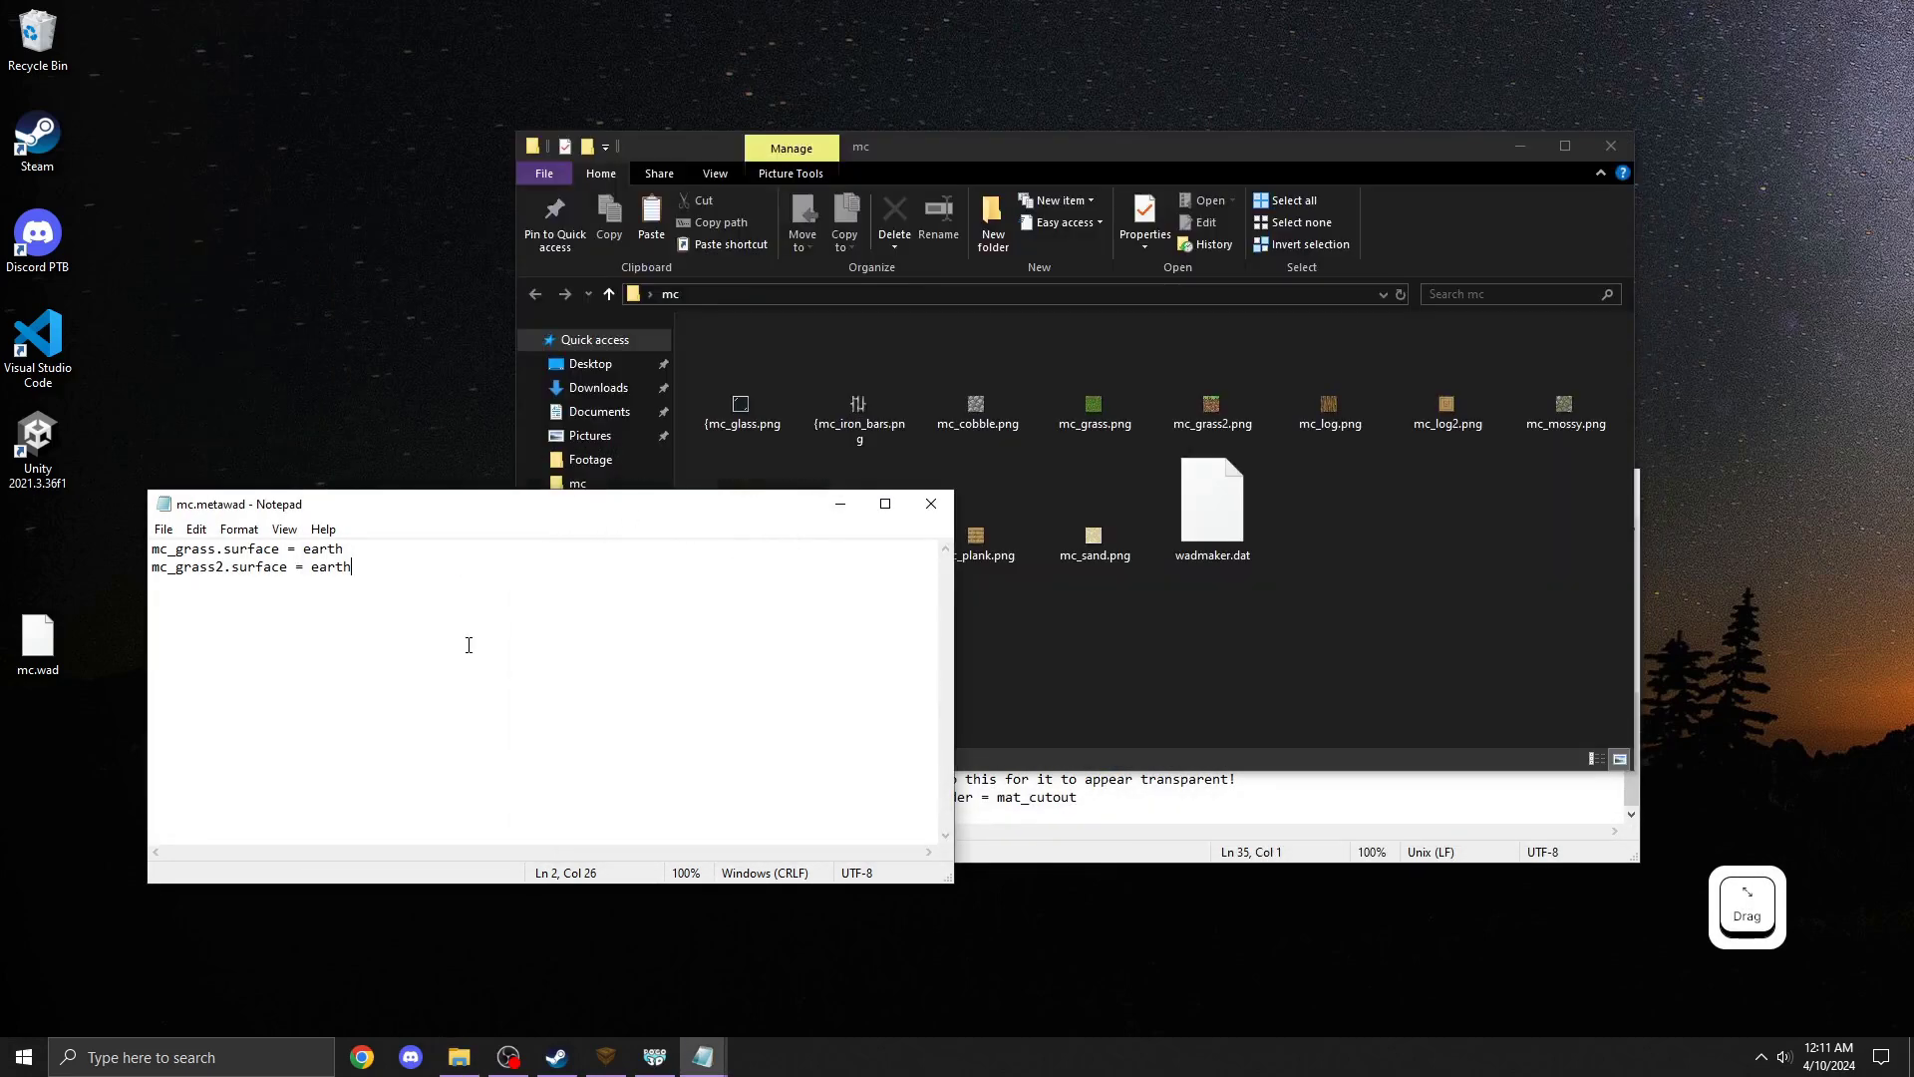
key("Return")
type("{mc_")
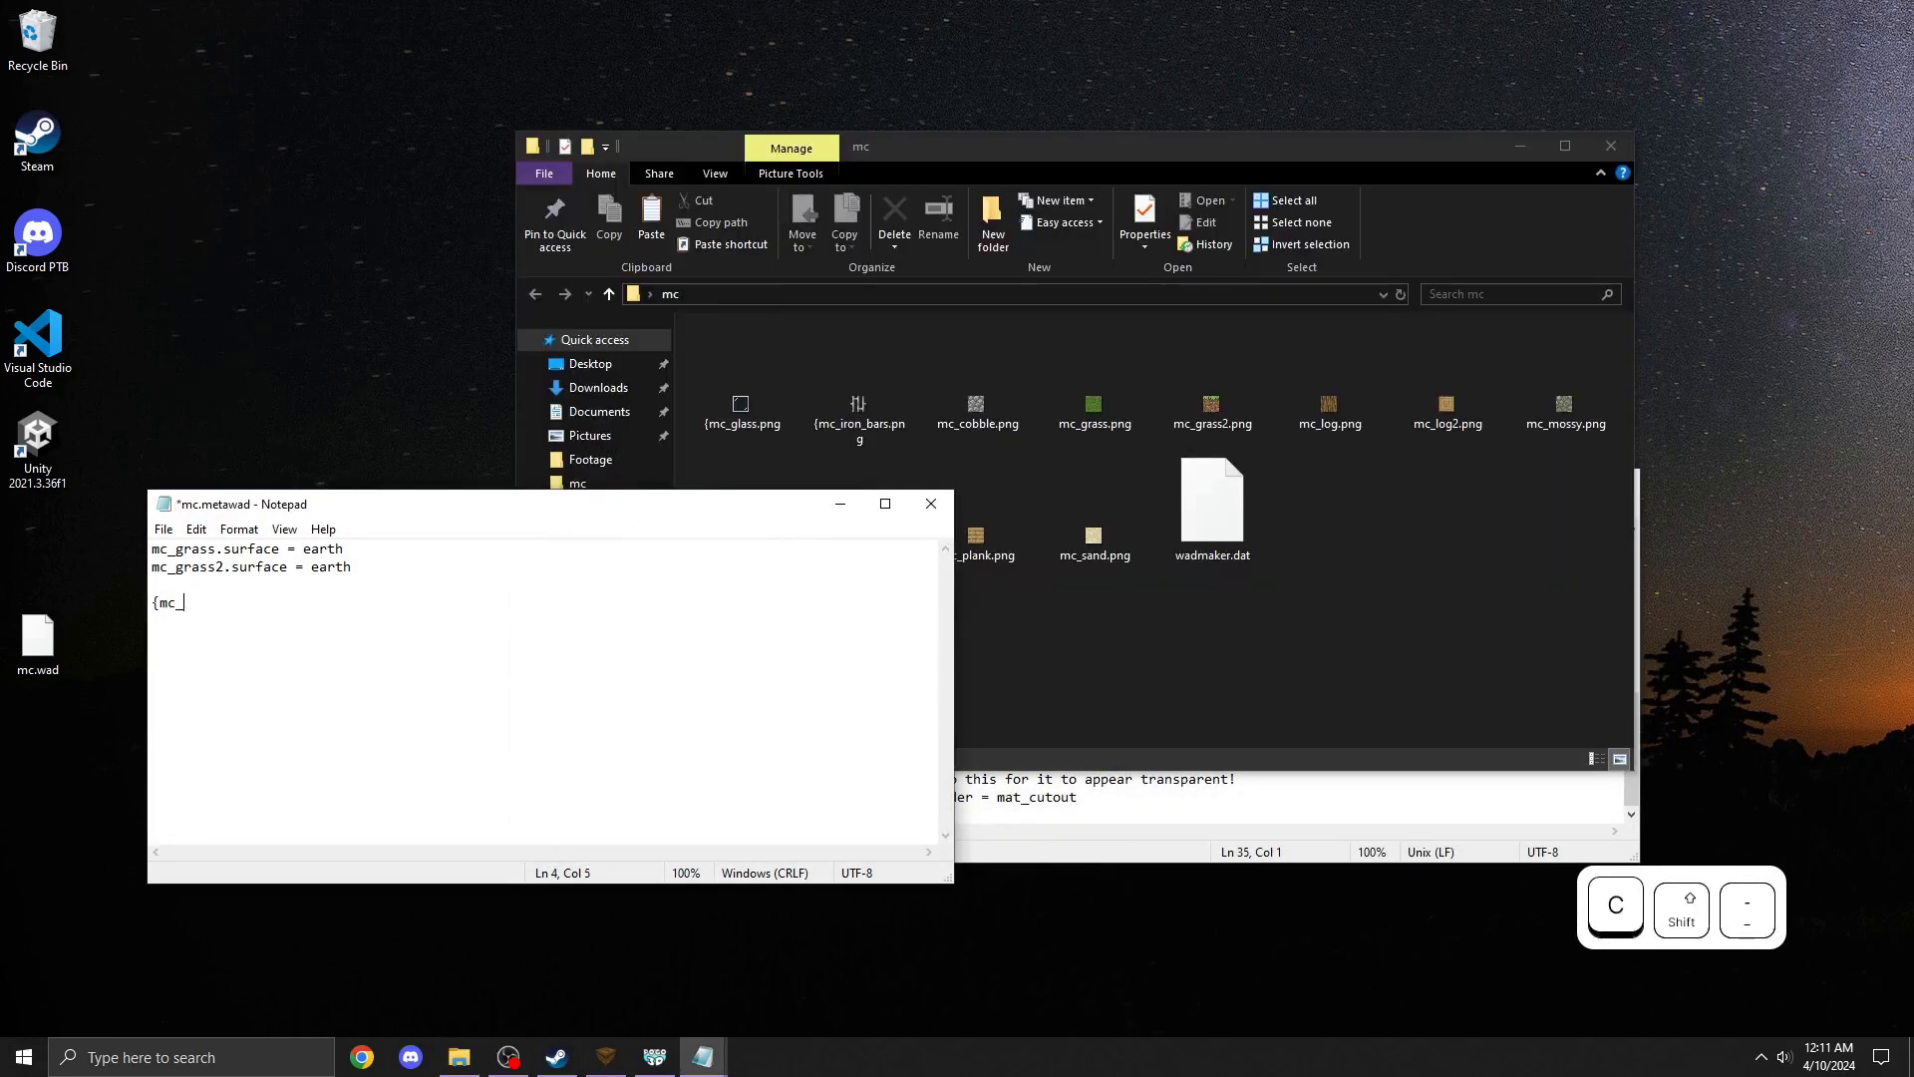
type("glass.surface = ")
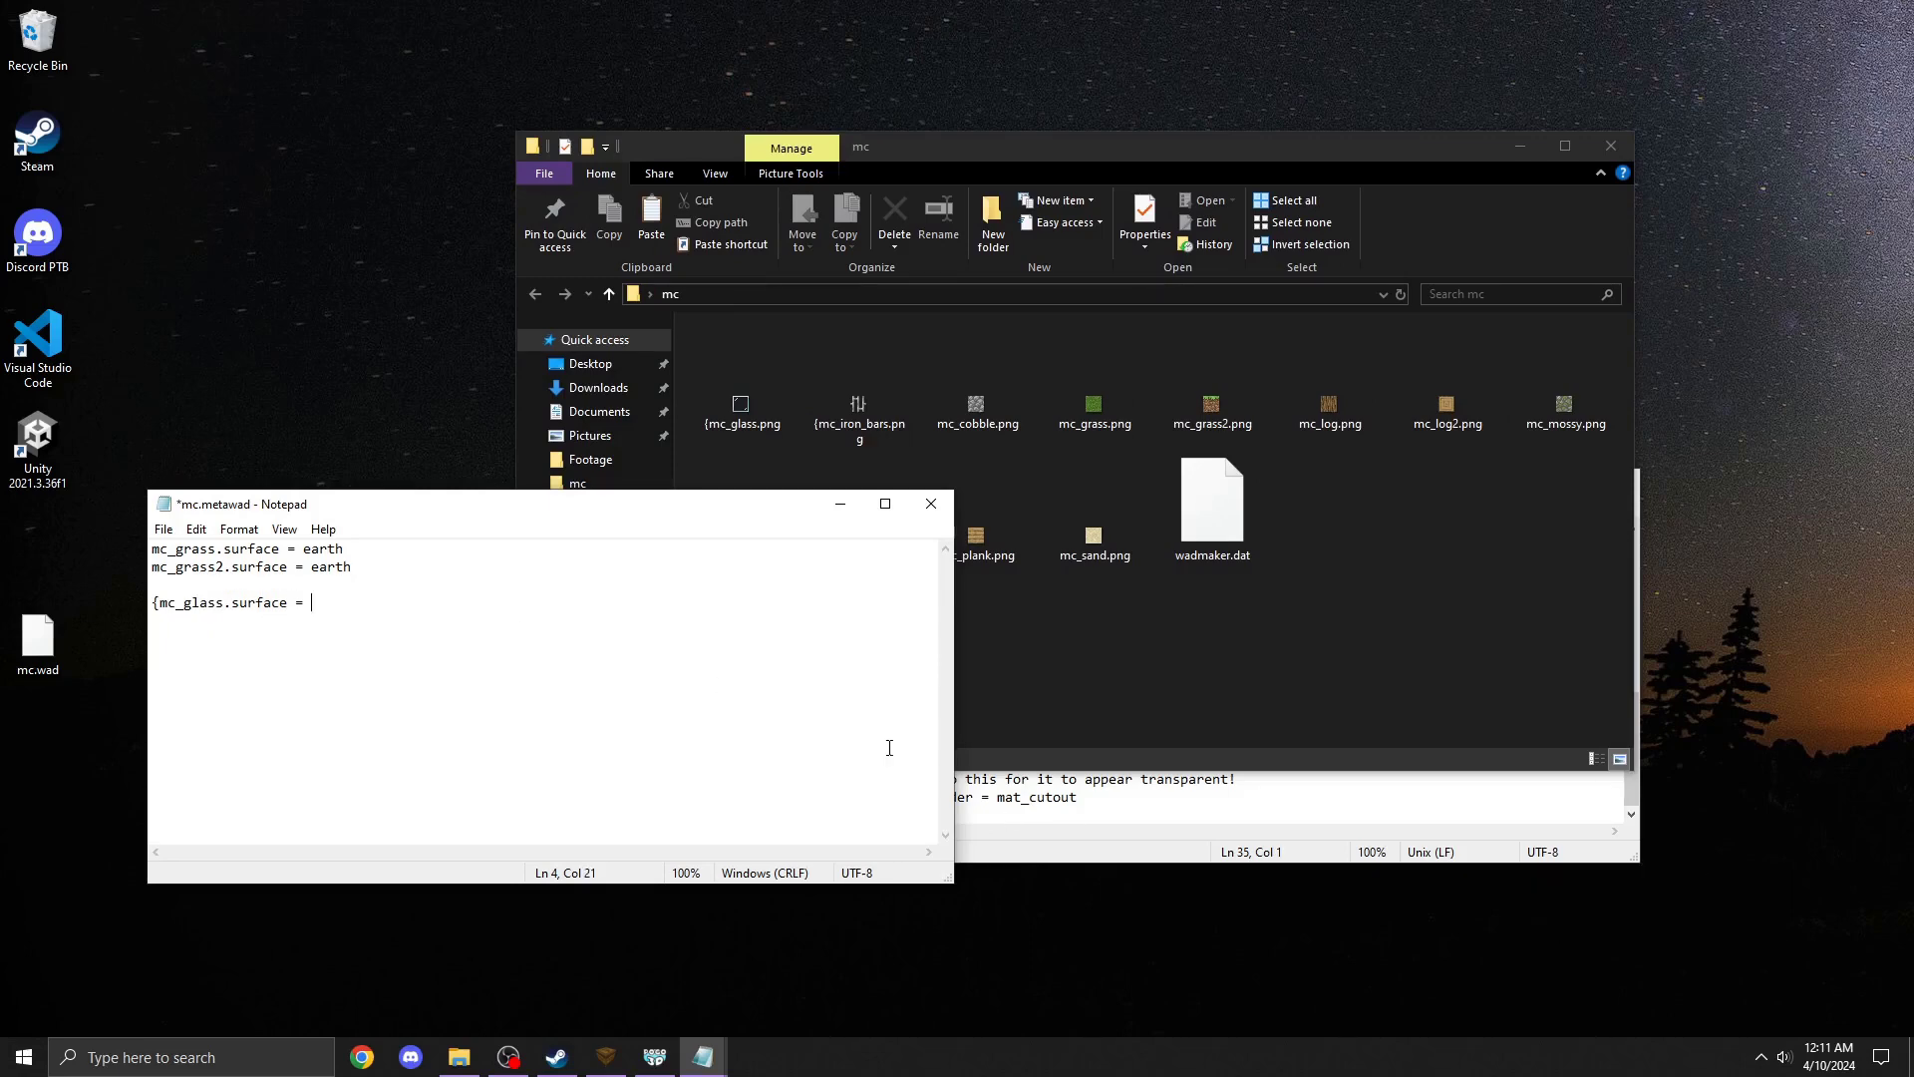
type("default")
Add the line "{mc_glass.shader = mat_cutout" to mc.metawad, following the {chainlink.shader line in pogostock.metawad
left_click(1200, 859)
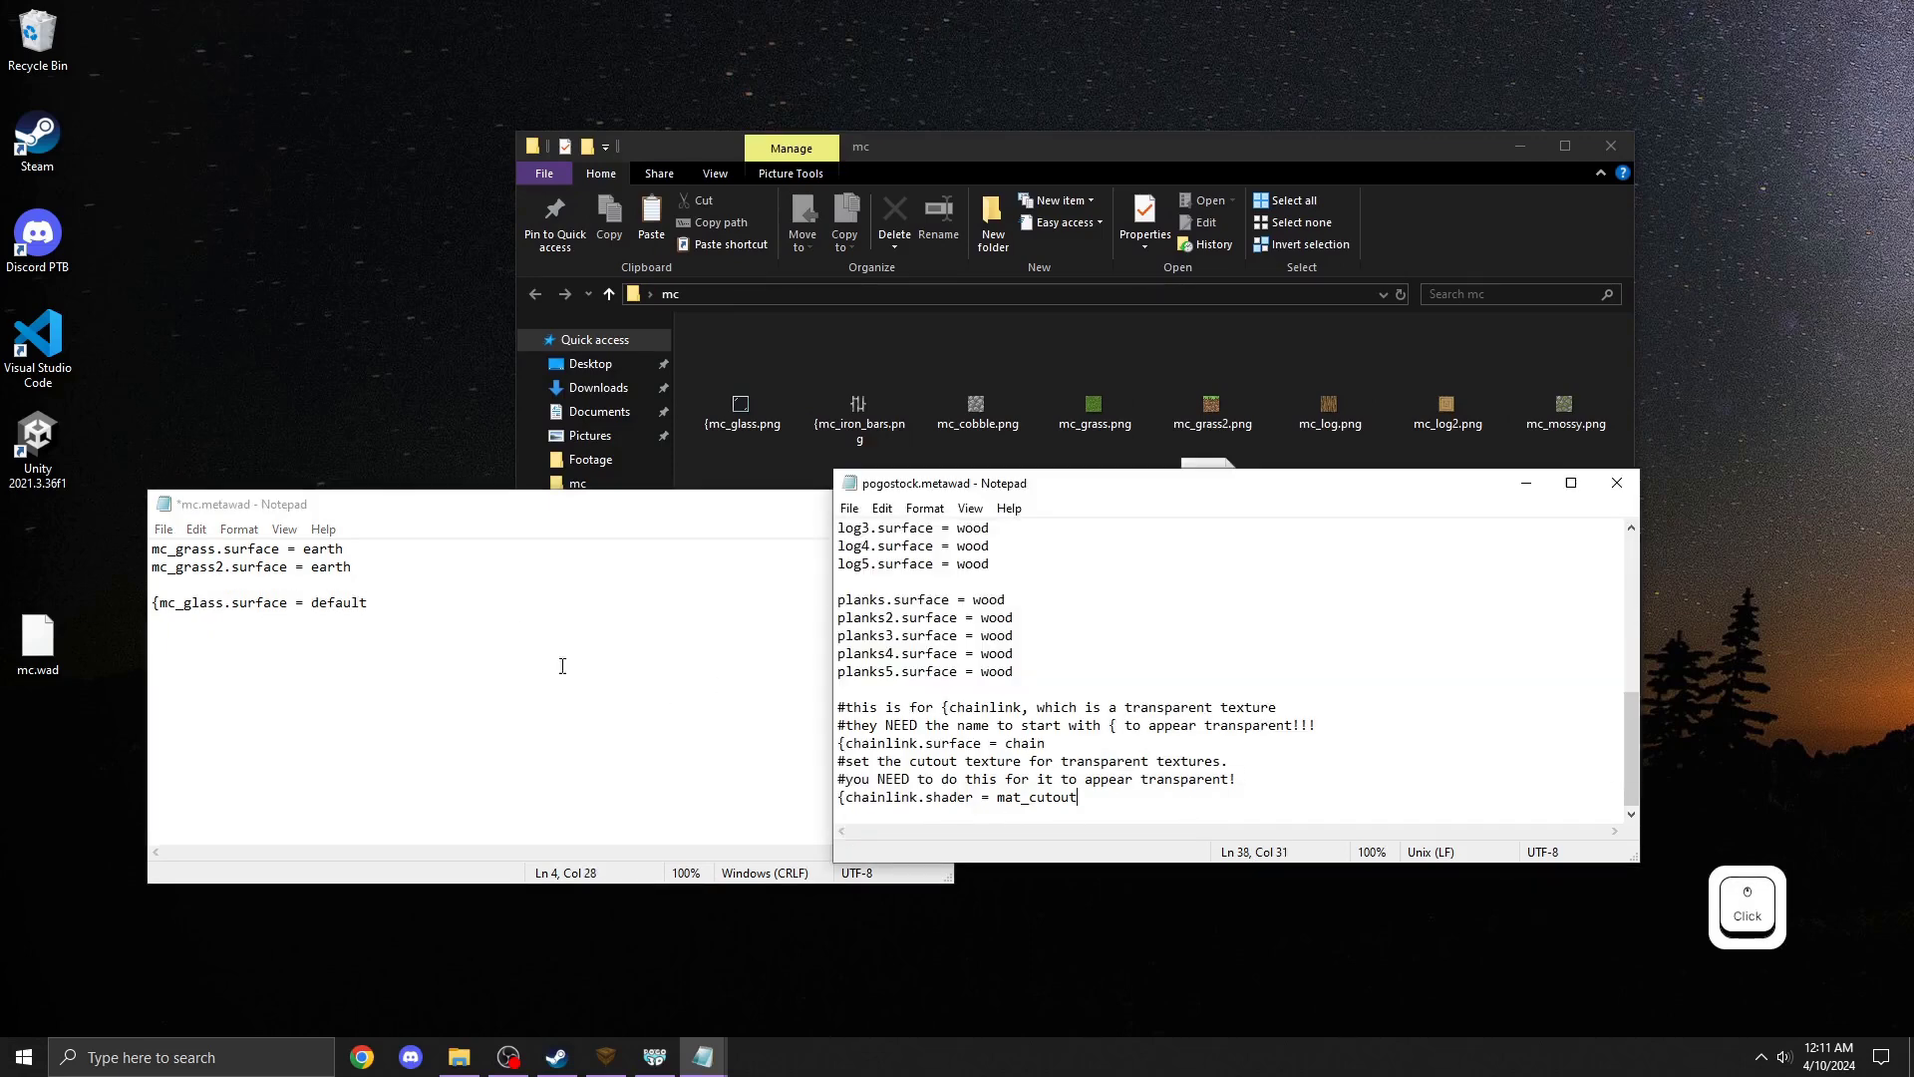
left_click_drag(559, 666, 577, 570)
left_click(639, 657)
left_click(1080, 798)
left_click_drag(1080, 798, 824, 816)
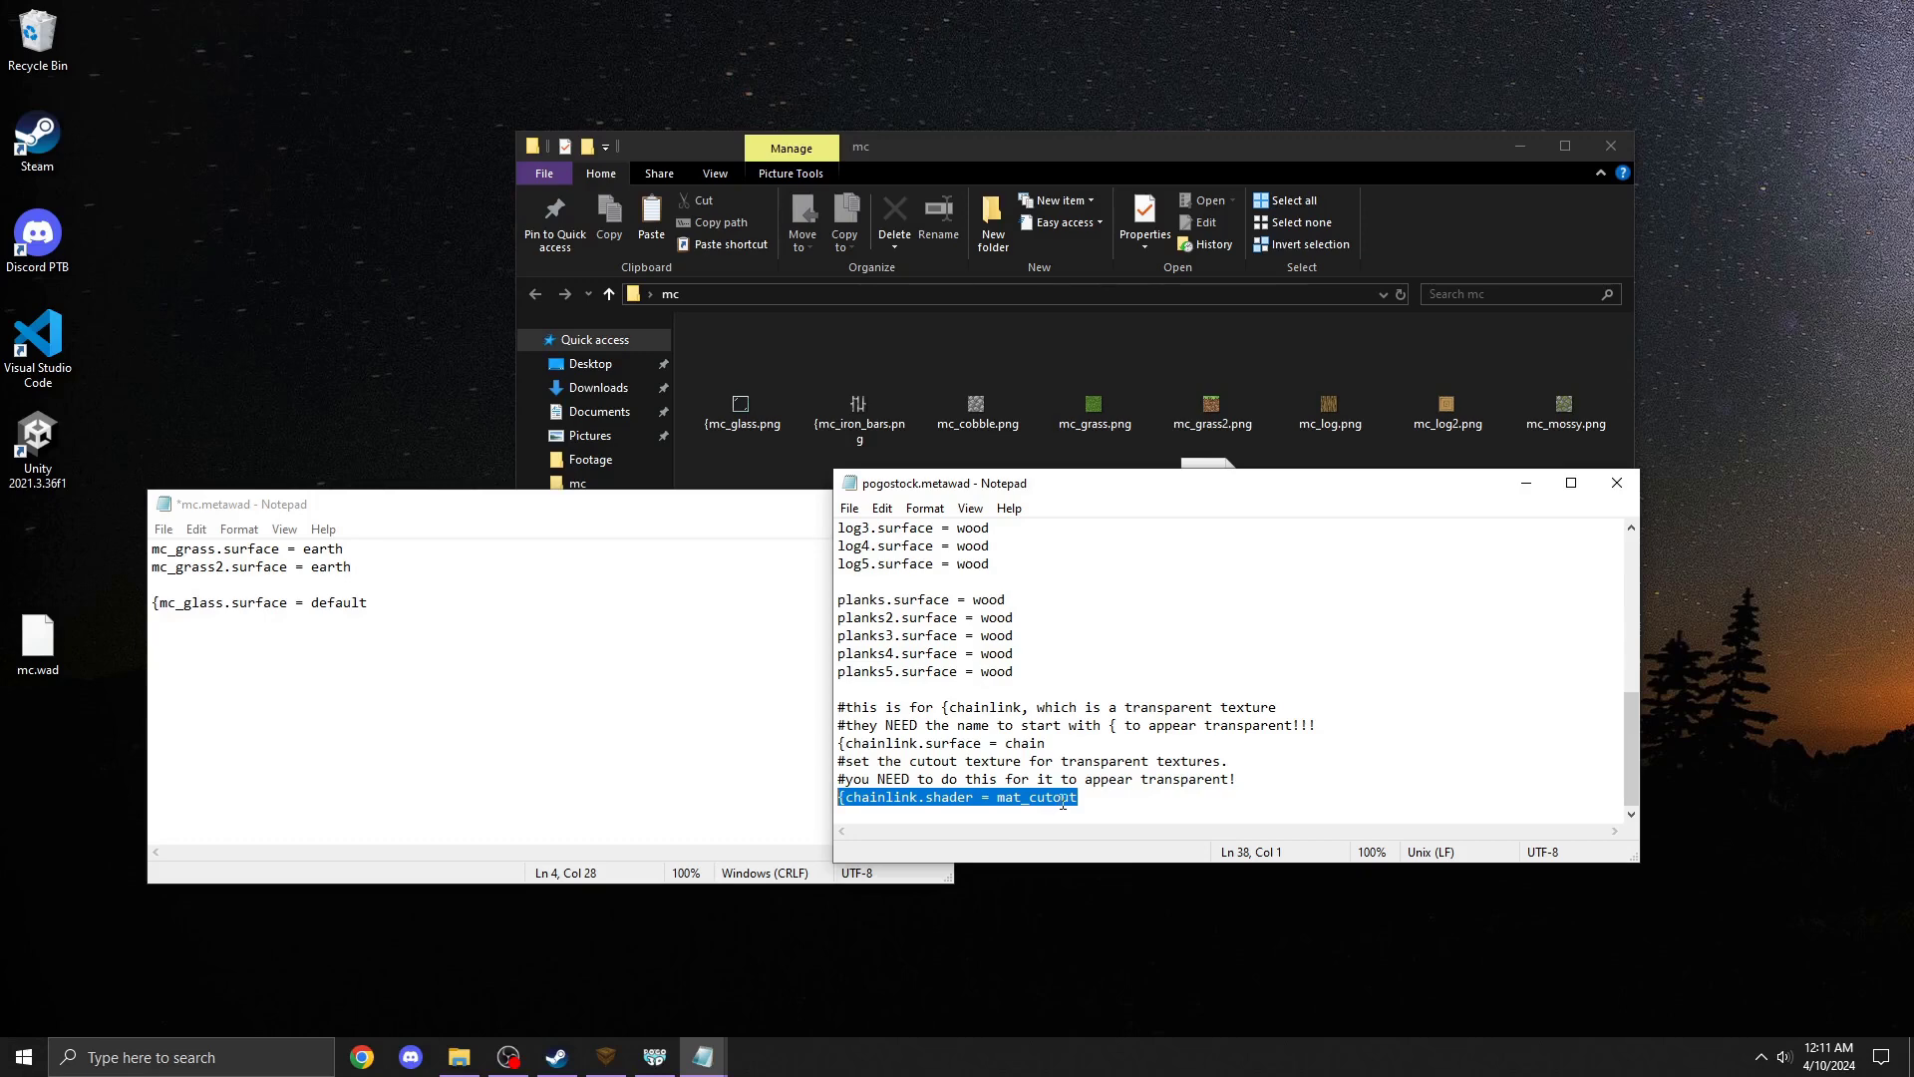
left_click(461, 610)
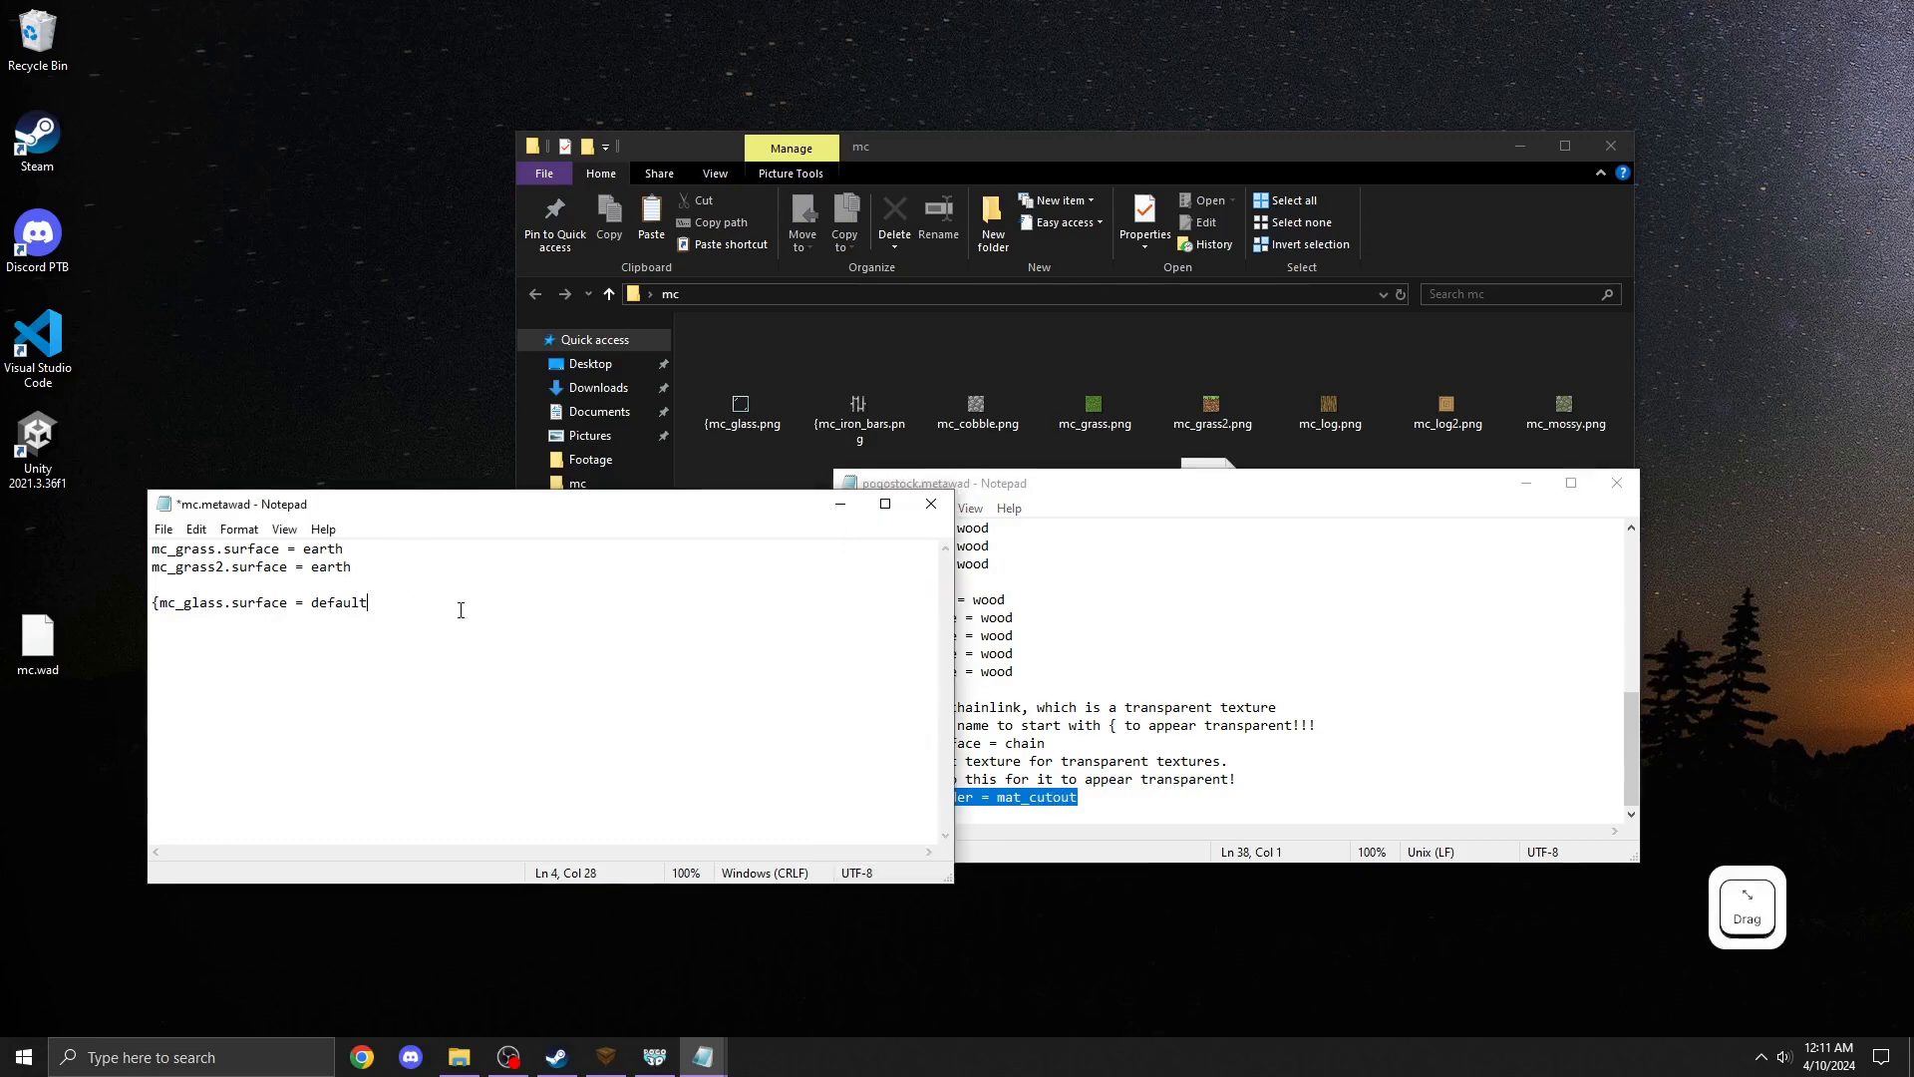
left_click_drag(551, 505, 440, 503)
type("{")
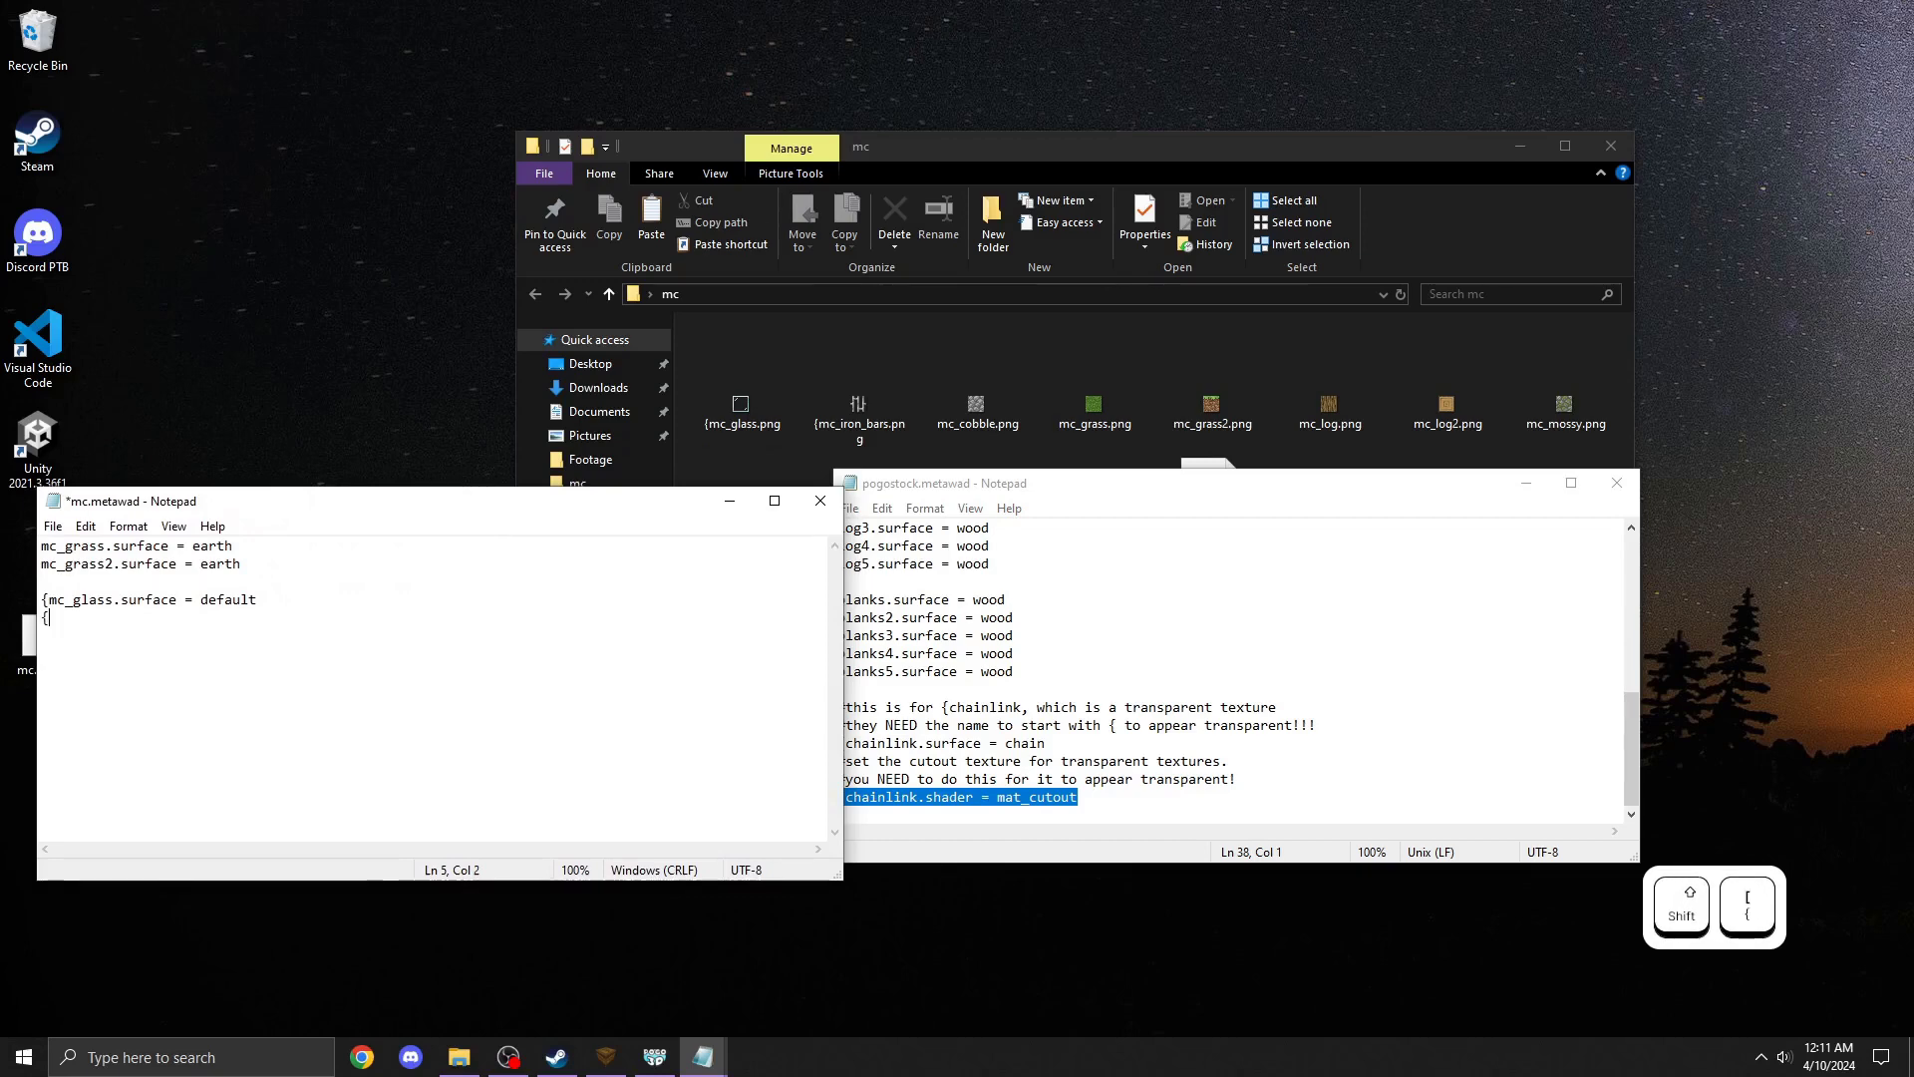
type("mc_gre")
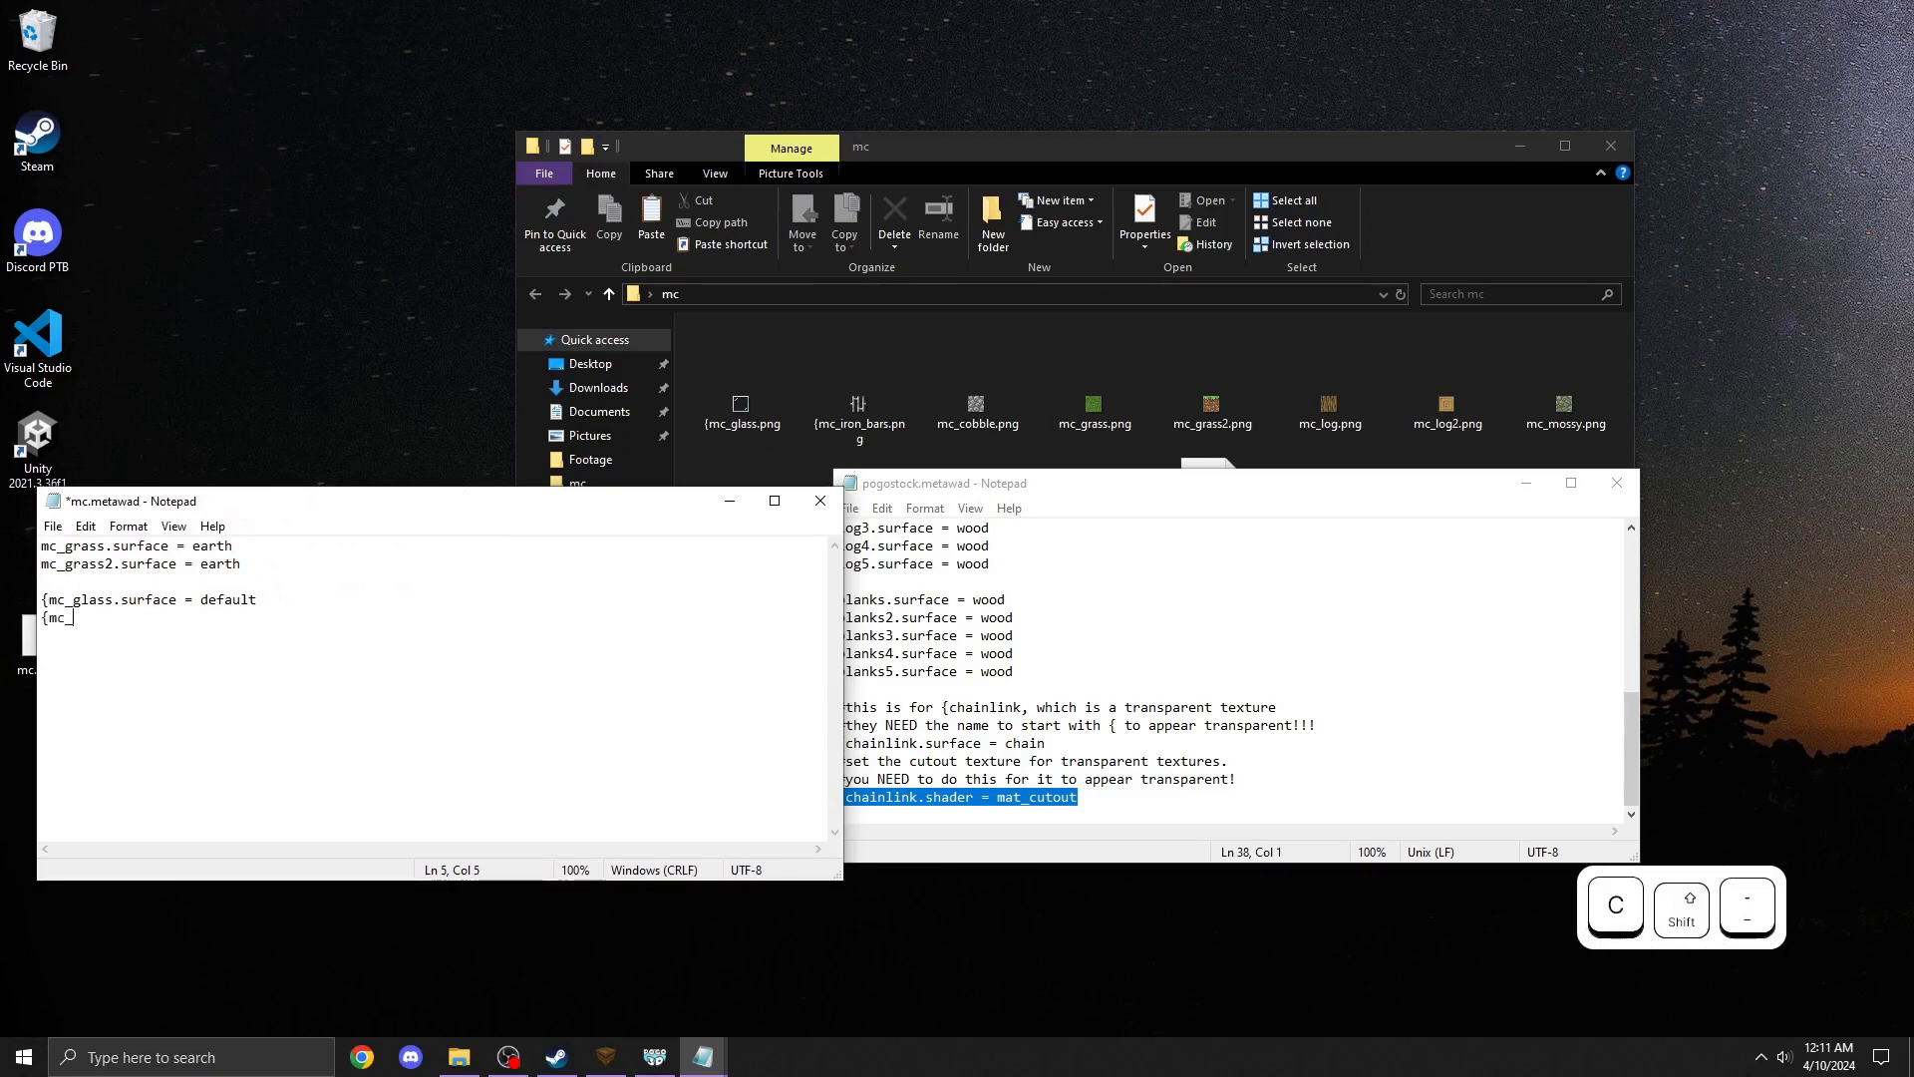
key("BackSpace")
key("BackSpace")
type("lass.sur")
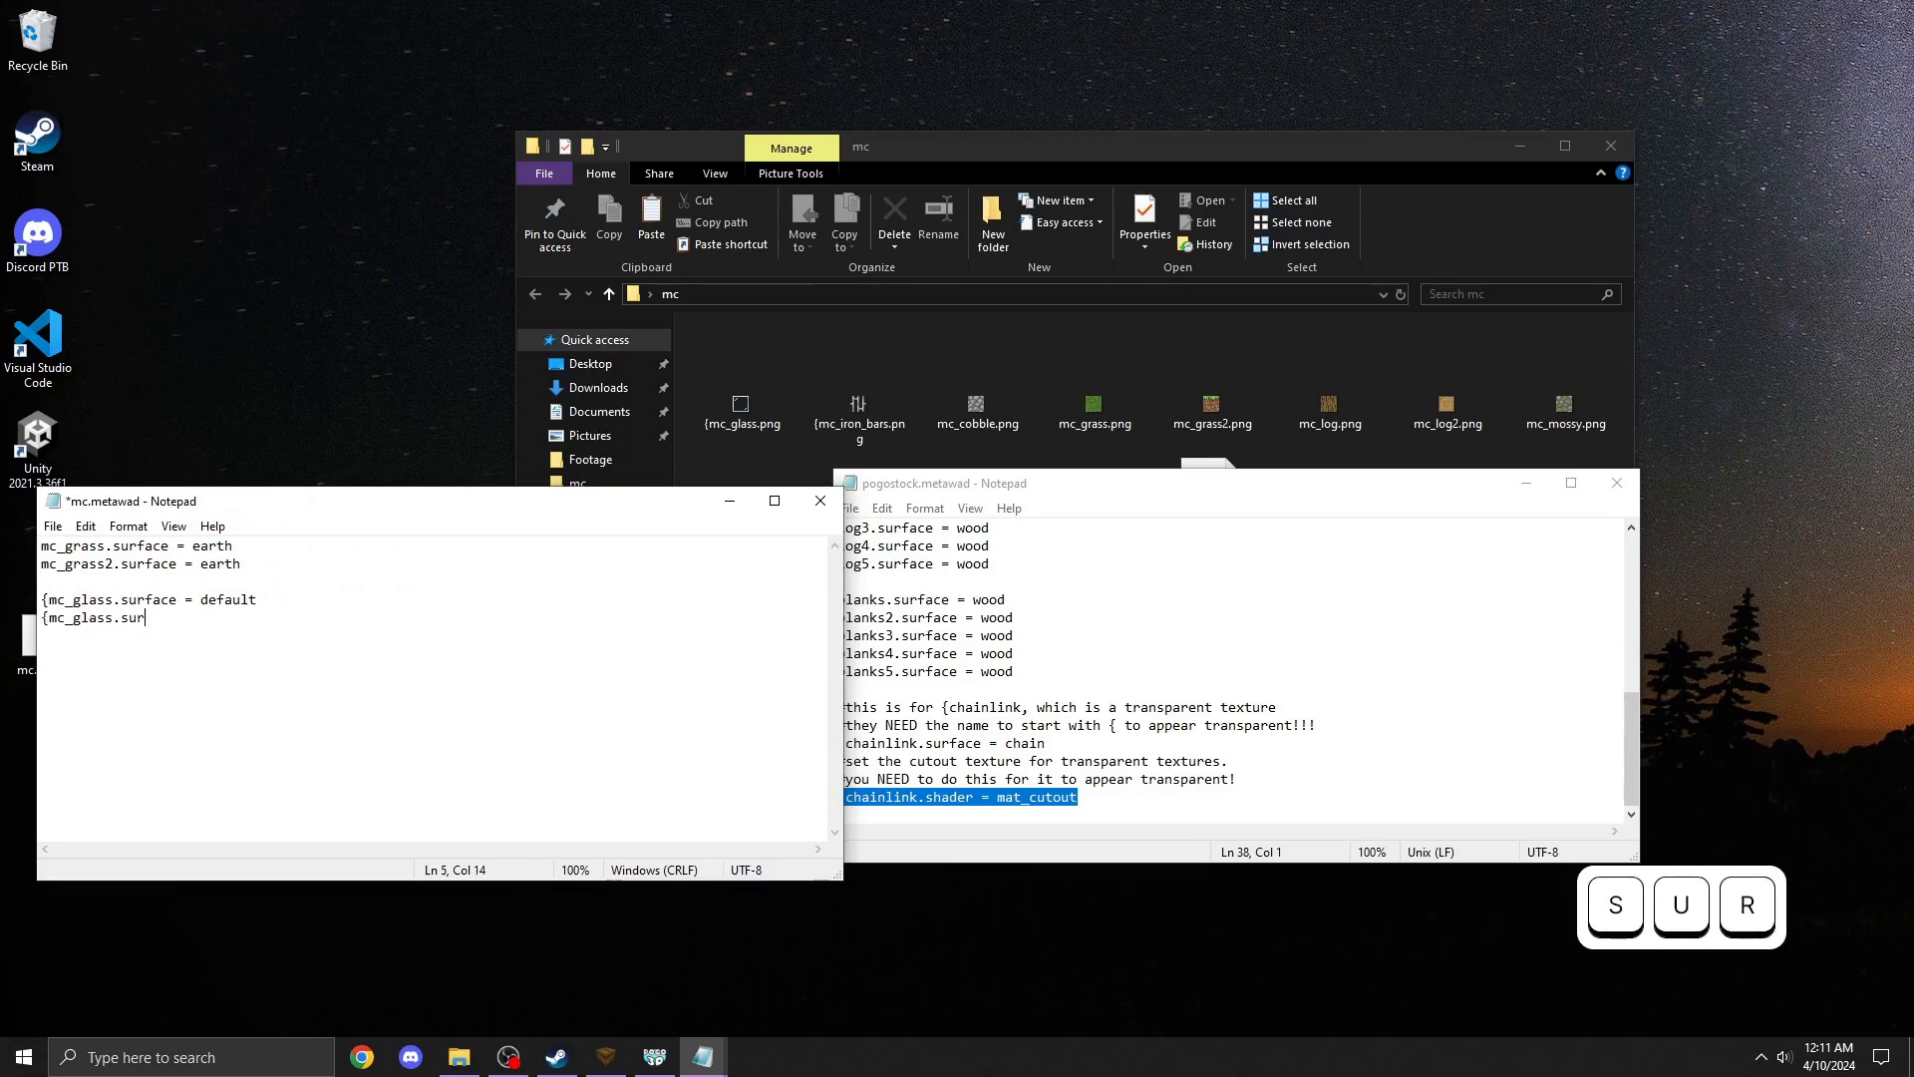
key("BackSpace")
key("BackSpace")
key("BackSpace")
type("shader = ")
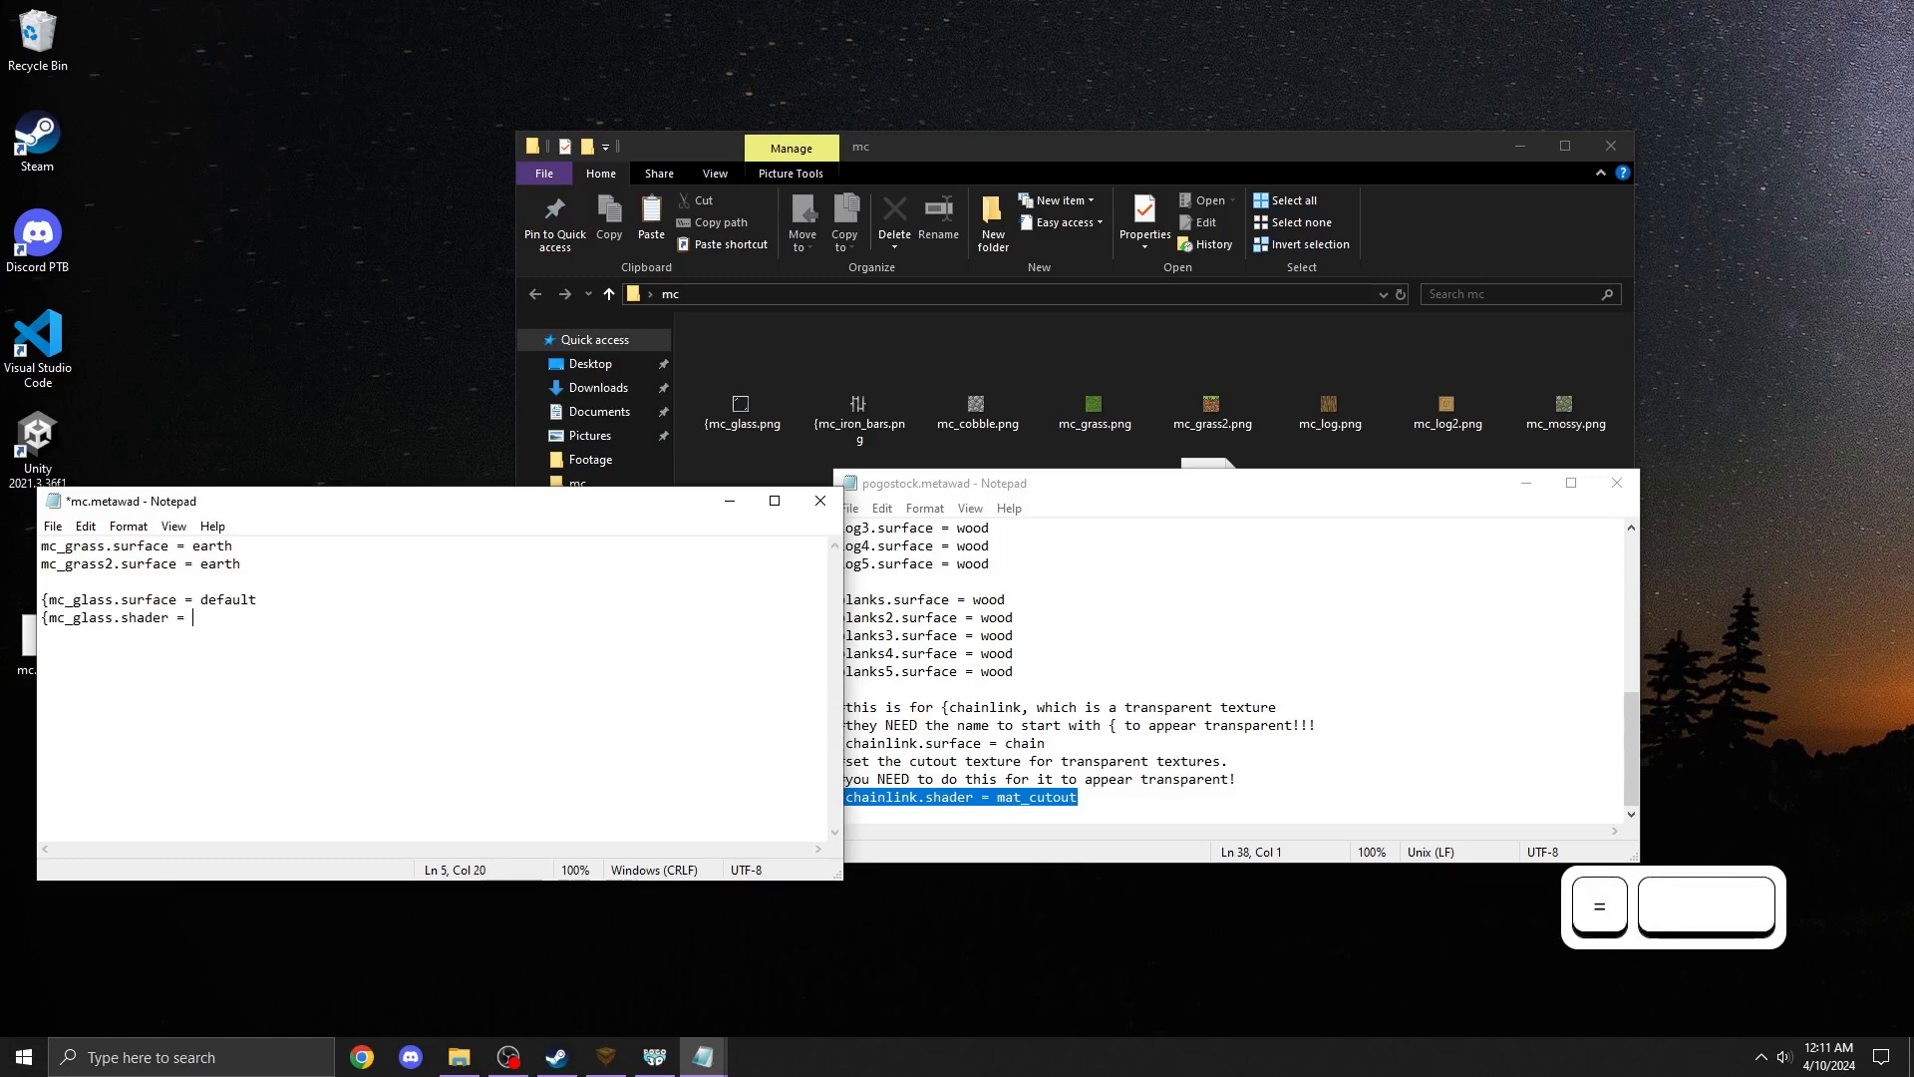
type("mat_cutout")
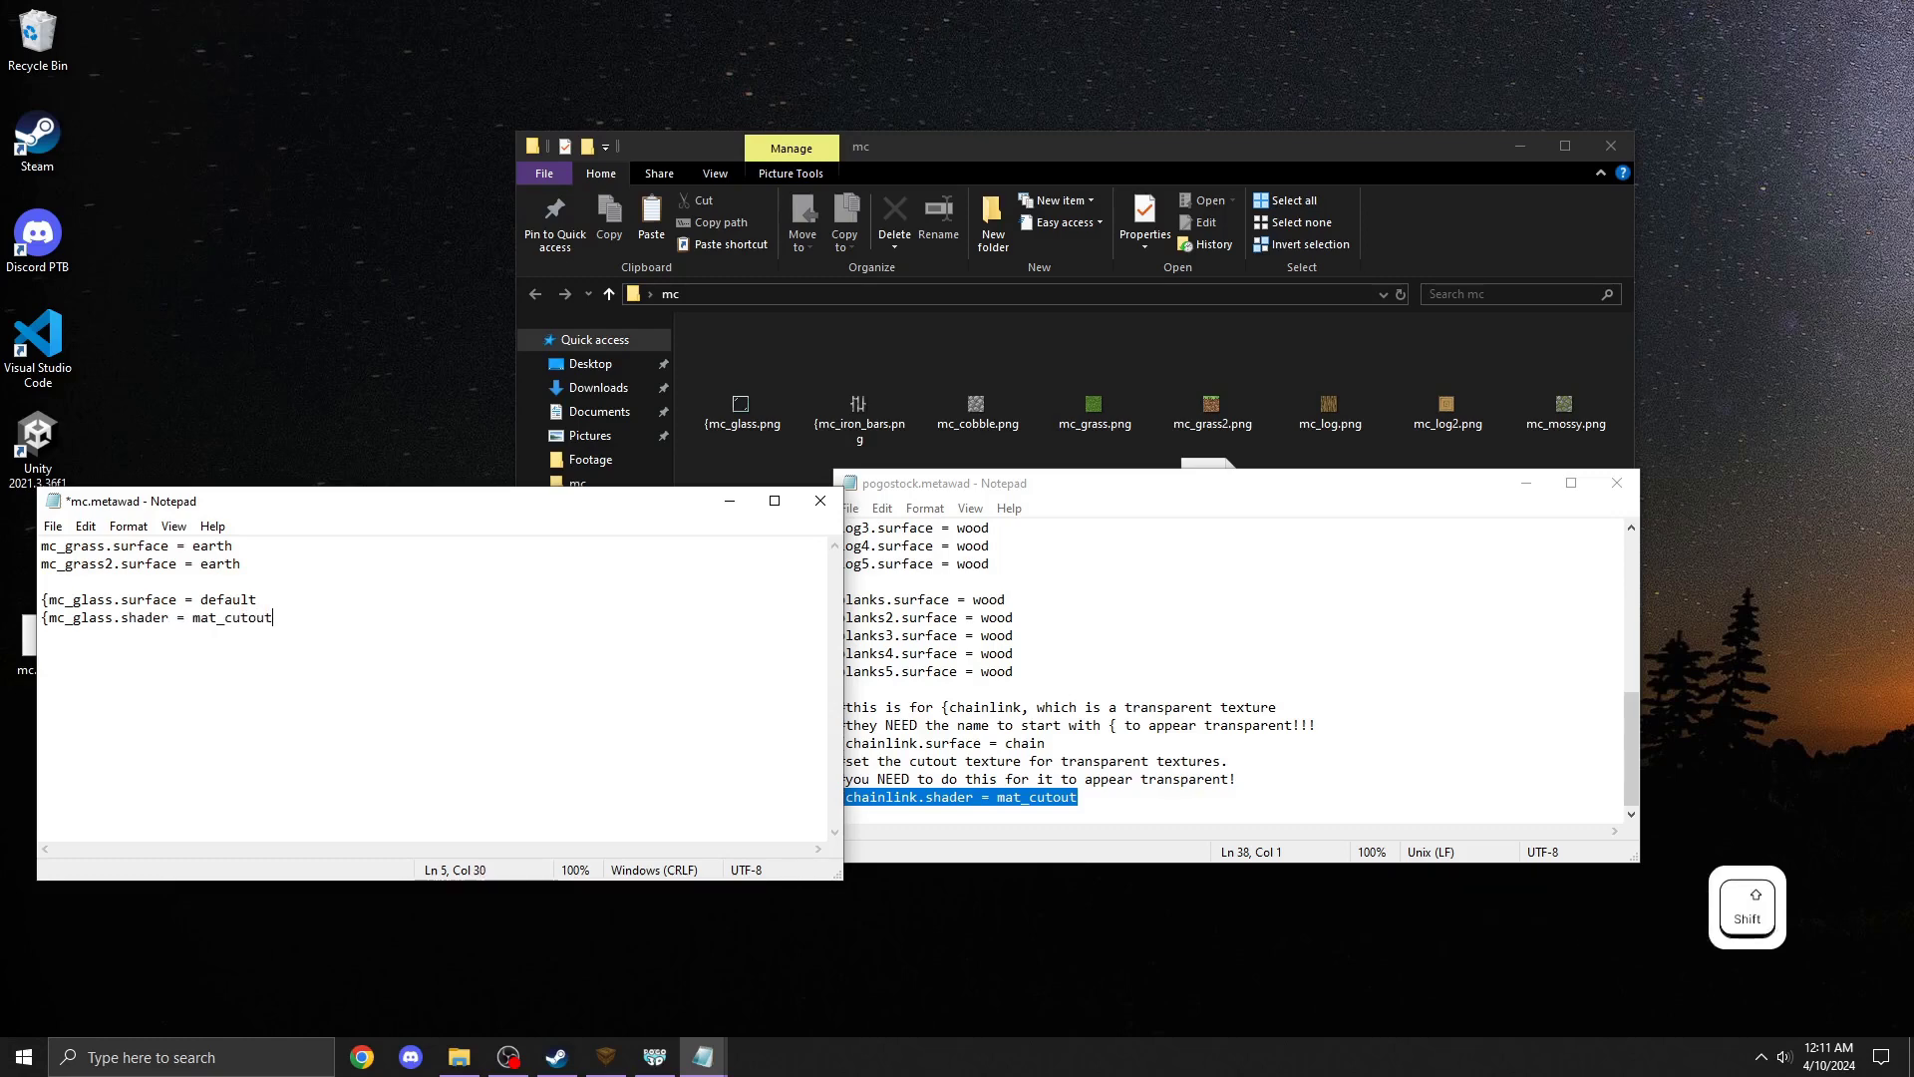
Duplicate the two {mc_glass lines below the originals and separate the copies with a blank line
key("shift+Up")
key("shift+Up")
key("ctrl+c")
key("ctrl+v")
key("ctrl+v")
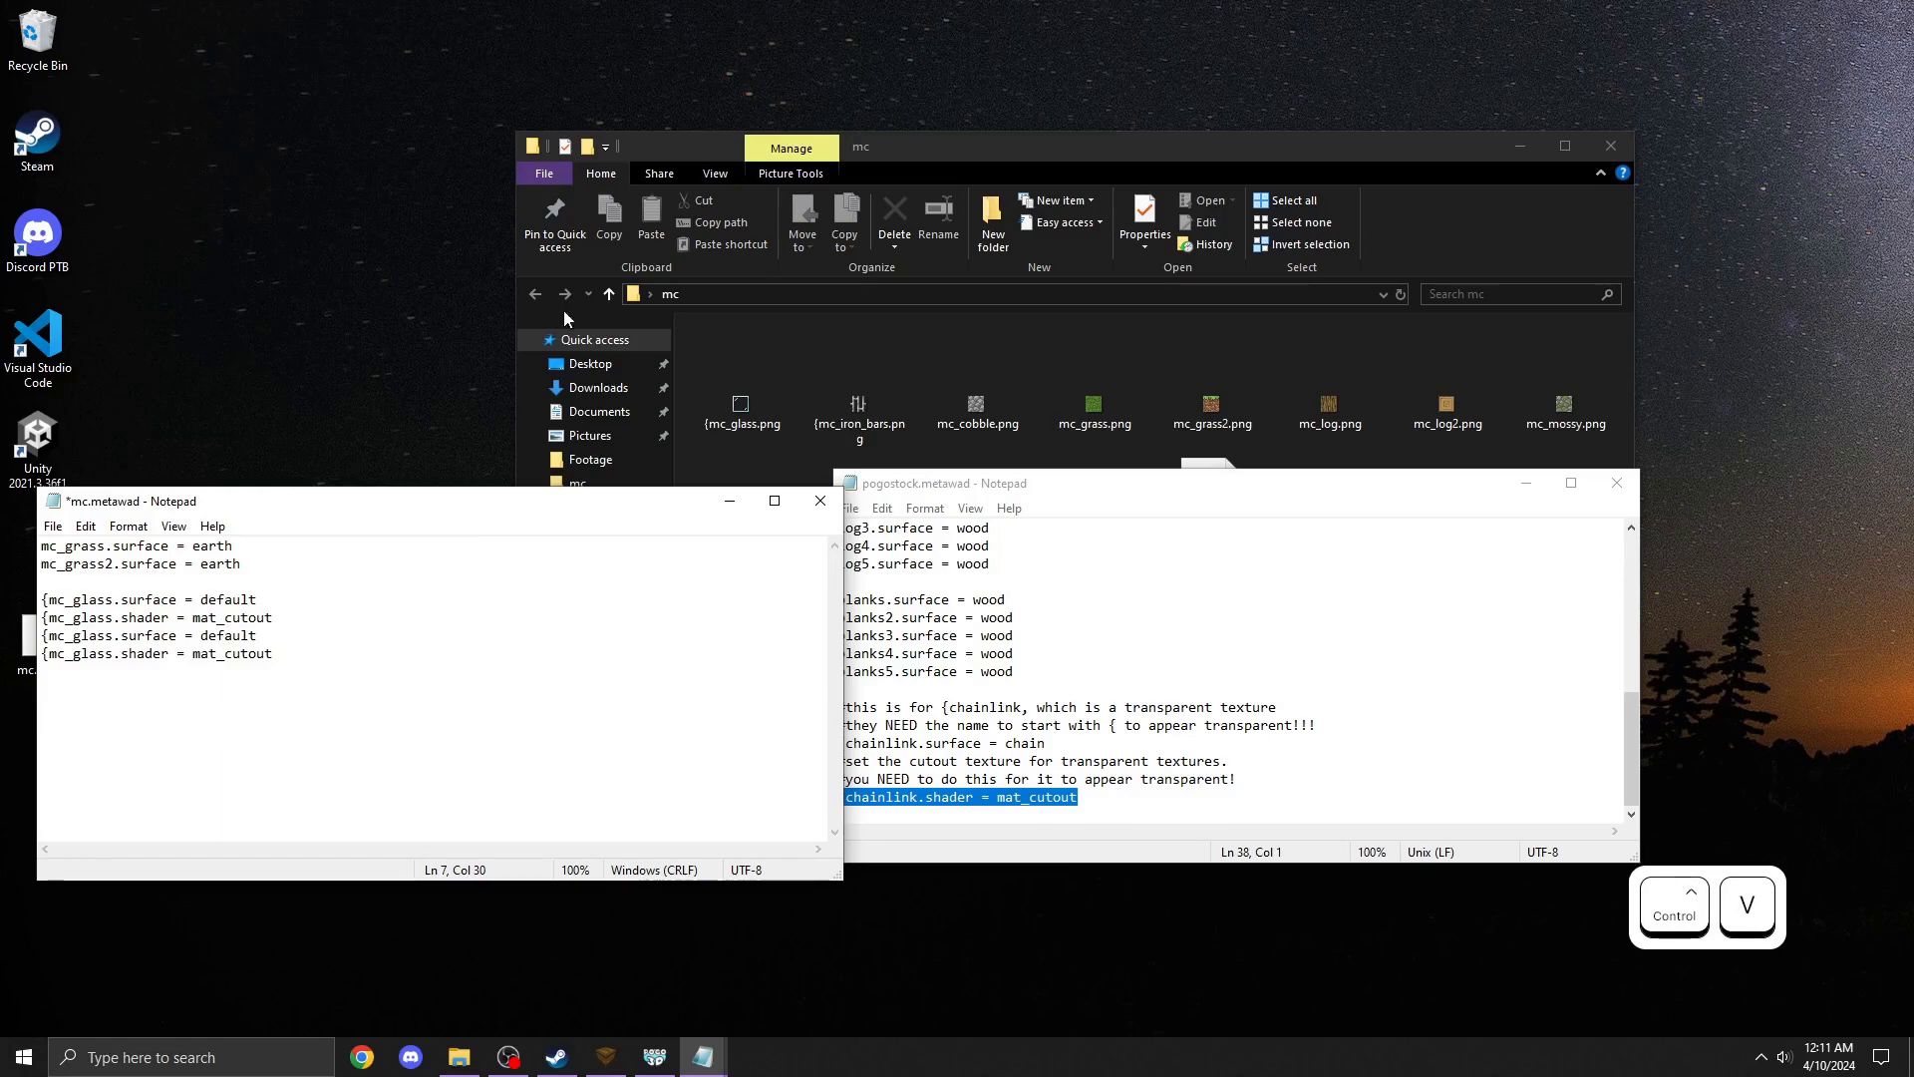
key("Up")
key("Up")
key("Return")
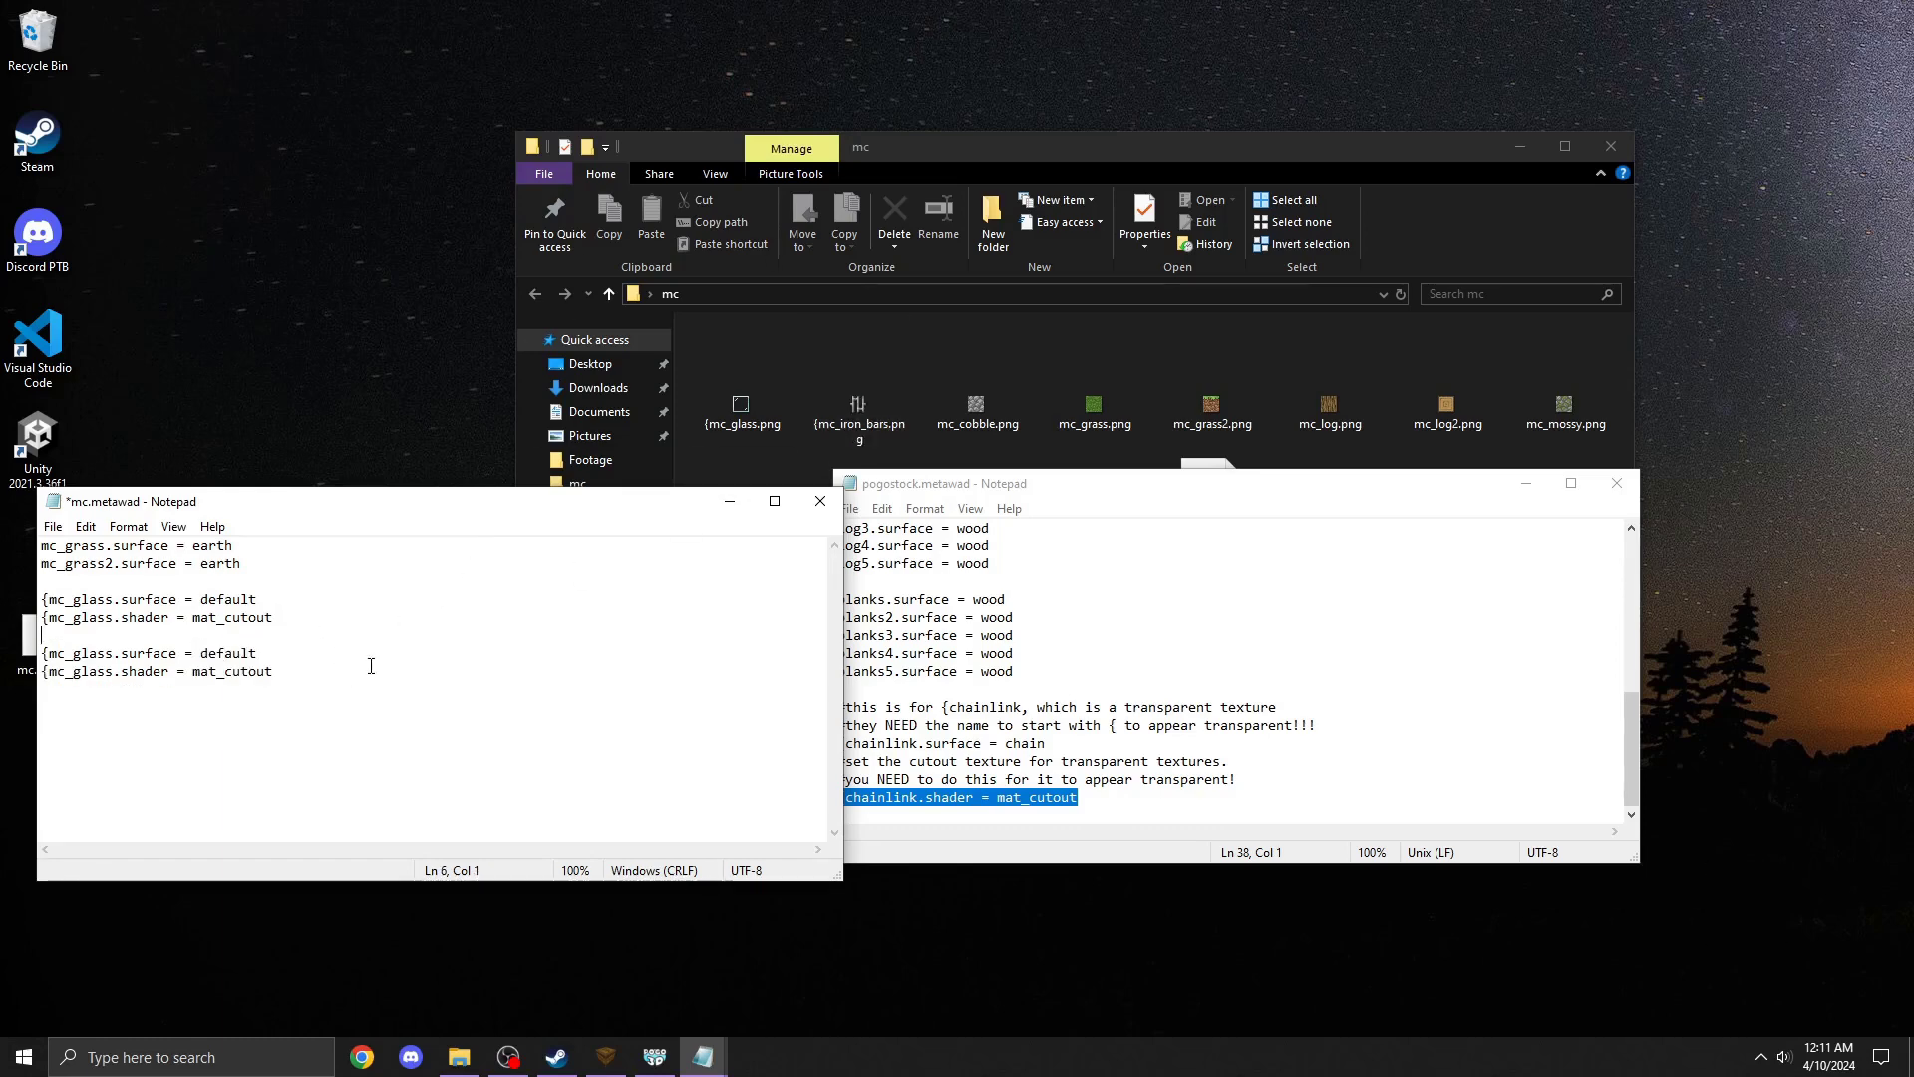
Change the surface value in the duplicated {mc_glass lines to chain
left_click_drag(320, 674, 283, 691)
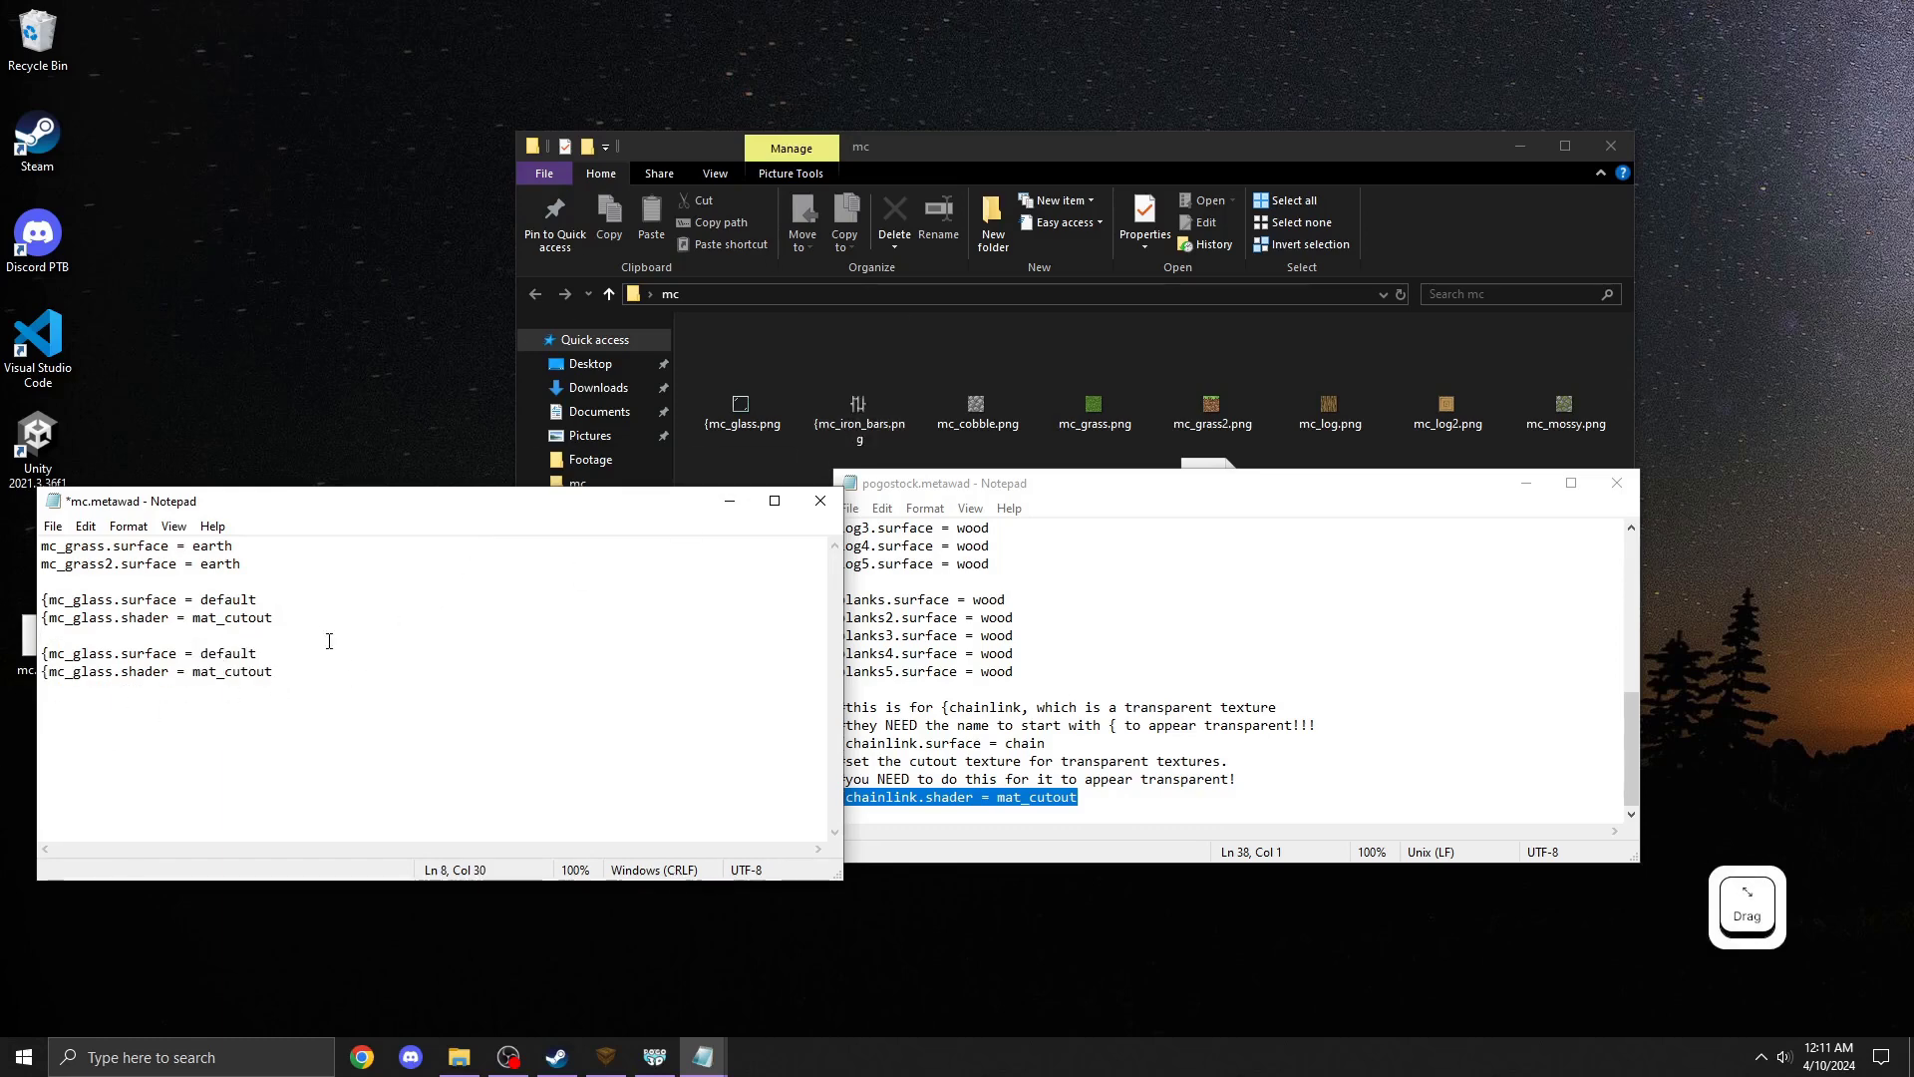
left_click(251, 653)
type("chain")
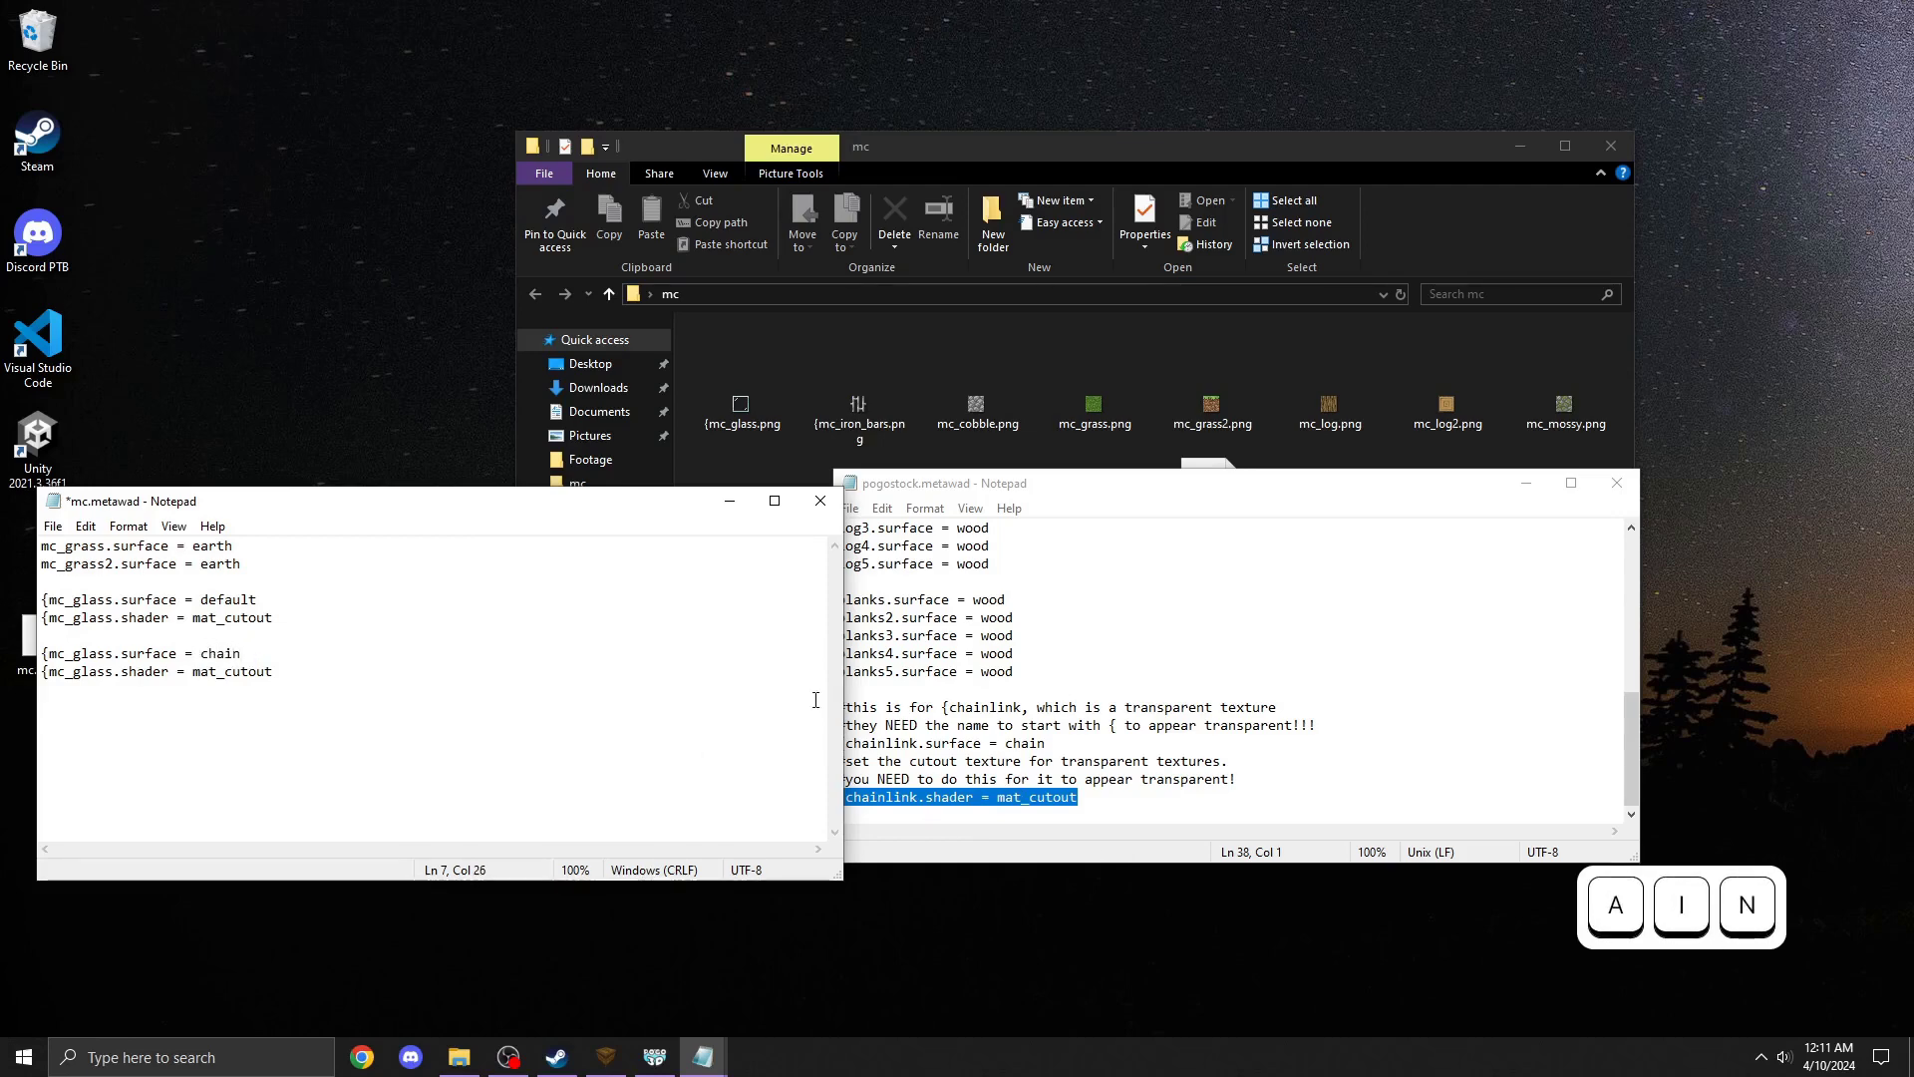
left_click(651, 710)
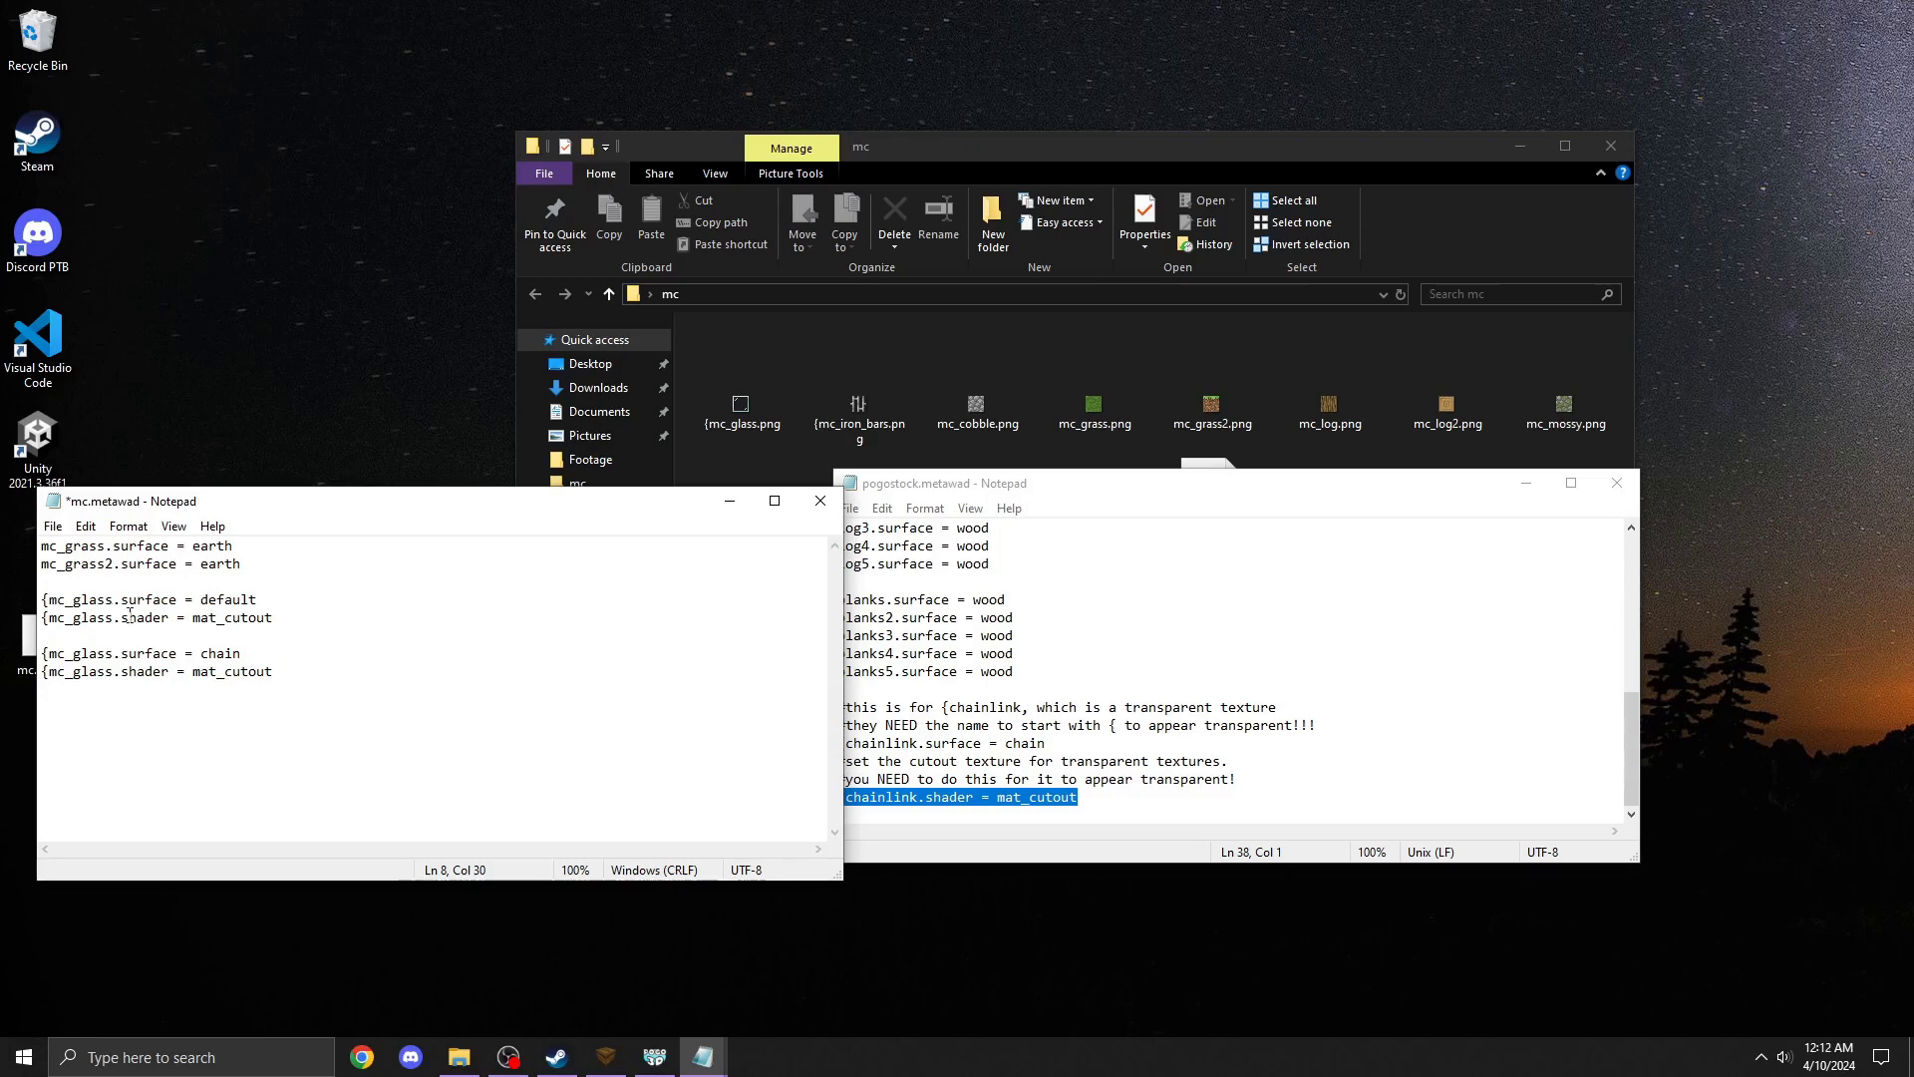
left_click(276, 690)
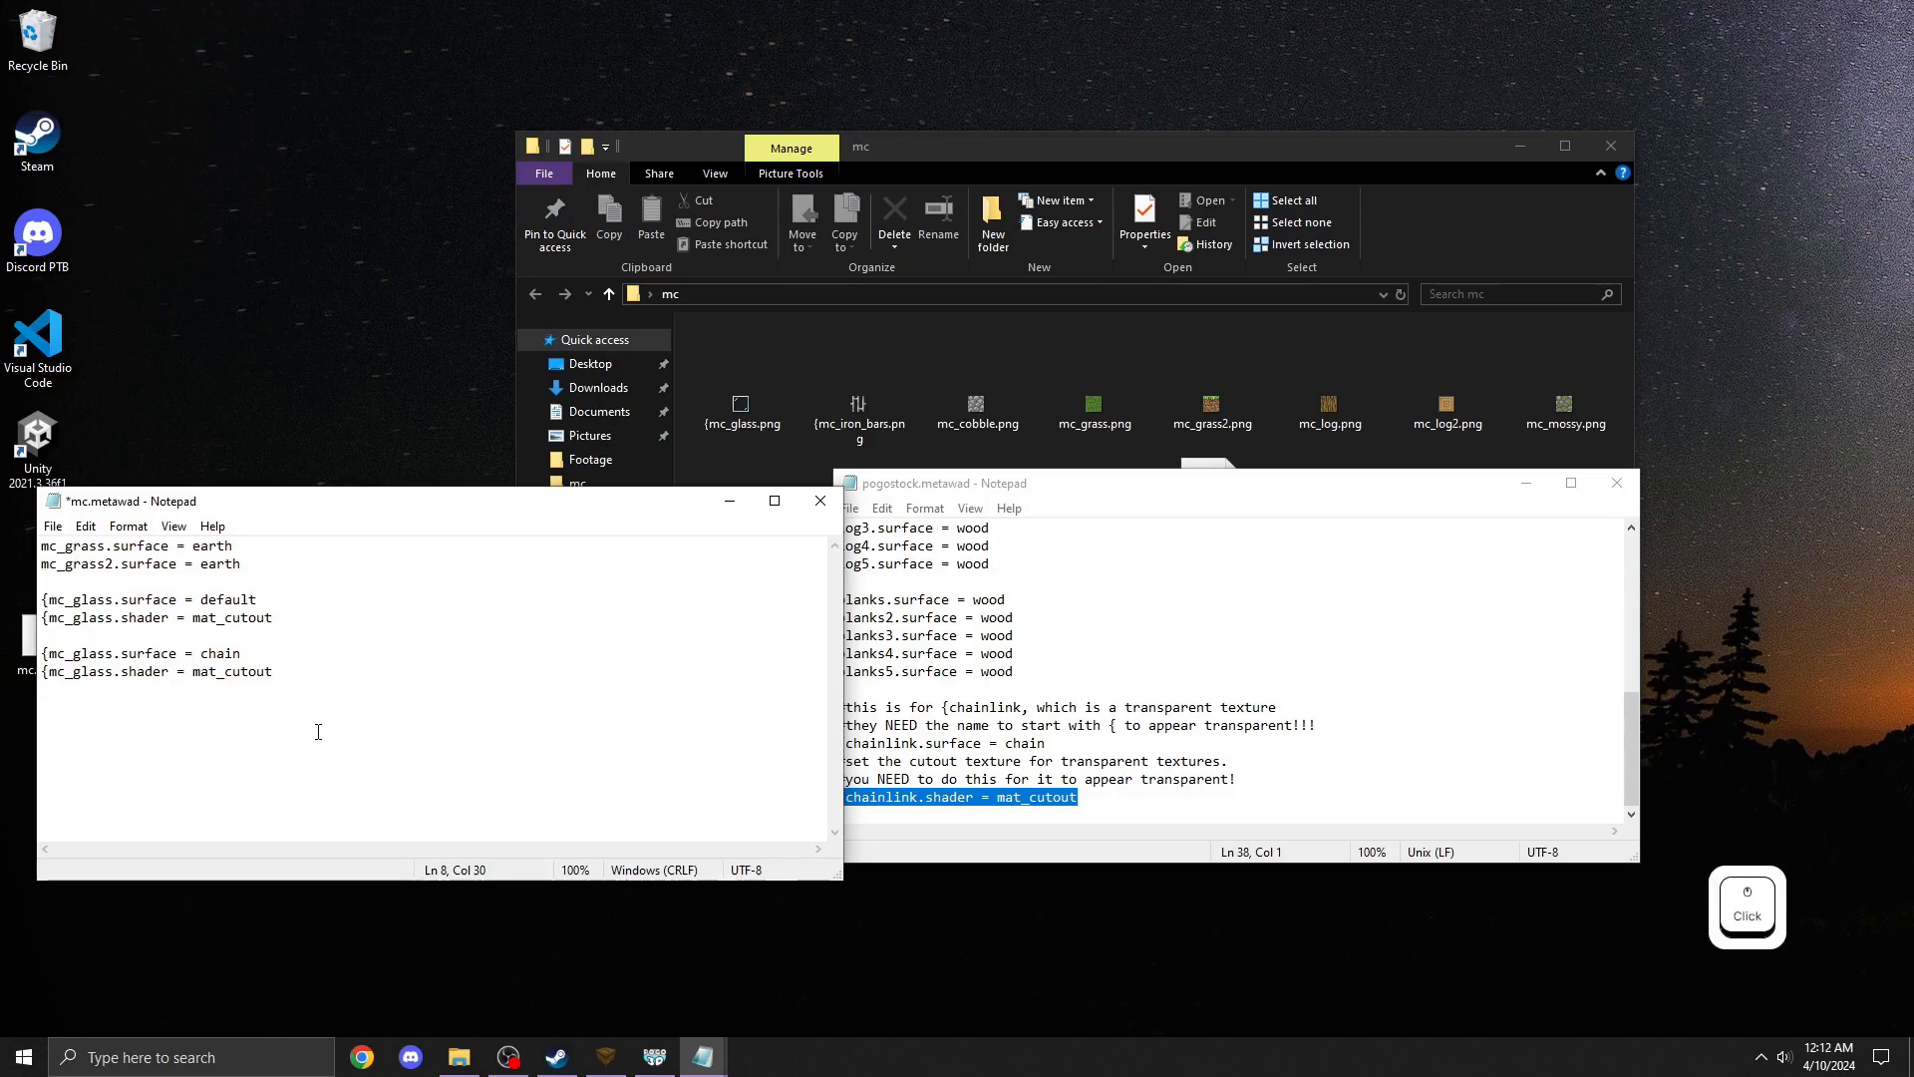
Rename the texture in both duplicated lines to {mc_iron_bars and save mc.metawad
key("Left")
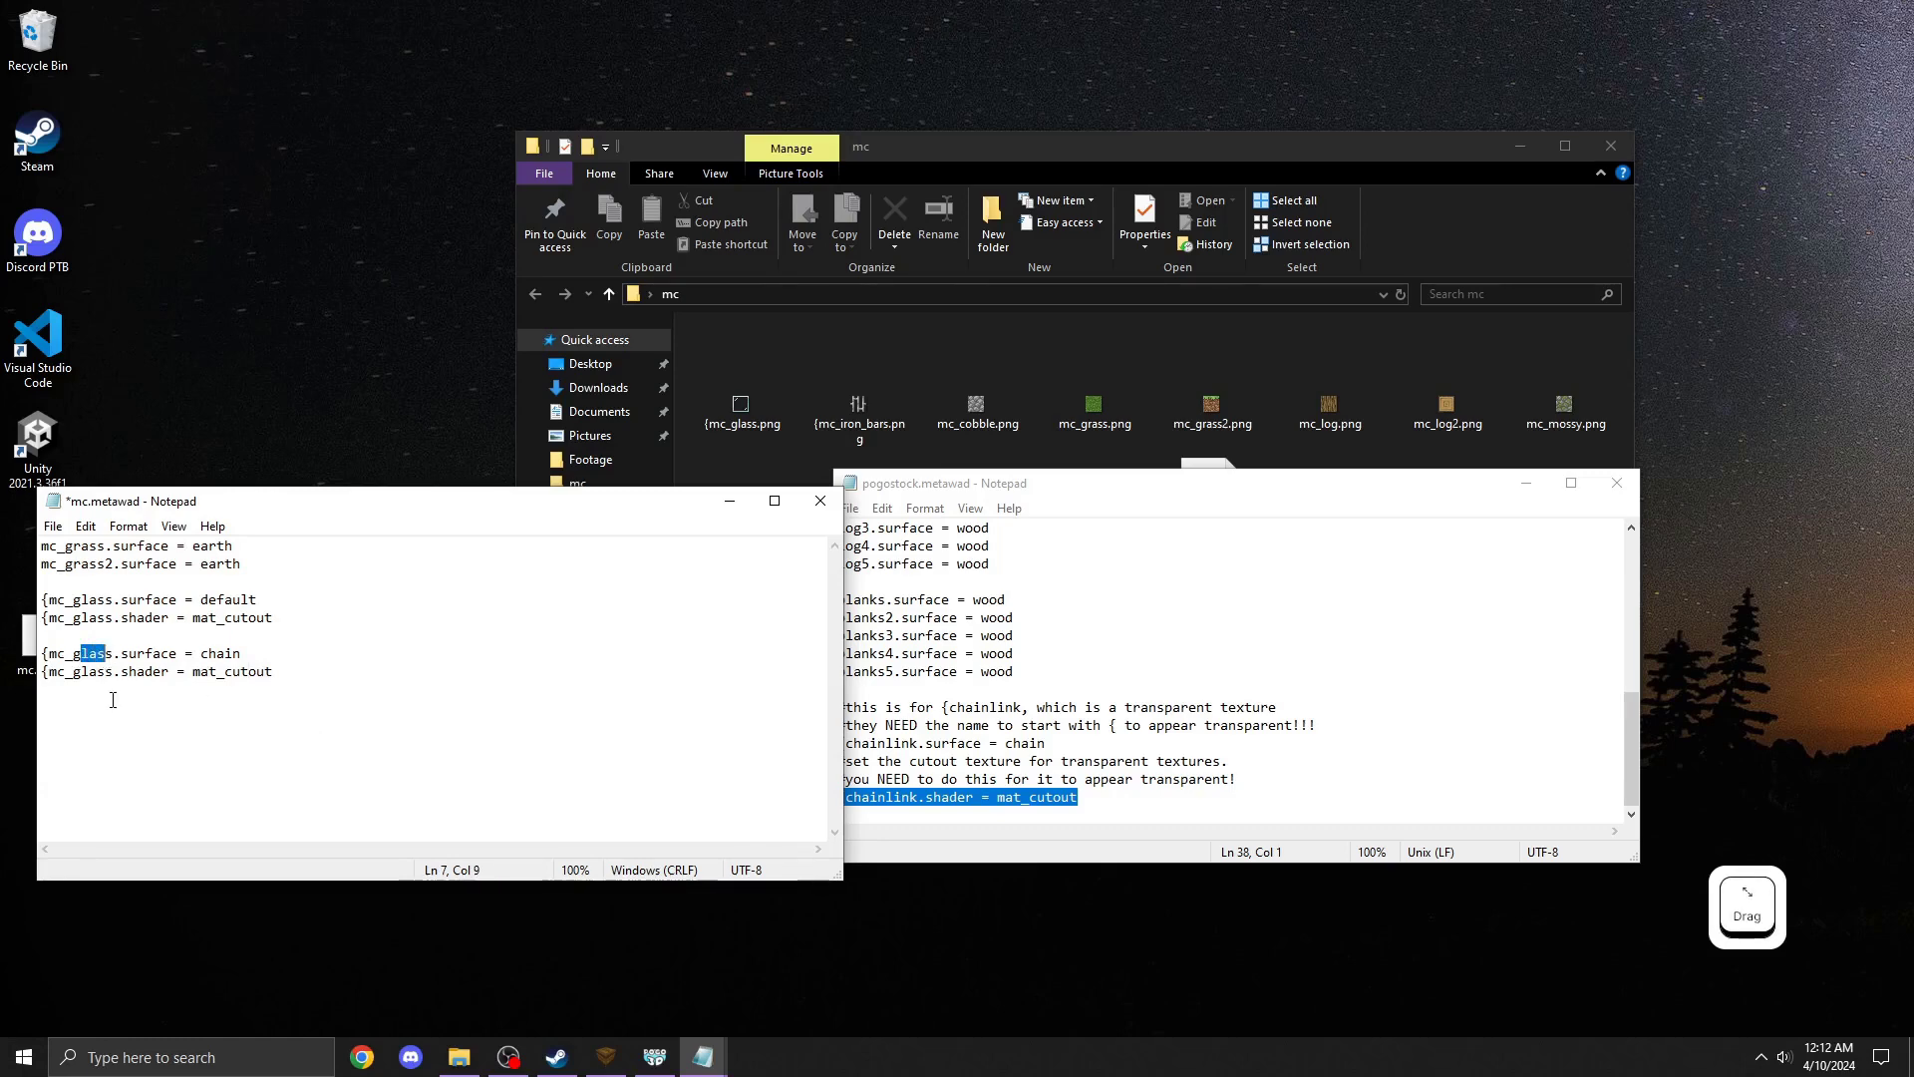
key("BackSpace")
key("BackSpace")
type("iron_b")
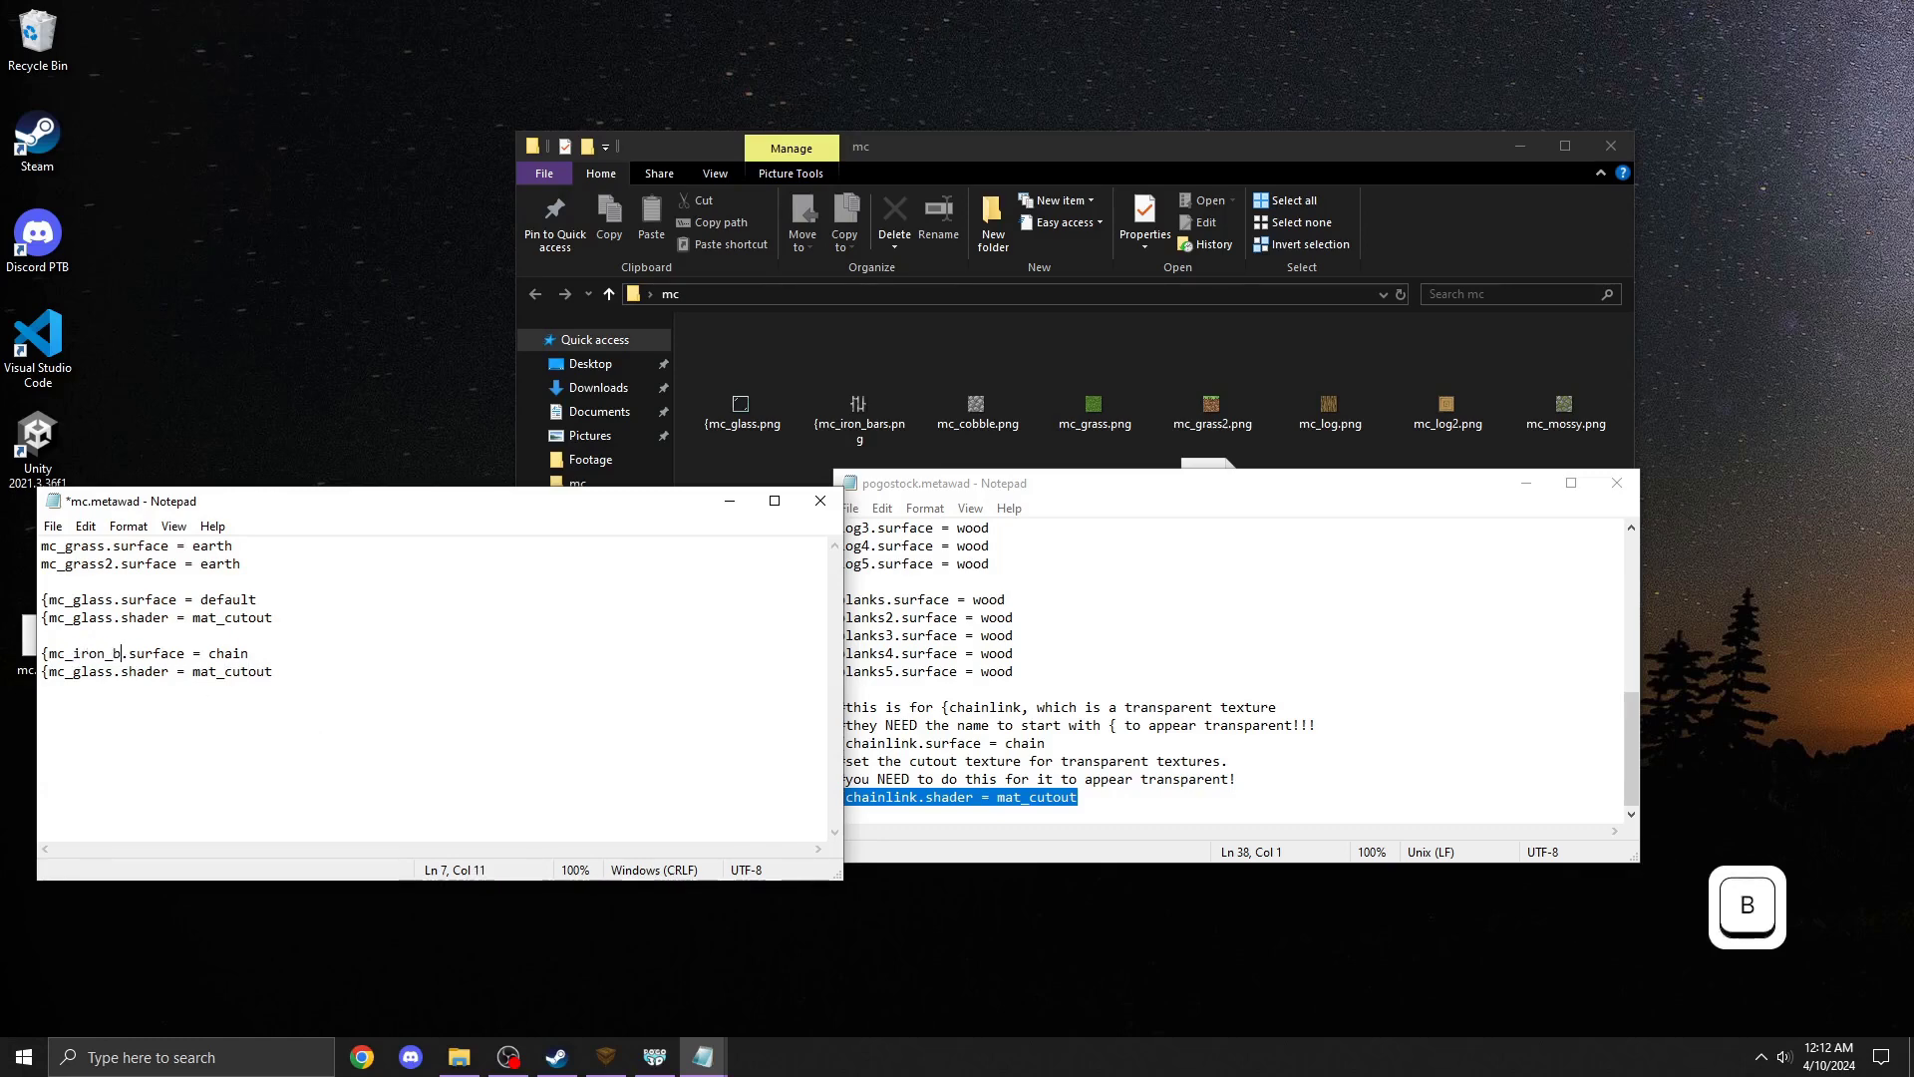
type("ars")
key("Down")
key("Left")
key("Left")
key("shift+Left")
key("shift+Left")
key("shift+Left")
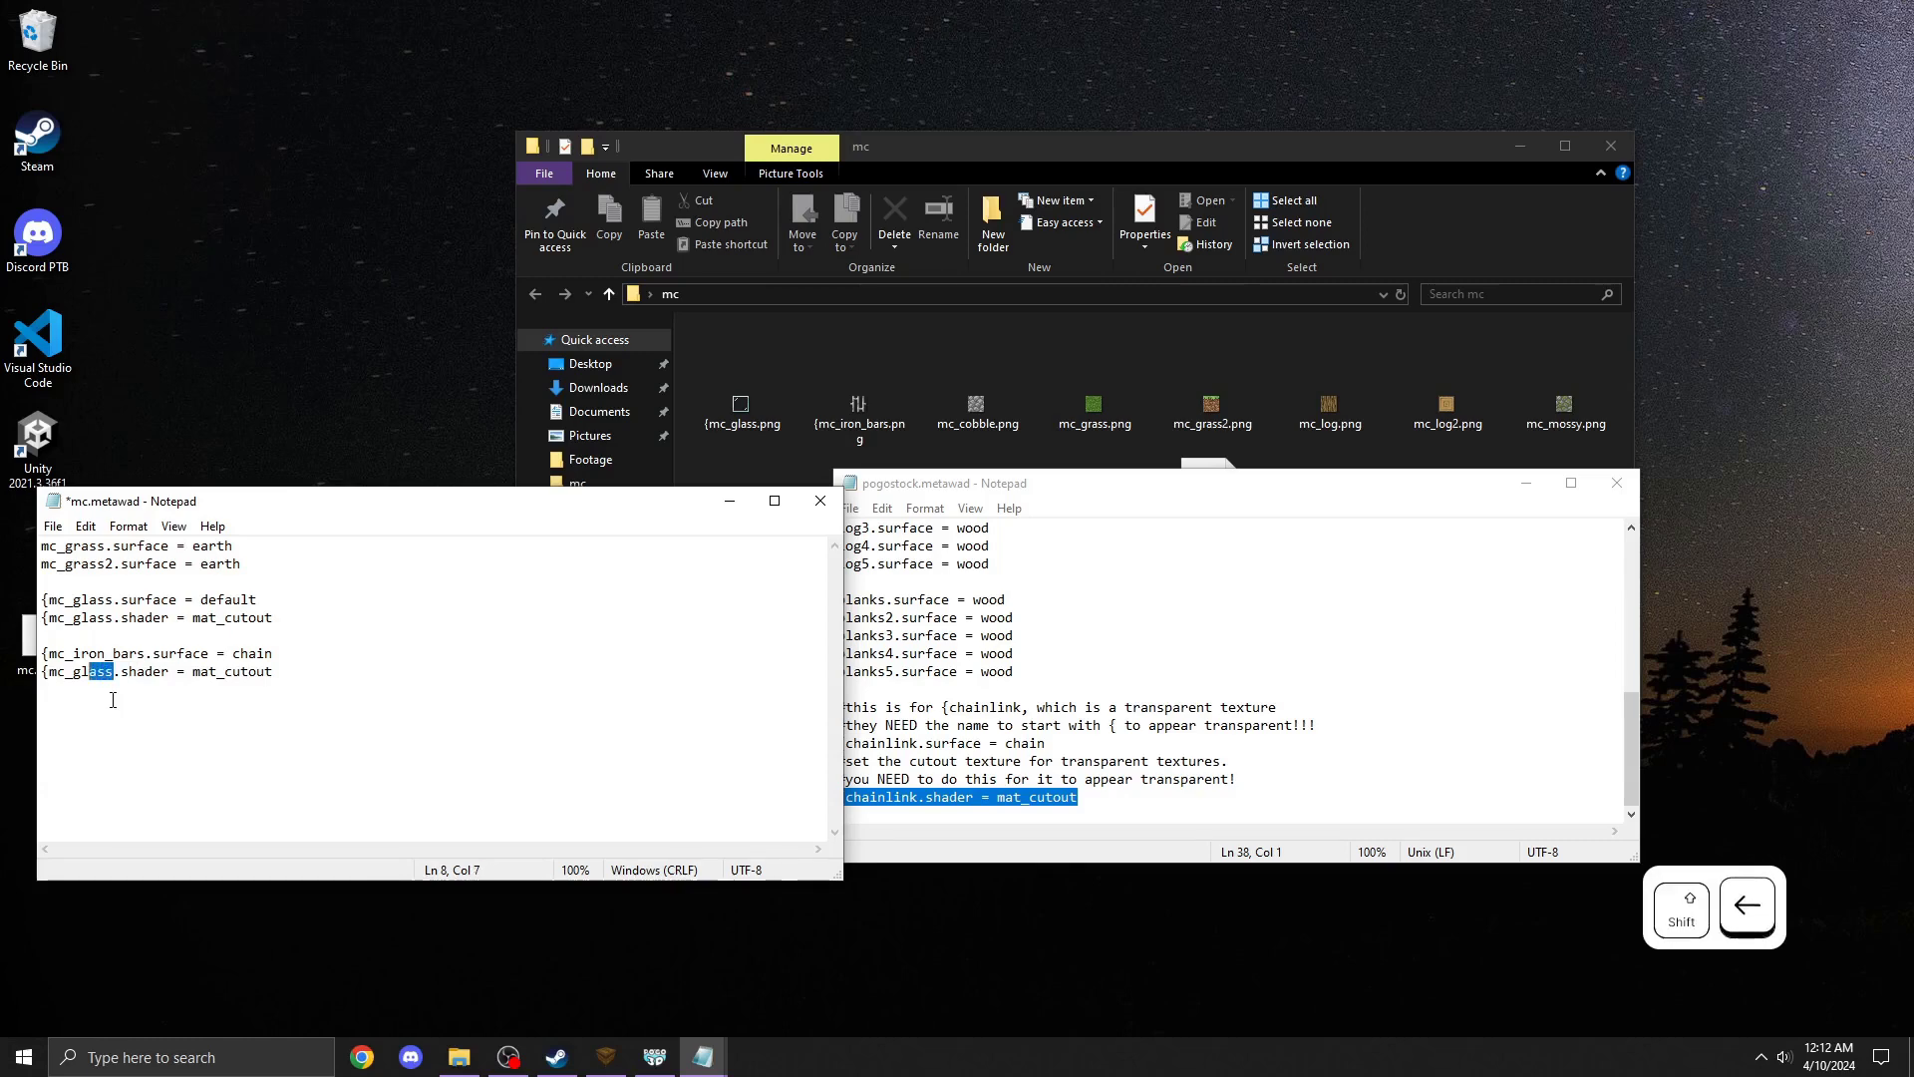
type("iron_bars")
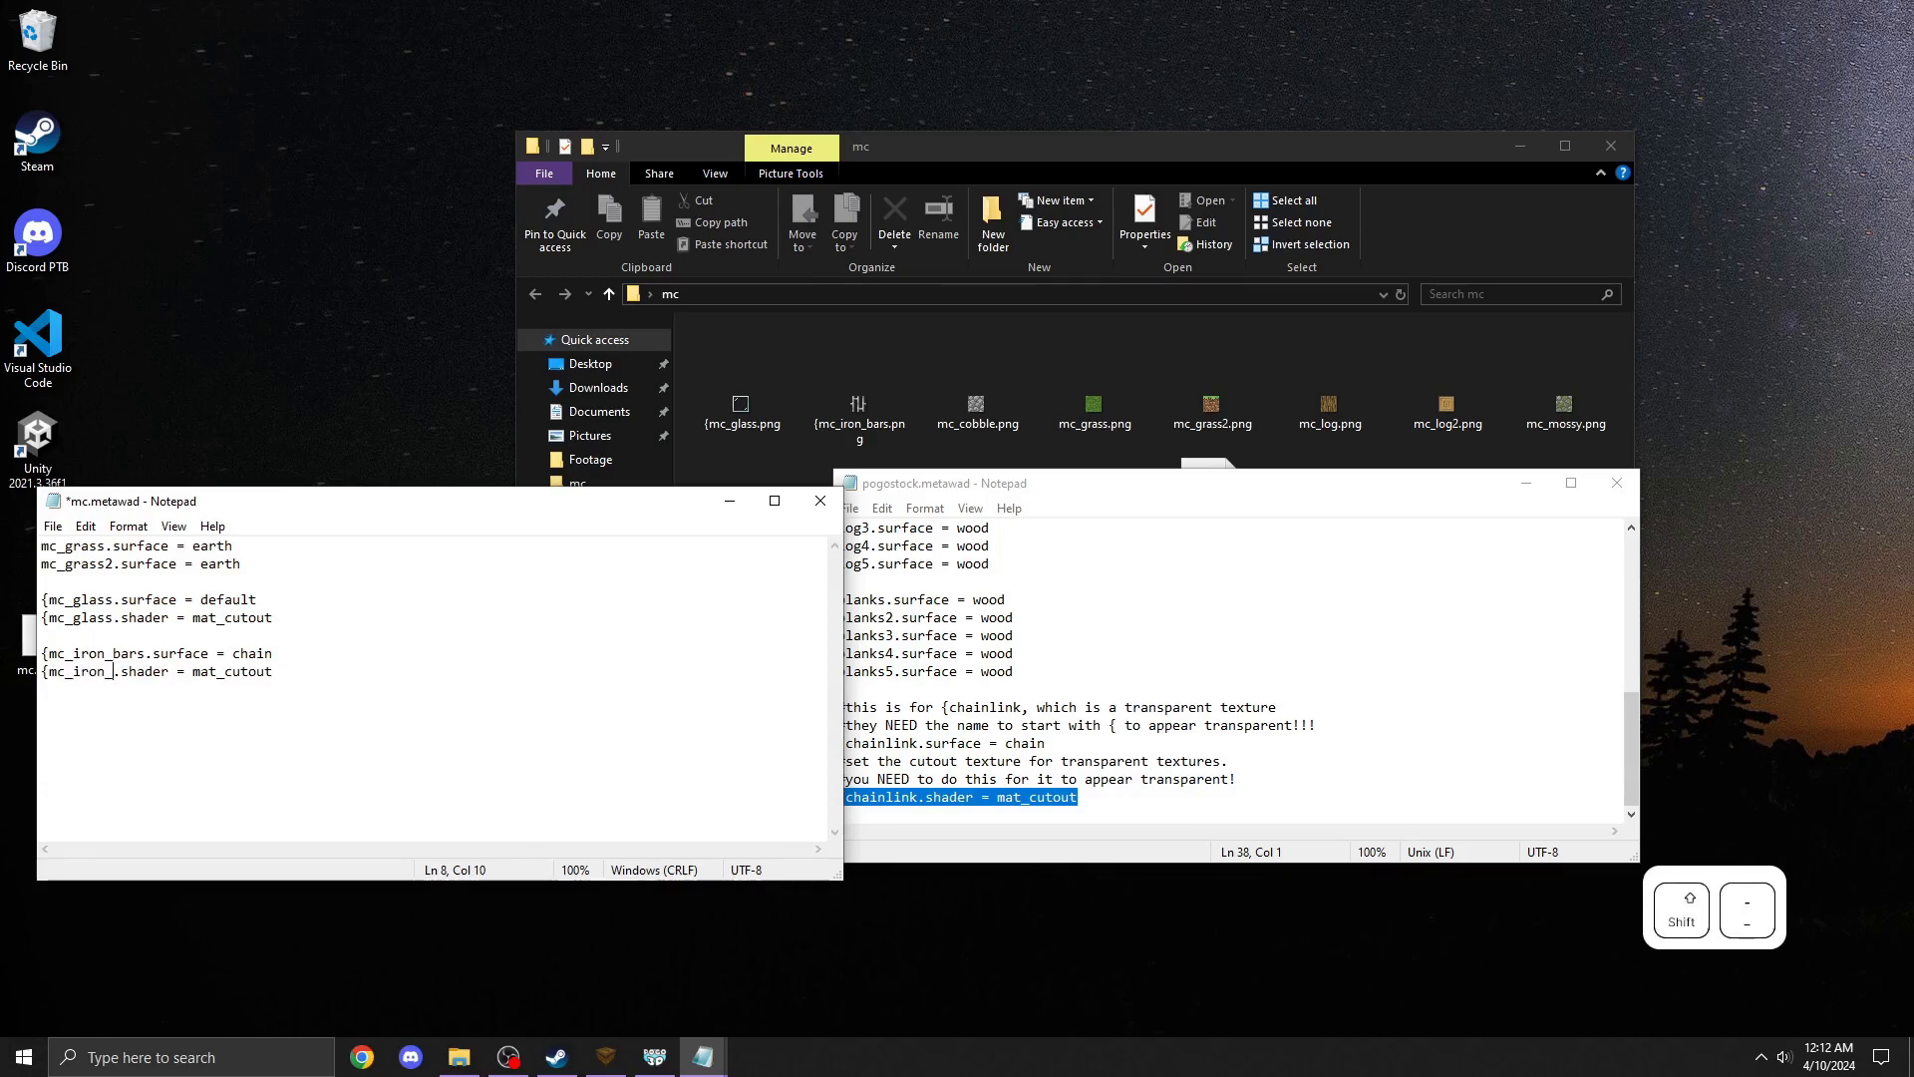
key("ctrl+s")
Switch to TrenchBroom, reload the texture collections and apply {mc_glass to the selected func_detail_wall brush
key("alt+Tab")
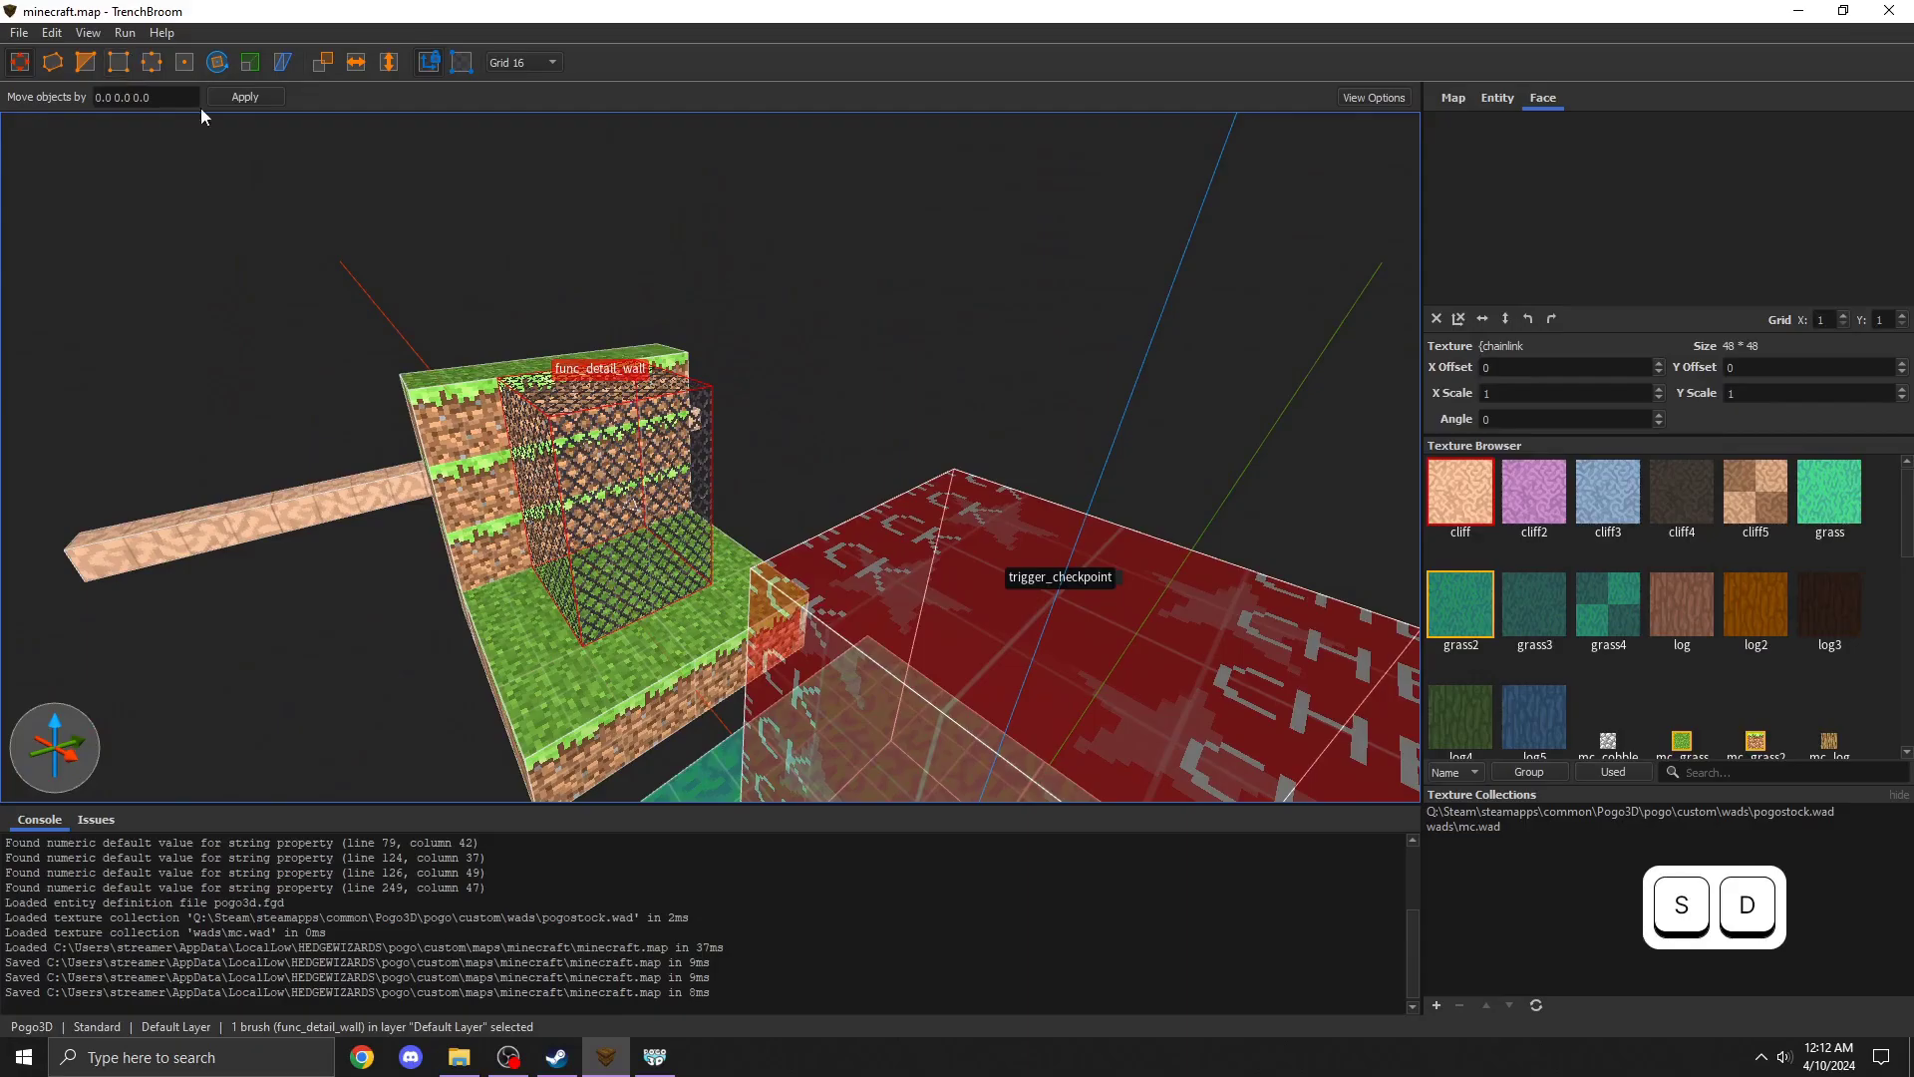
left_click(1537, 1005)
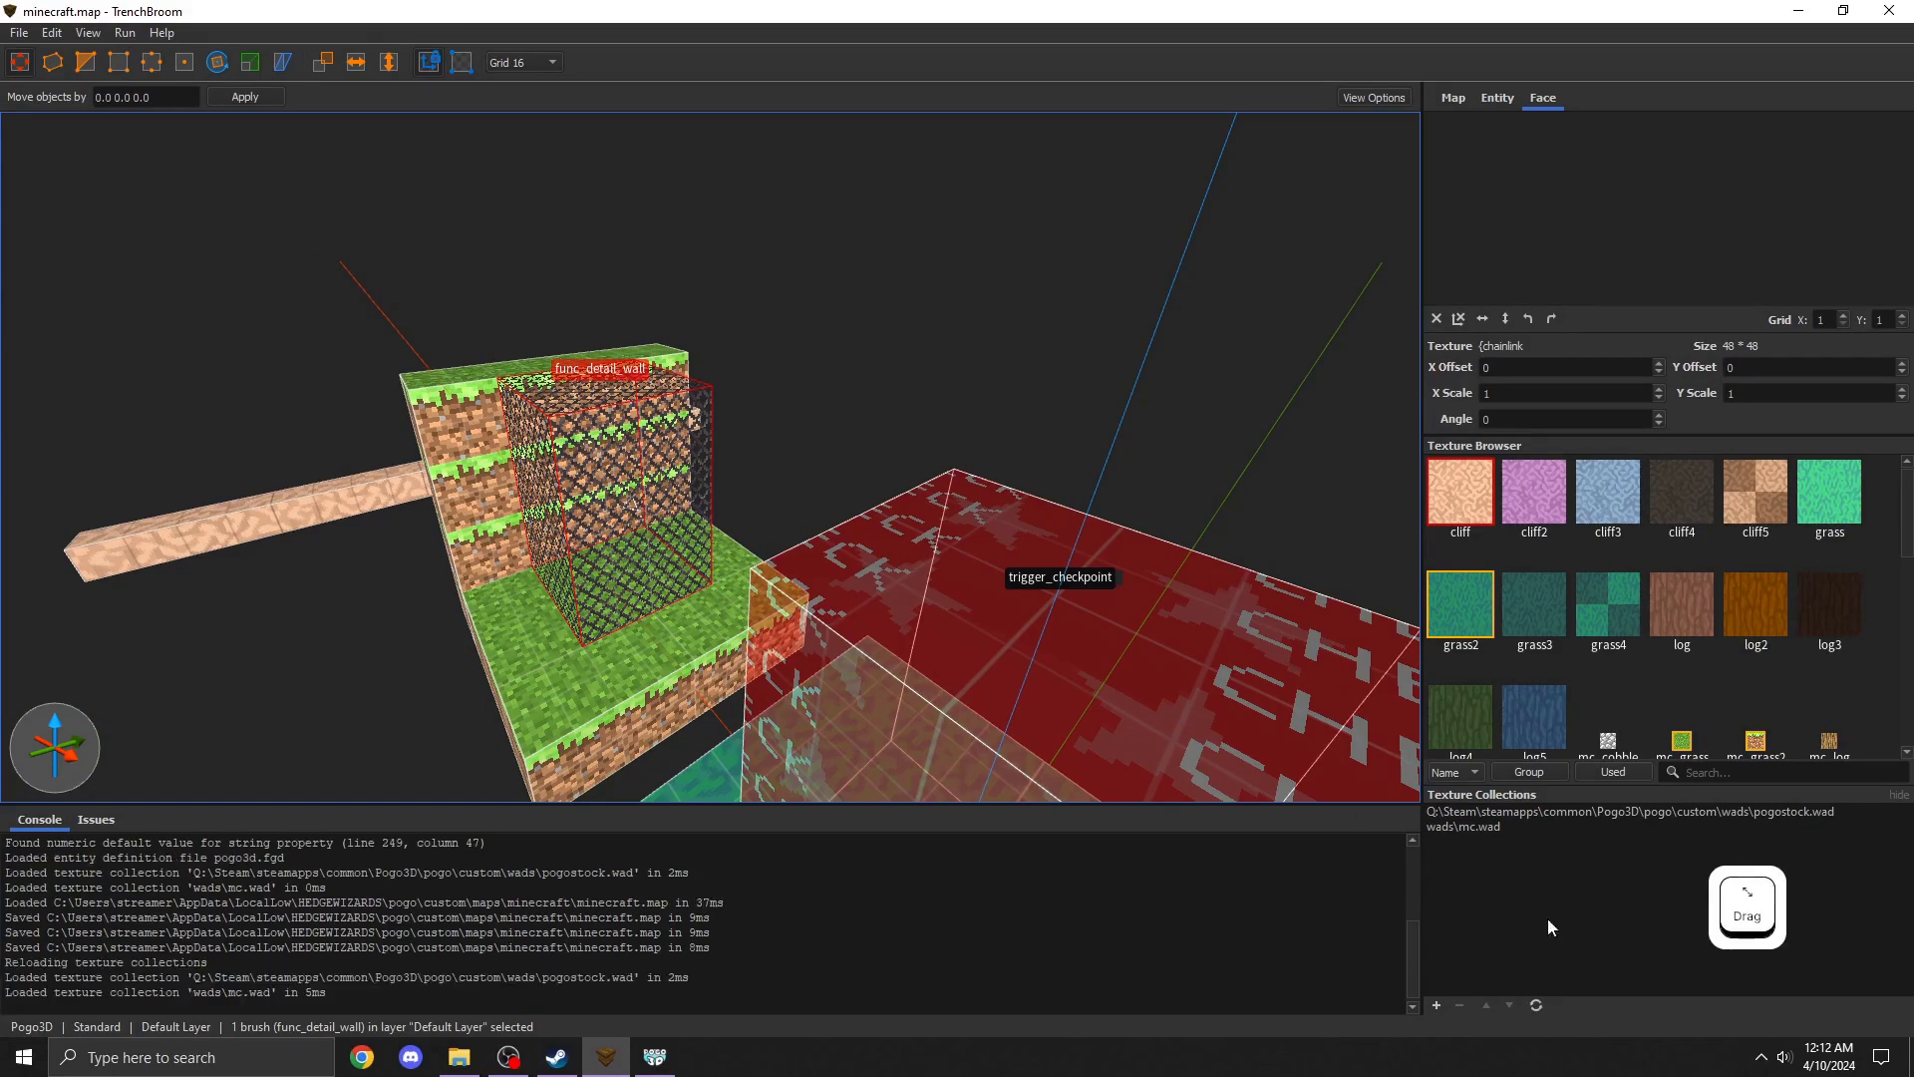
scroll(1725, 643, "down", 5)
left_click(1617, 687)
key("a")
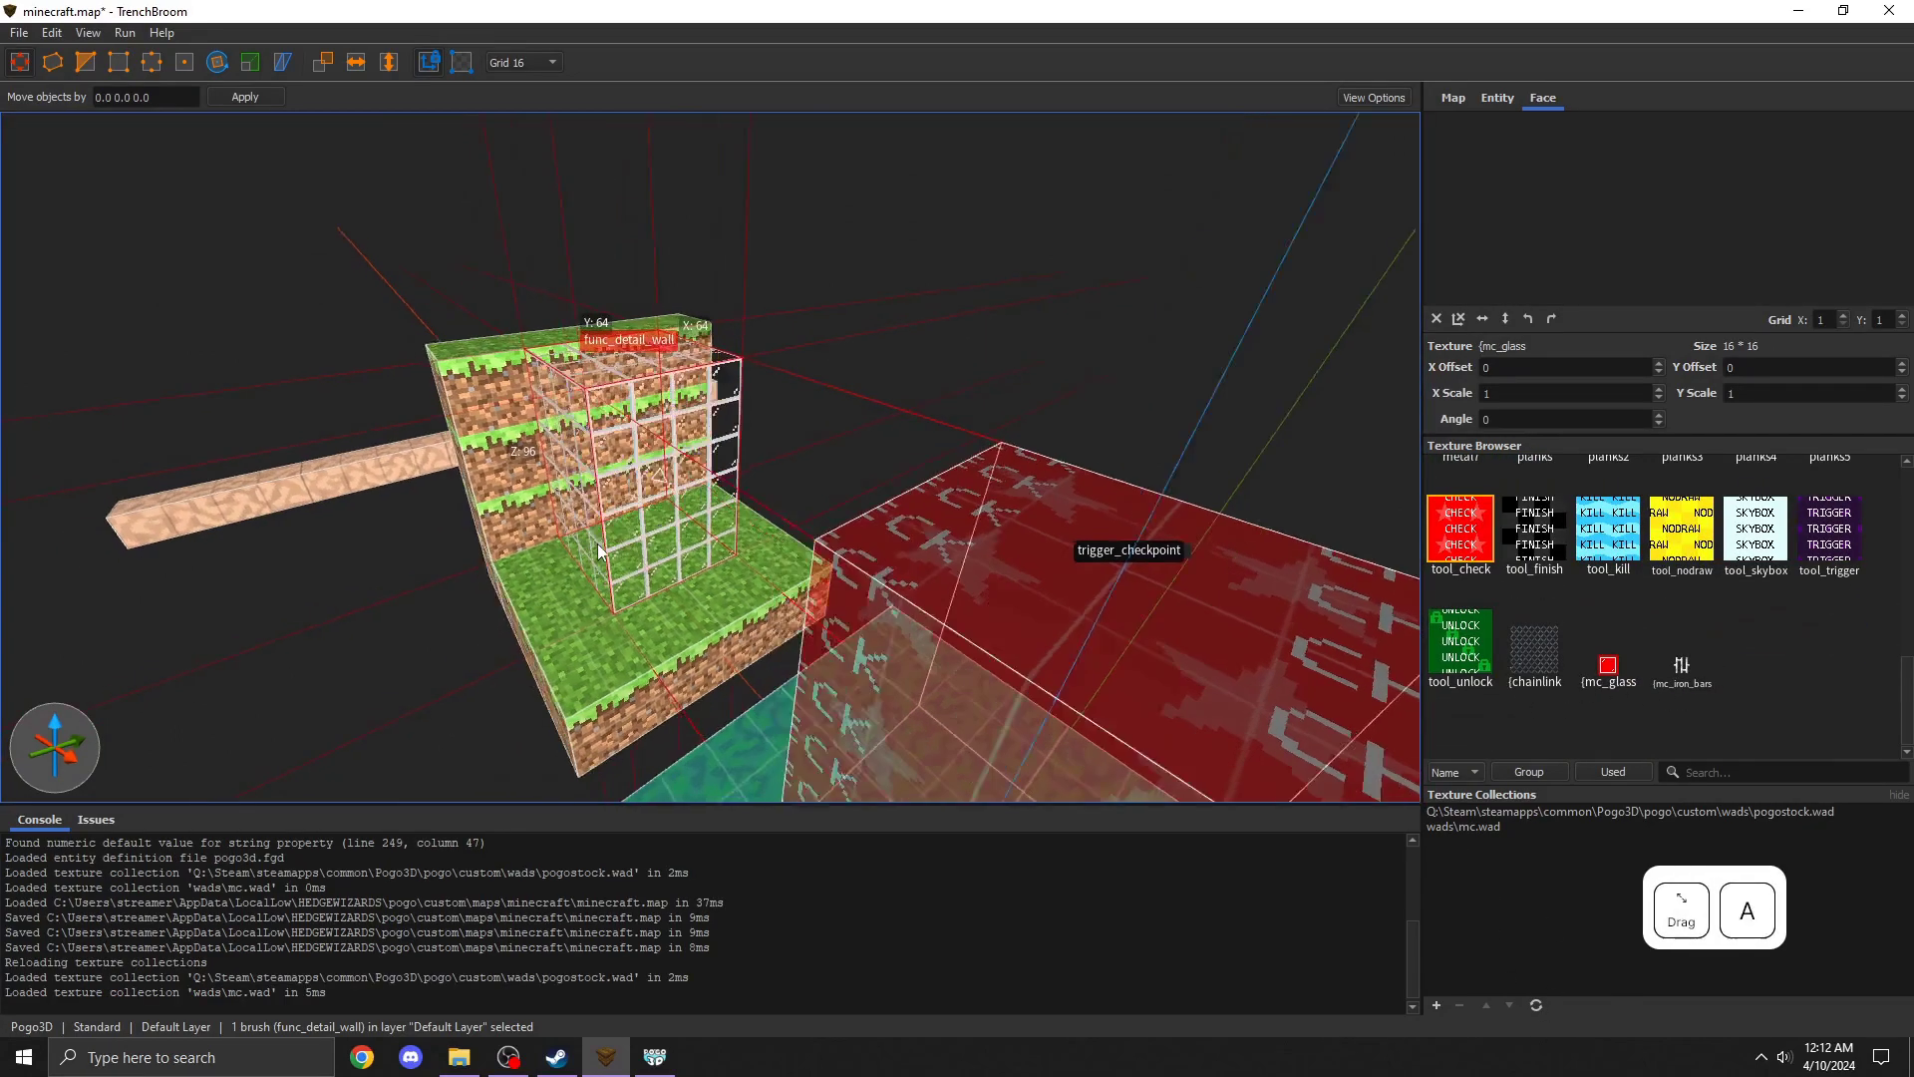
key("w")
key("d")
Apply {mc_iron_bars to the func_detail_wall brush, view it from several sides and deselect it
left_click(1699, 675)
key("d")
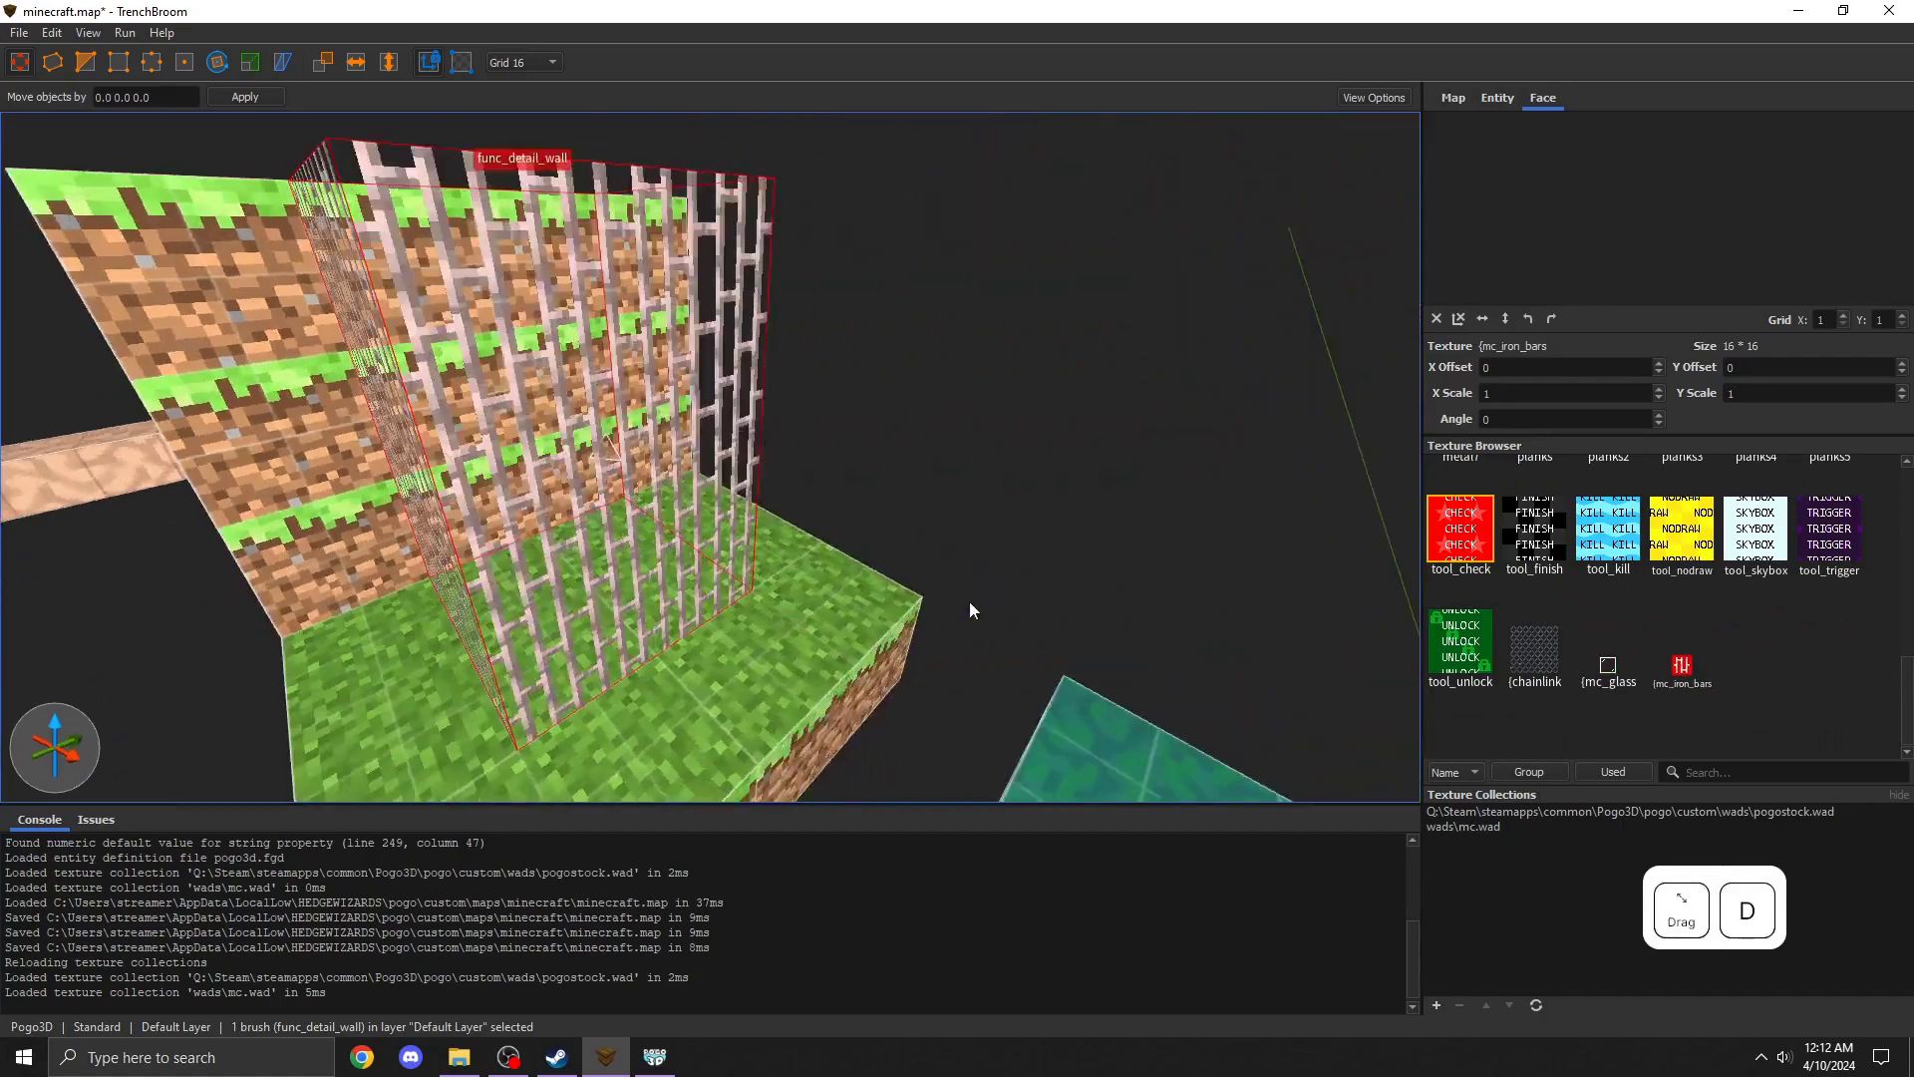
key("w")
key("s")
key("a")
left_click_drag(992, 636, 1055, 616)
key("d")
key("Escape")
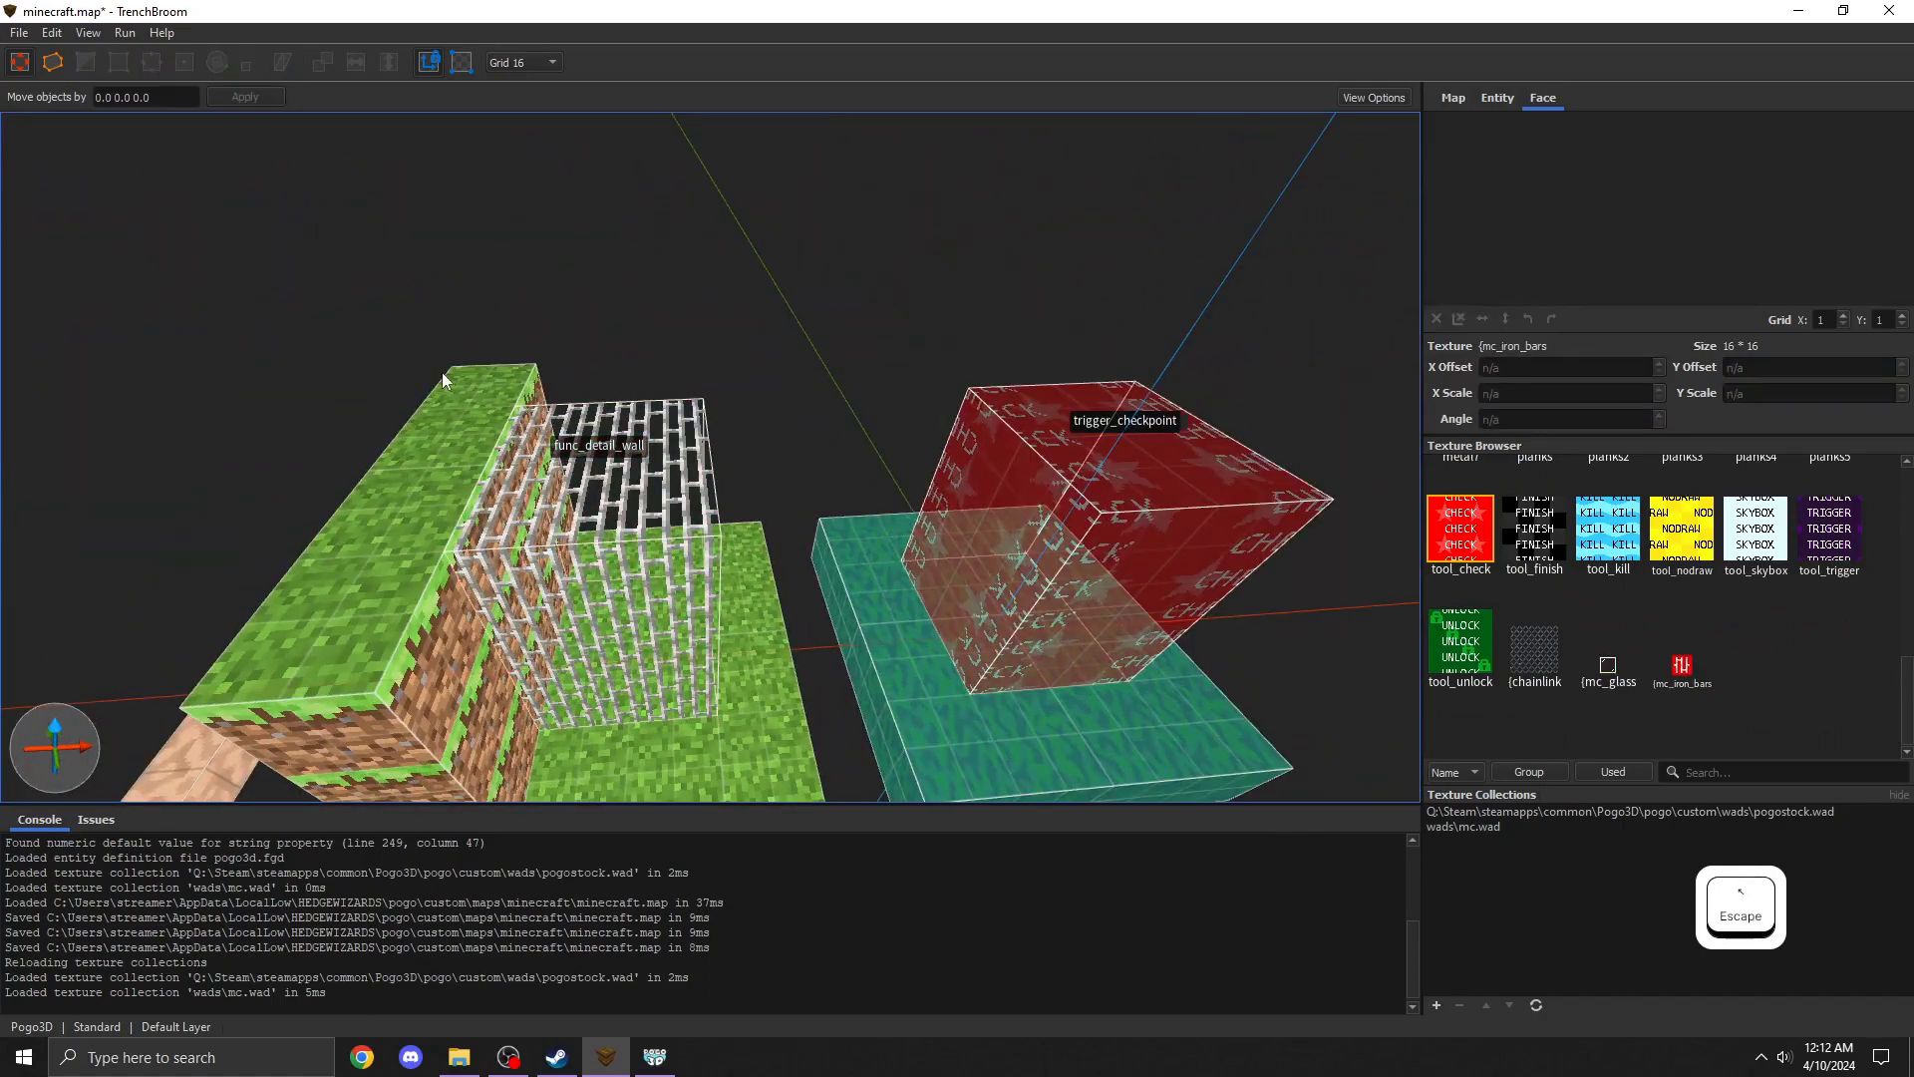
Draw a block over the grass wall and the func_detail_wall brush, and apply the mc_cobble texture to it
mouse_move(441, 373)
left_mouse_down()
mouse_move(609, 470)
mouse_move(774, 607)
mouse_move(822, 601)
mouse_move(907, 445)
left_mouse_up()
scroll(1799, 608, "up", 4)
scroll(1802, 606, "down", 1)
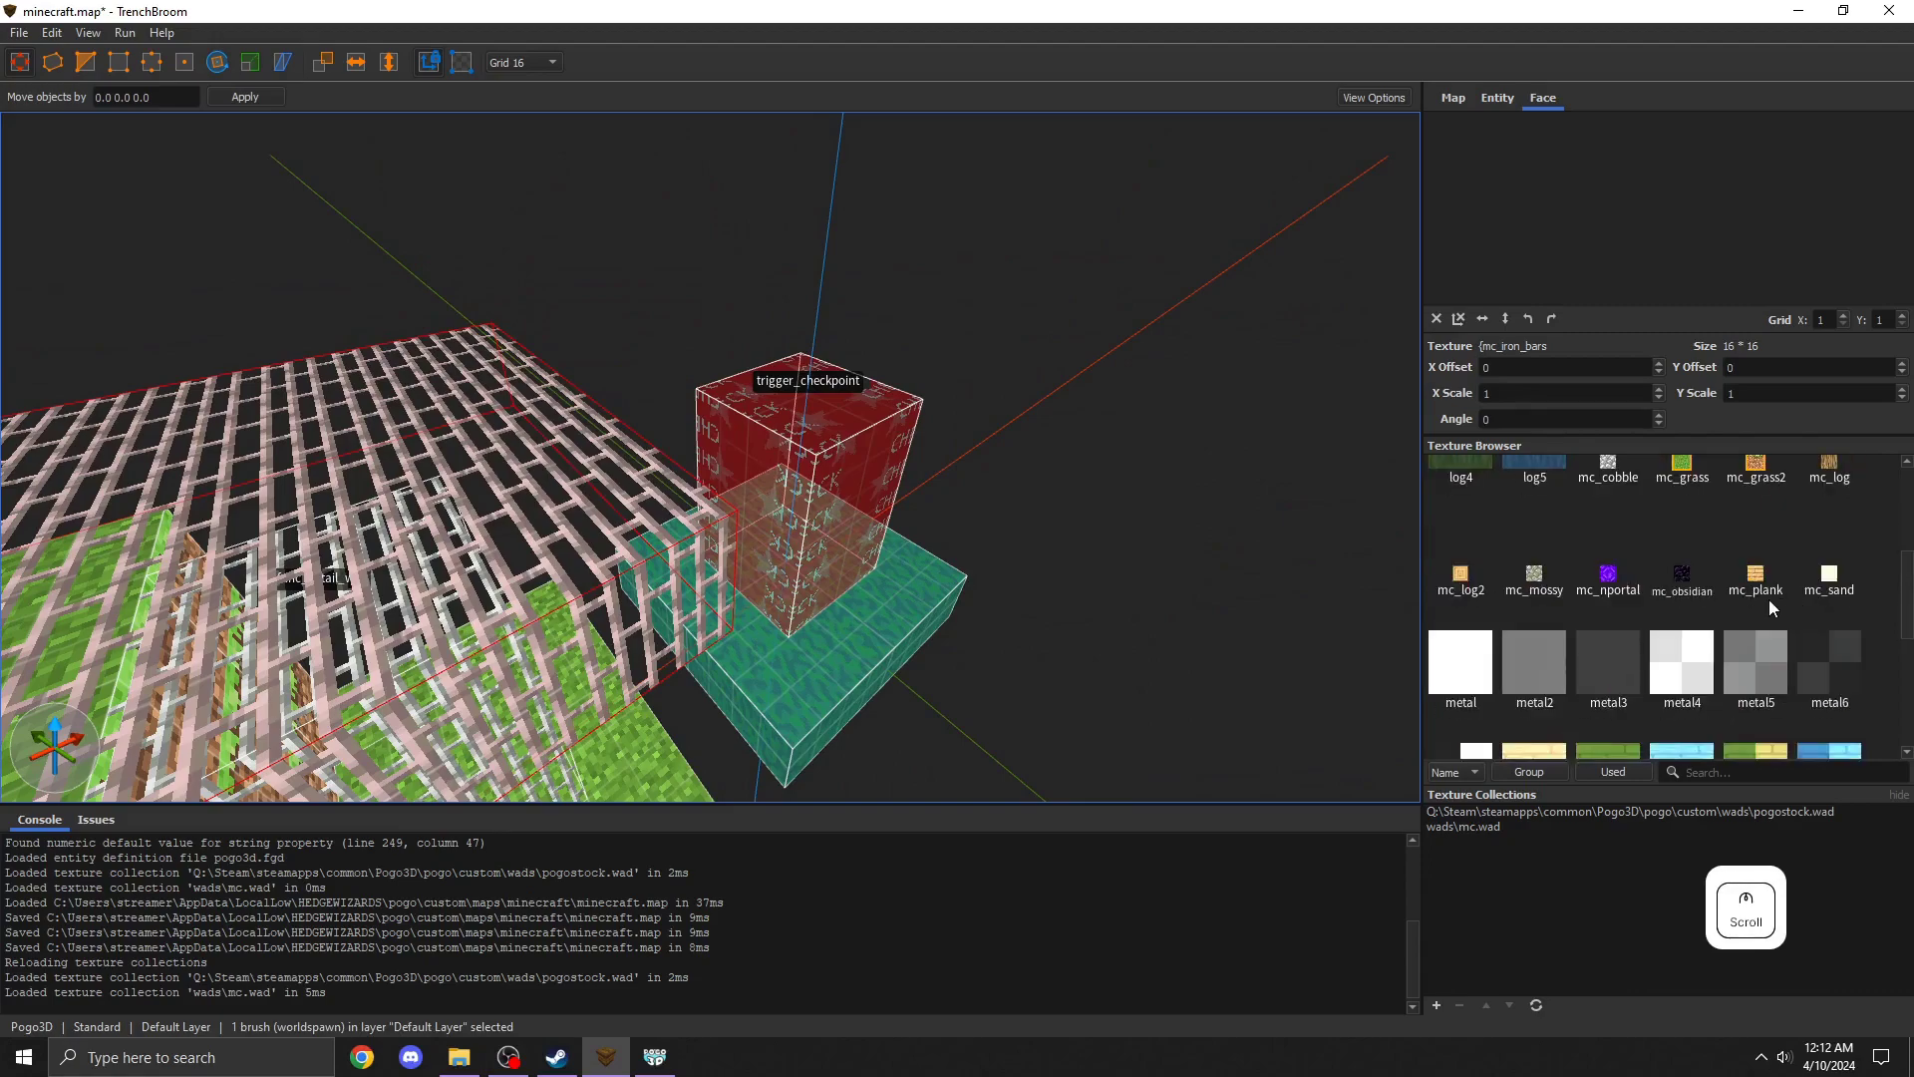
left_click(1607, 463)
Set both the X and Y texture scale of the mc_cobble block to 2
key("w")
key("d")
mouse_move(758, 429)
left_mouse_down()
mouse_move(714, 398)
mouse_move(952, 438)
left_mouse_up()
key("s")
left_click(1759, 390)
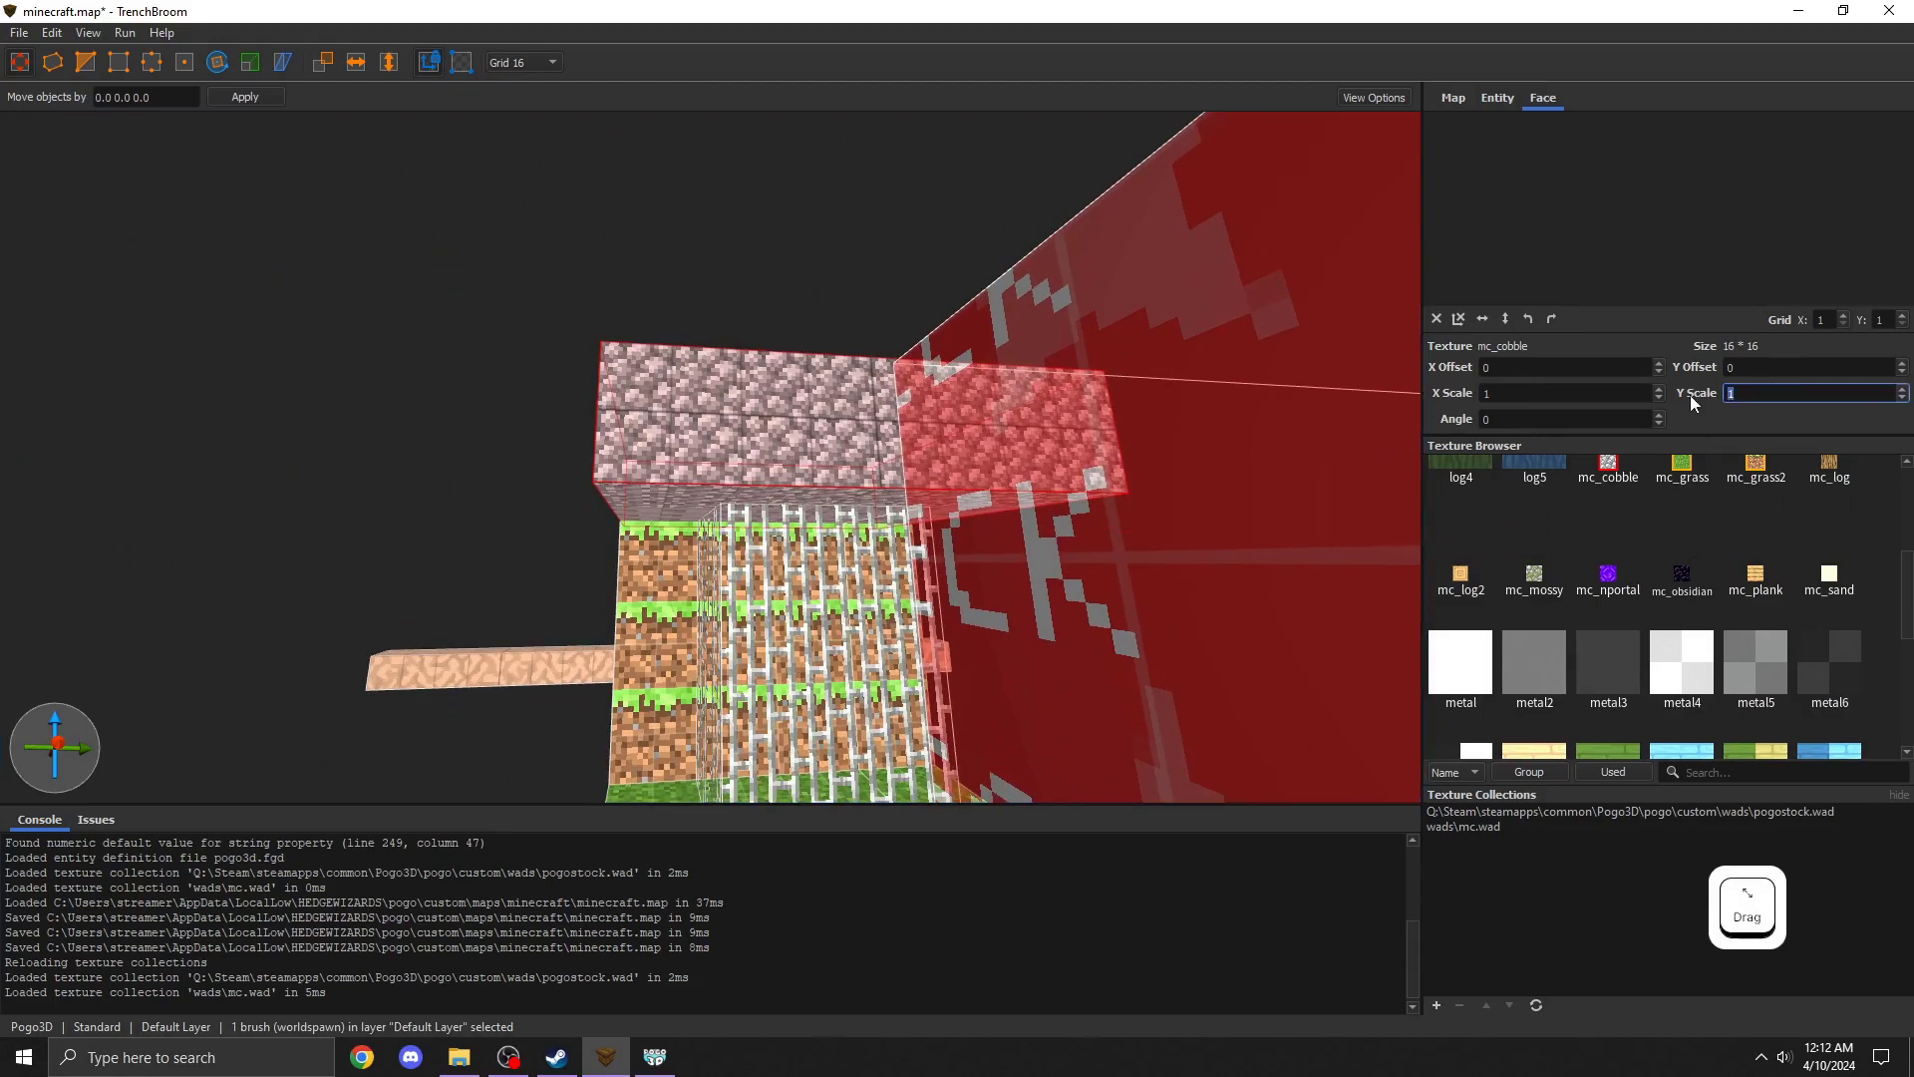
double_click(1603, 392)
type("2")
left_click_drag(722, 502, 776, 493)
key("a")
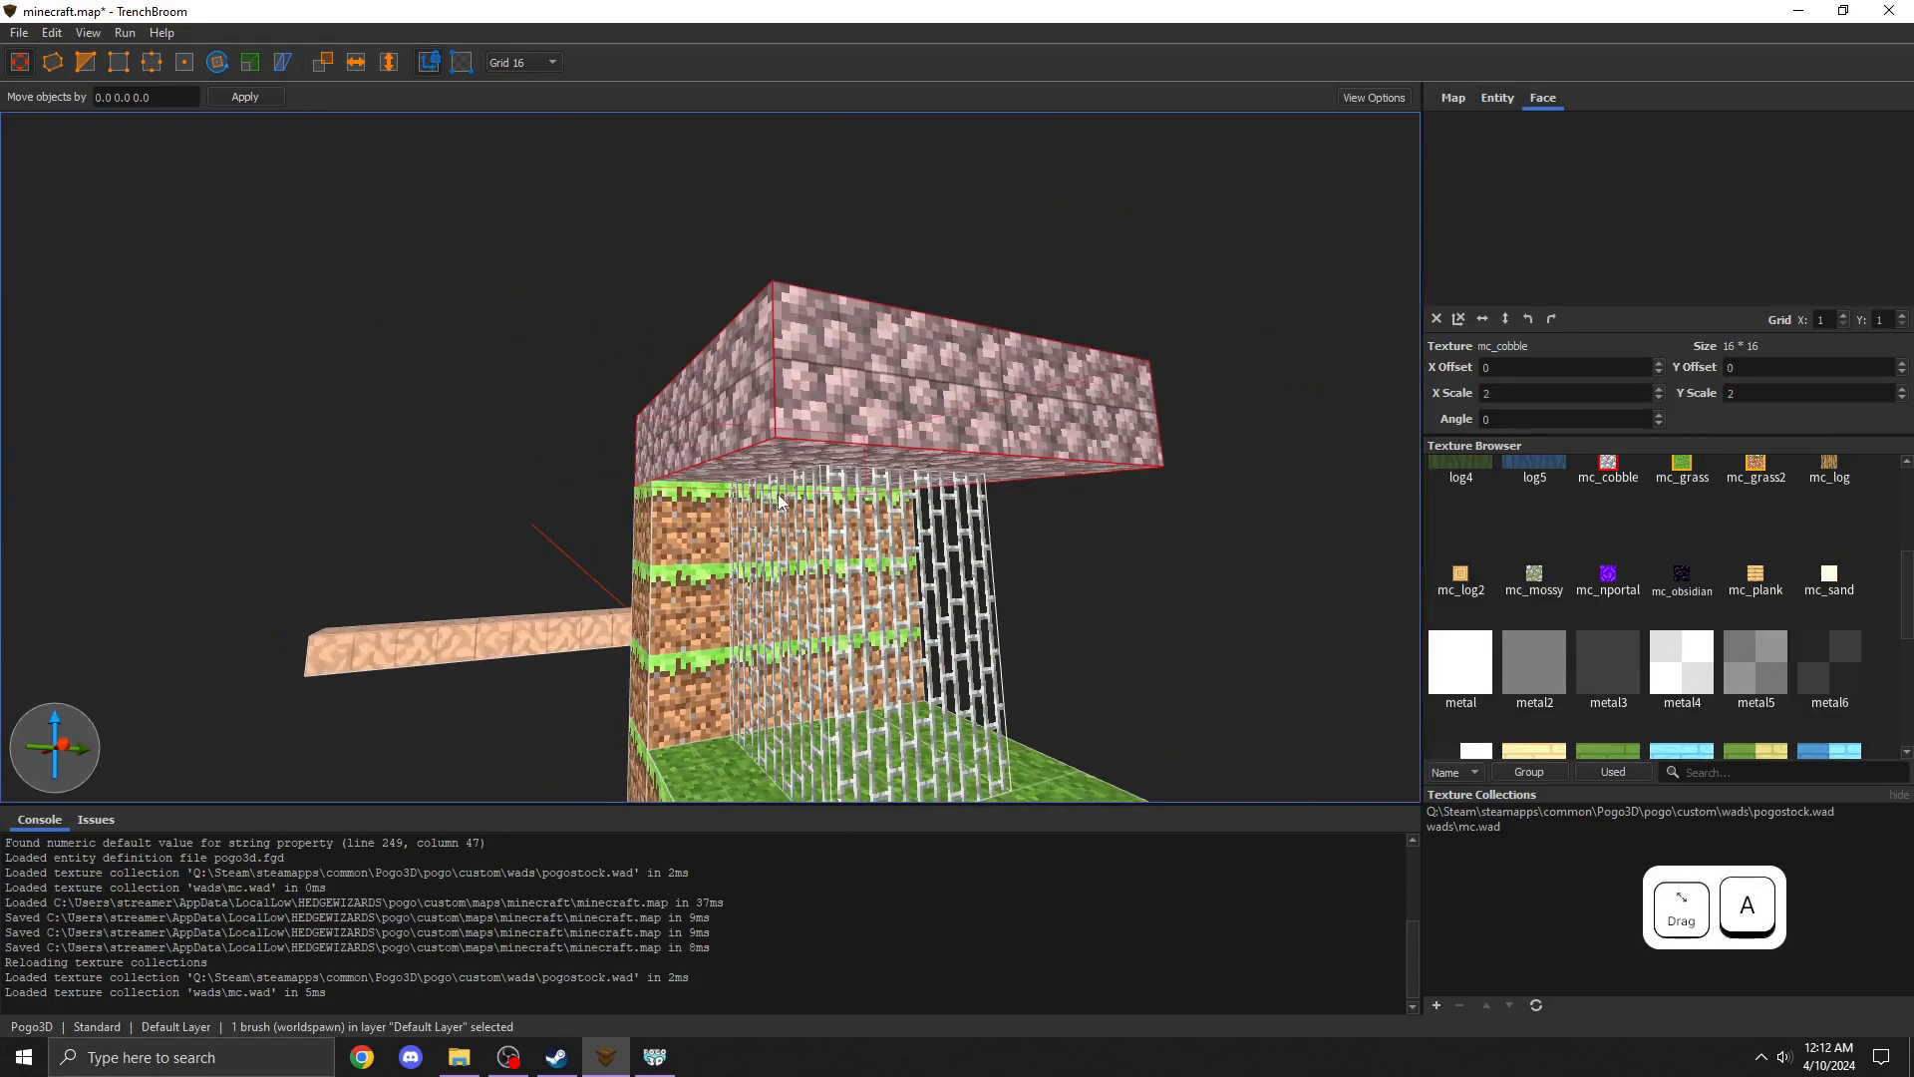
Set the X and Y scale of the {mc_iron_bars texture on the func_detail_wall brush to 2 and save the map
left_click(826, 531)
left_click(1543, 391)
type("2")
key("Tab")
type("2")
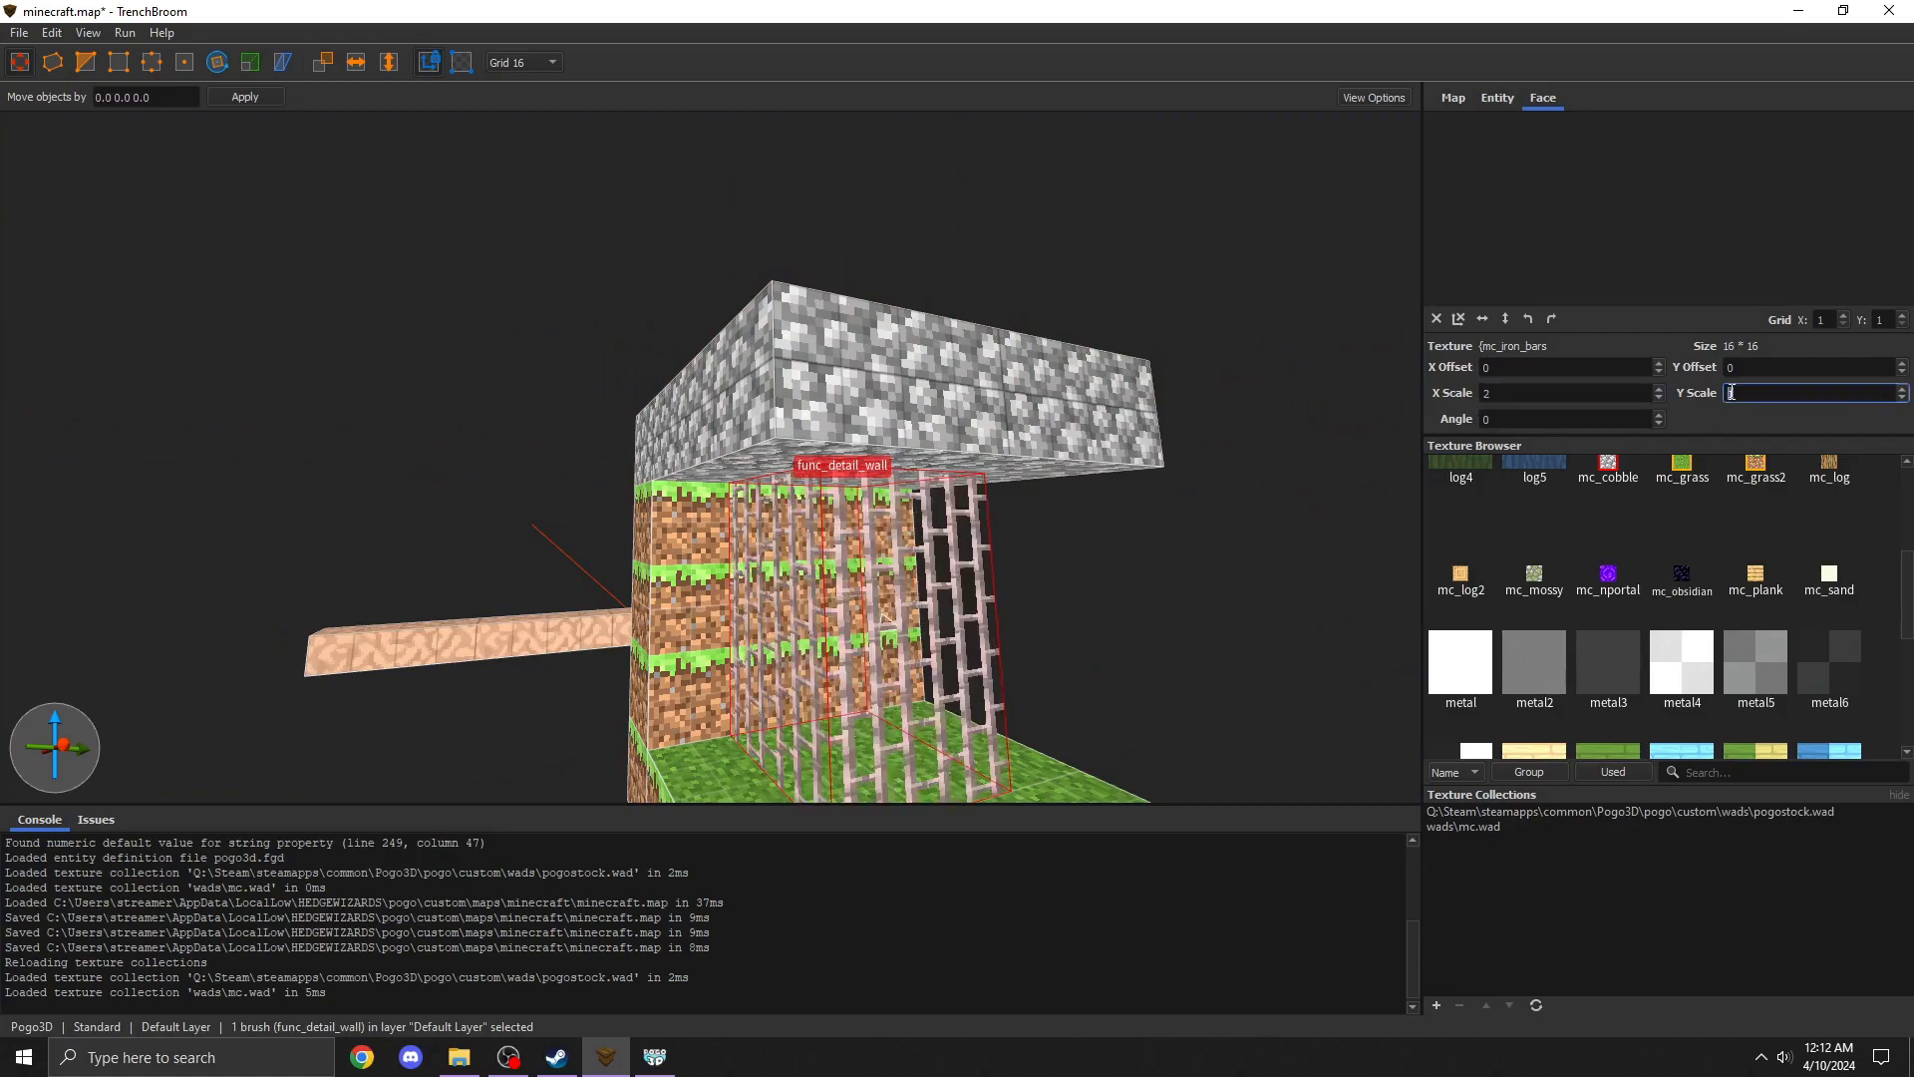
left_click_drag(1112, 364, 1034, 399)
key("w")
key("d")
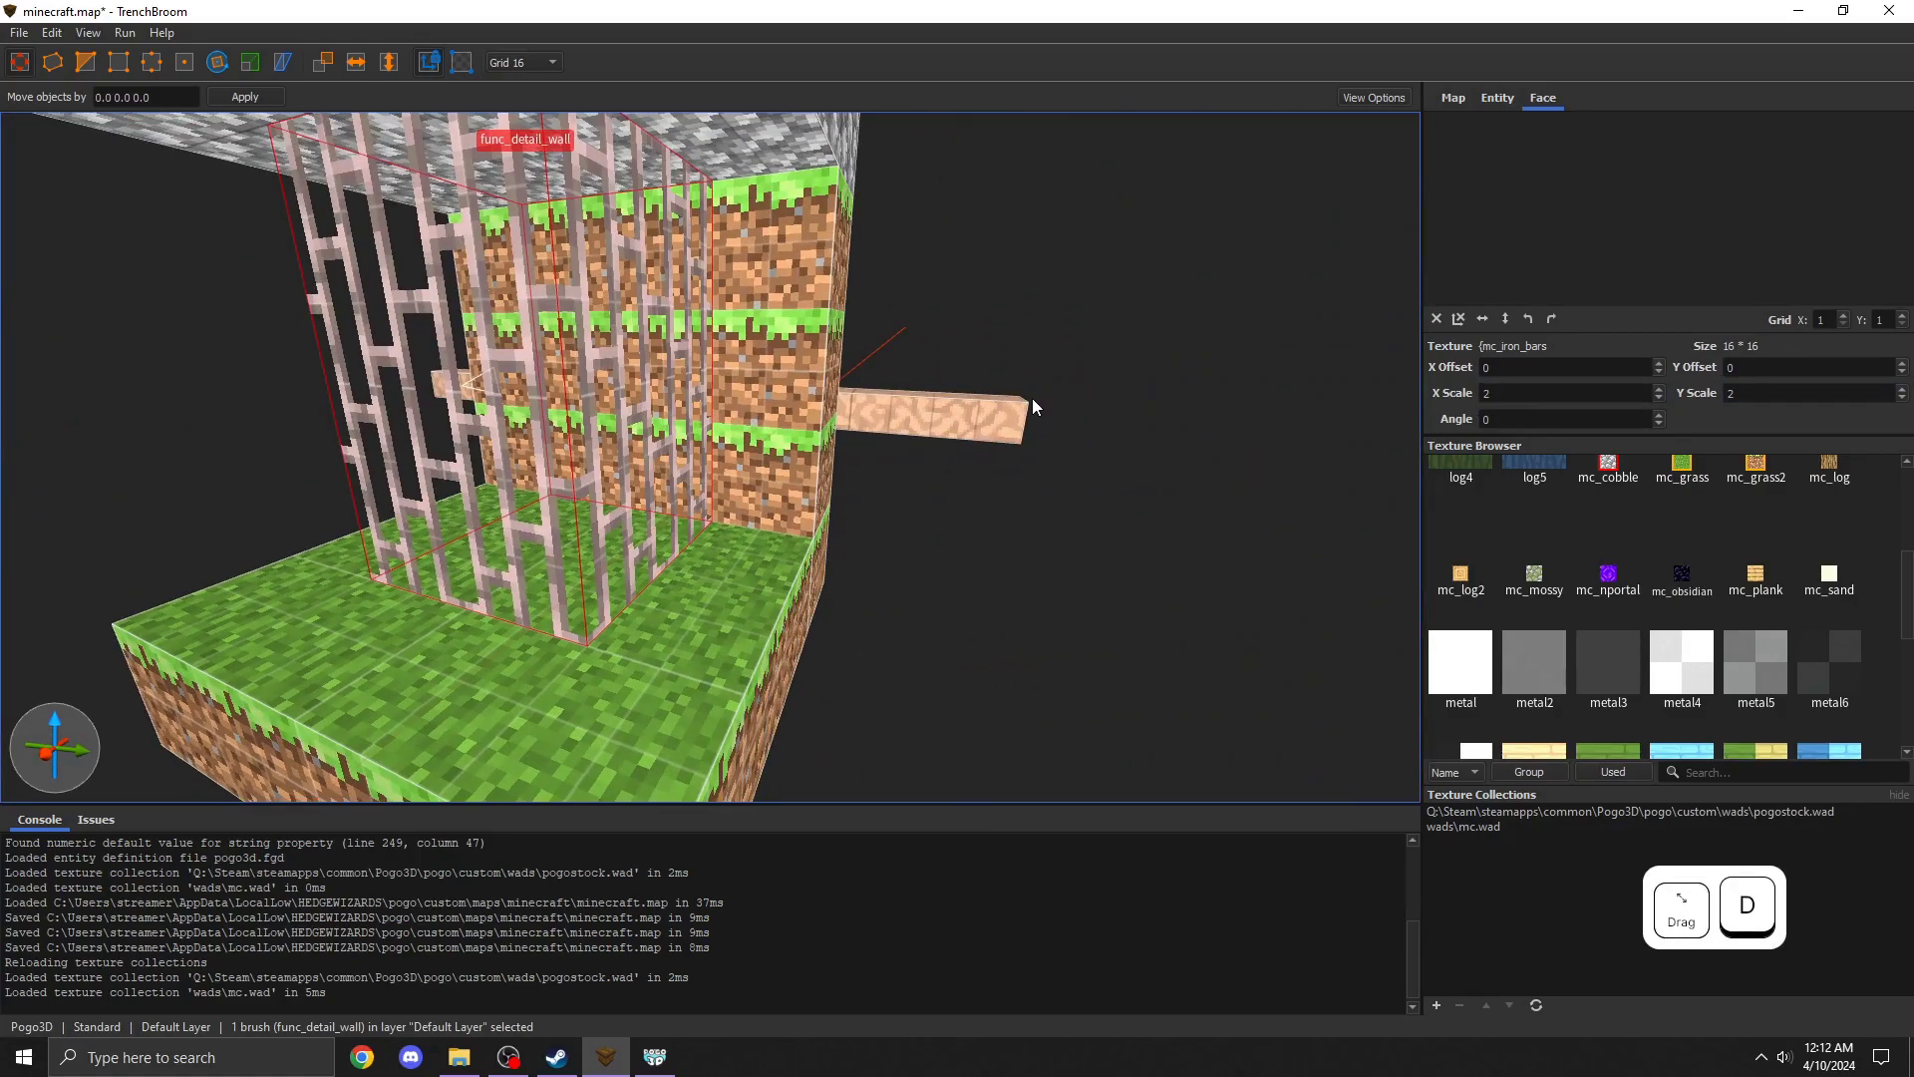
key("s")
left_click_drag(894, 441, 503, 334)
key("ctrl+s")
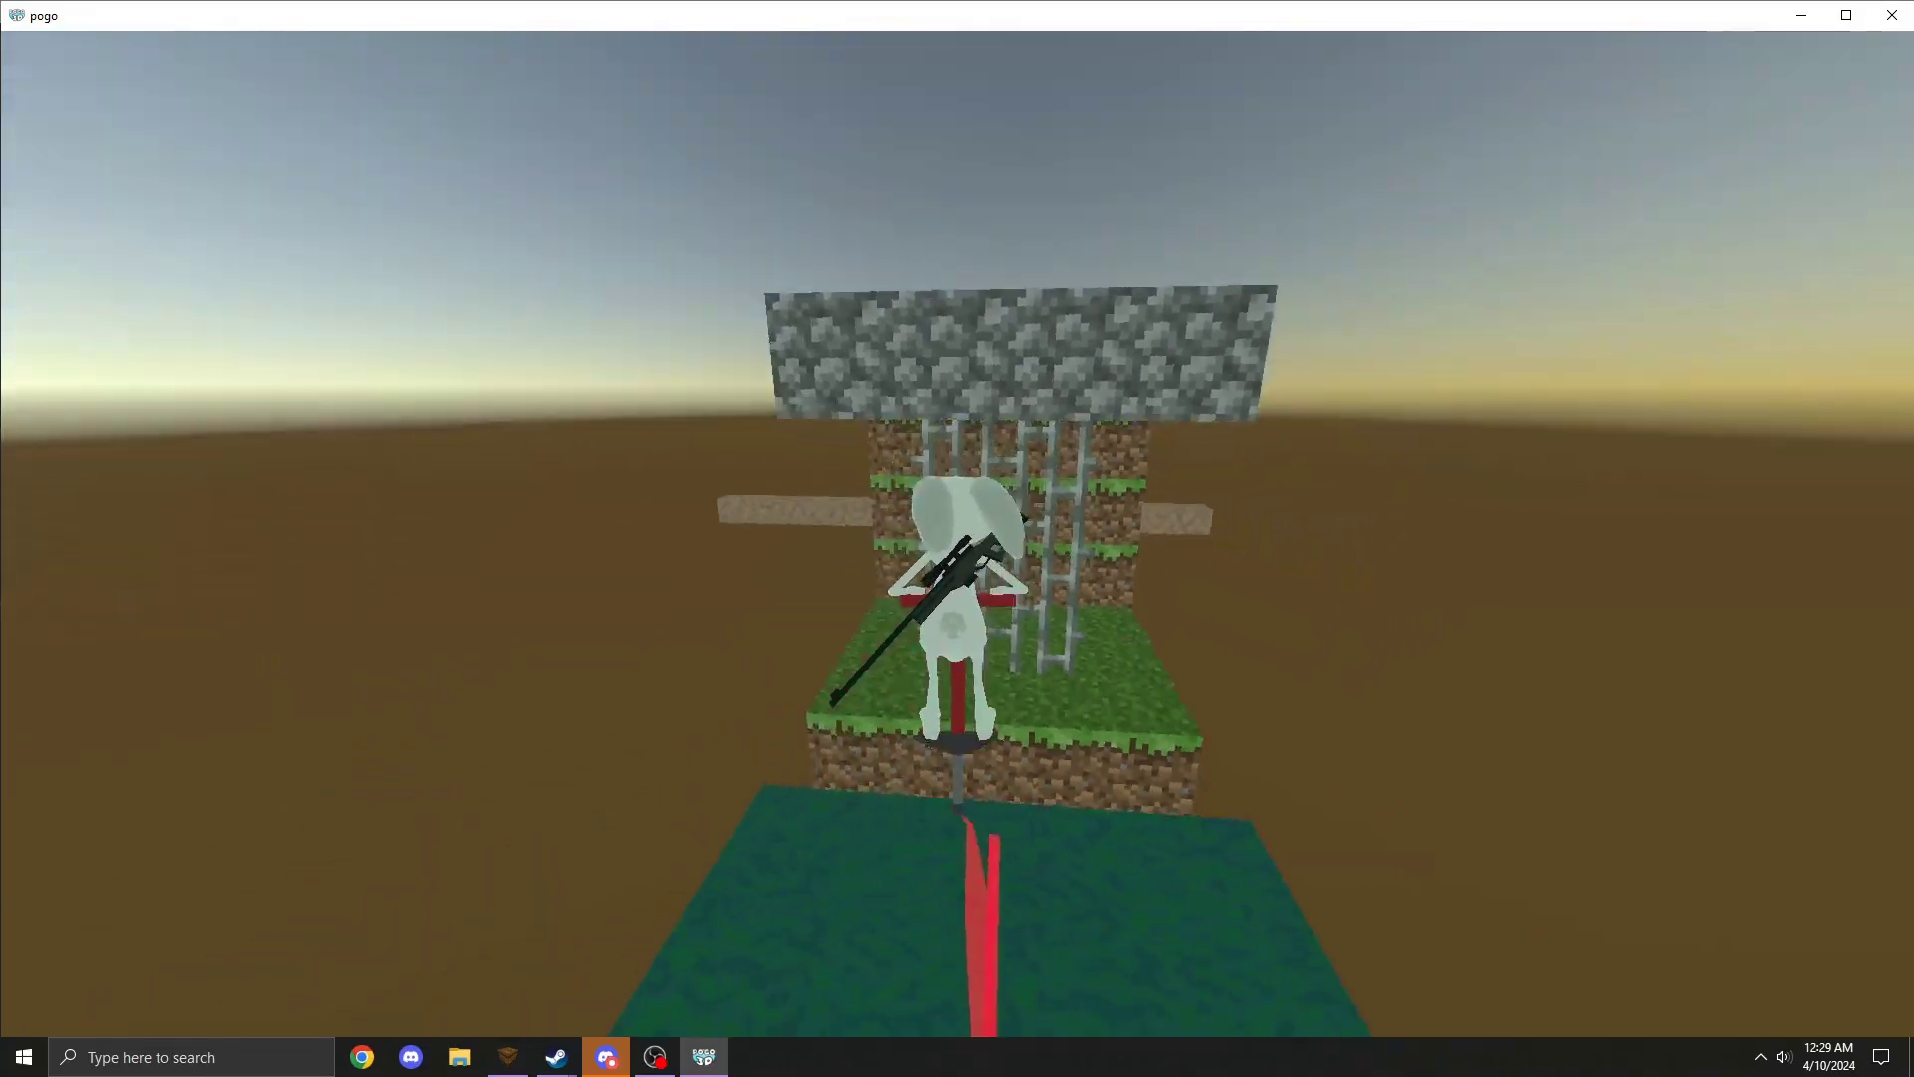
Play-test the map in Pogo3D in front of the transparent wall and cobble block, and close the game
key("w")
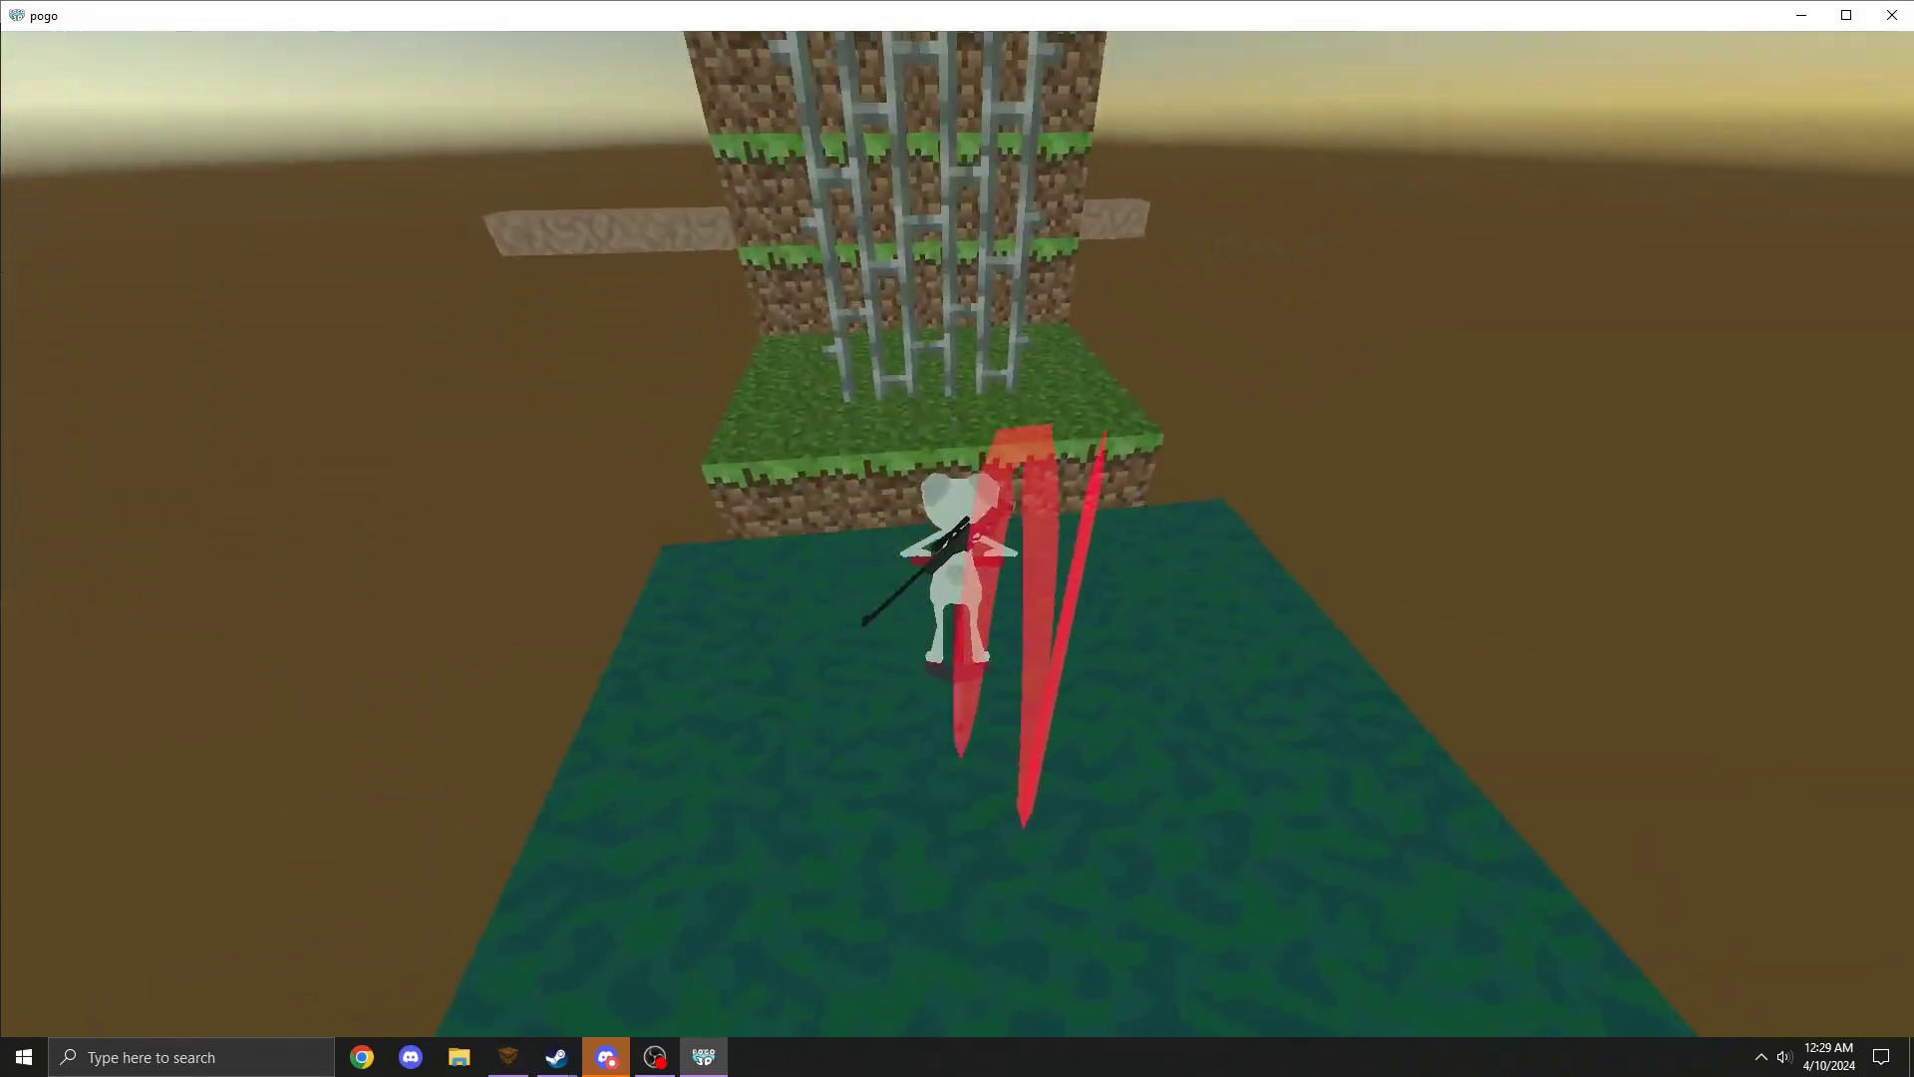
key("s")
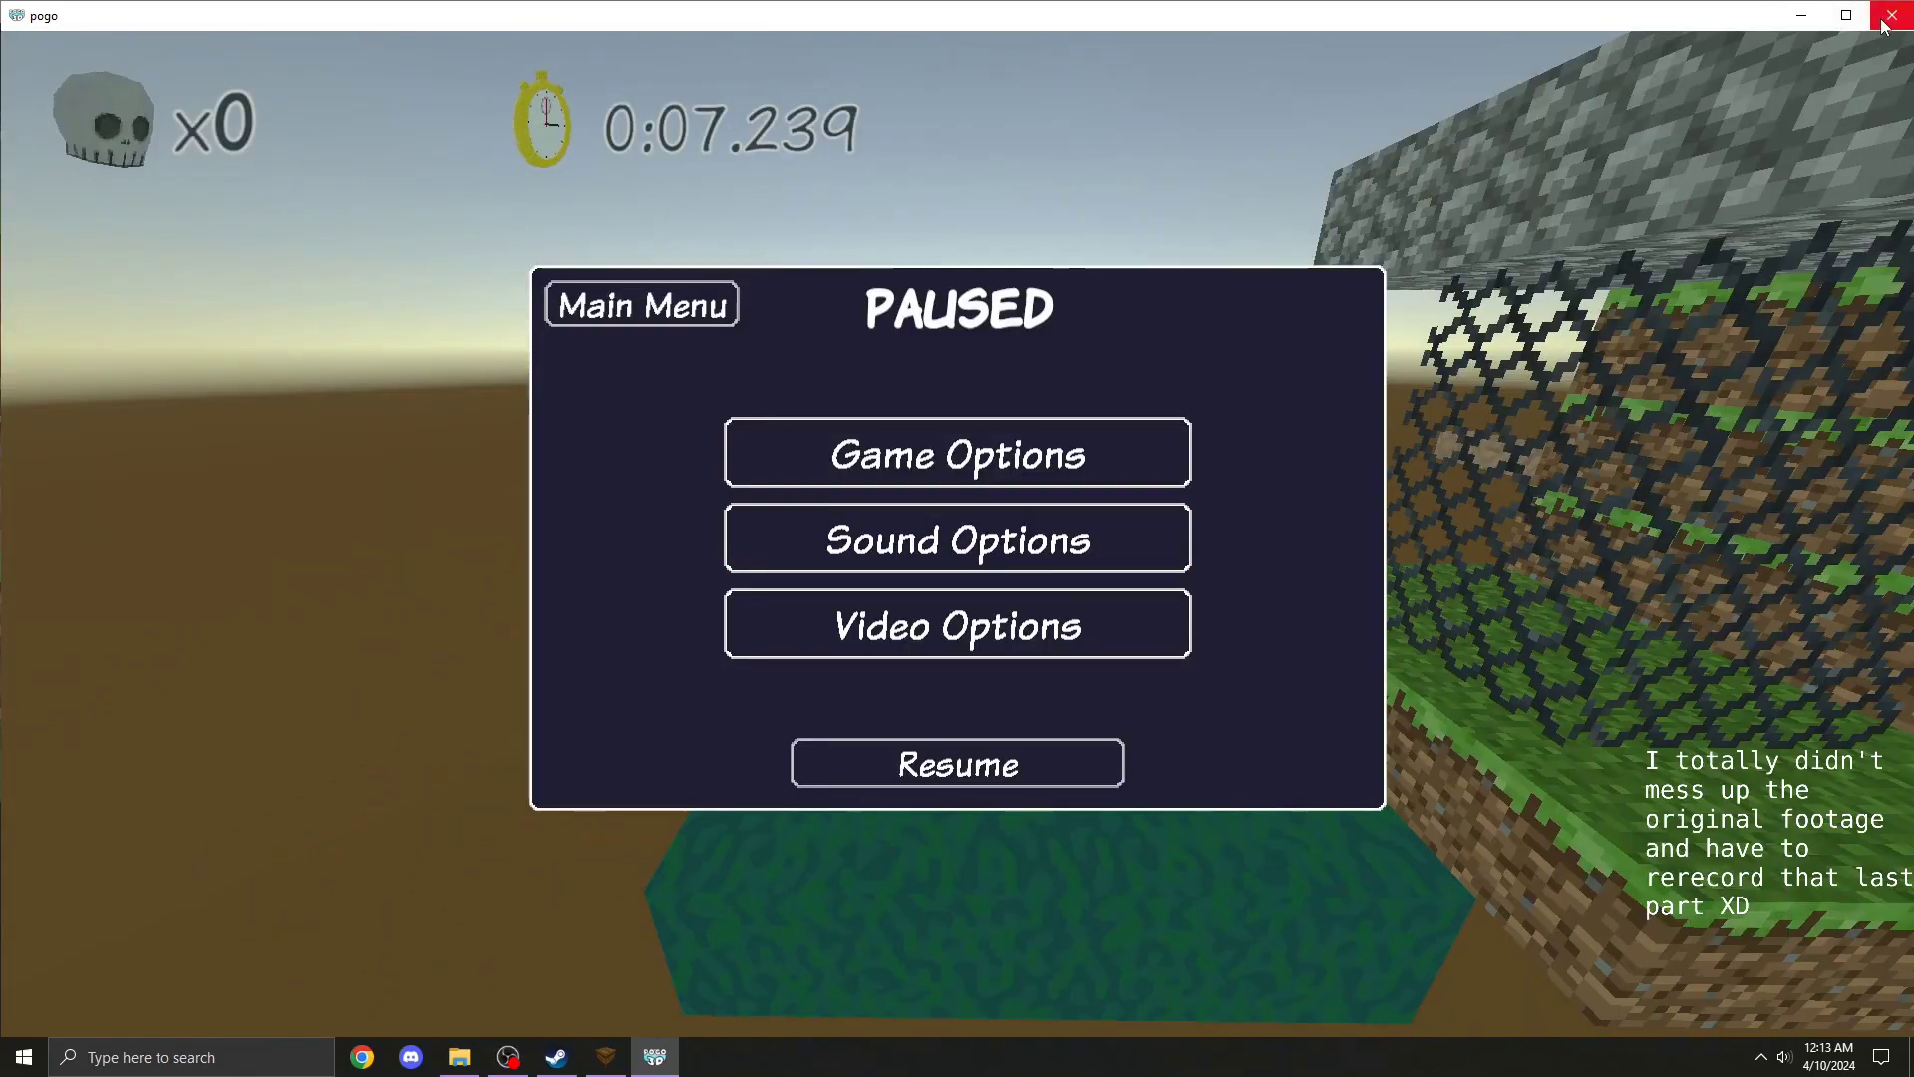
left_click(1882, 28)
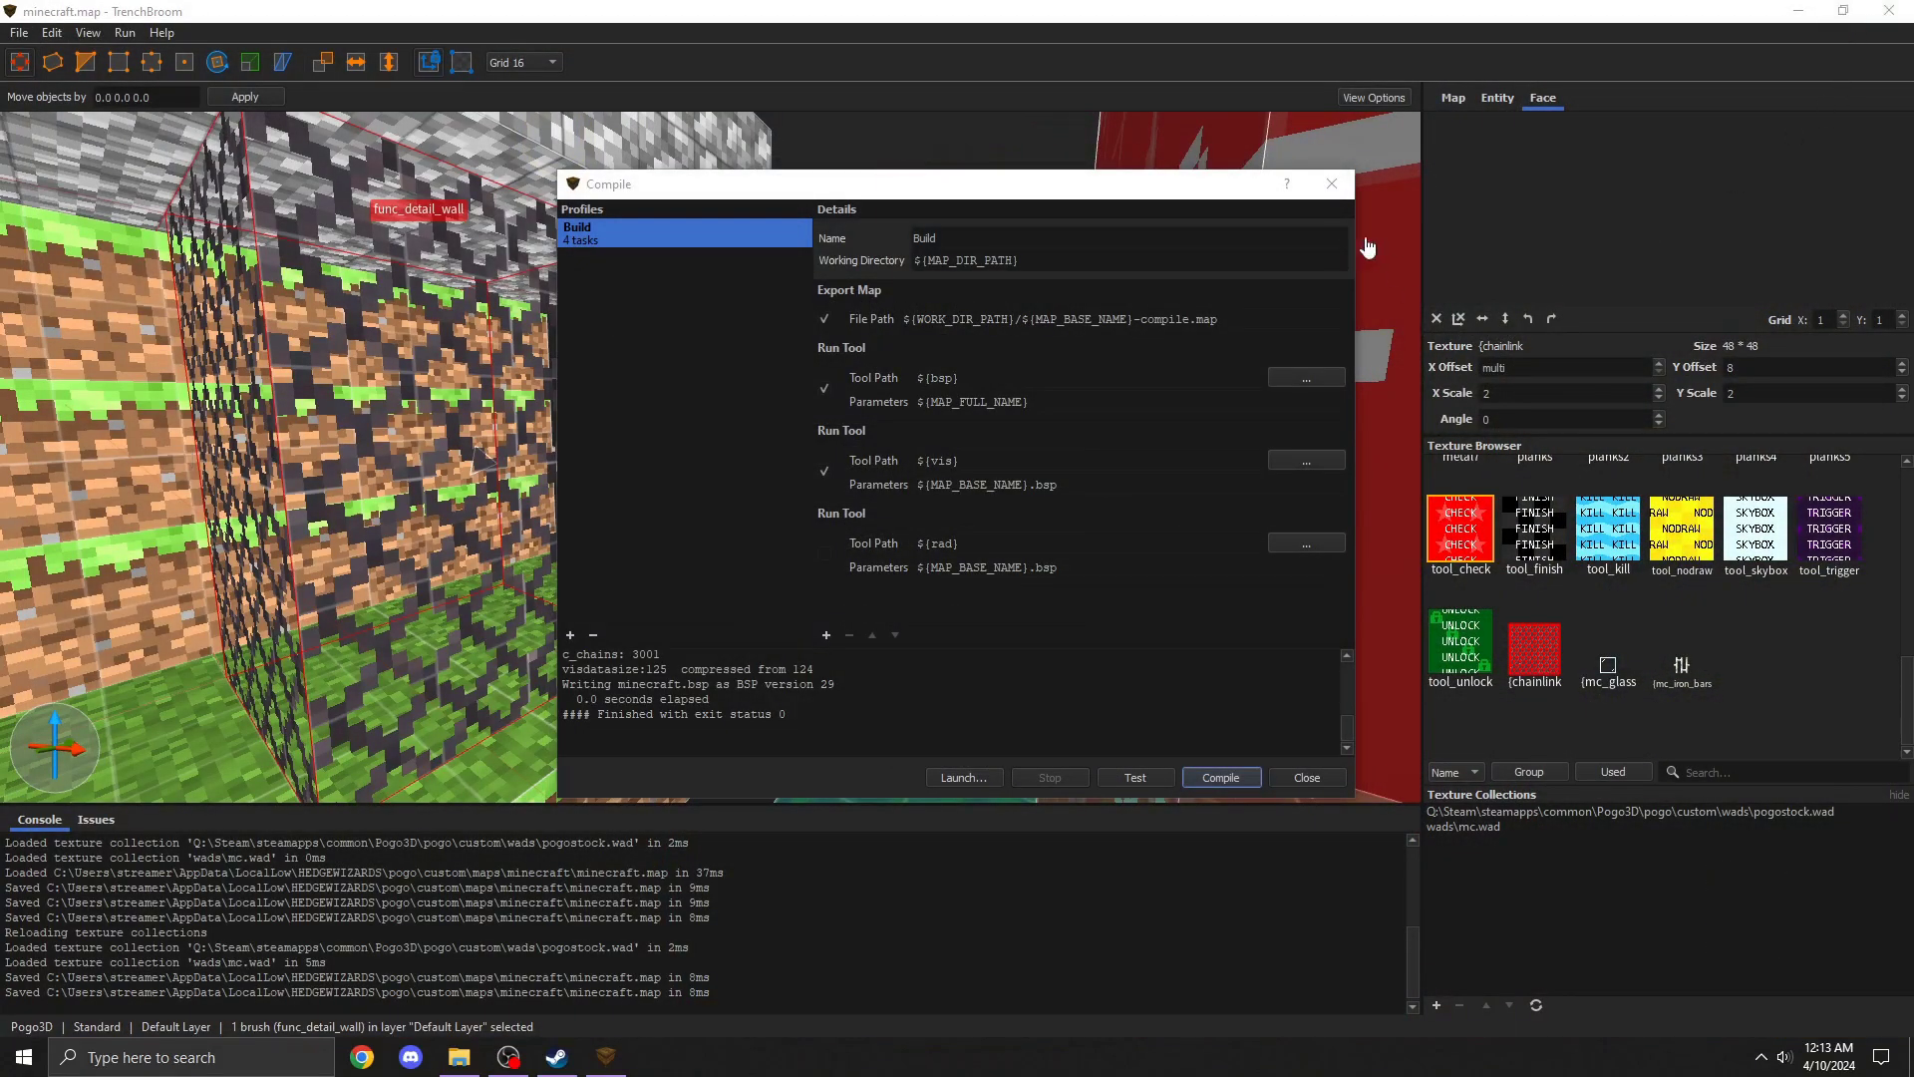
Close the Compile dialog in TrenchBroom and look over the whole map from outside
left_click(1340, 184)
mouse_move(1310, 415)
left_mouse_down()
mouse_move(1047, 505)
mouse_move(996, 506)
mouse_move(992, 489)
left_mouse_up()
key("s")
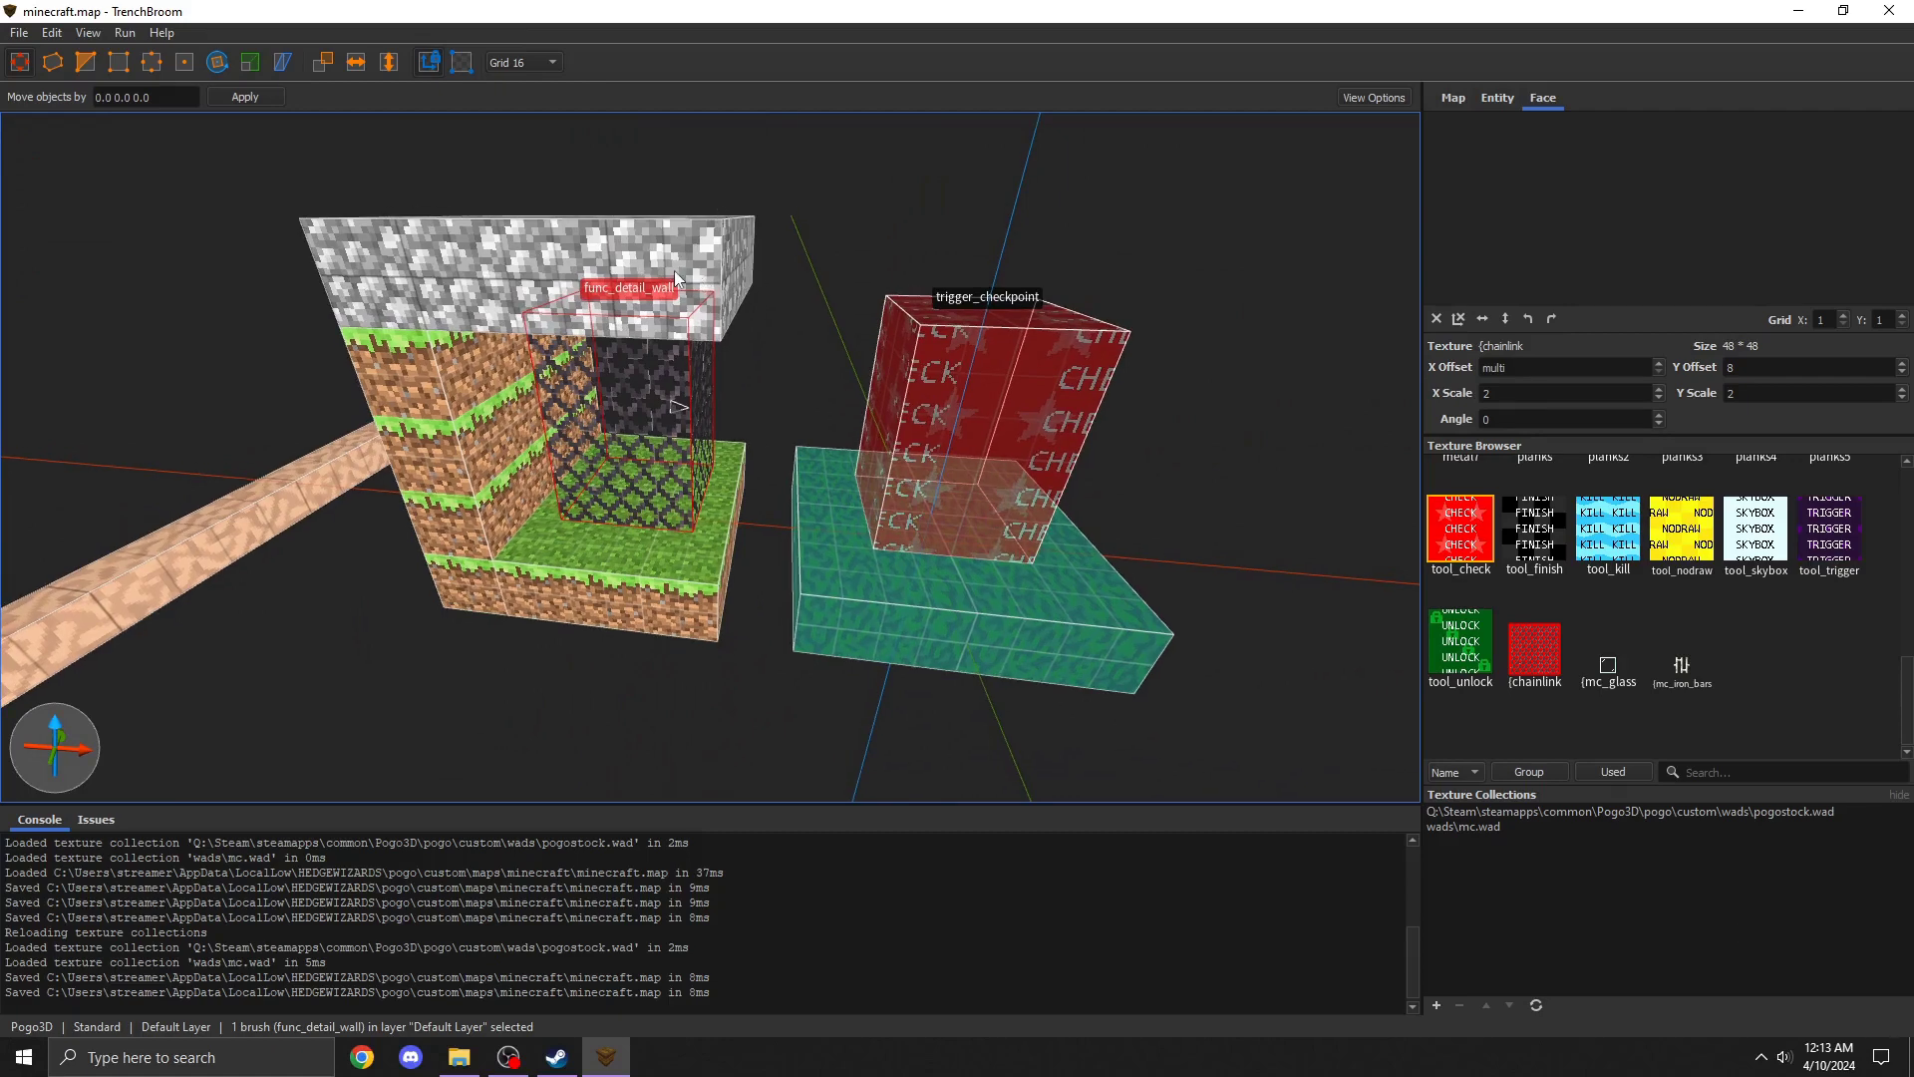
key("w")
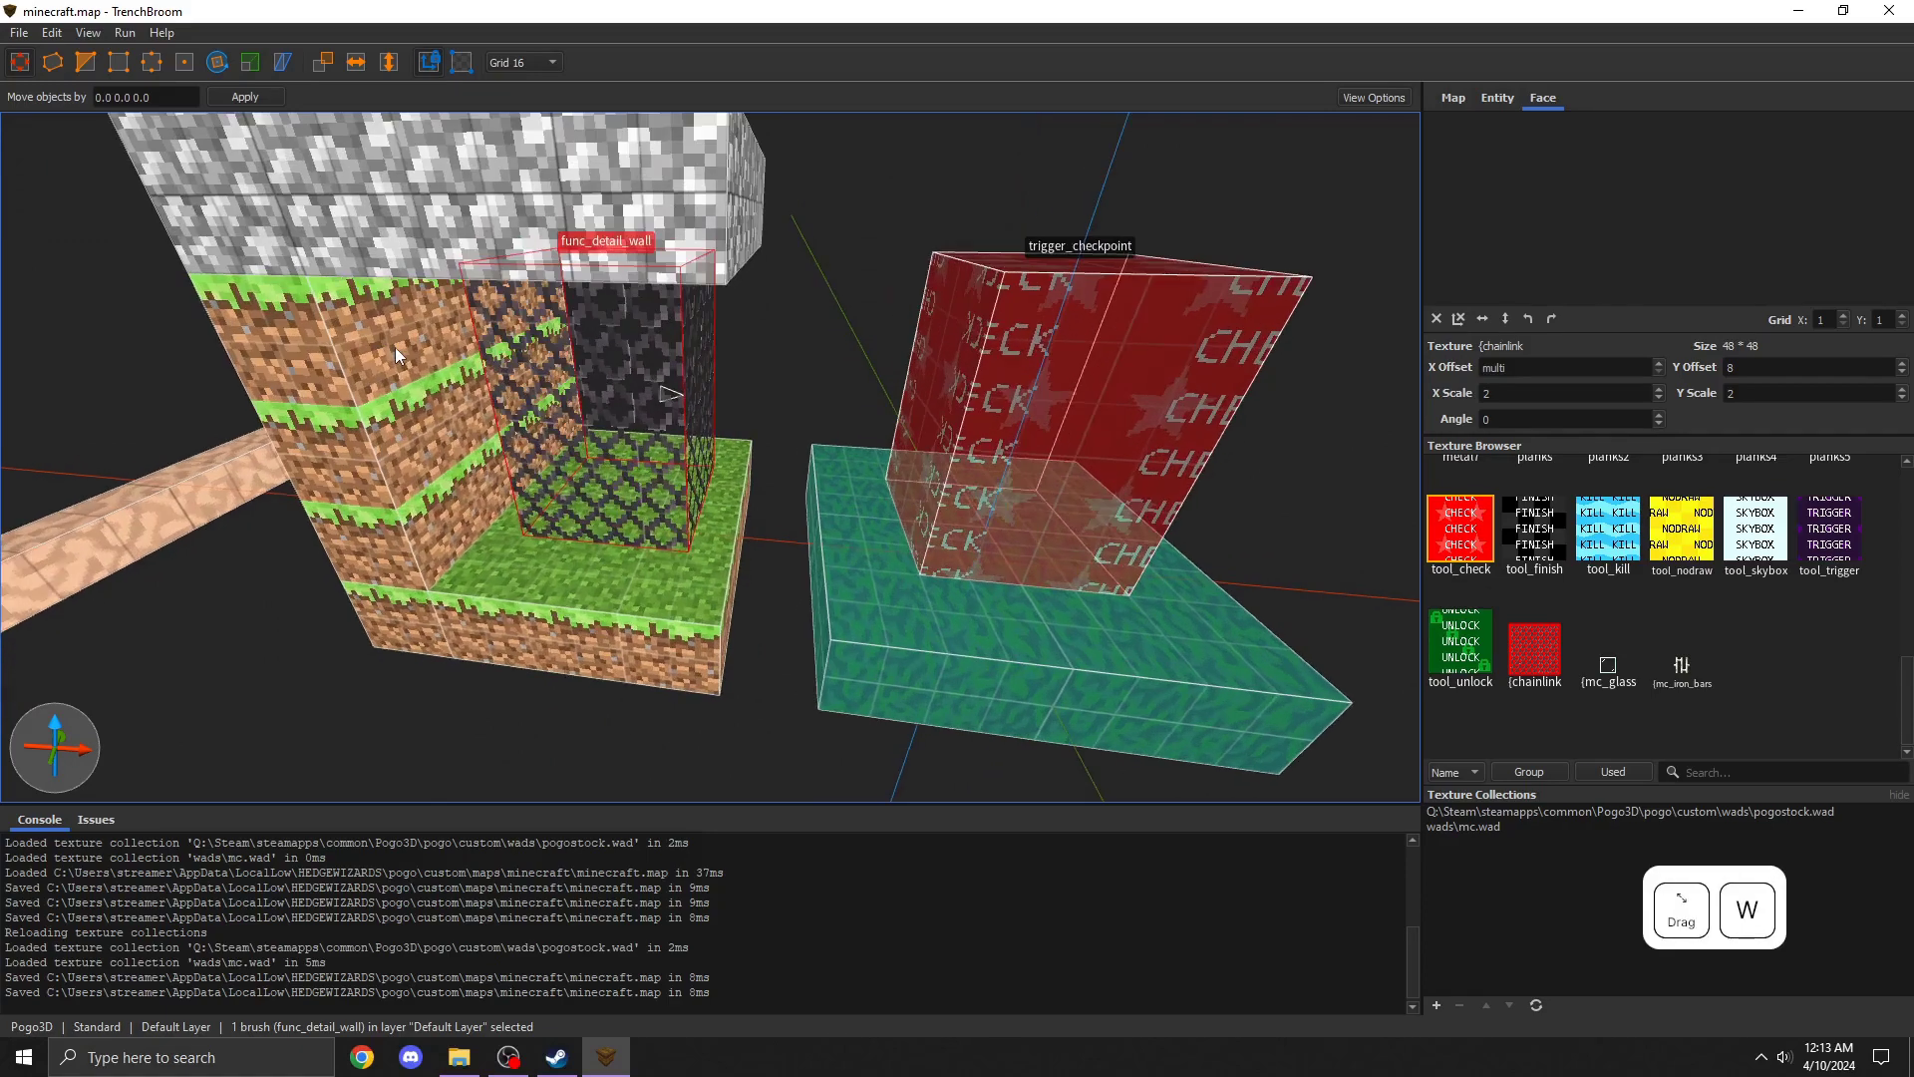